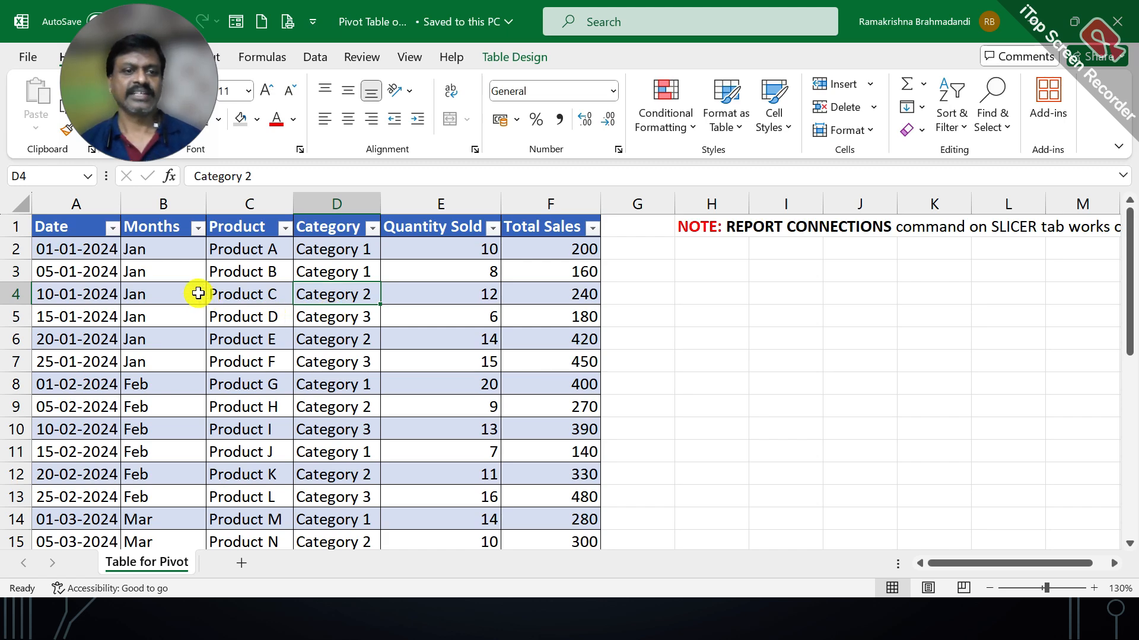
Review the sales table's column headers from Date and Months through Product, Category, Quantity Sold and Total Sales.
click(197, 290)
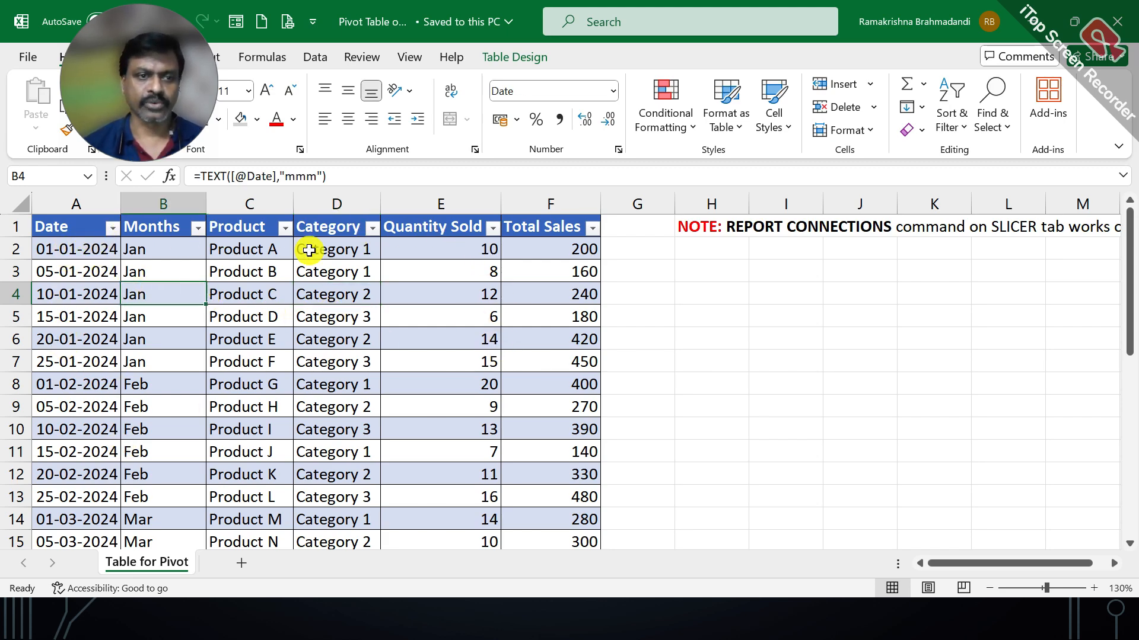
click(246, 294)
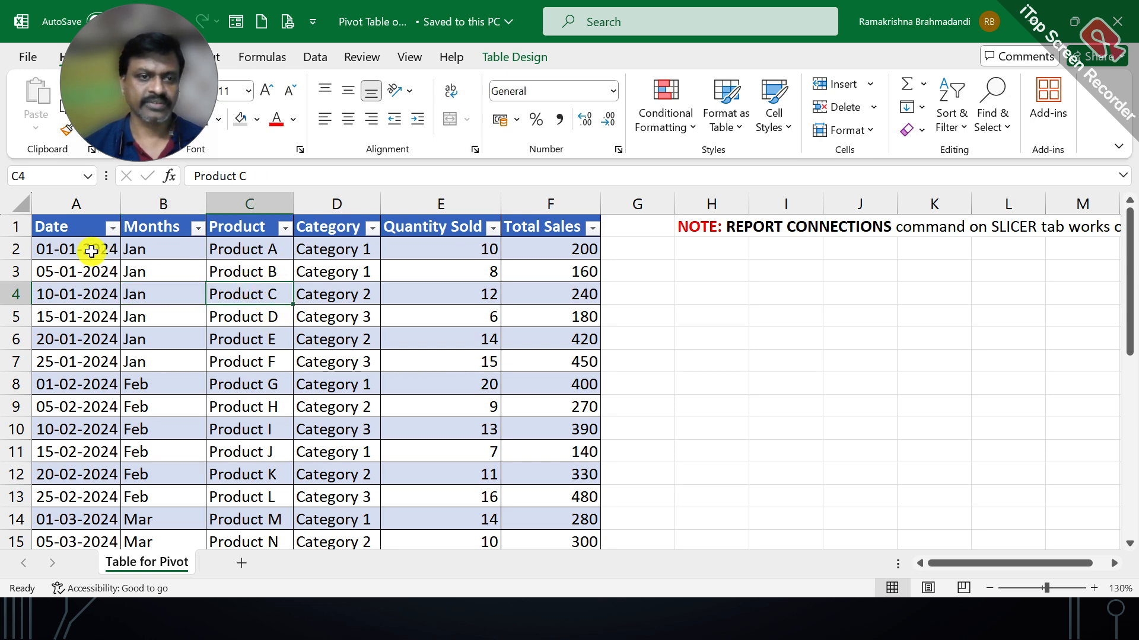
click(64, 224)
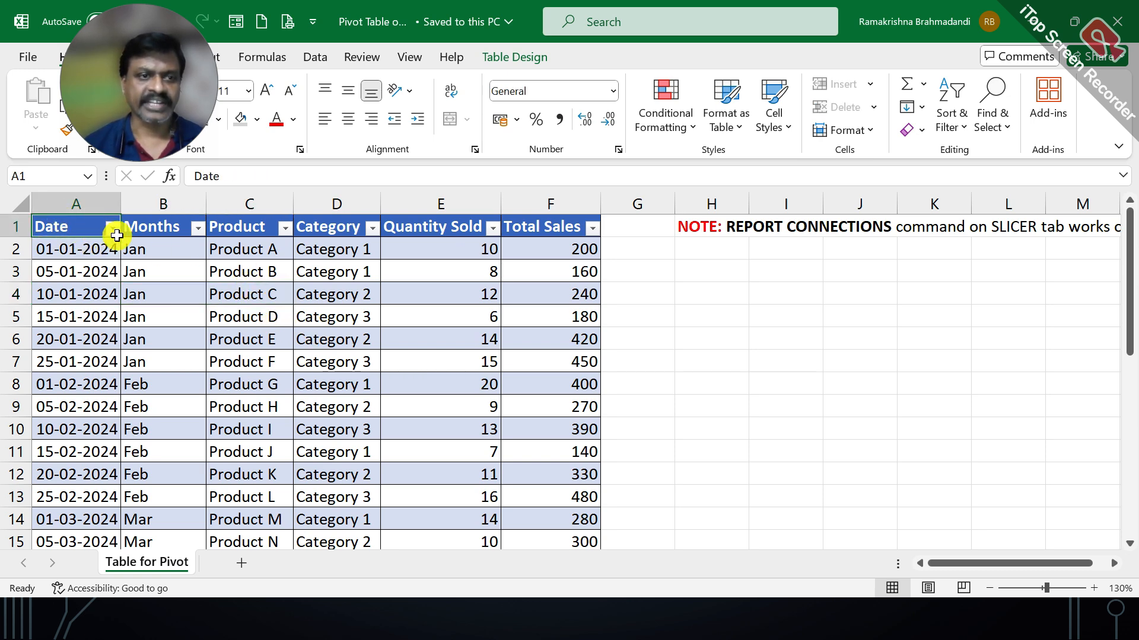
click(157, 226)
click(228, 224)
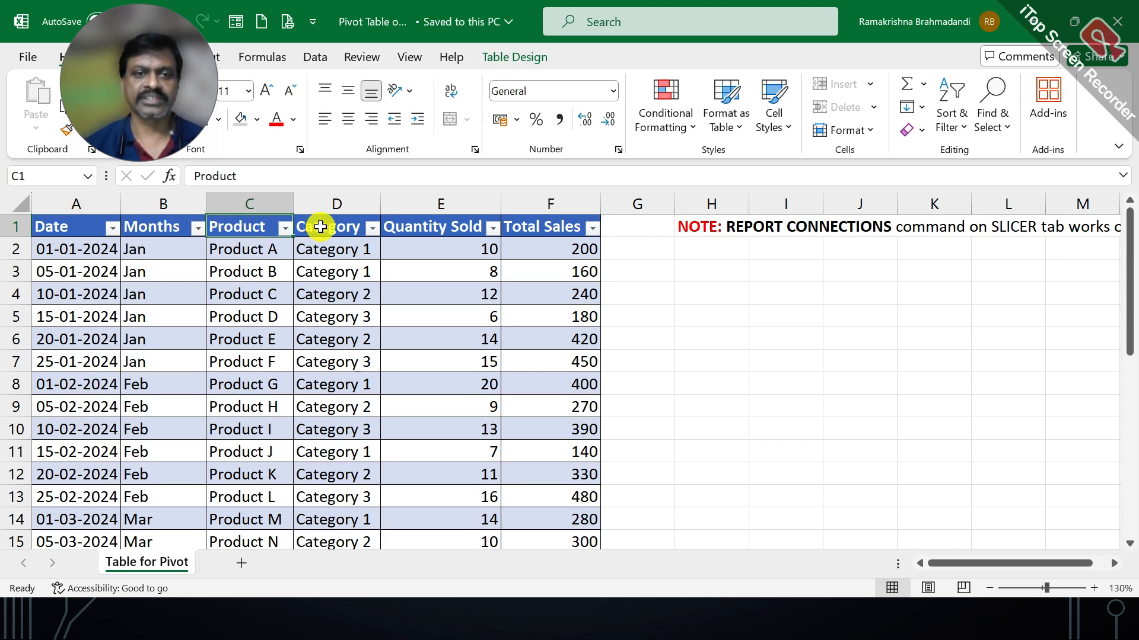
click(339, 227)
click(413, 224)
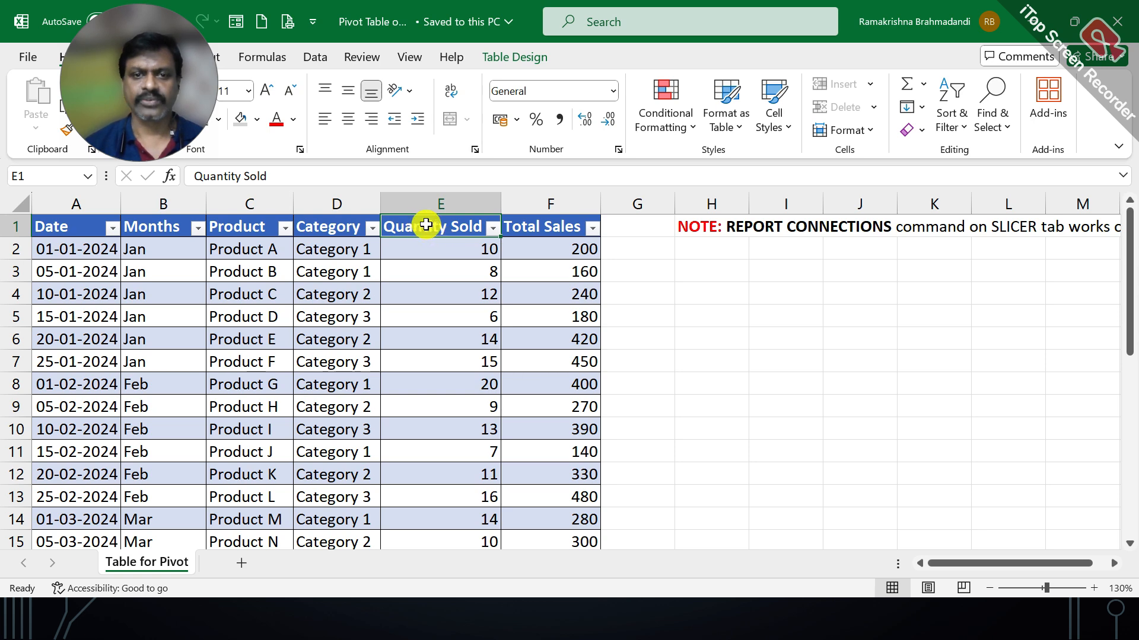
click(521, 228)
click(430, 226)
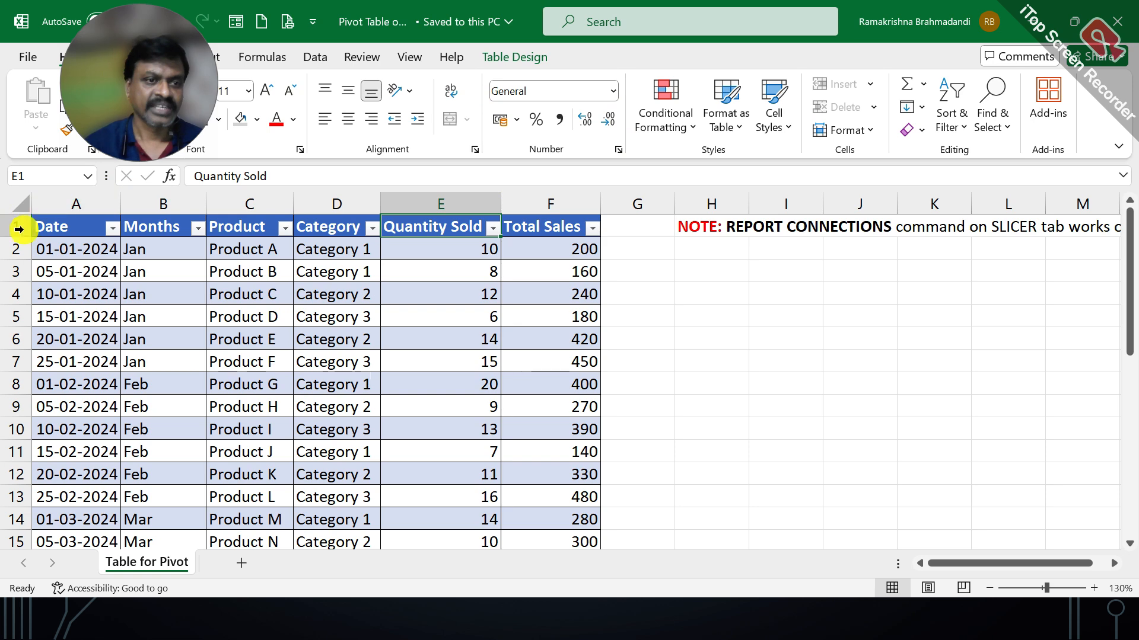
Examine the table's records from the first date to the last row, including the product, sales and month values of the January rows.
click(64, 242)
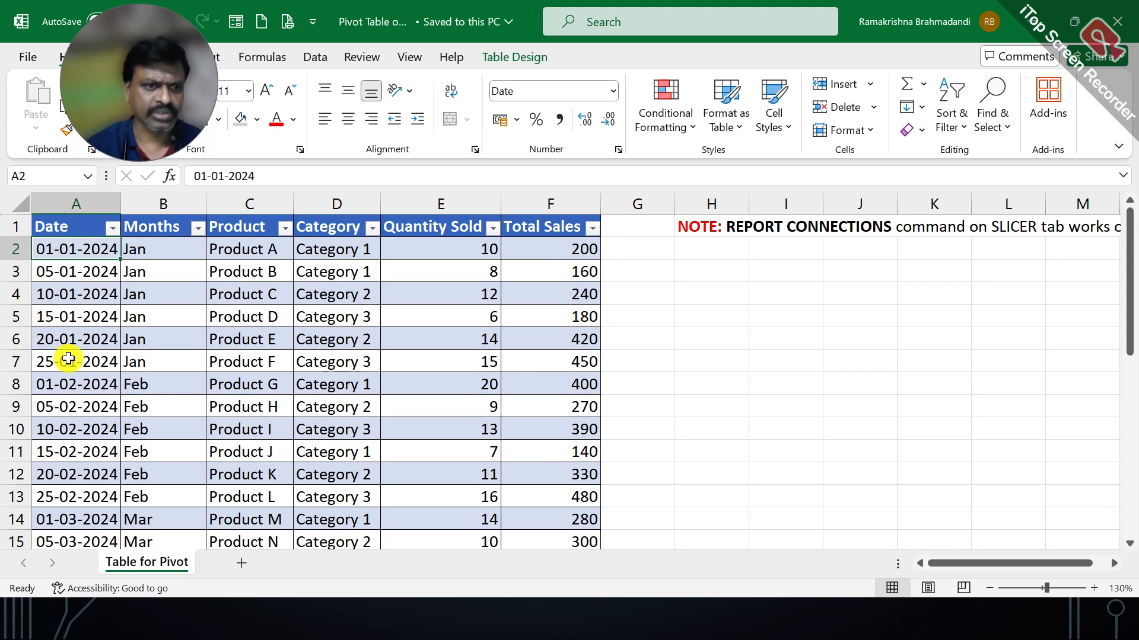
click(66, 384)
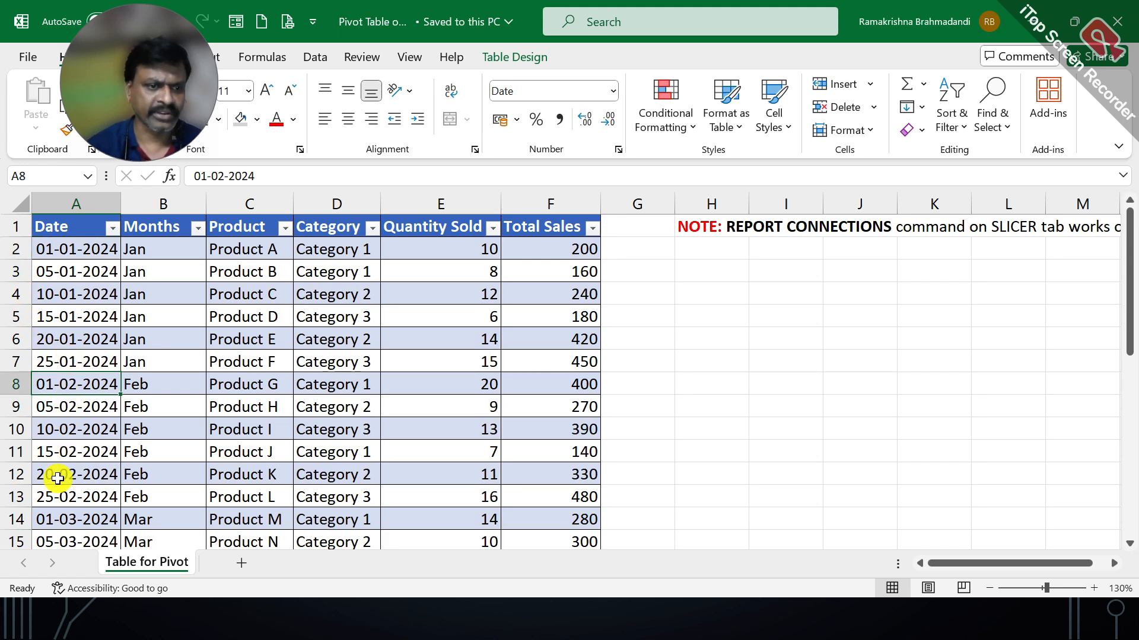
scroll(58, 465, down, 4)
click(66, 449)
scroll(67, 448, down, 5)
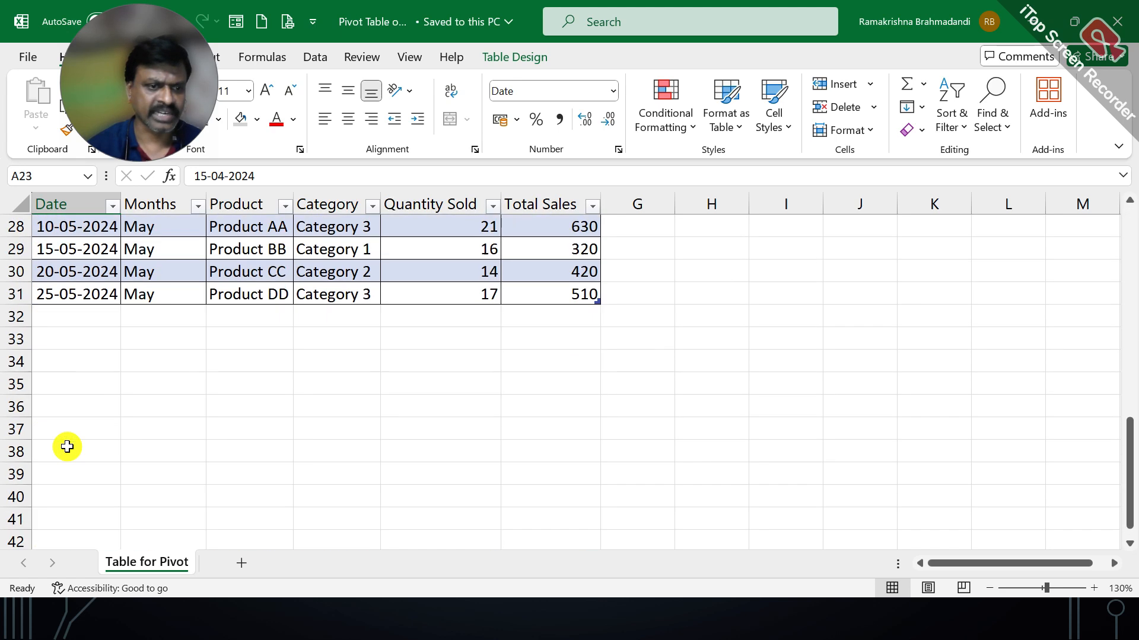
scroll(82, 291, up, 1)
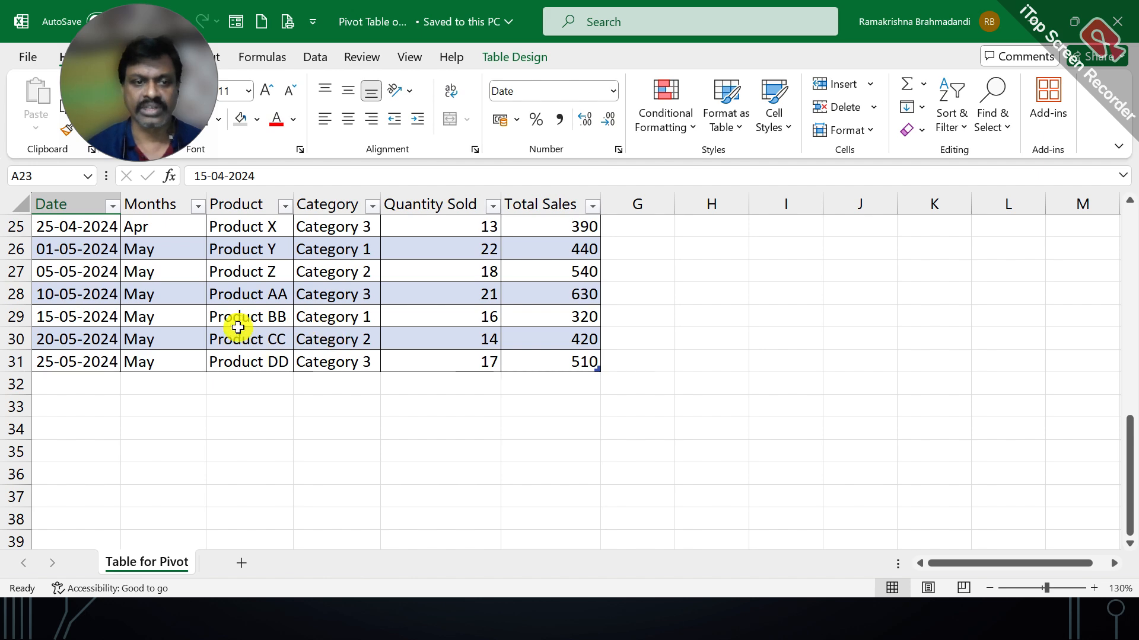
drag(1125, 437, 1052, 247)
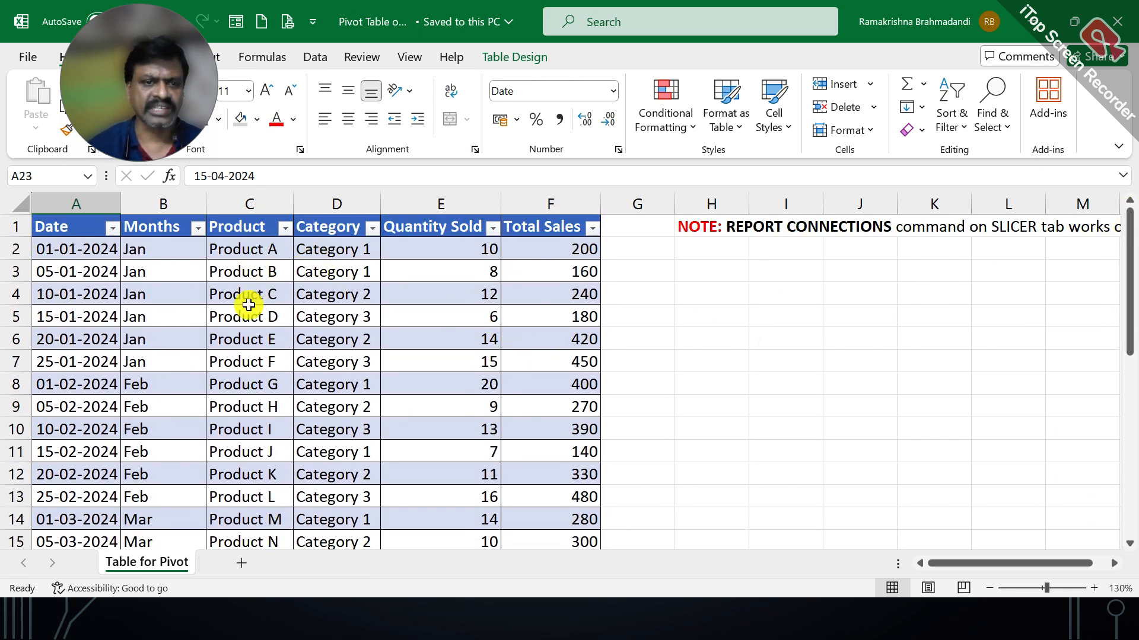
click(252, 249)
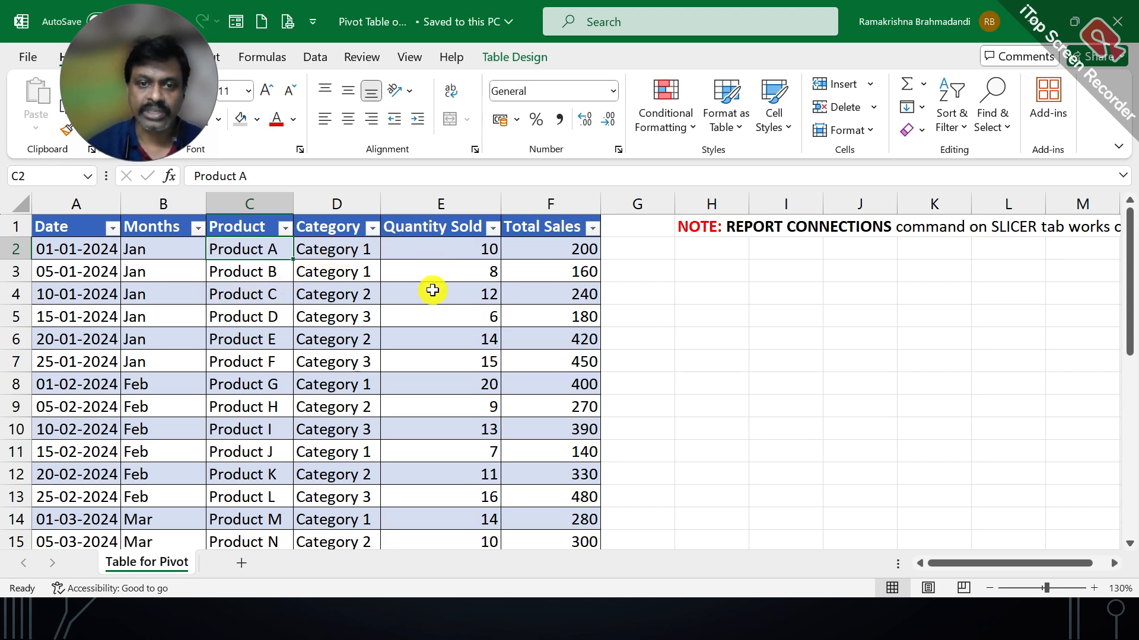
click(536, 243)
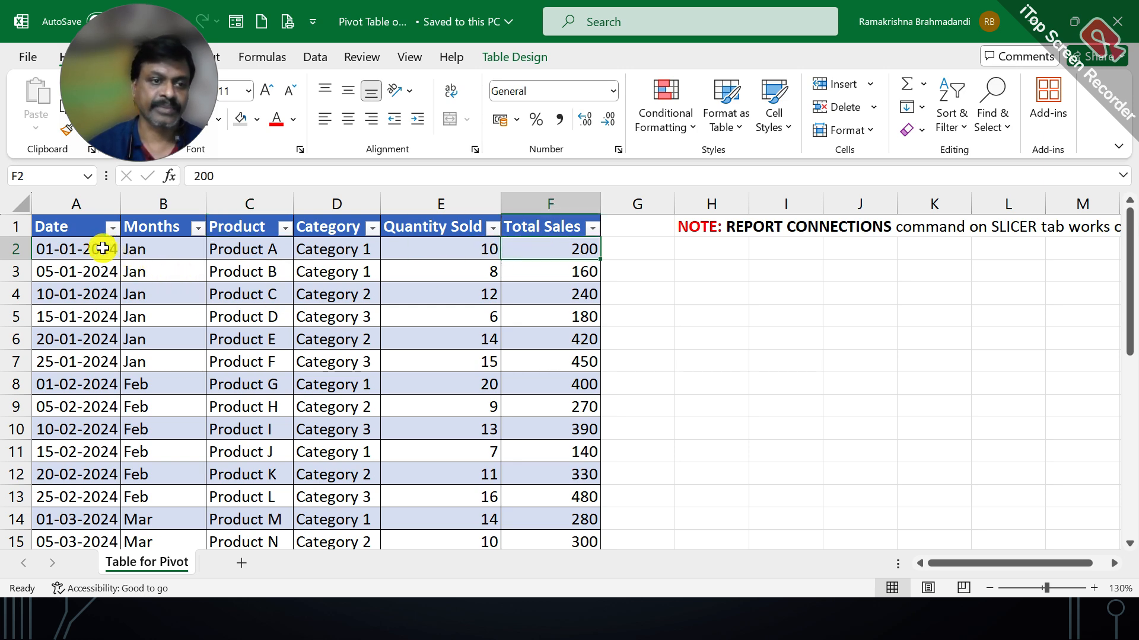
drag(132, 246, 150, 356)
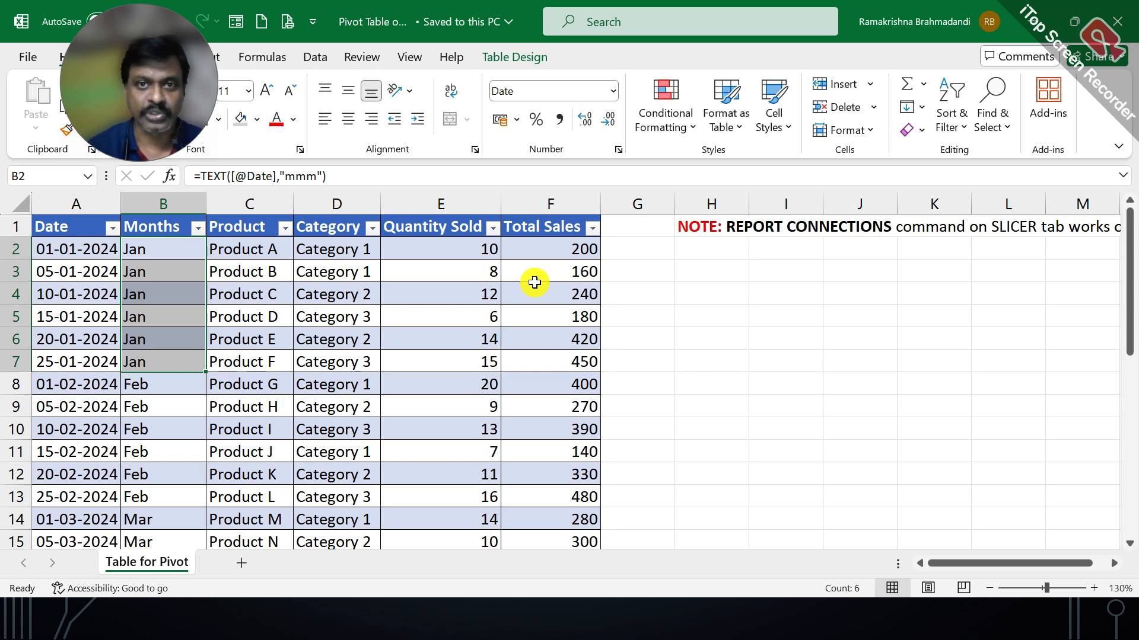
click(70, 250)
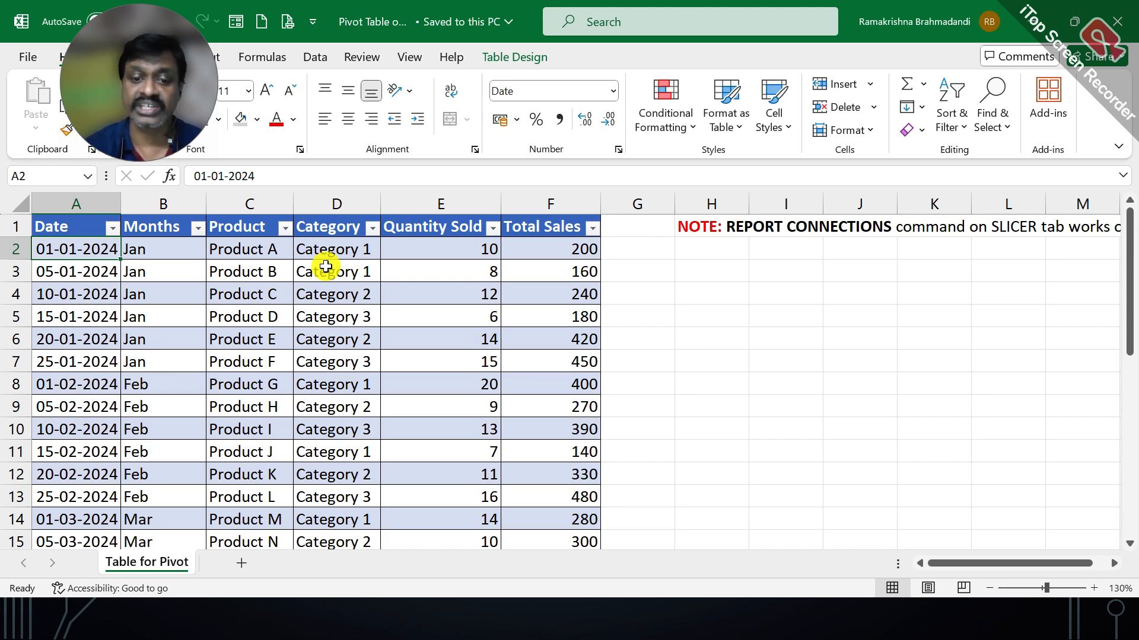
click(240, 272)
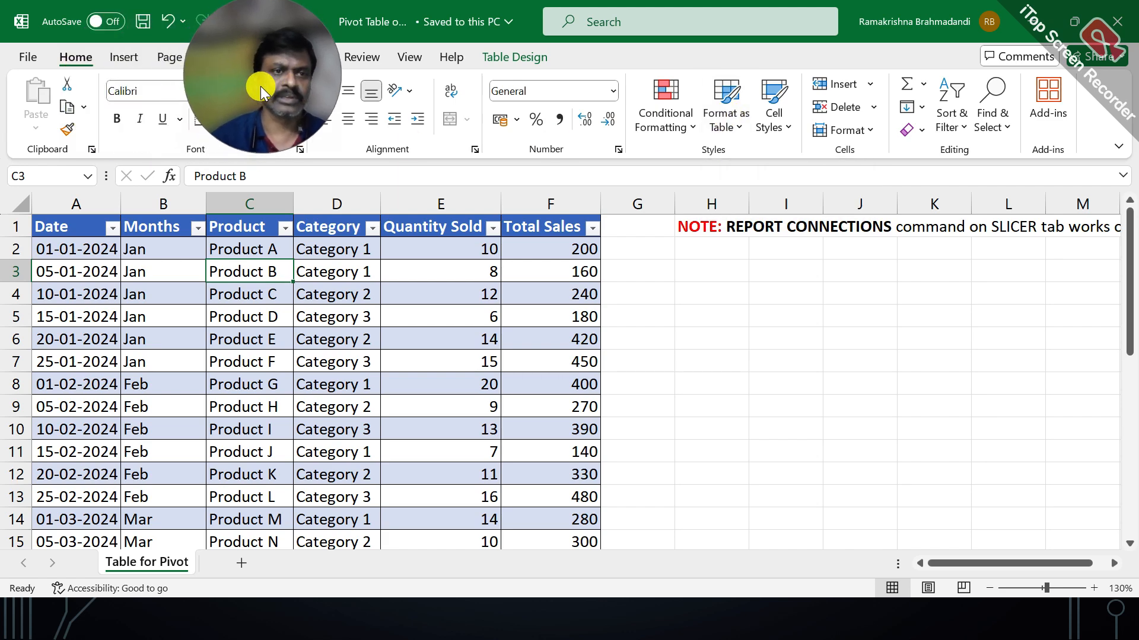
click(121, 61)
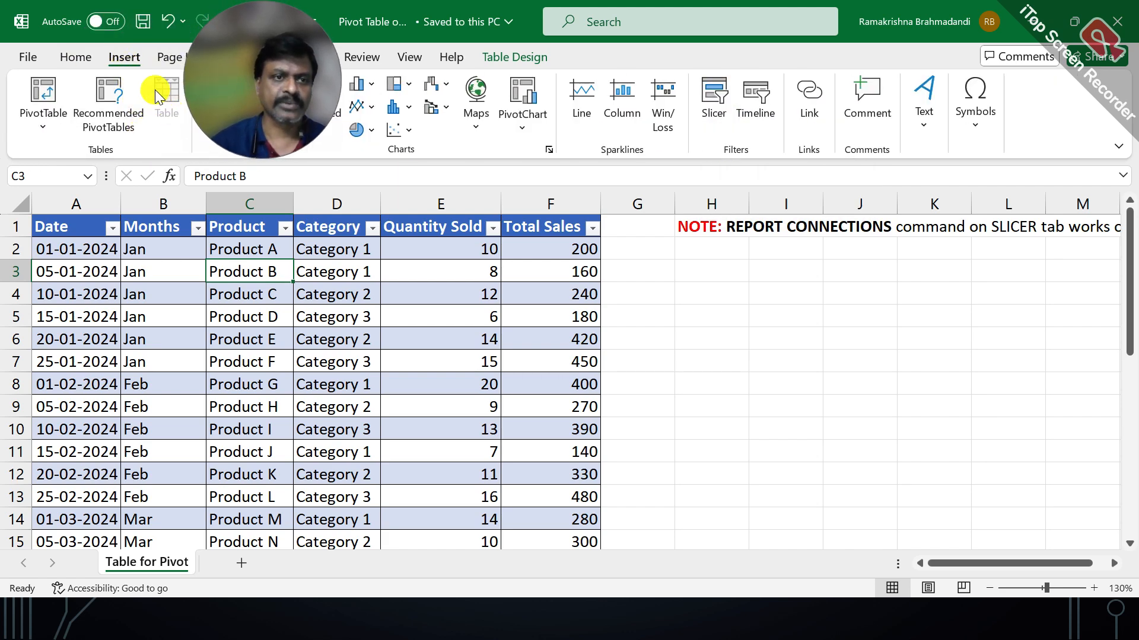
click(308, 335)
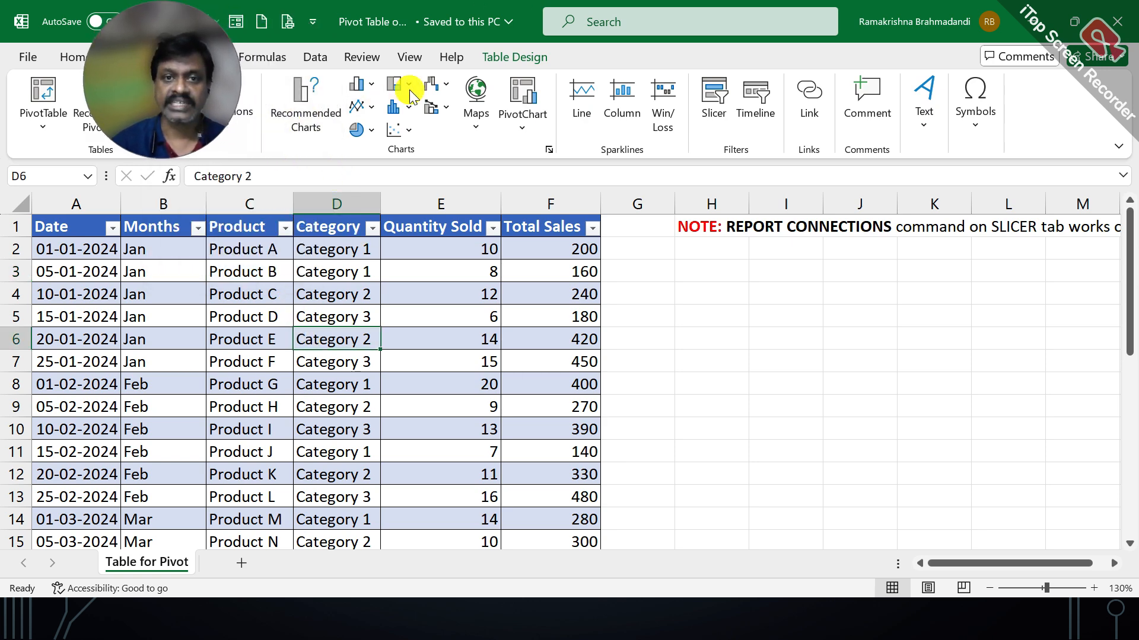
click(500, 60)
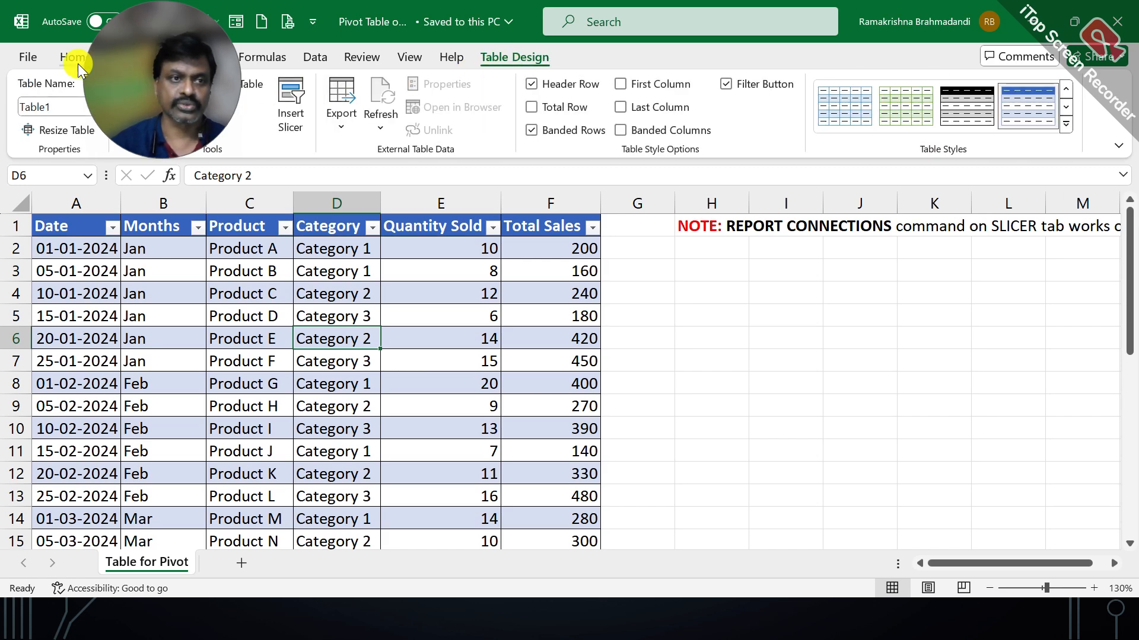
click(62, 56)
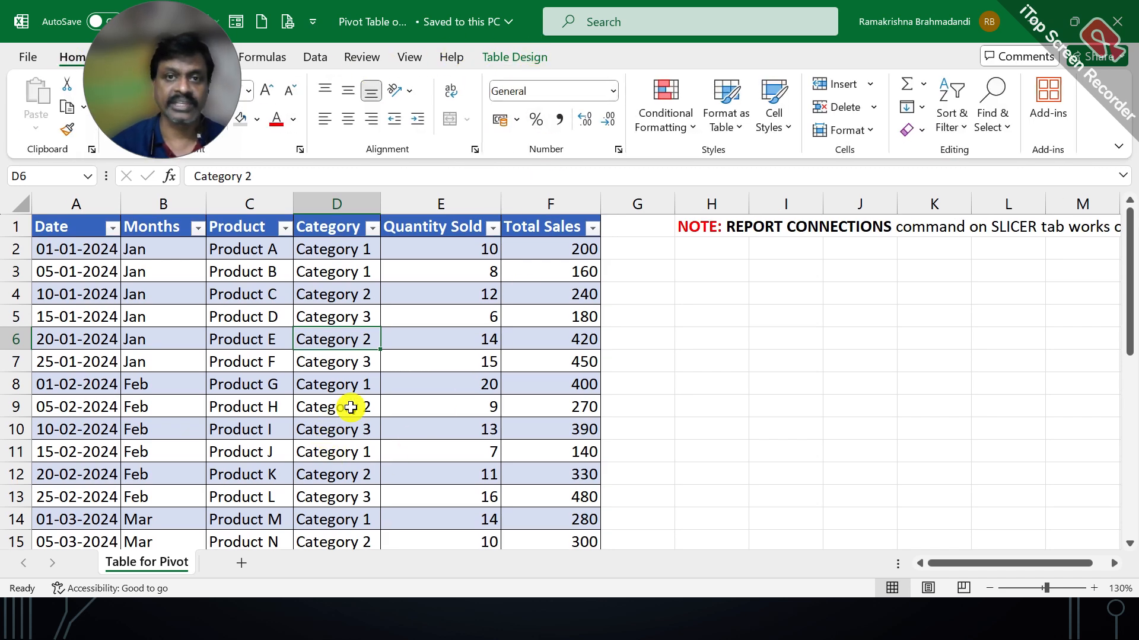
click(321, 318)
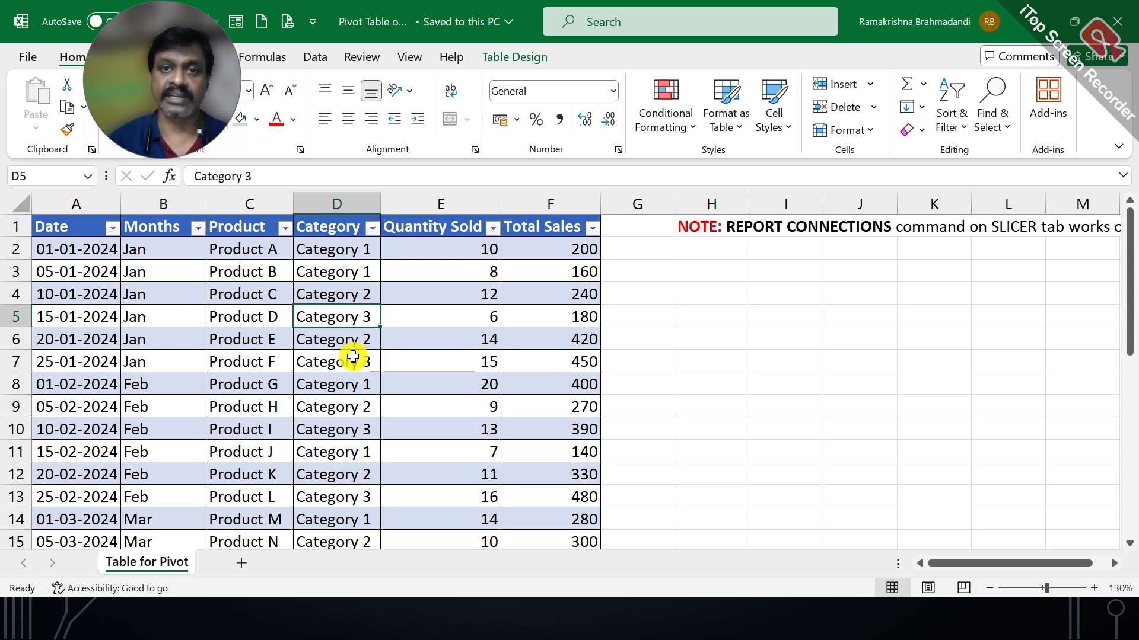
Create a PivotTable from Table1 and place it on a new worksheet.
click(247, 291)
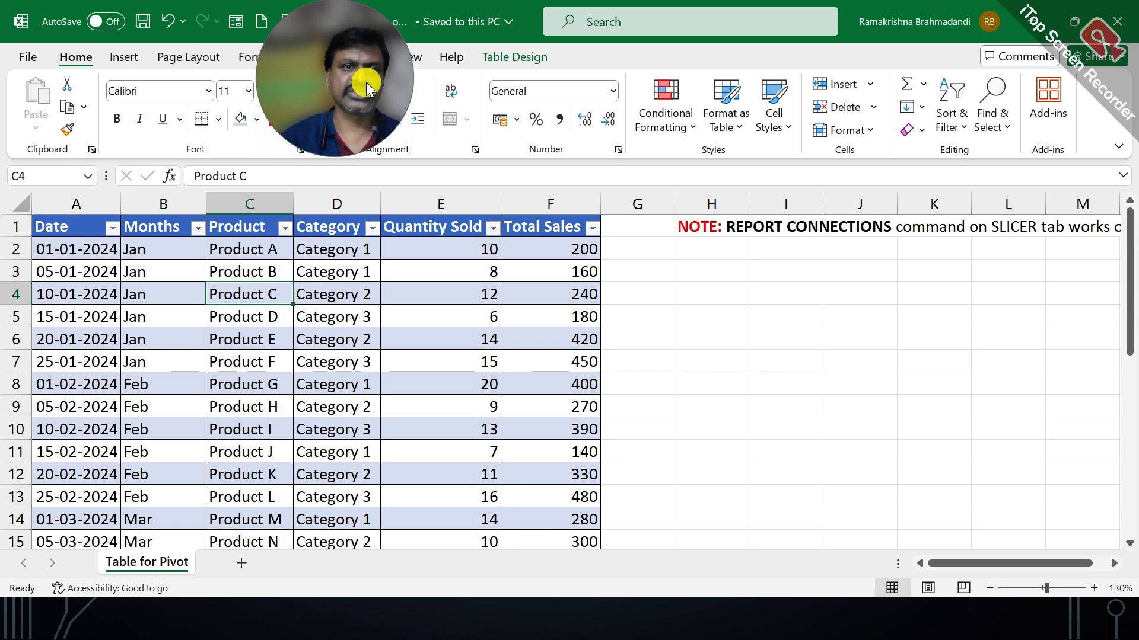
click(122, 52)
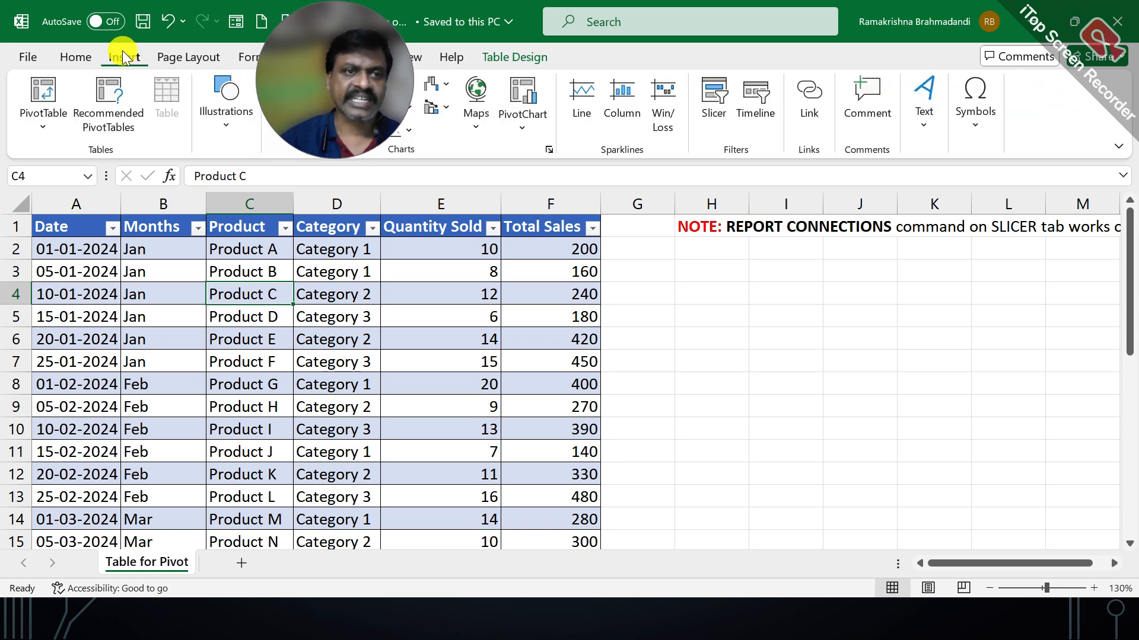
click(41, 123)
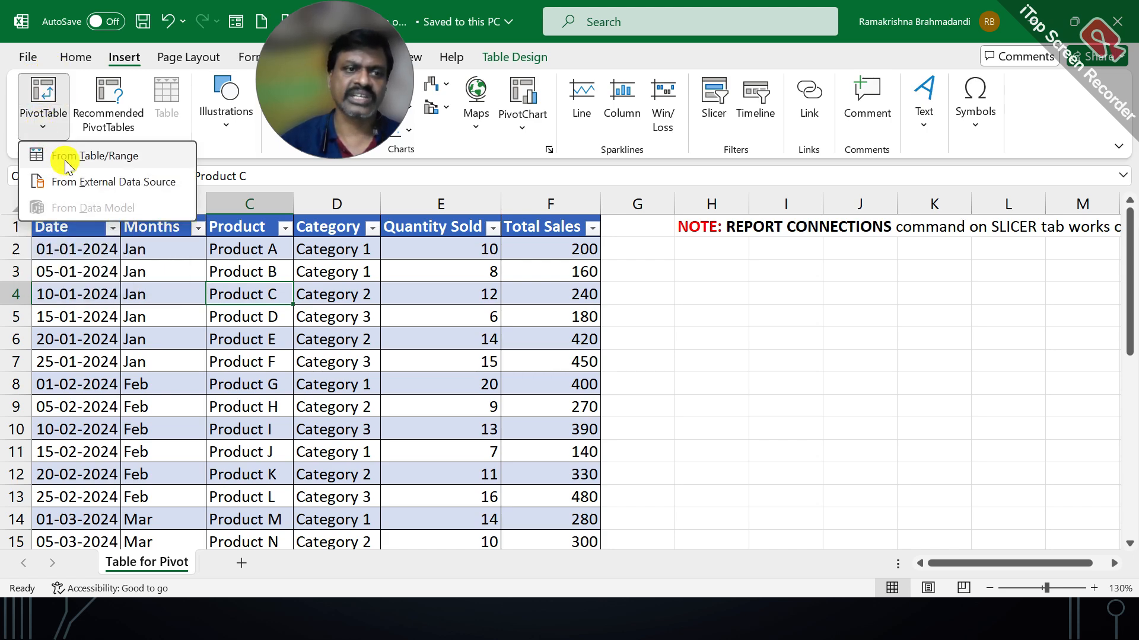
click(113, 156)
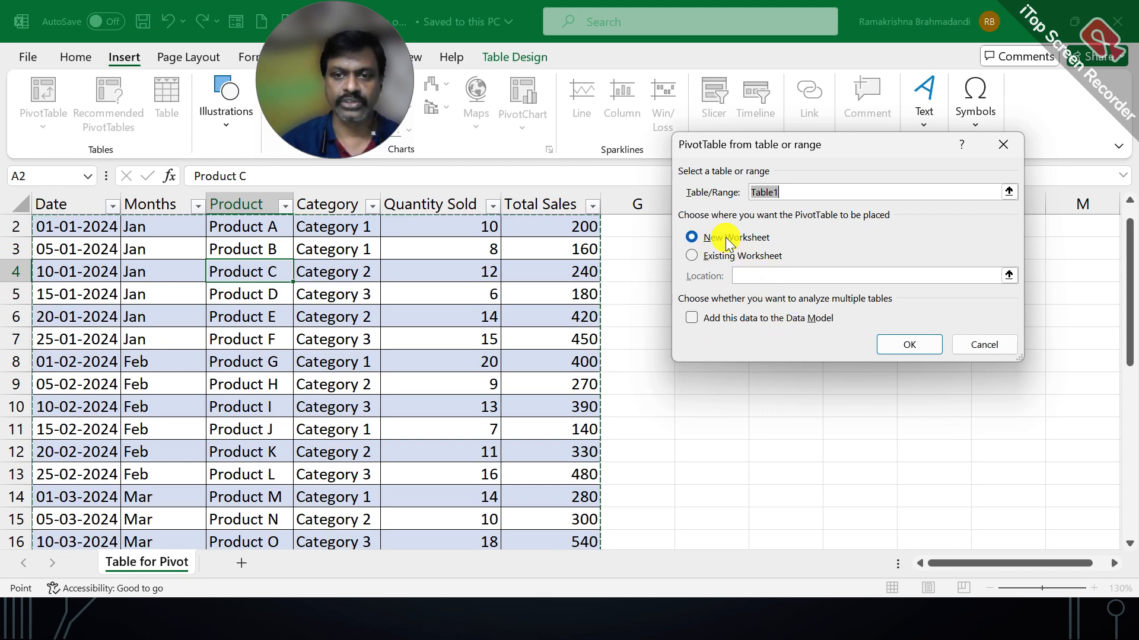
click(891, 343)
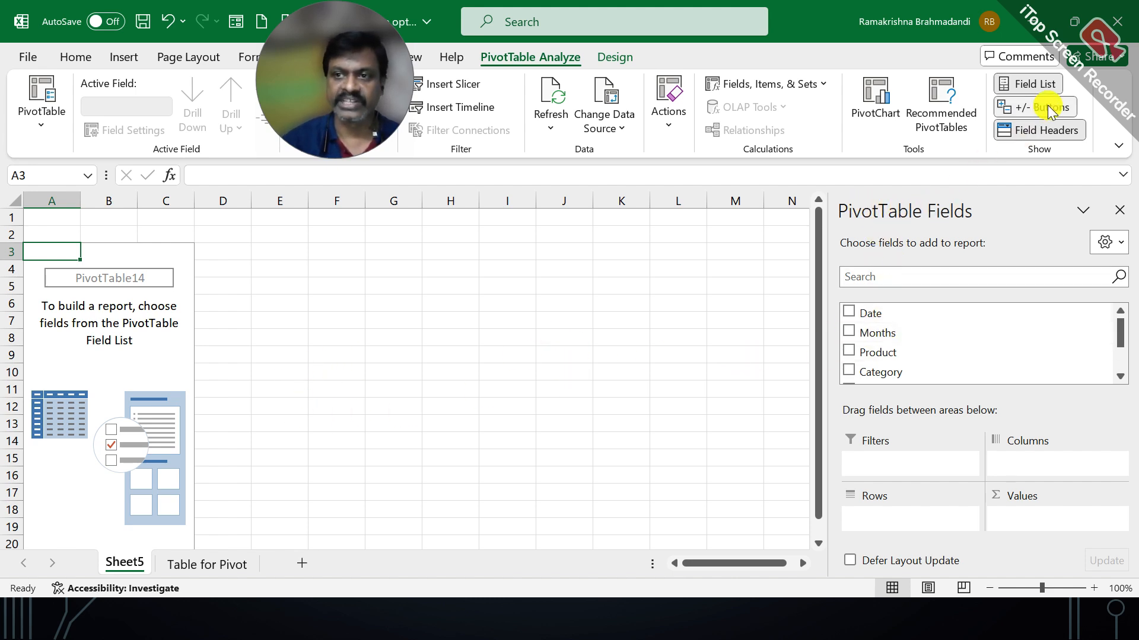
Hide the PivotTable field list and show it again.
click(1022, 83)
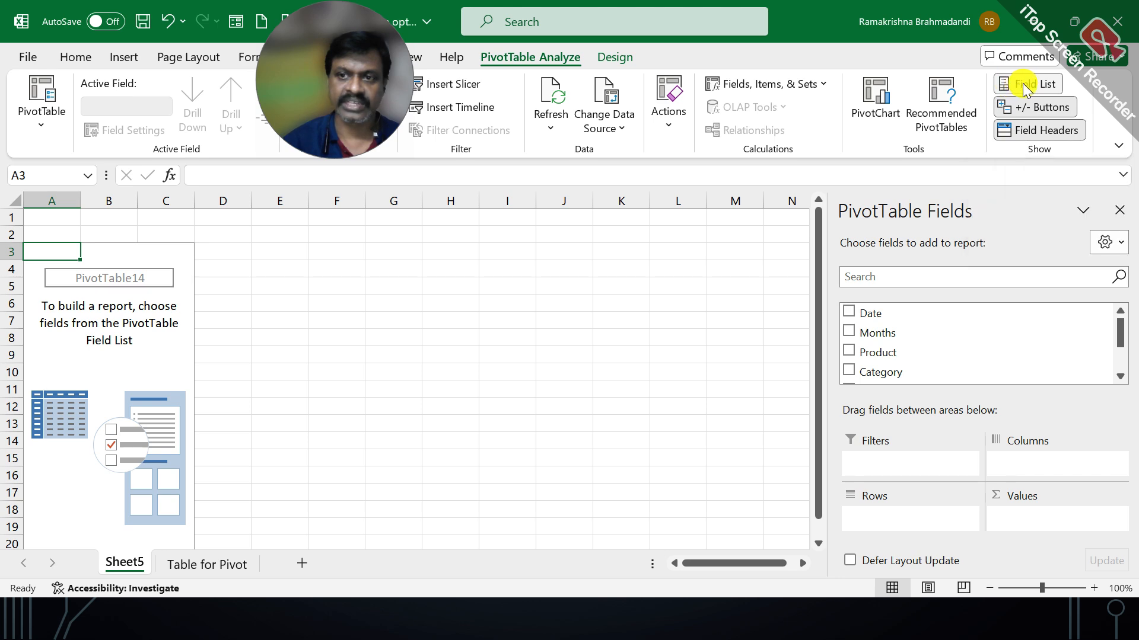
click(1023, 84)
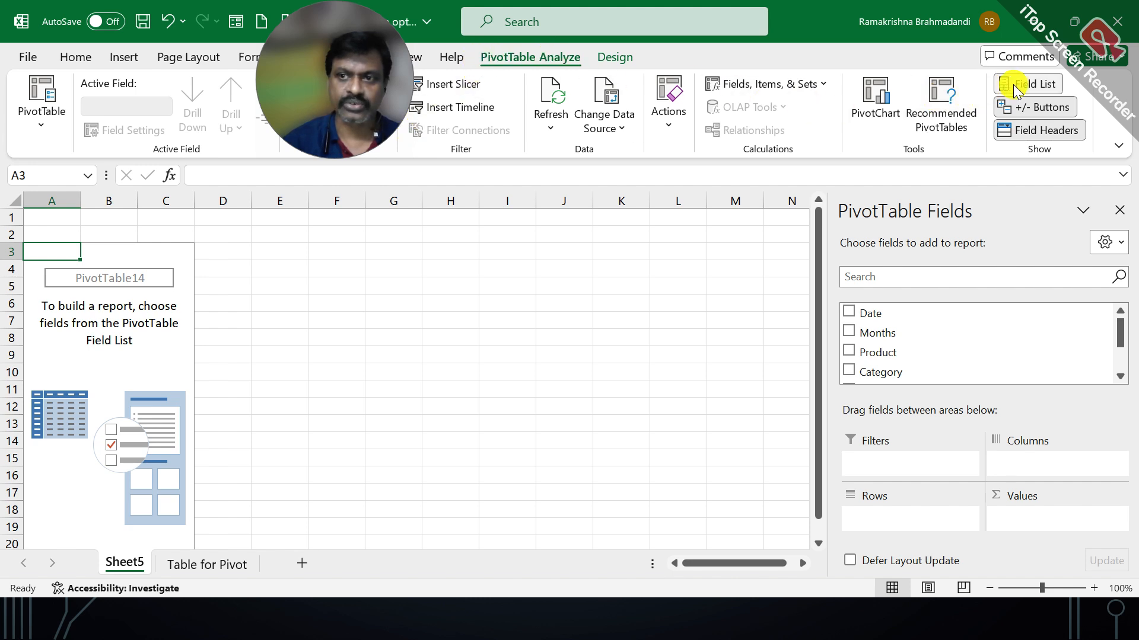
click(1013, 85)
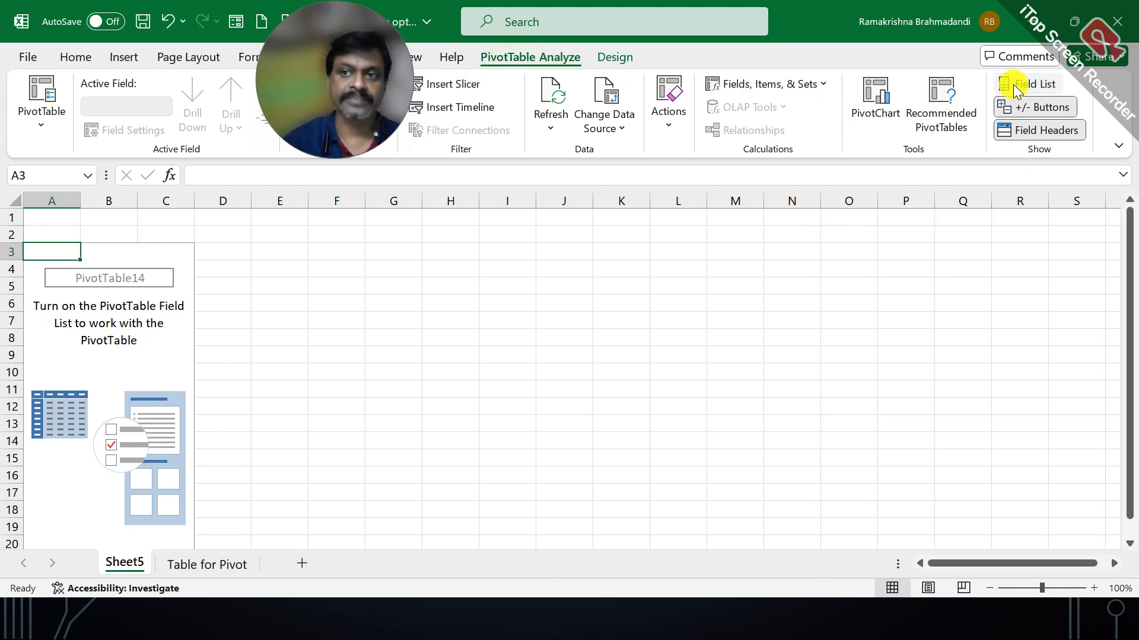
click(1028, 92)
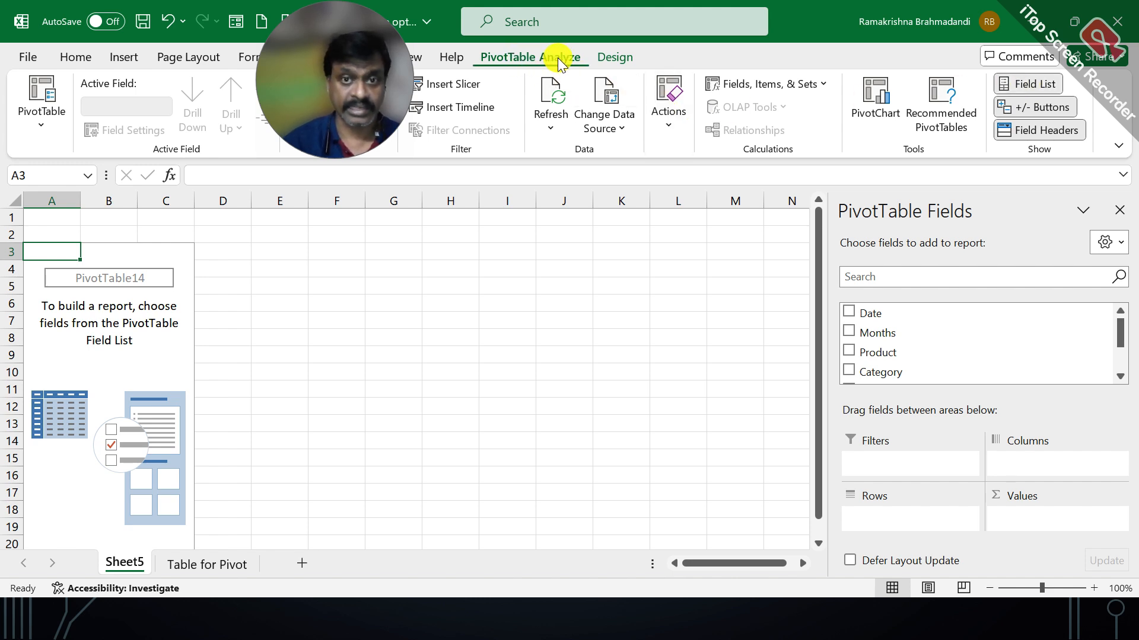
click(1013, 84)
click(1010, 82)
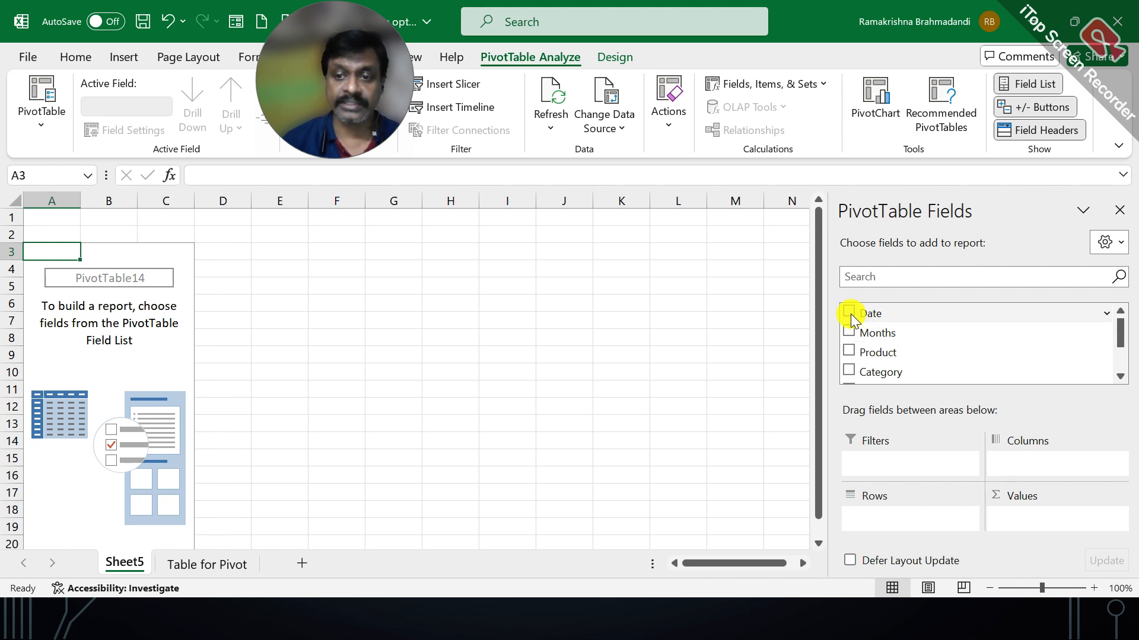
Add the Date field to the PivotTable's Rows area and check its grouped date fields in the field list.
click(849, 312)
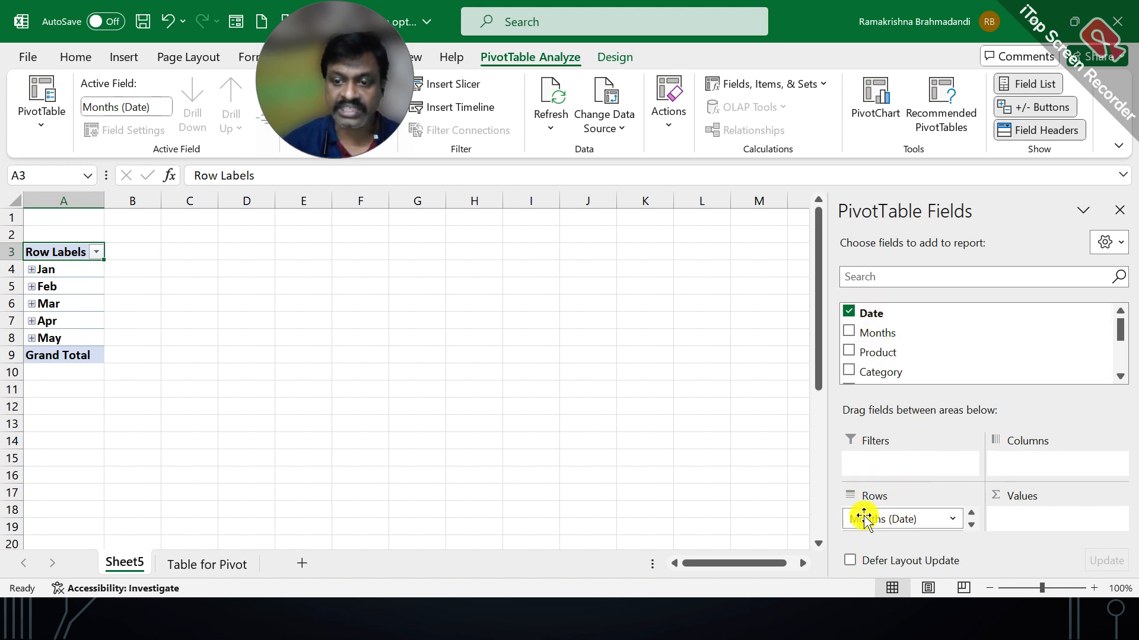
click(849, 312)
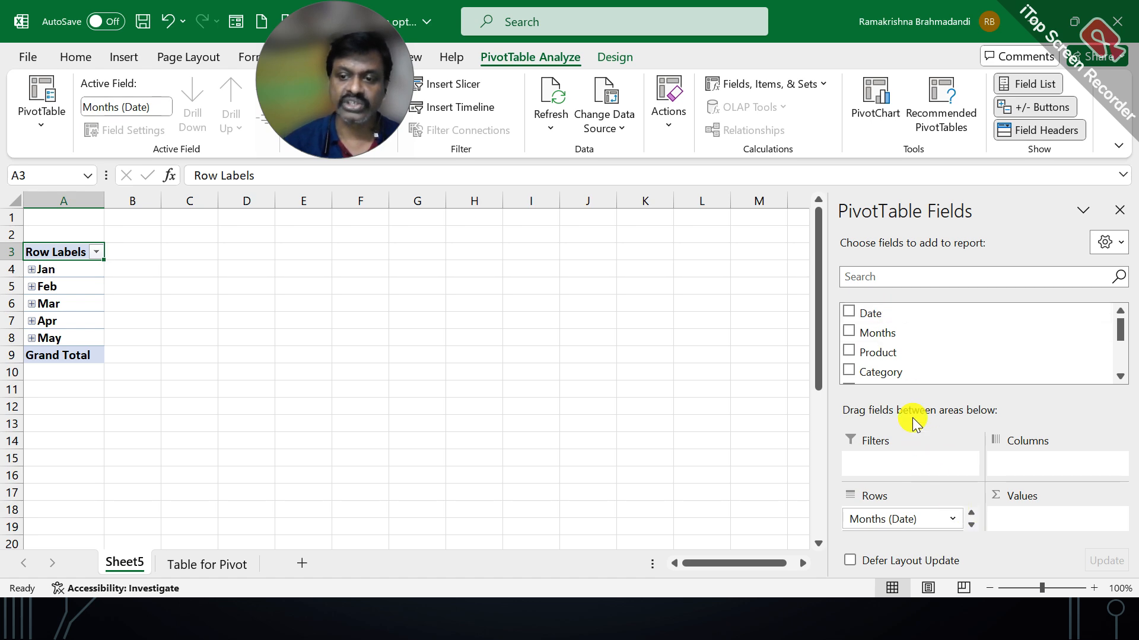
drag(864, 312, 893, 504)
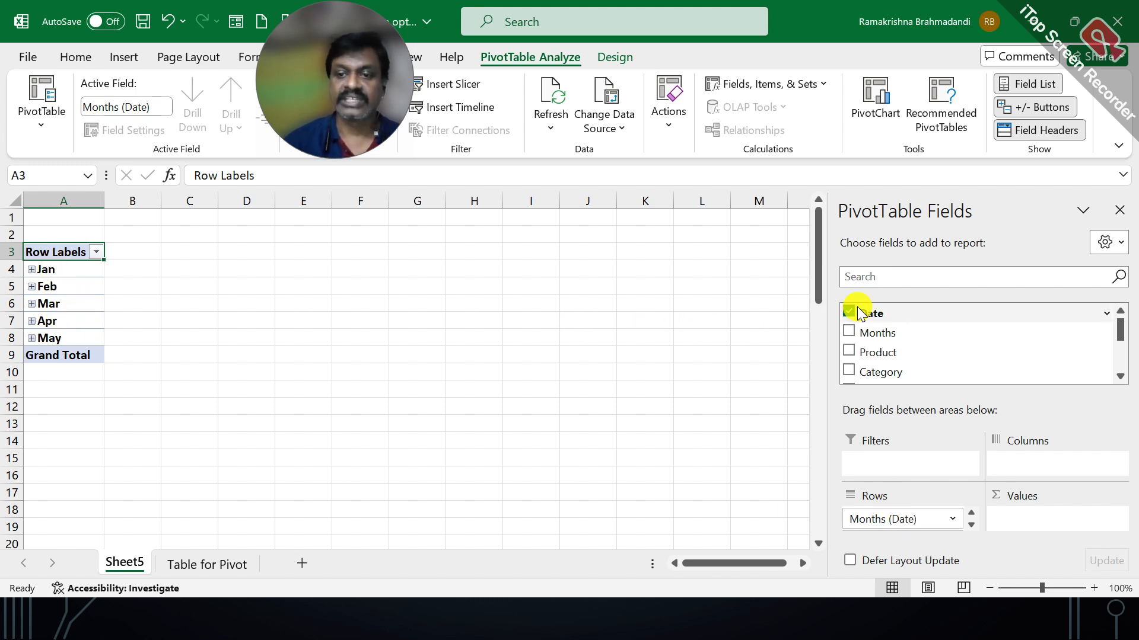
scroll(854, 355, down, 3)
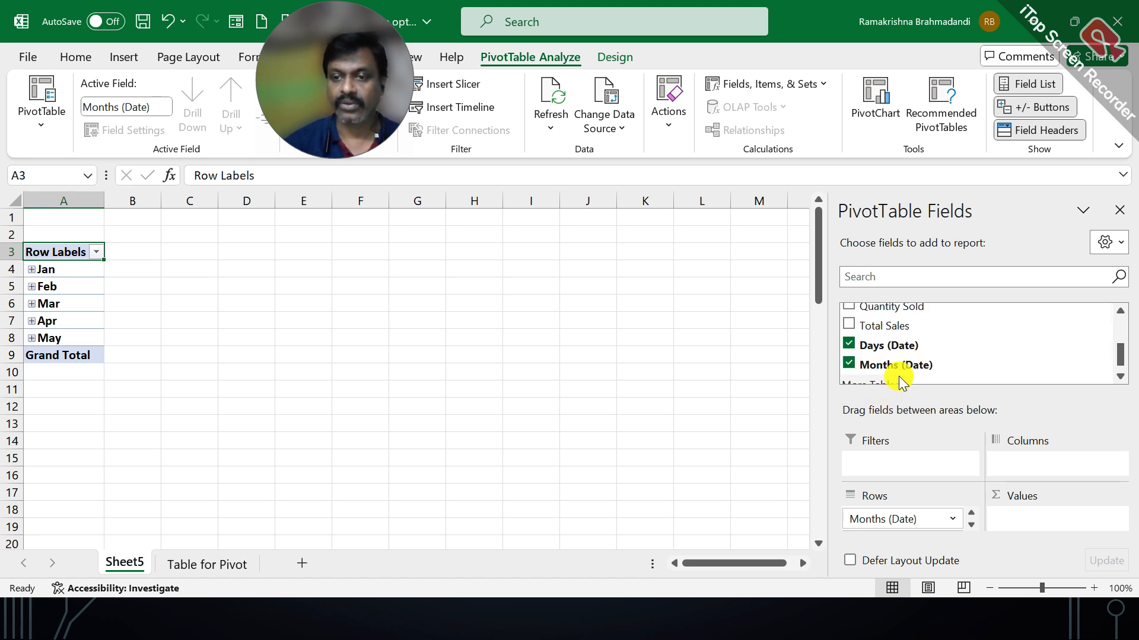
Deselect the Date field in the PivotTable and check which grouped date fields are in the Rows area.
click(951, 519)
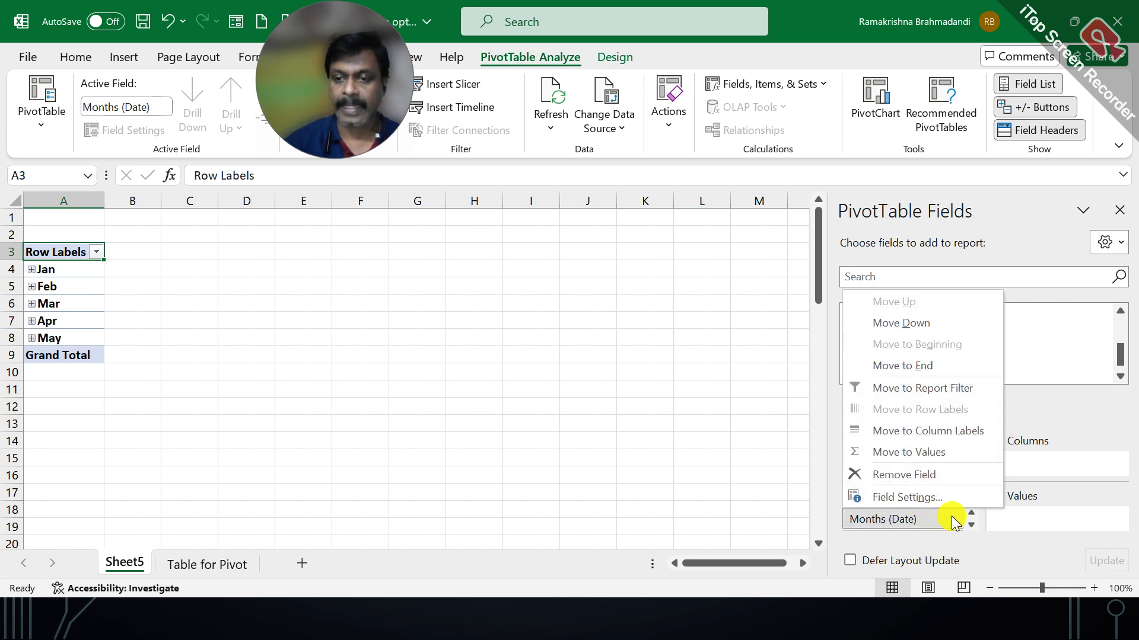
click(956, 522)
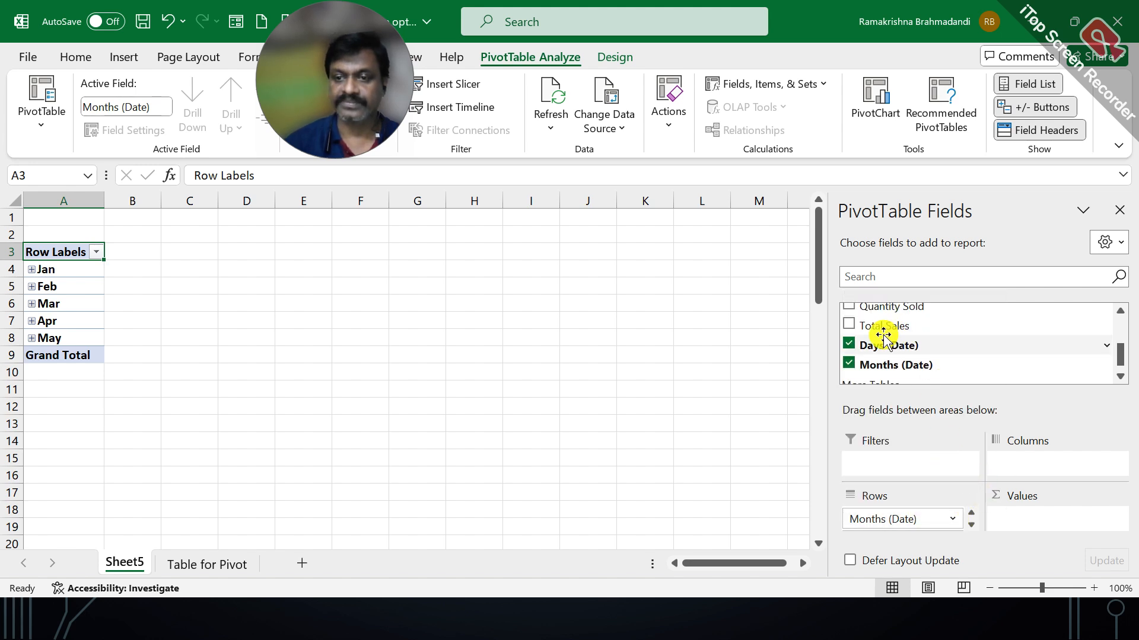
scroll(881, 333, up, 3)
click(848, 312)
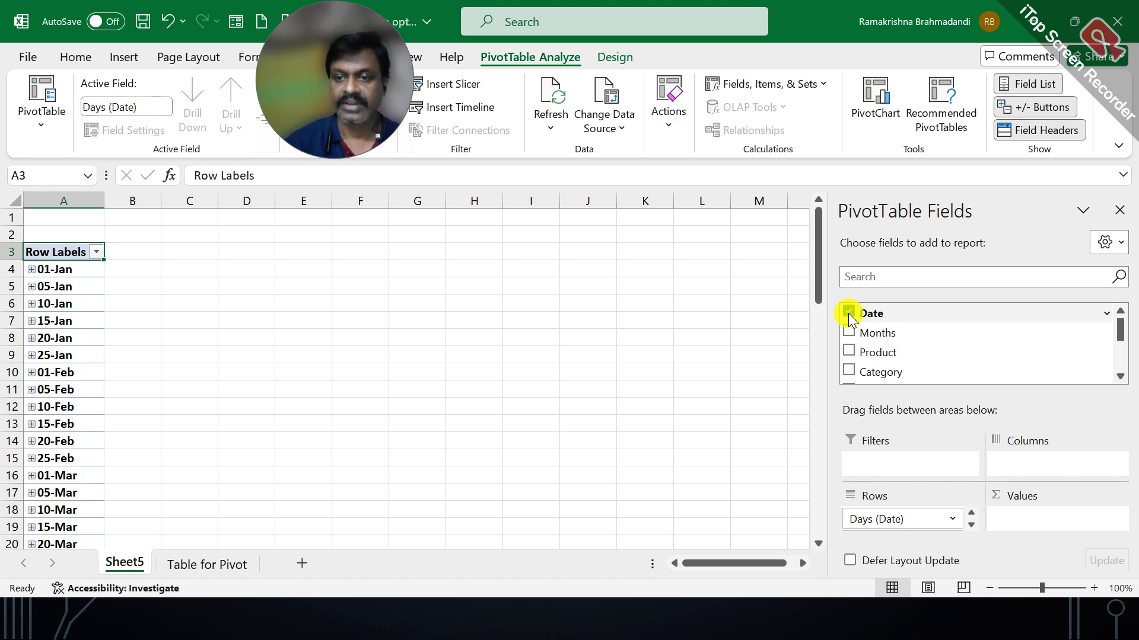
click(848, 313)
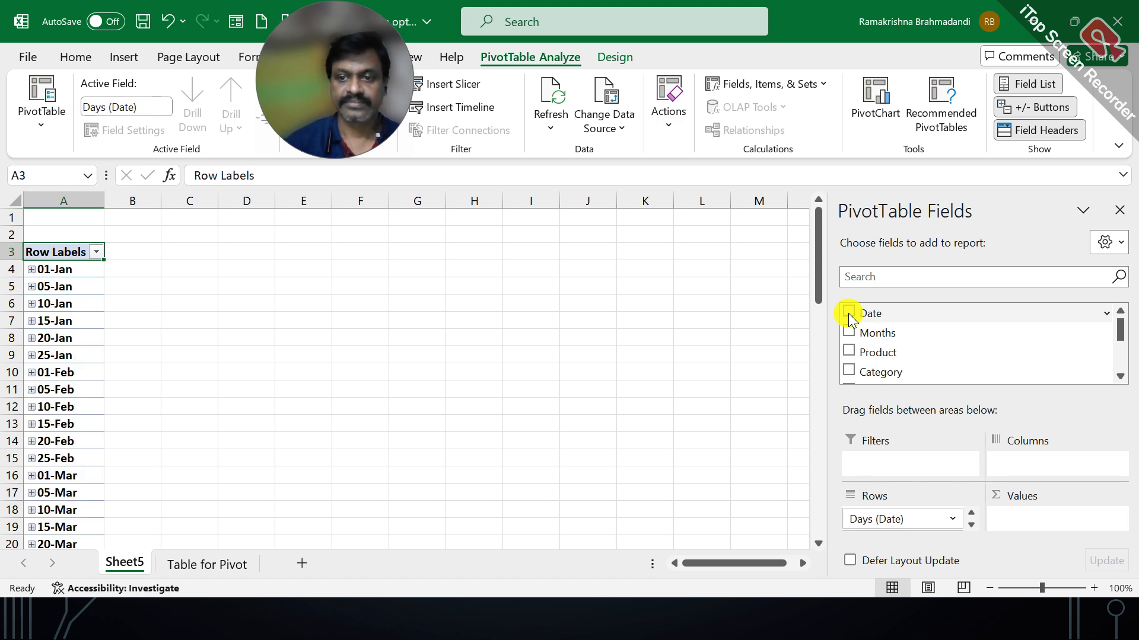
click(970, 525)
scroll(933, 516, up, 1)
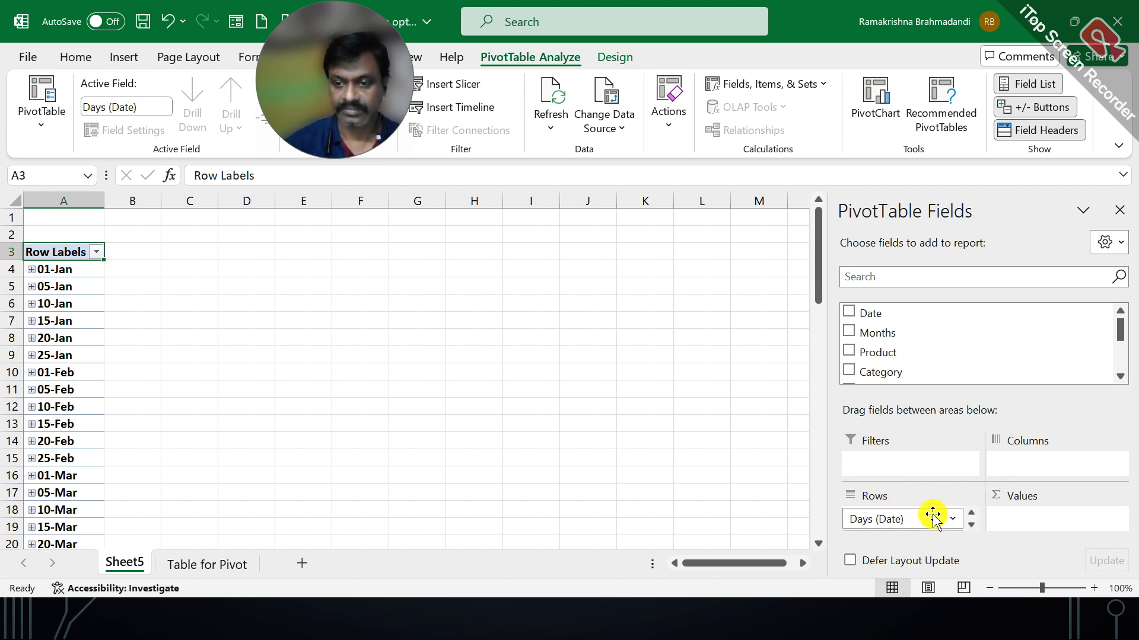
click(970, 525)
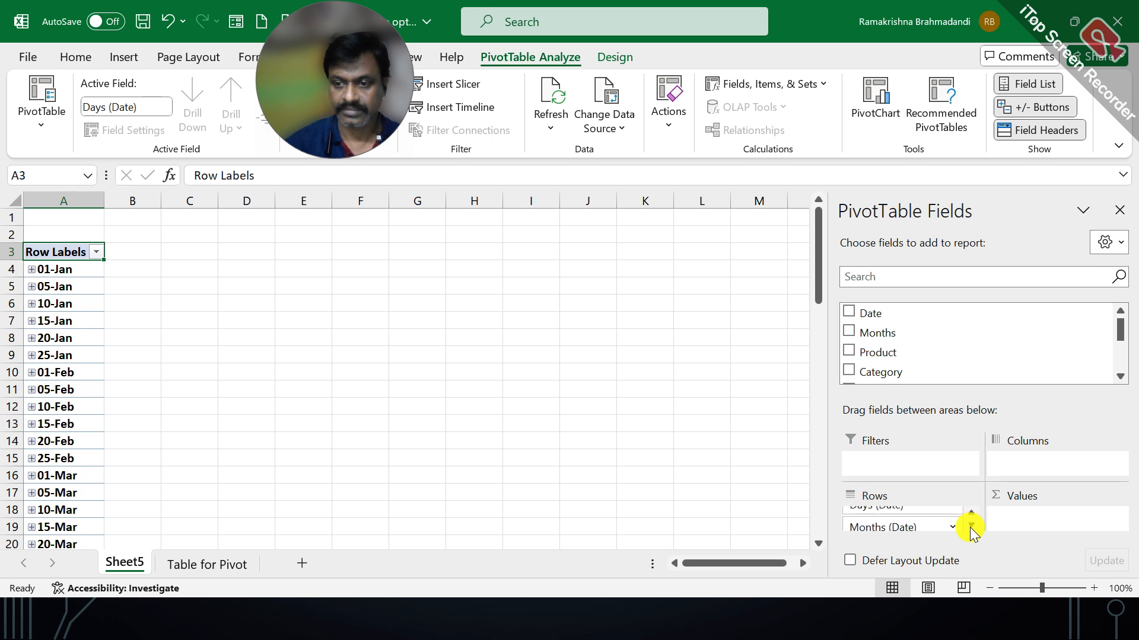
click(902, 526)
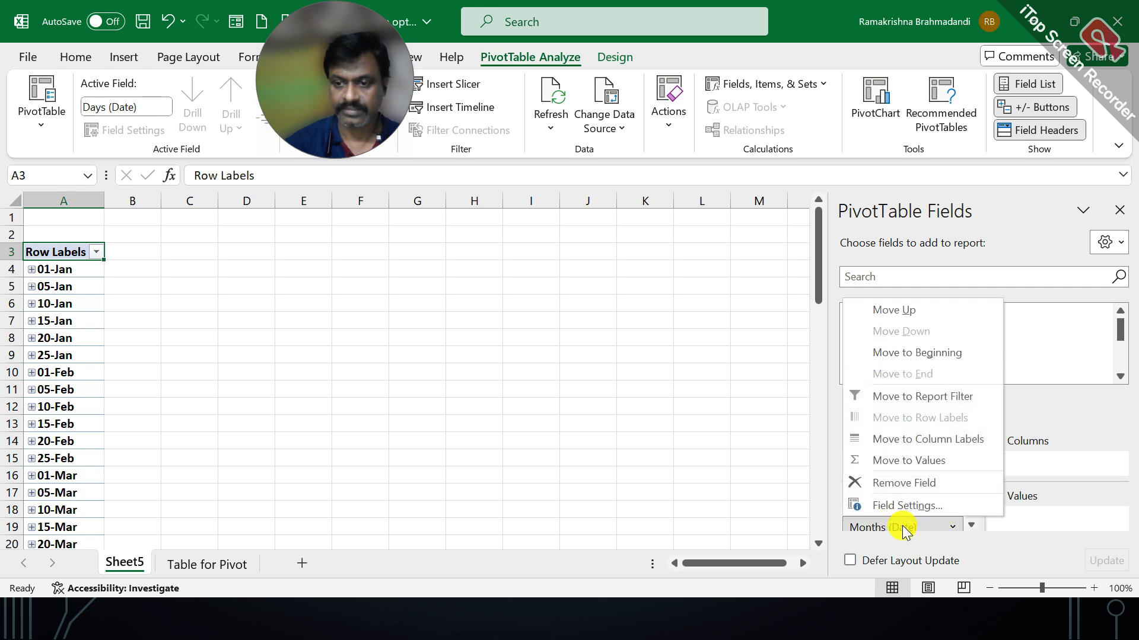
click(902, 527)
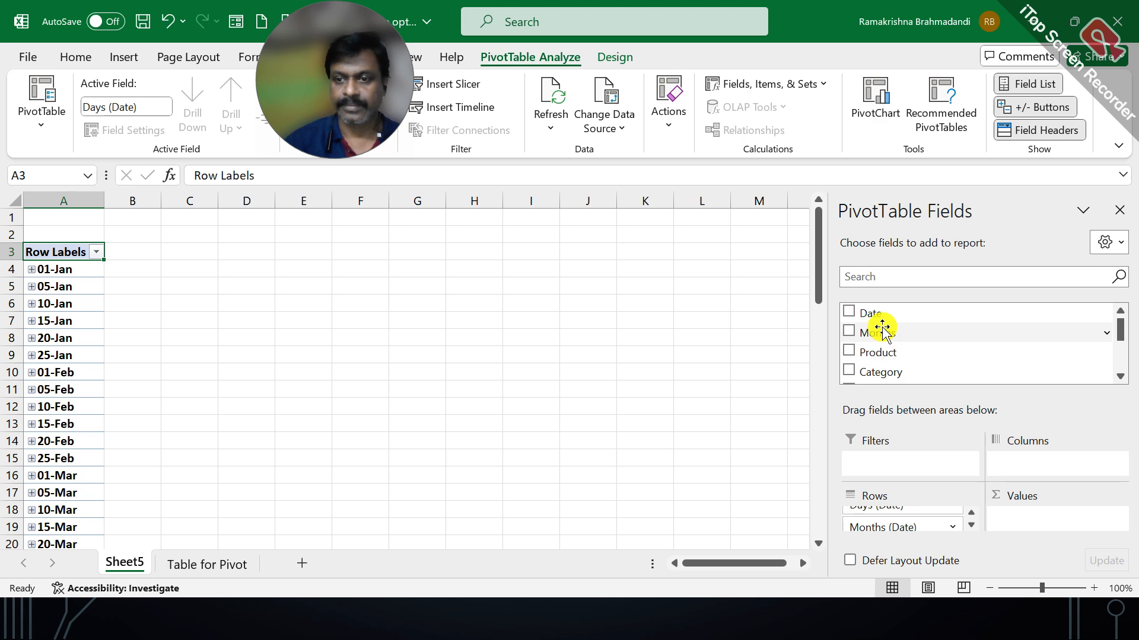
Try the PivotTable rows with and without Days (Date) and Months (Date), leaving Months (Date) selected and Days (Date) deselected.
scroll(869, 335, down, 3)
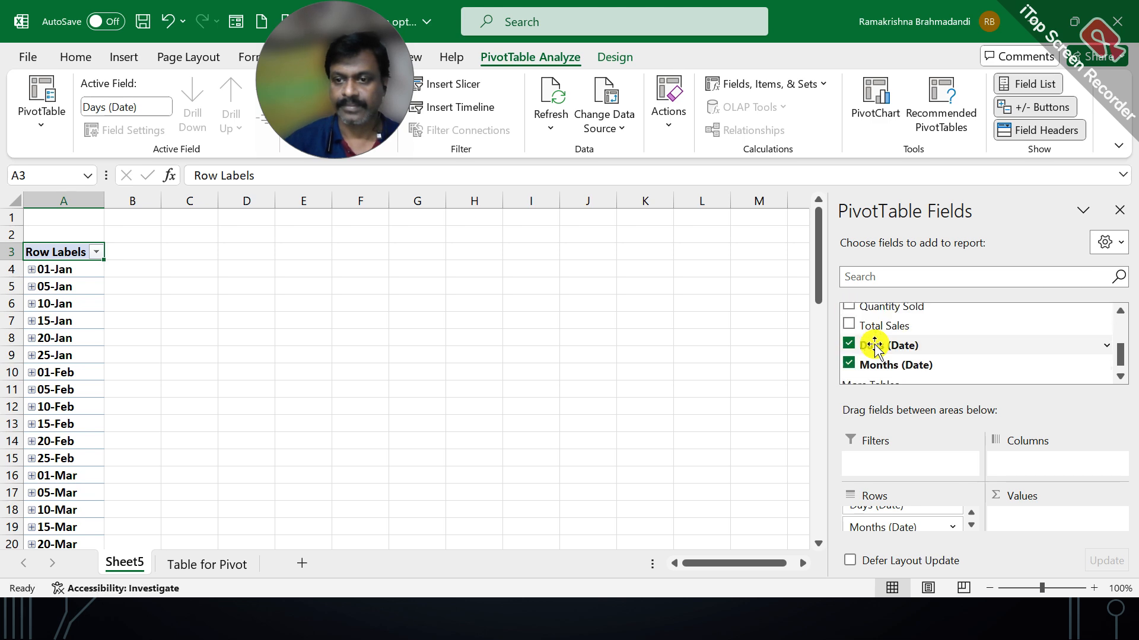
click(849, 344)
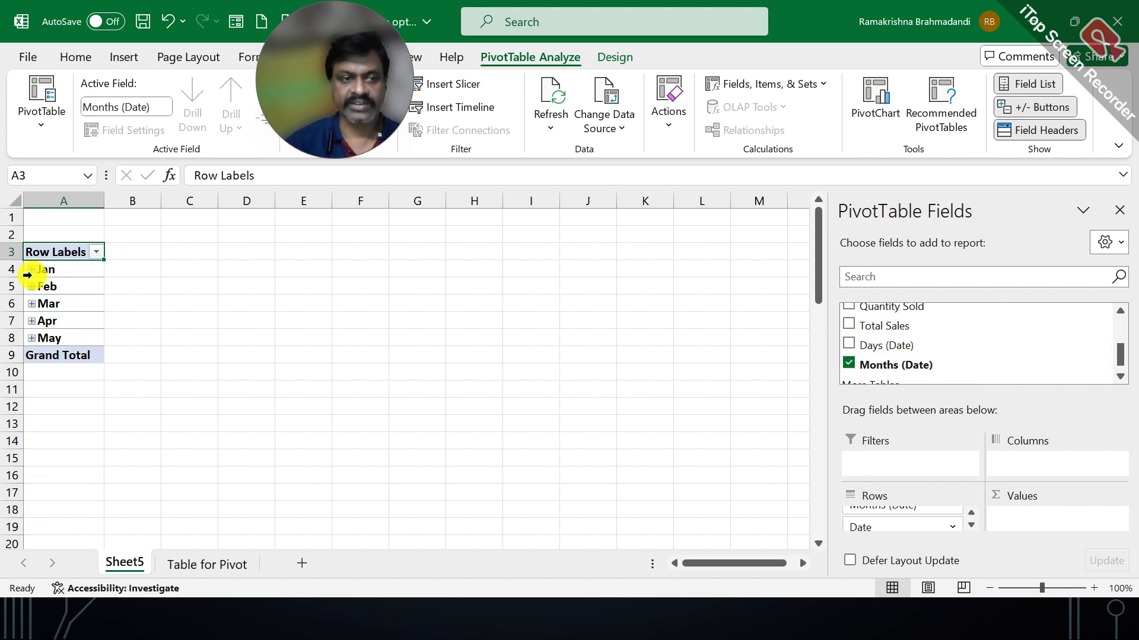
click(849, 346)
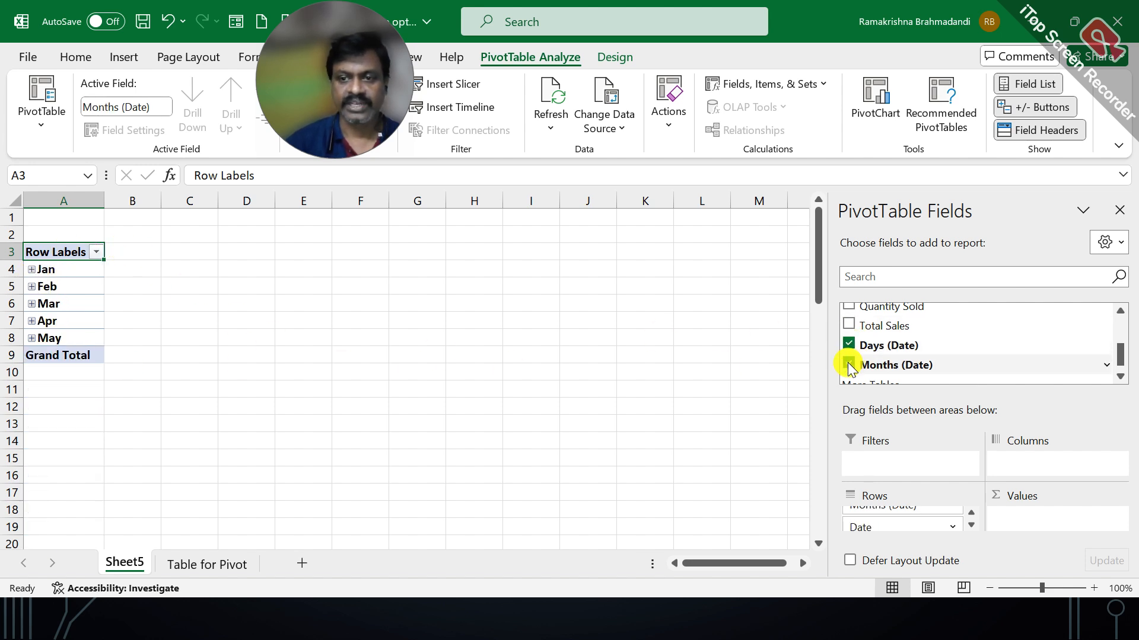
click(849, 363)
click(849, 345)
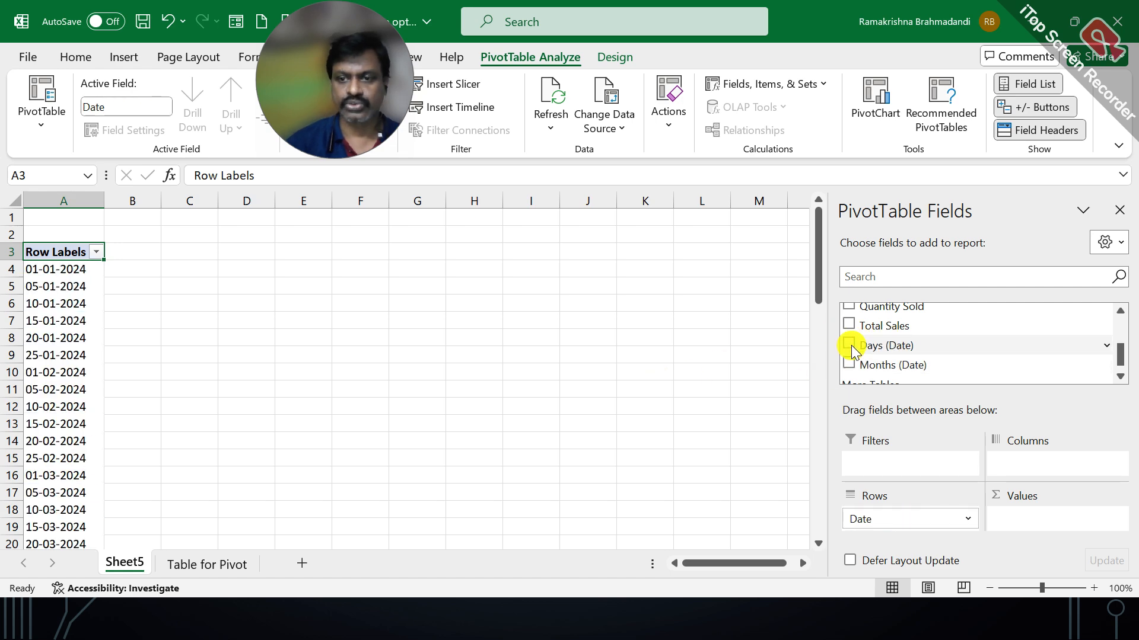
click(849, 364)
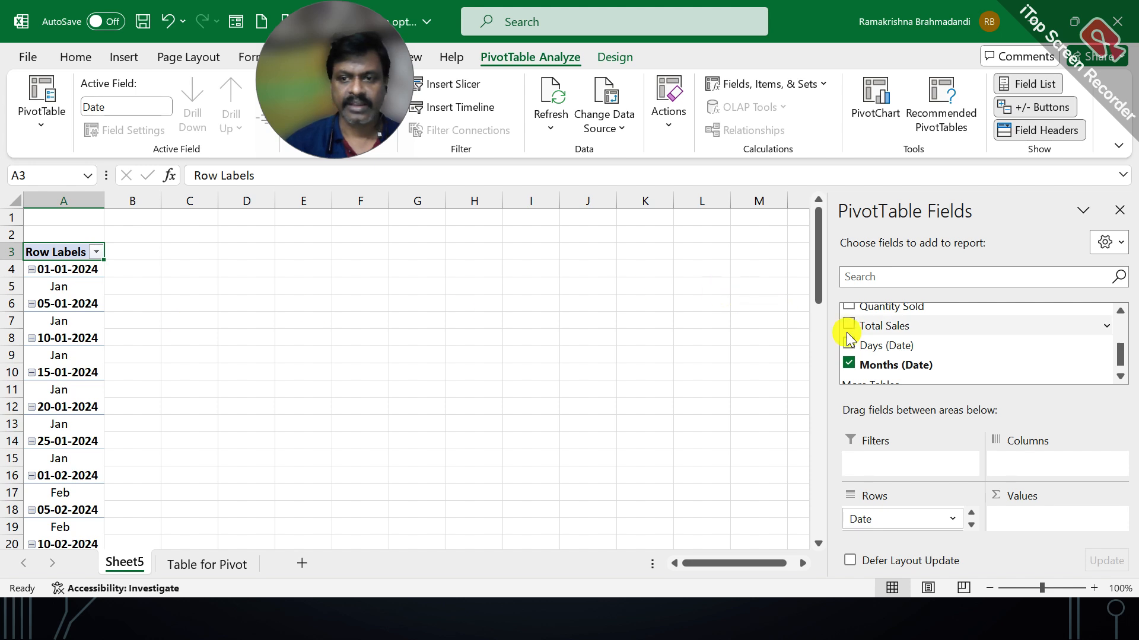
click(849, 364)
click(849, 365)
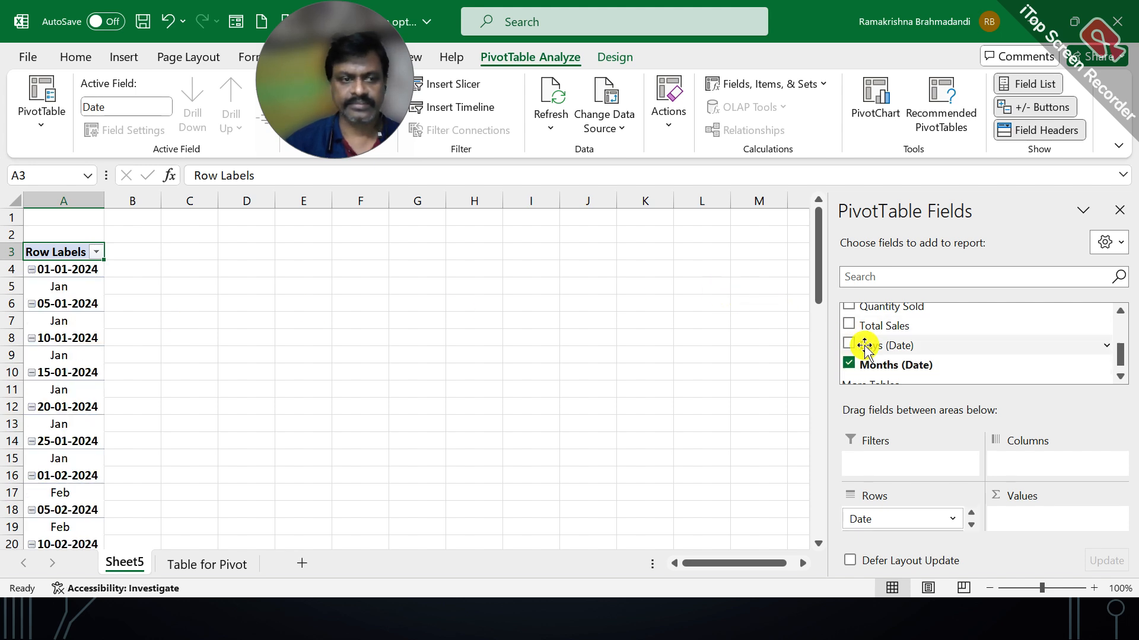
Check the remaining date fields in the Rows area and remove both Date and Months (Date), leaving the PivotTable empty.
click(942, 516)
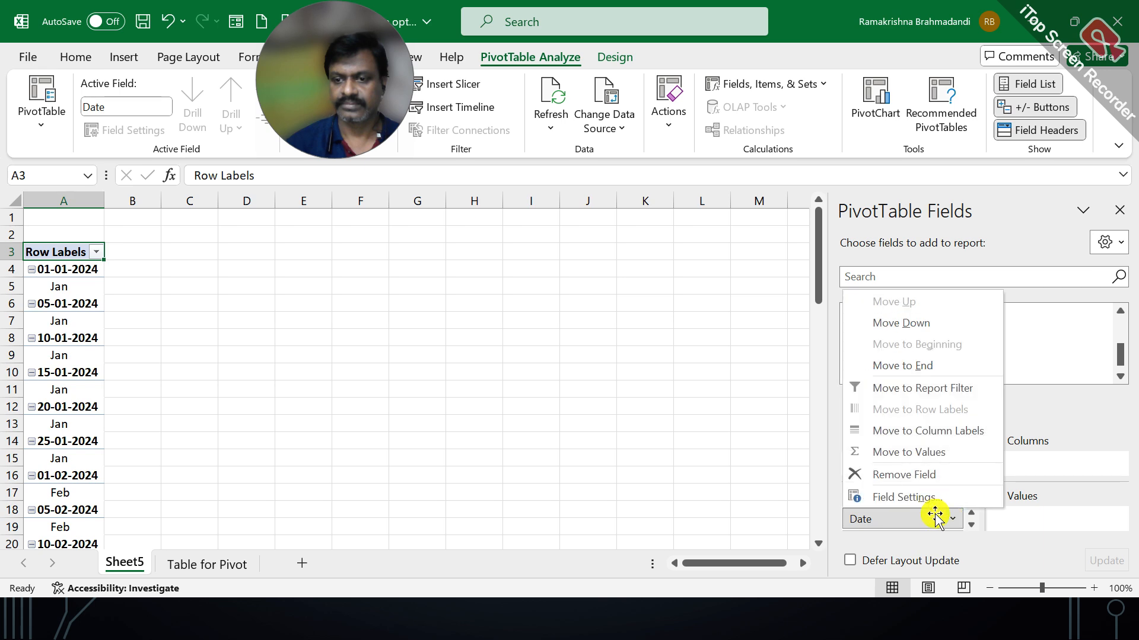
click(904, 517)
click(970, 524)
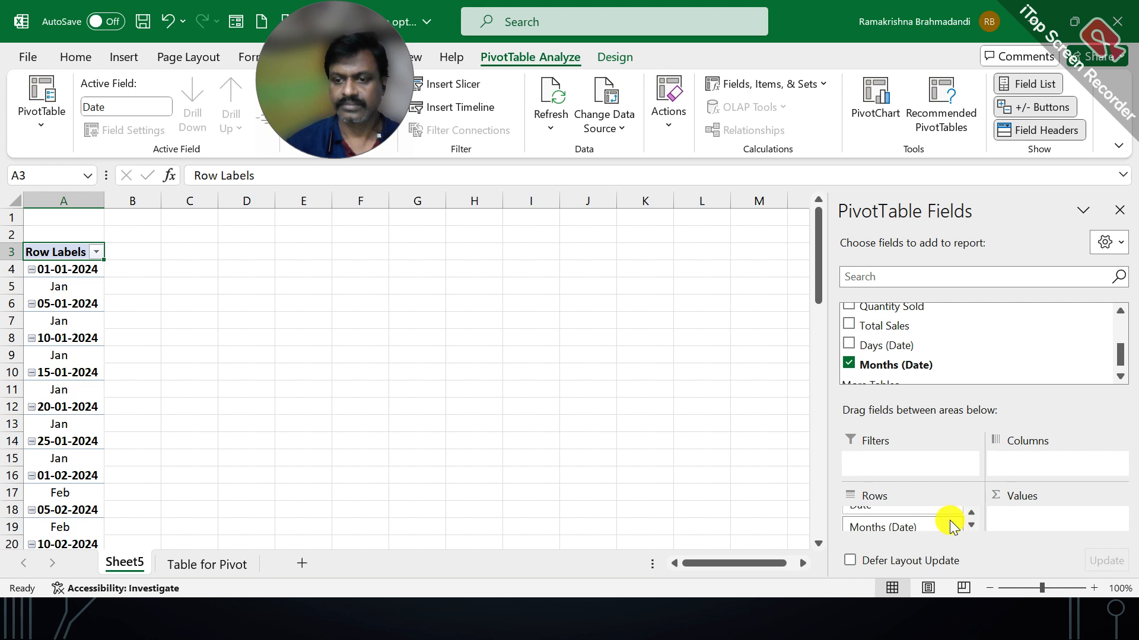
click(916, 525)
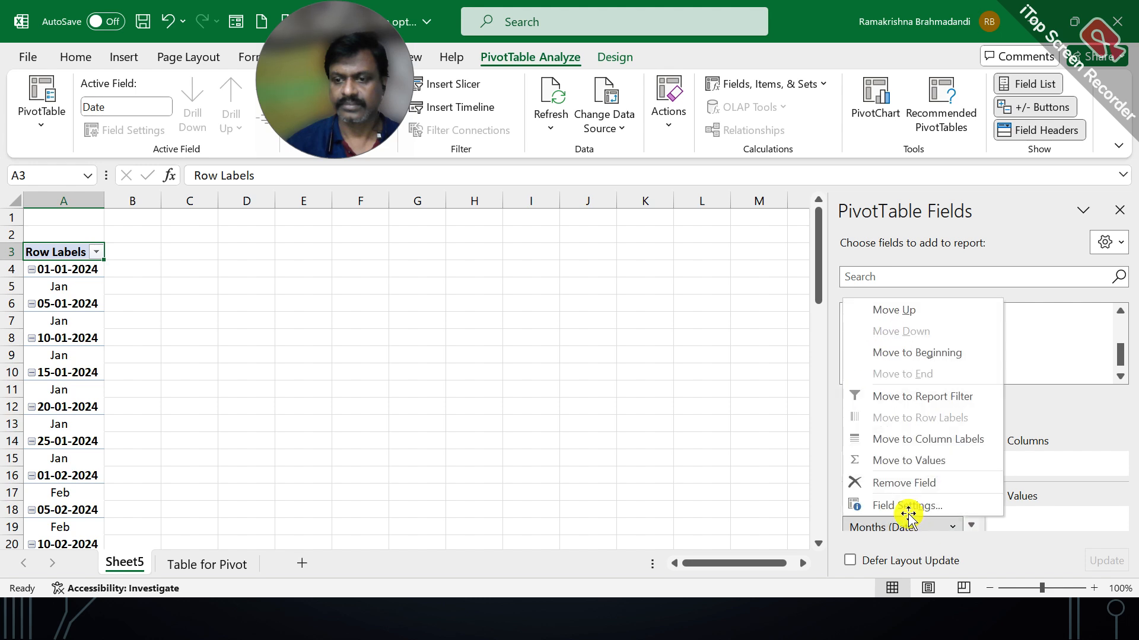
click(911, 520)
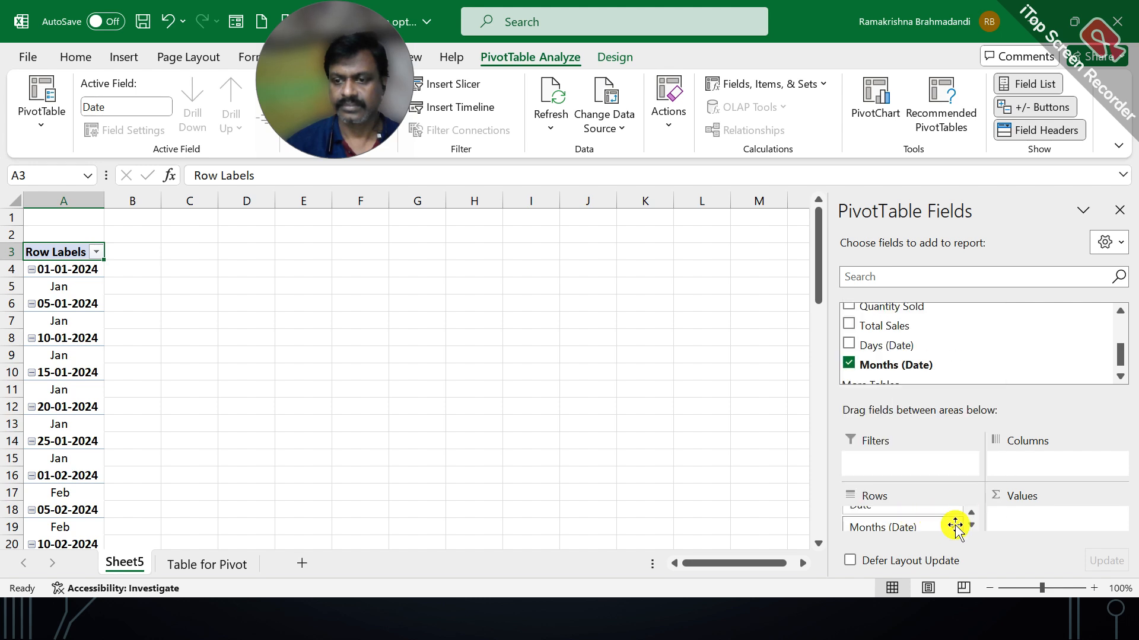
click(970, 514)
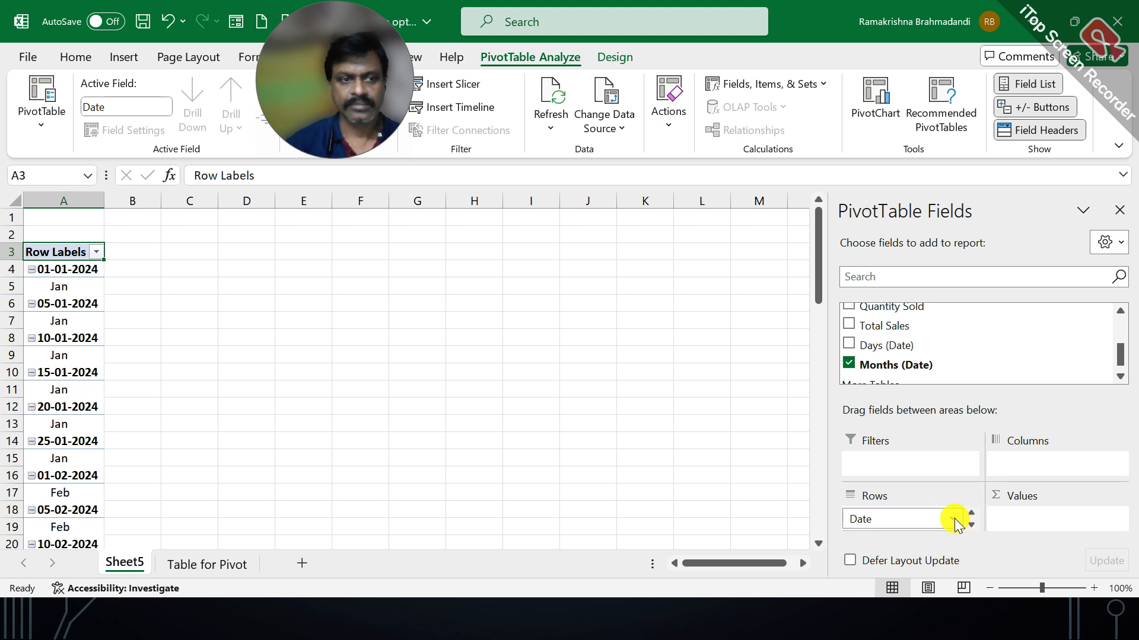
click(954, 519)
click(942, 475)
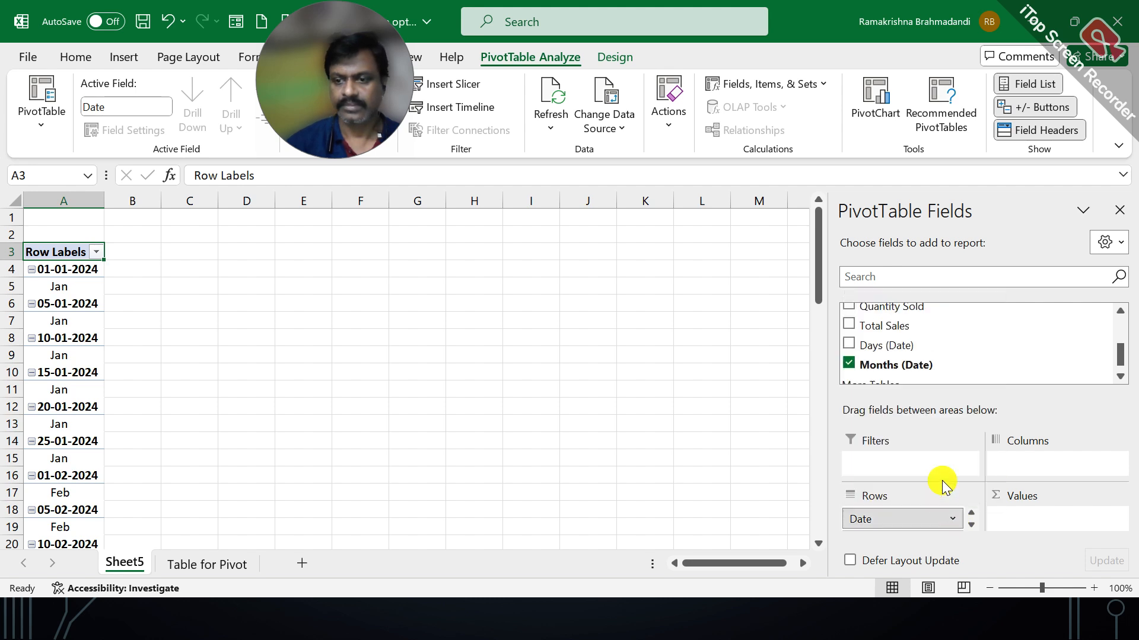
click(967, 518)
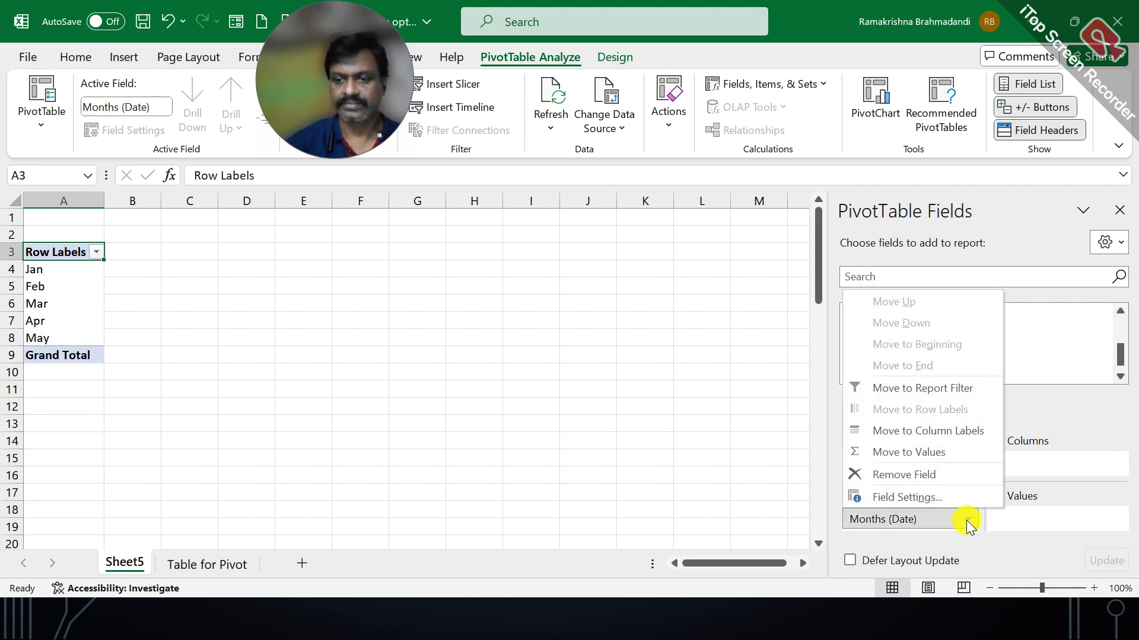
click(942, 480)
scroll(883, 350, up, 3)
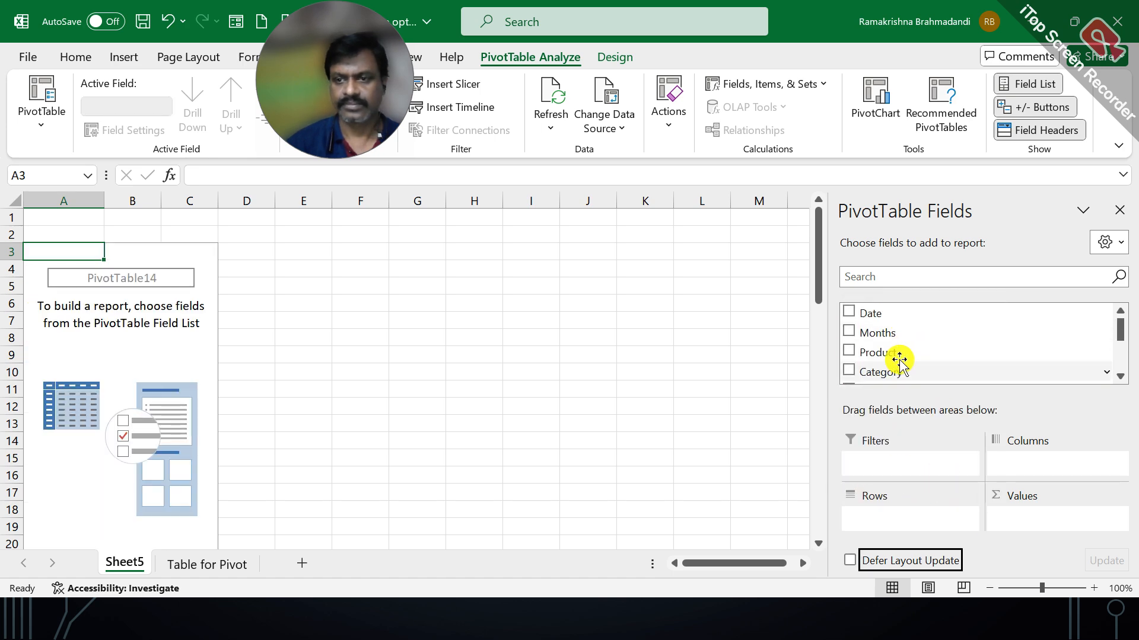
Add the Date field to the empty PivotTable's Rows area again and view the options of Months (Date).
click(849, 313)
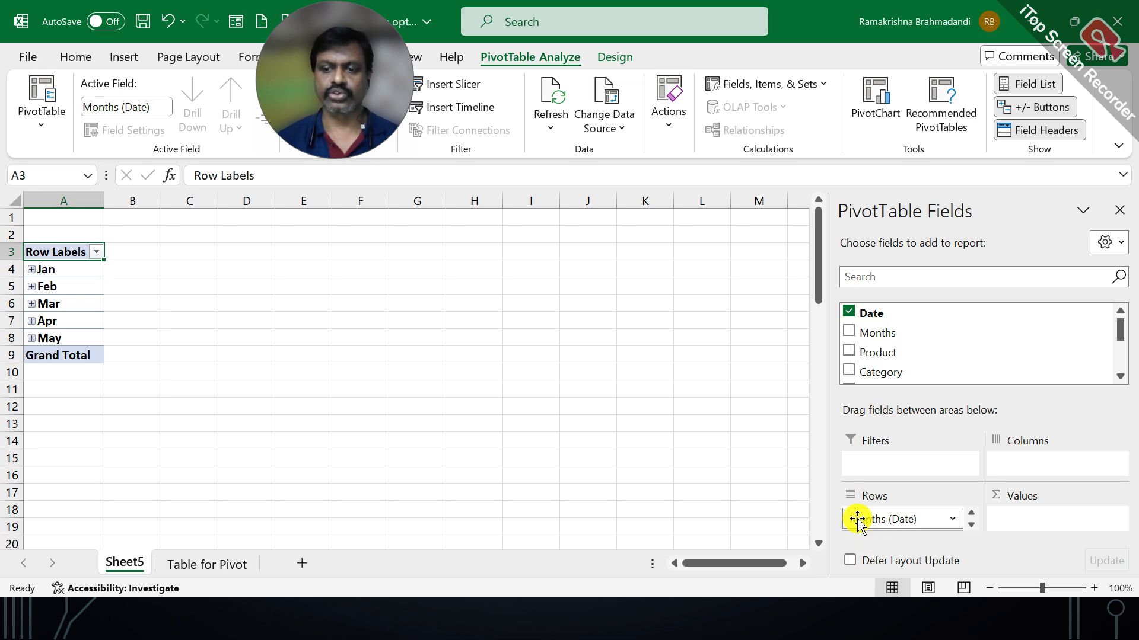
click(952, 519)
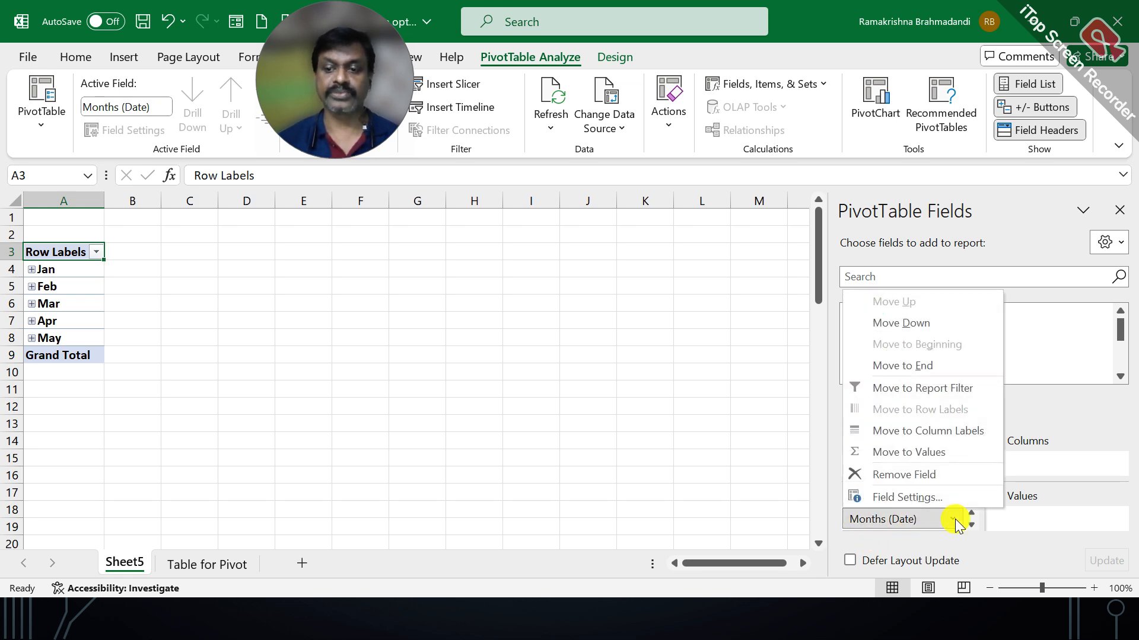
click(1037, 472)
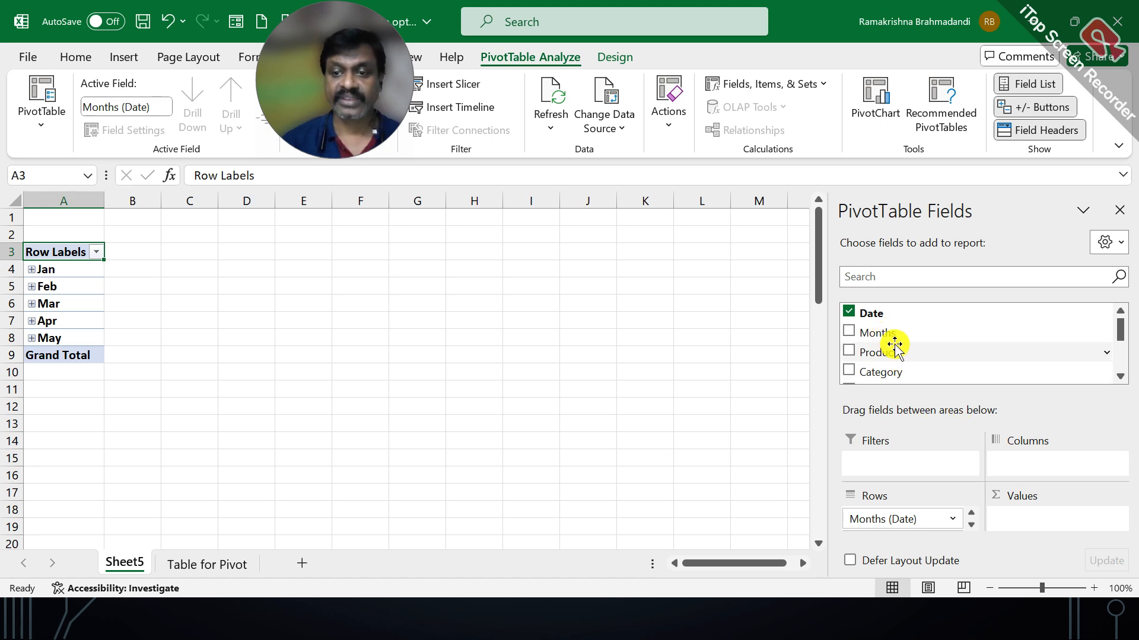
Try the Months field in the PivotTable's Columns area, and remove it from the report.
click(849, 333)
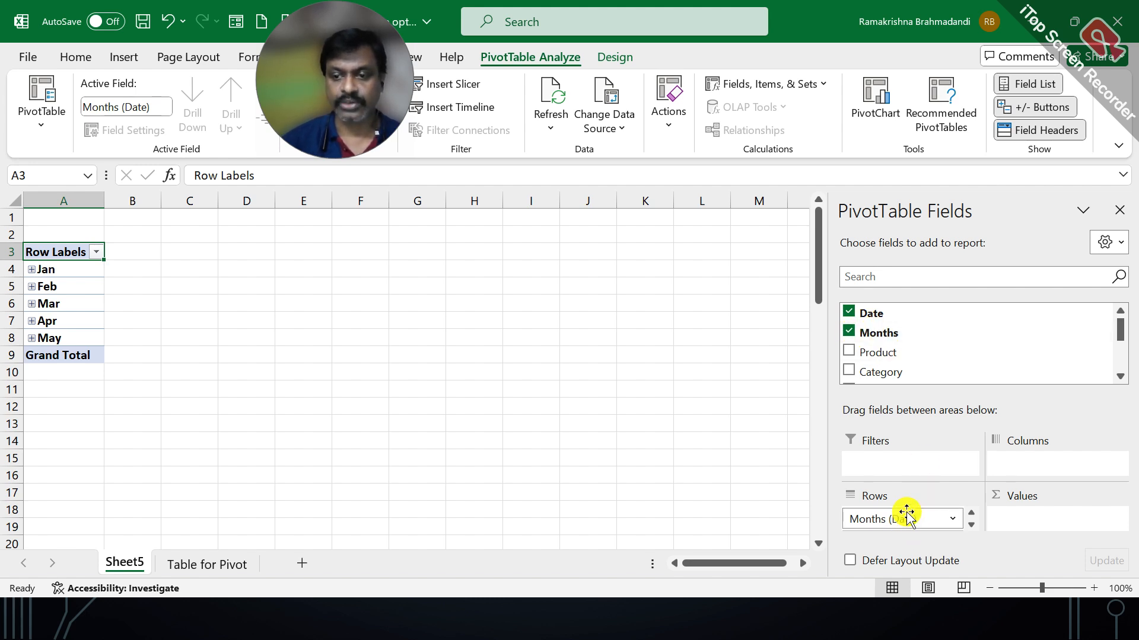
drag(870, 330, 1035, 459)
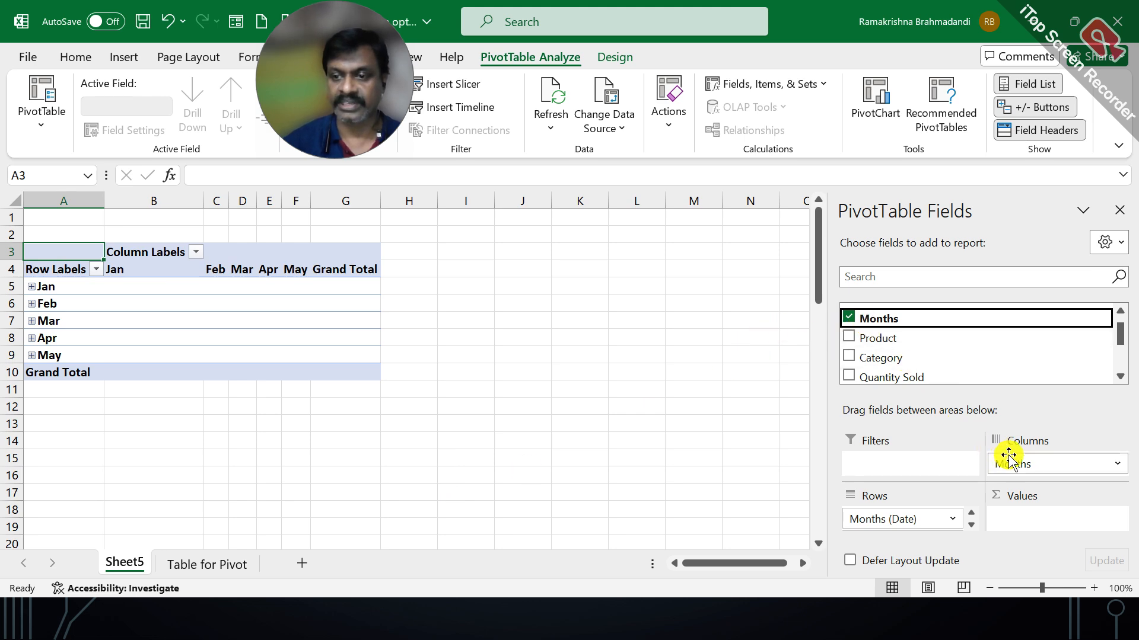
drag(1009, 460, 742, 455)
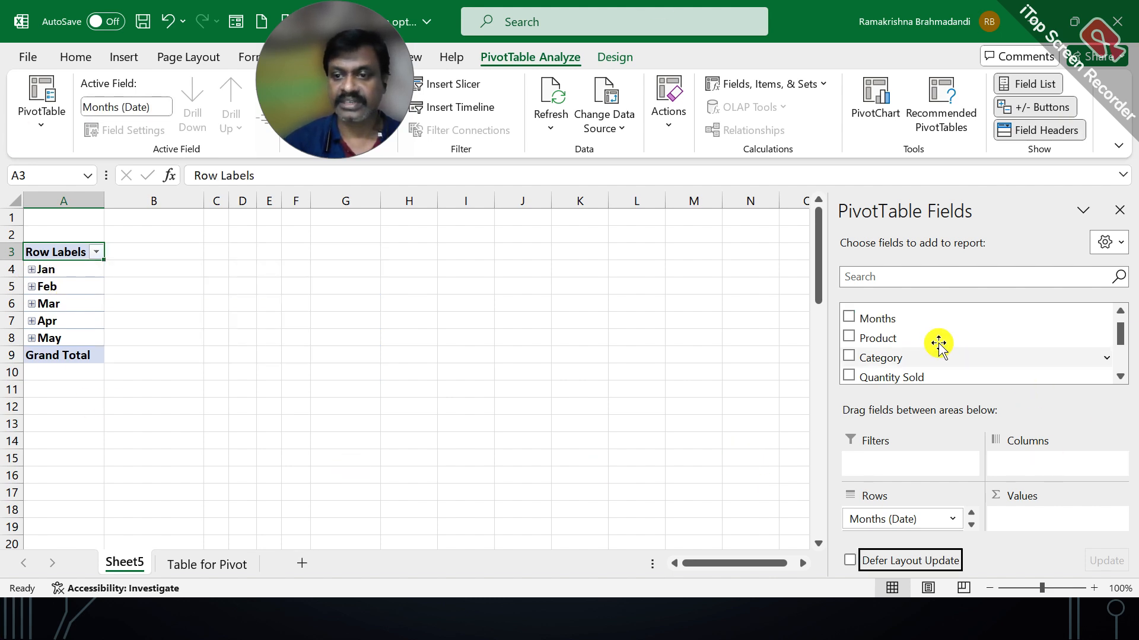
Place the Category field in the PivotTable's Columns area and the sum of Total Sales in the Values area.
click(849, 358)
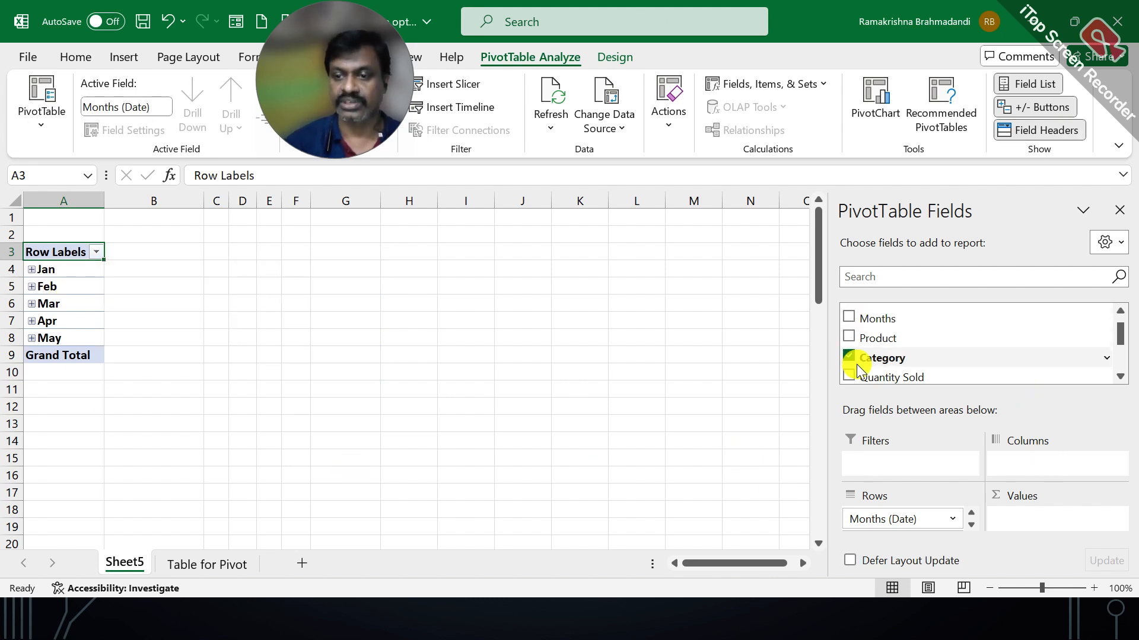
drag(849, 358, 1018, 453)
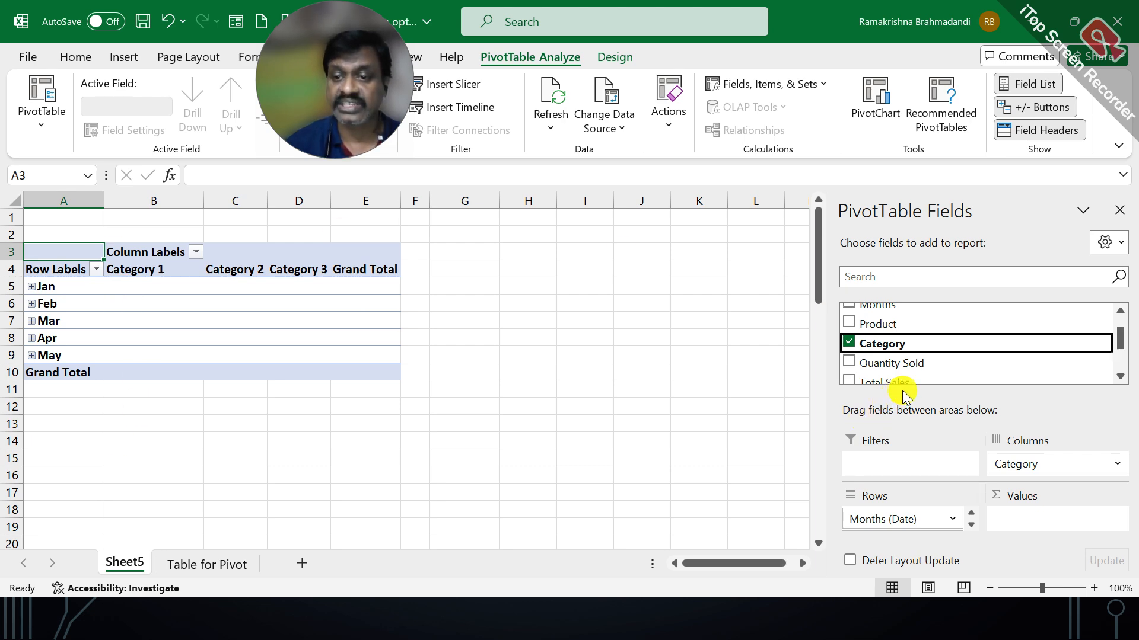
scroll(1106, 380, down, 1)
drag(872, 369, 1022, 514)
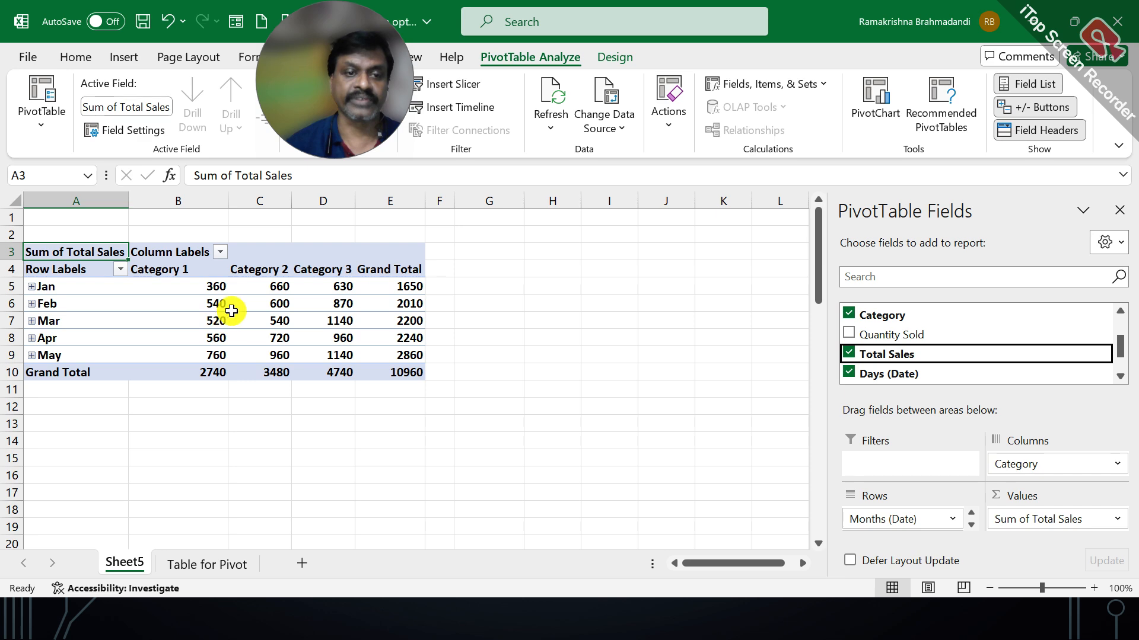
click(850, 354)
click(849, 354)
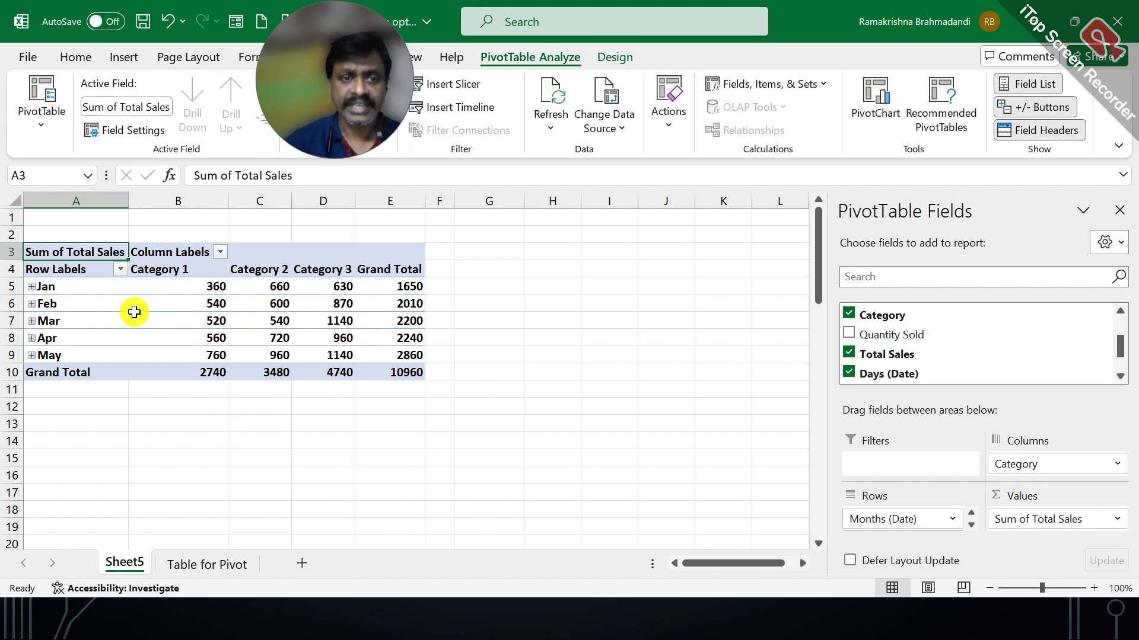
Examine the Total Sales value where the Jan row meets the Category 1 column.
click(57, 282)
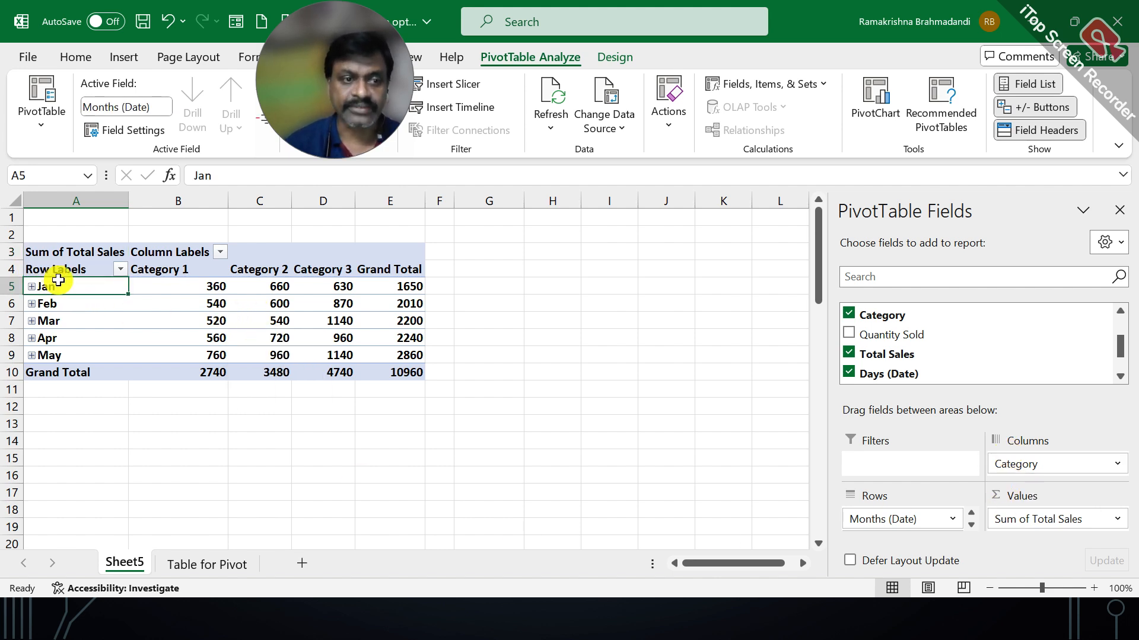
click(154, 261)
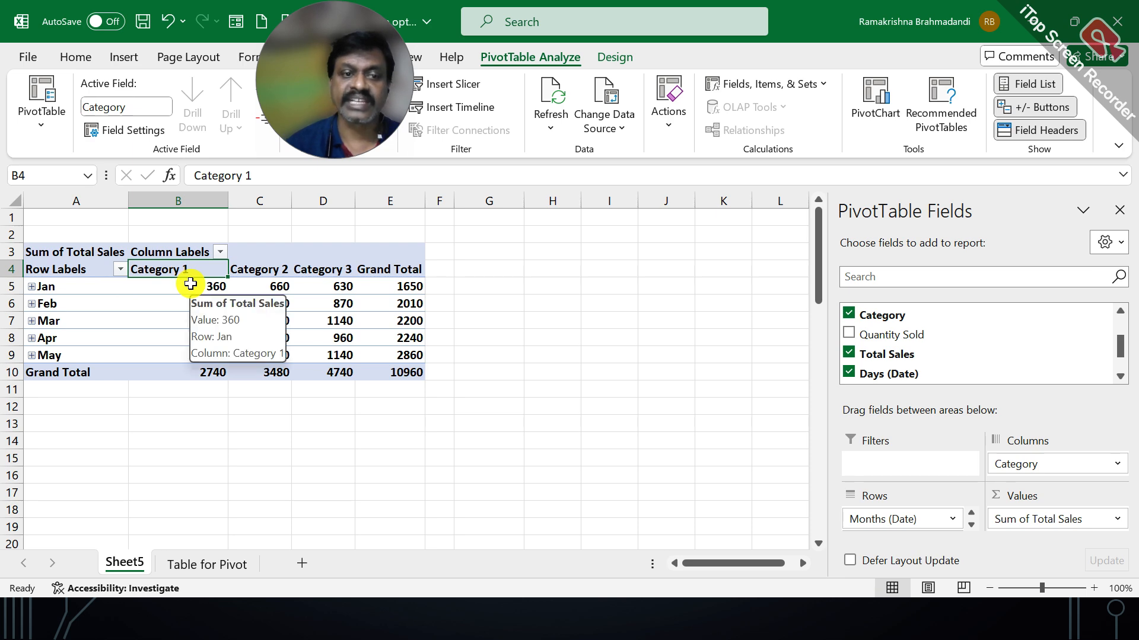
click(191, 284)
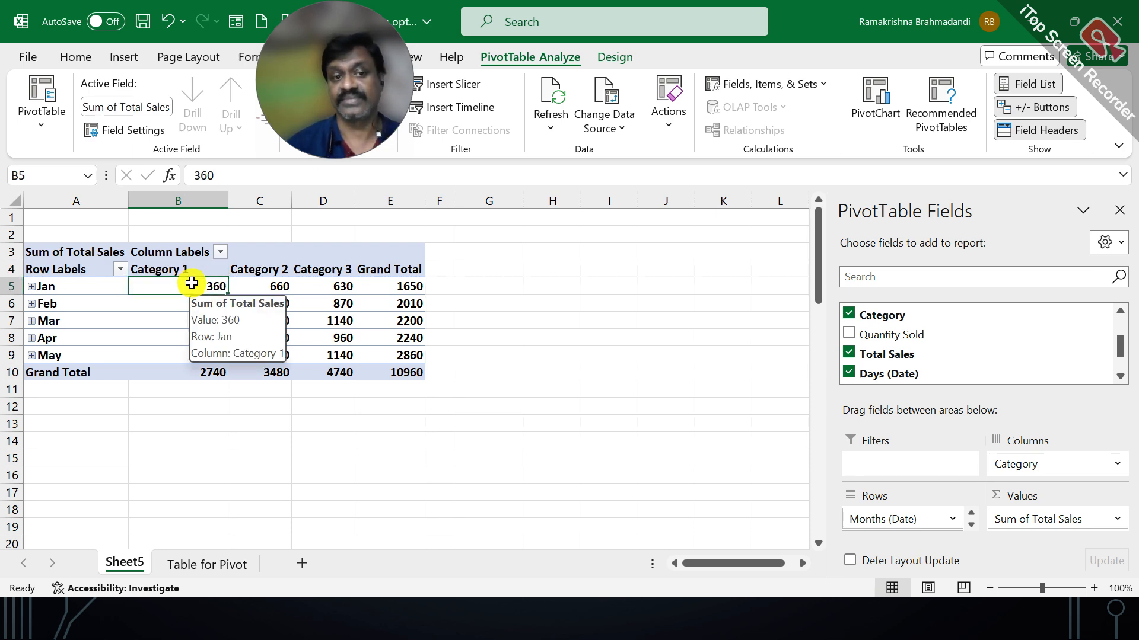
Examine the Jan row's sales for Category 1, Category 2 and Category 3 against its Grand Total.
click(258, 282)
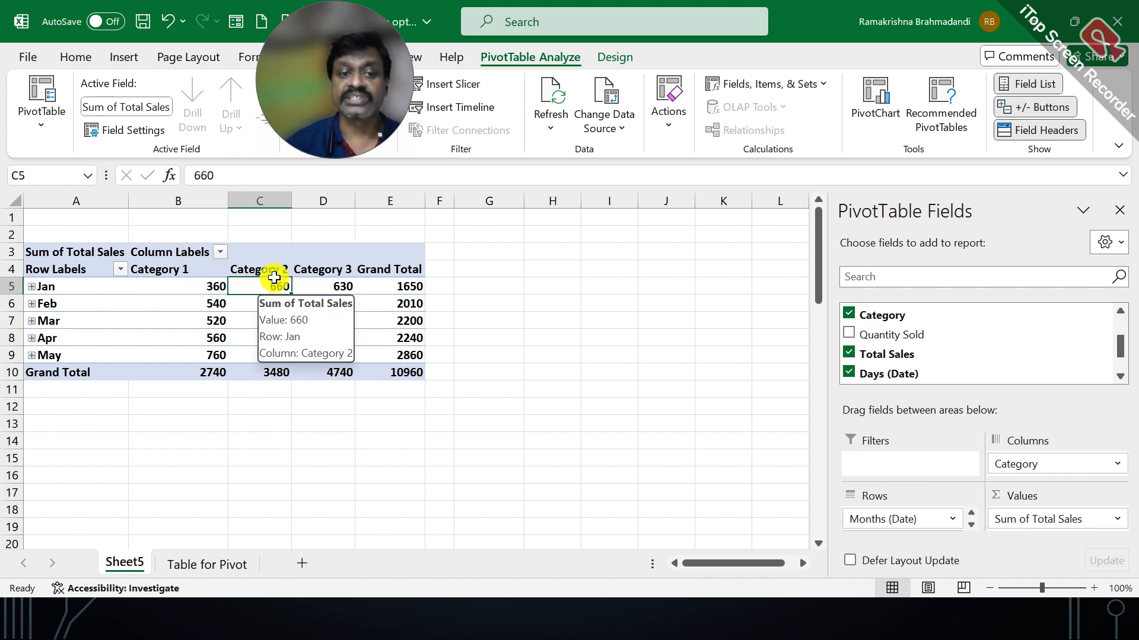
click(320, 286)
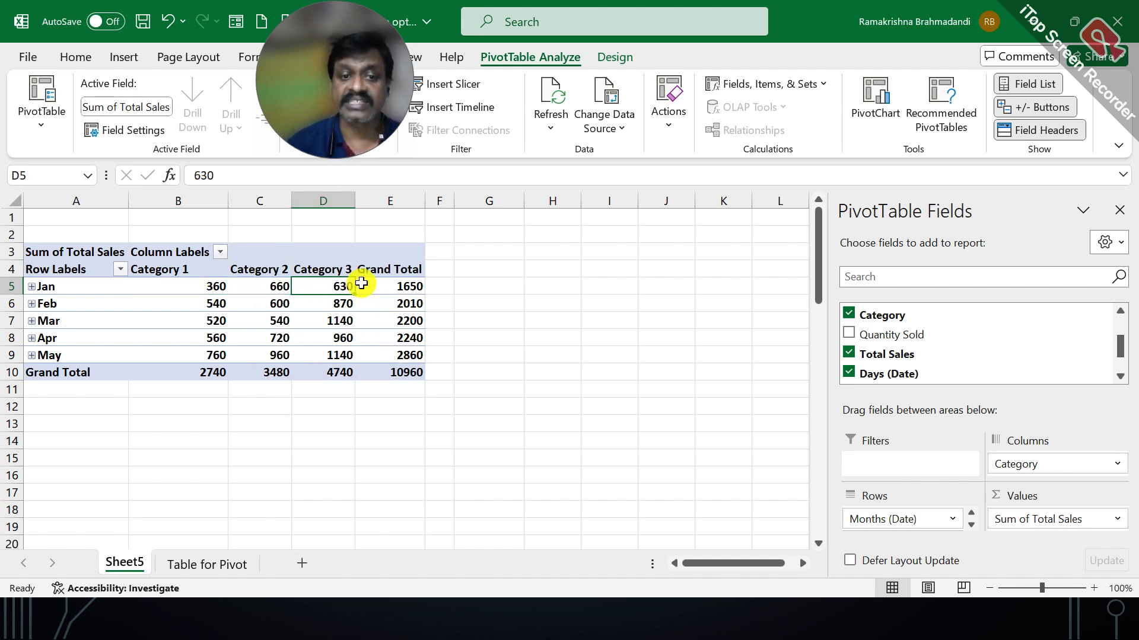
click(383, 283)
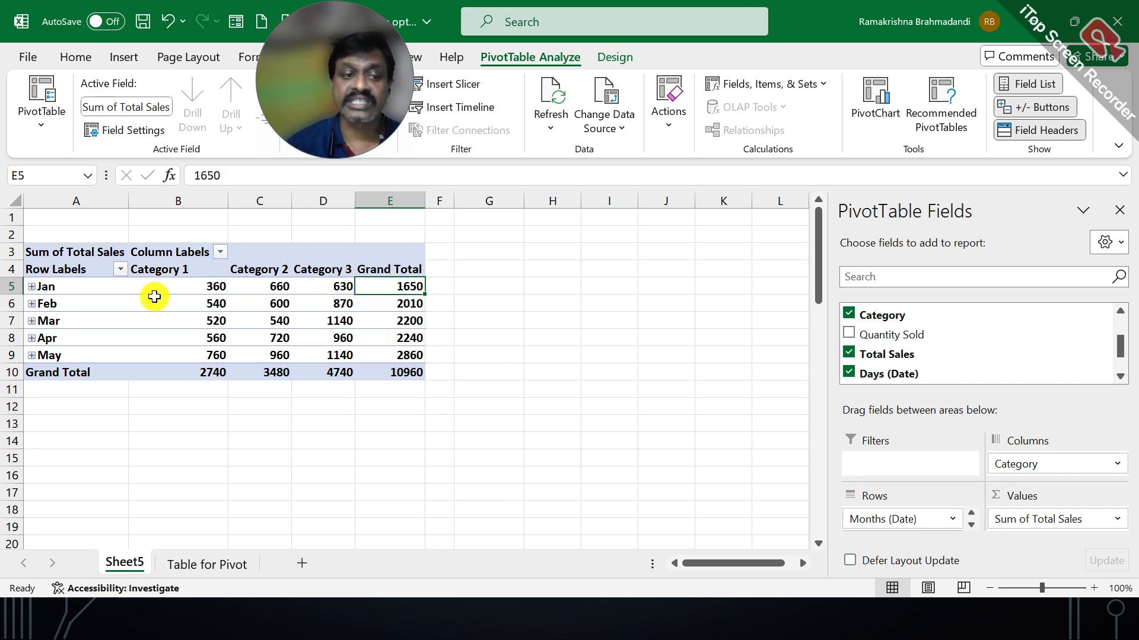
drag(224, 282, 360, 279)
click(178, 279)
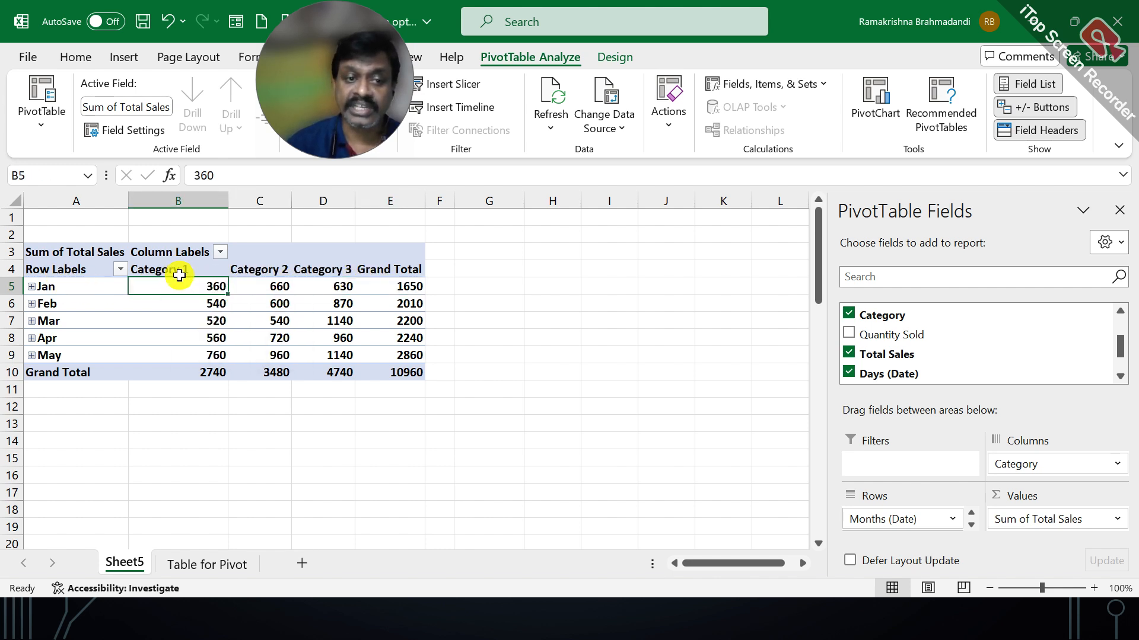
click(257, 278)
click(305, 278)
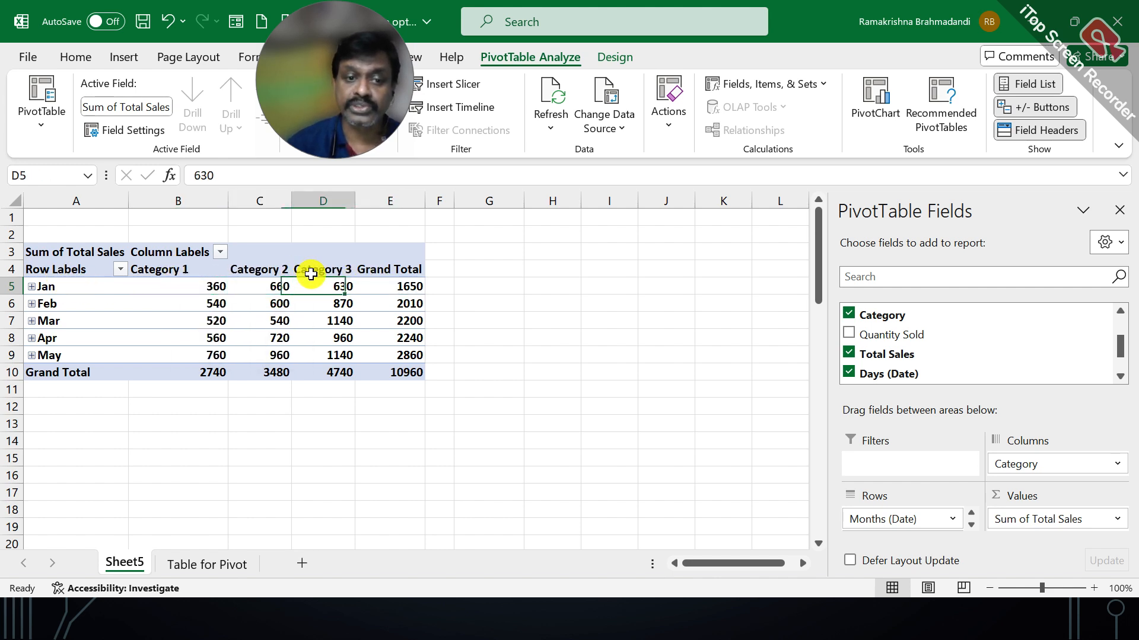
click(383, 280)
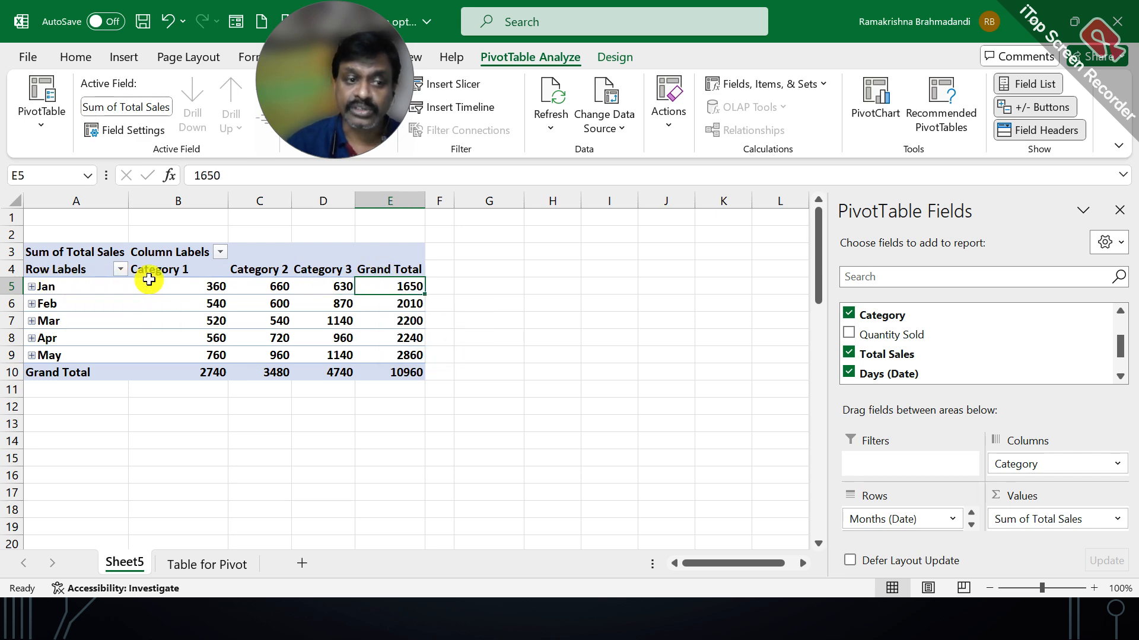
drag(211, 282, 332, 284)
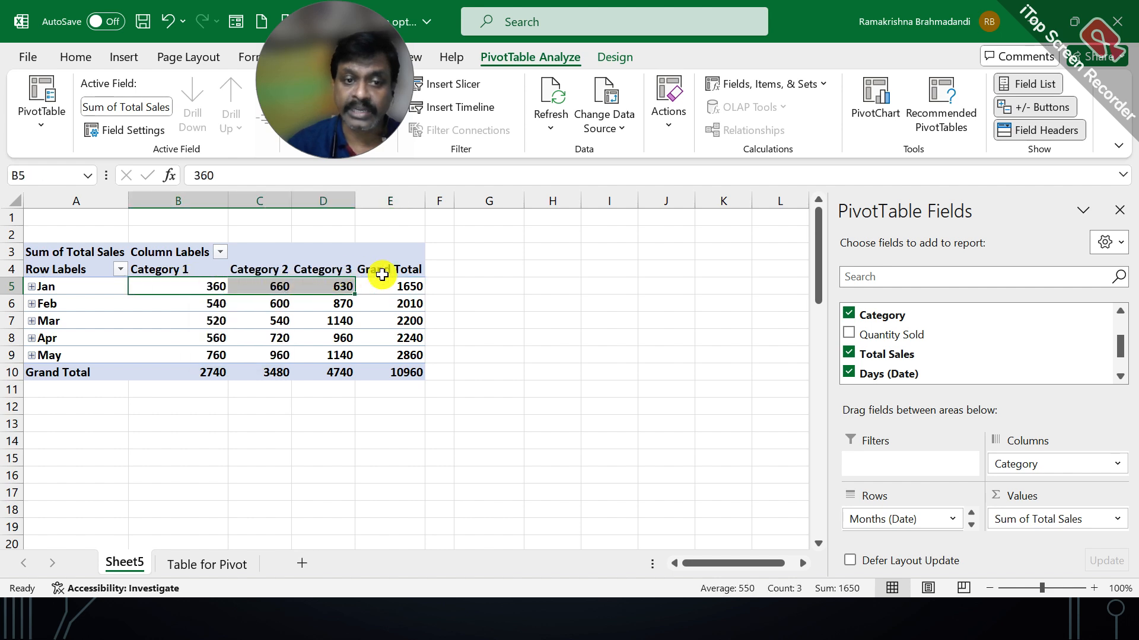
click(398, 279)
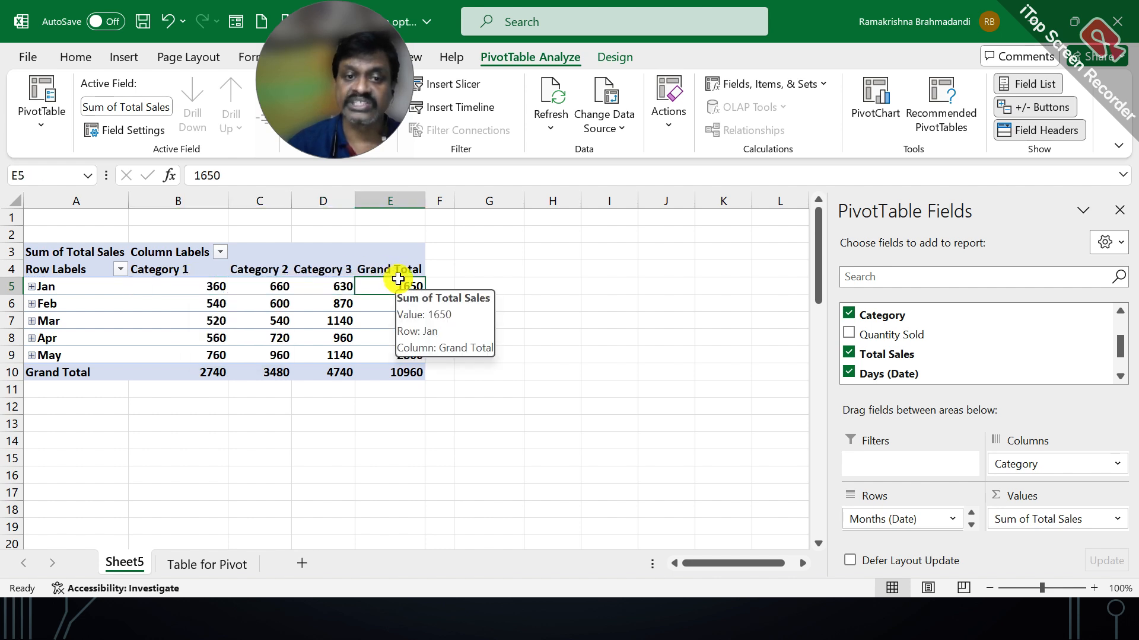
click(204, 287)
click(273, 283)
click(322, 281)
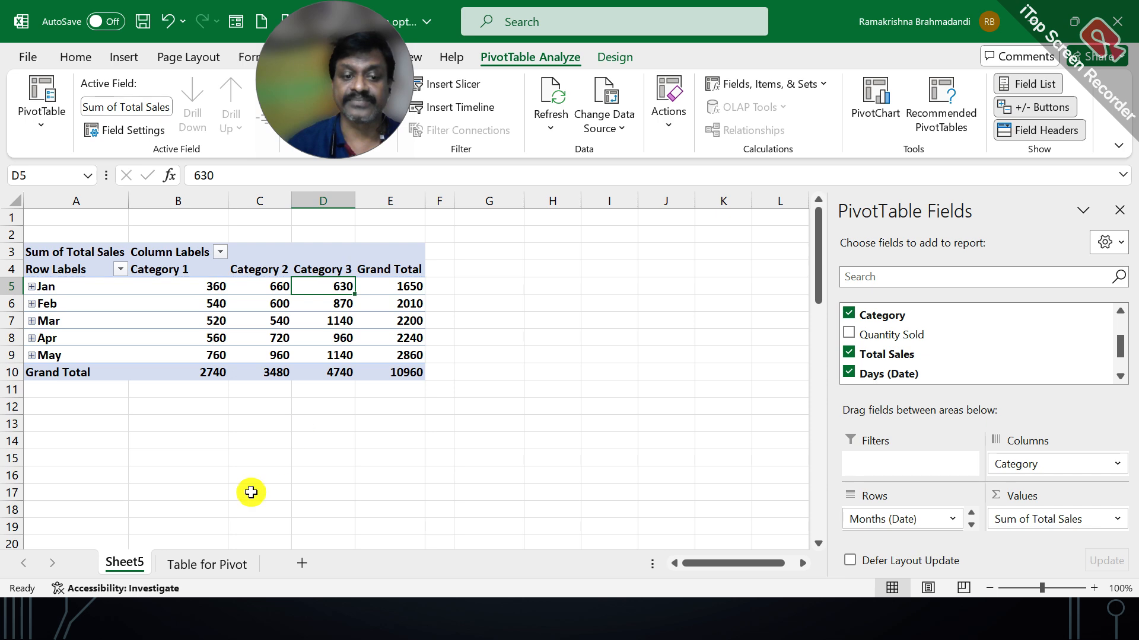
Move the PivotTable's sheet after the Table for Pivot sheet and rename it By Category.
drag(129, 564, 268, 554)
double_click(233, 563)
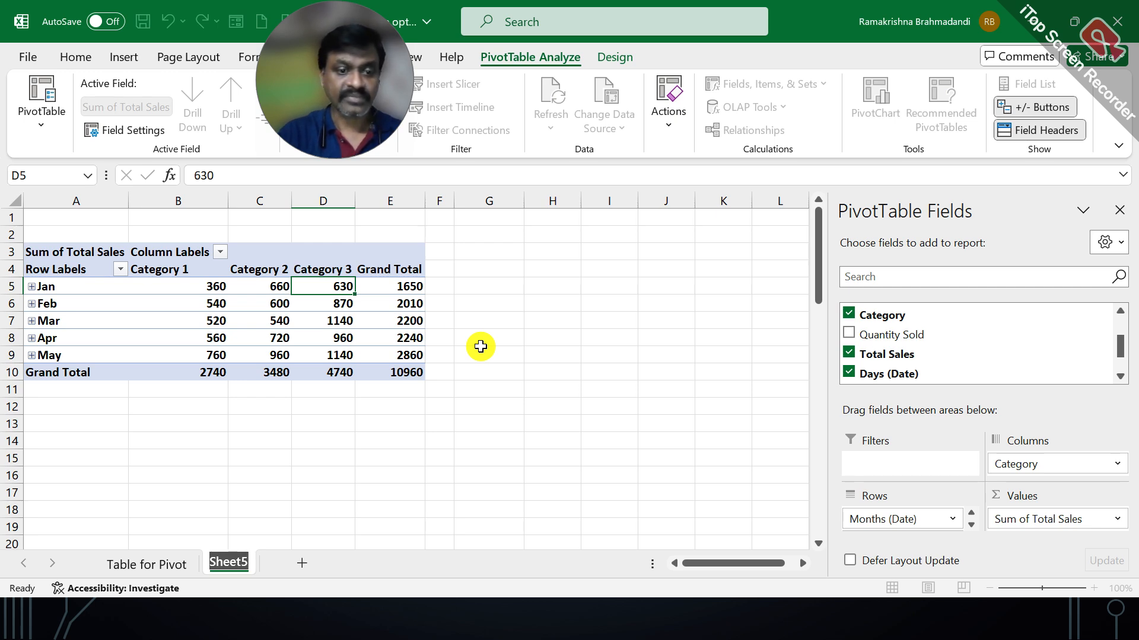
text(b)
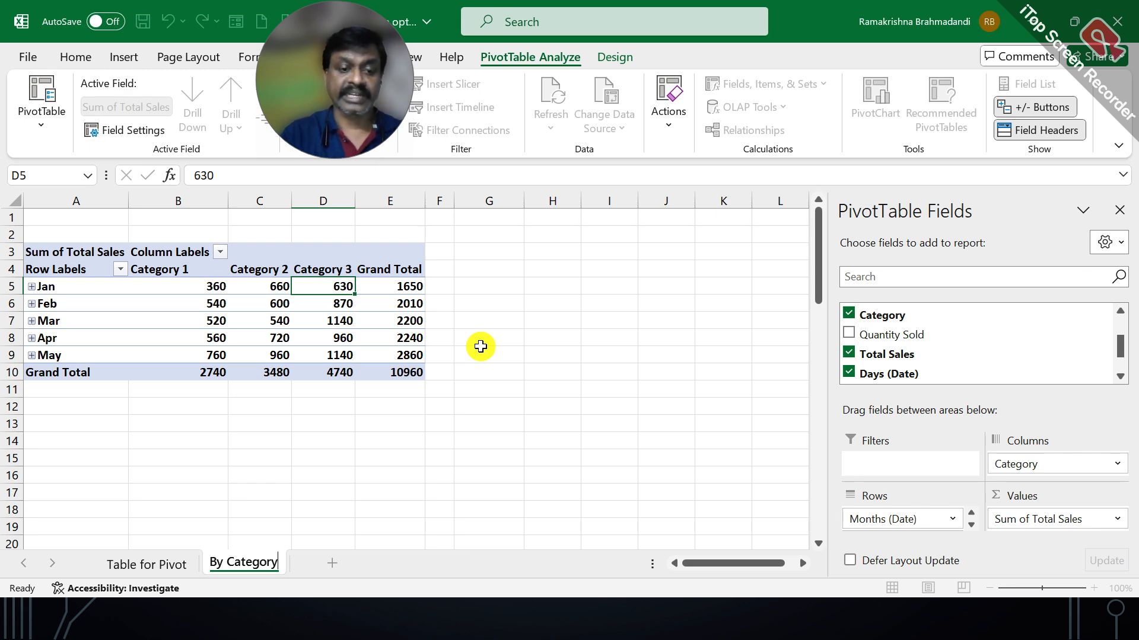
key(Return)
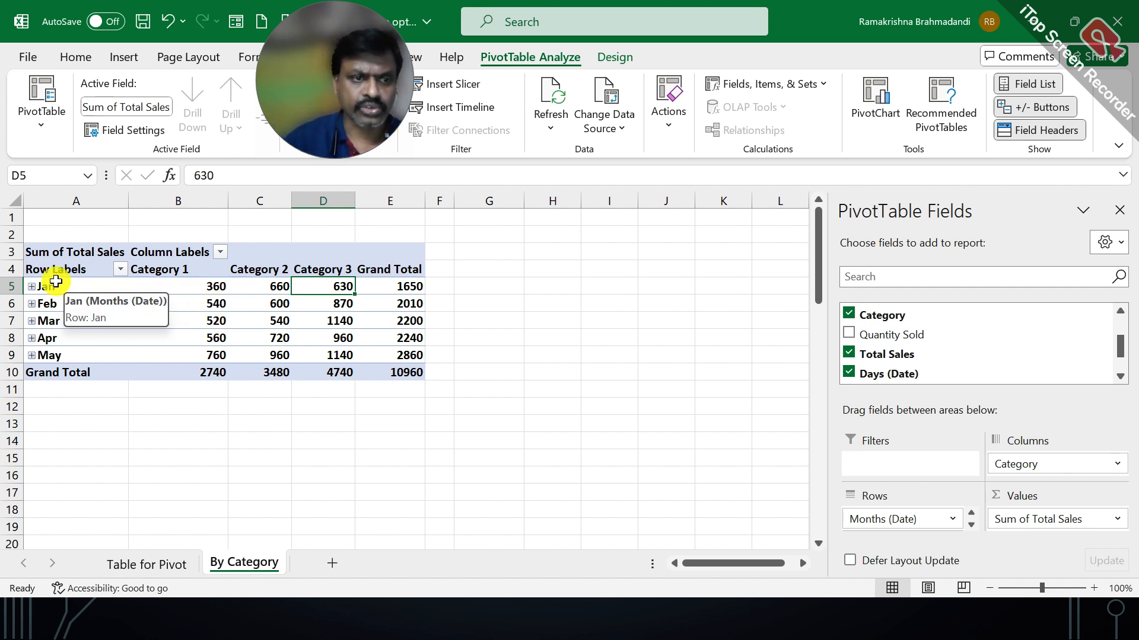
Filter the PivotTable's row labels to show only Jan.
click(120, 270)
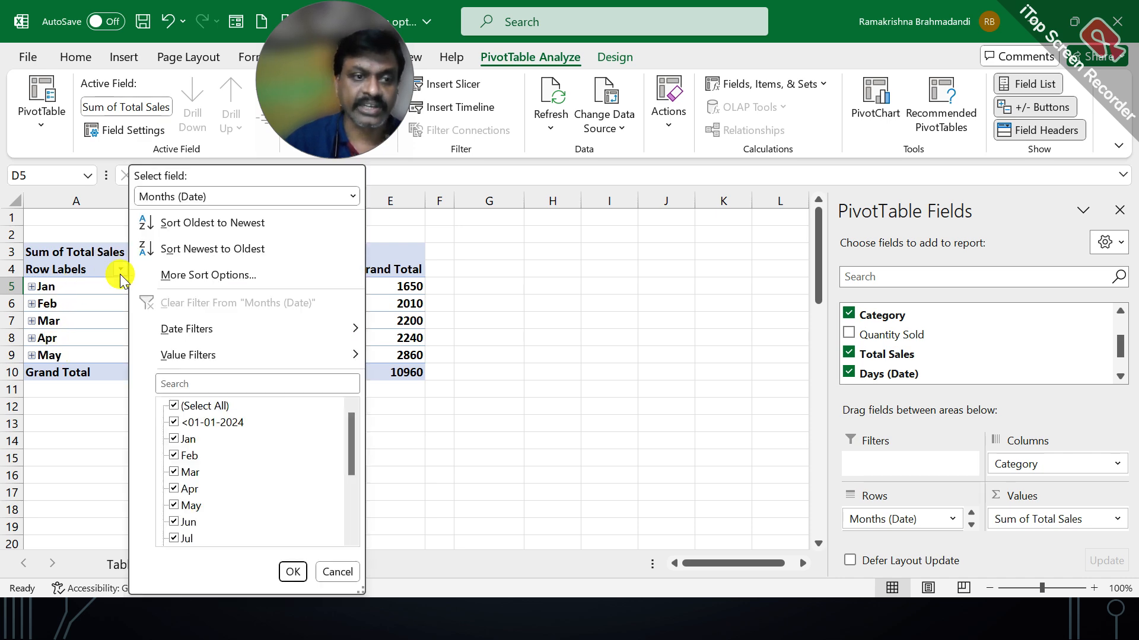
click(176, 406)
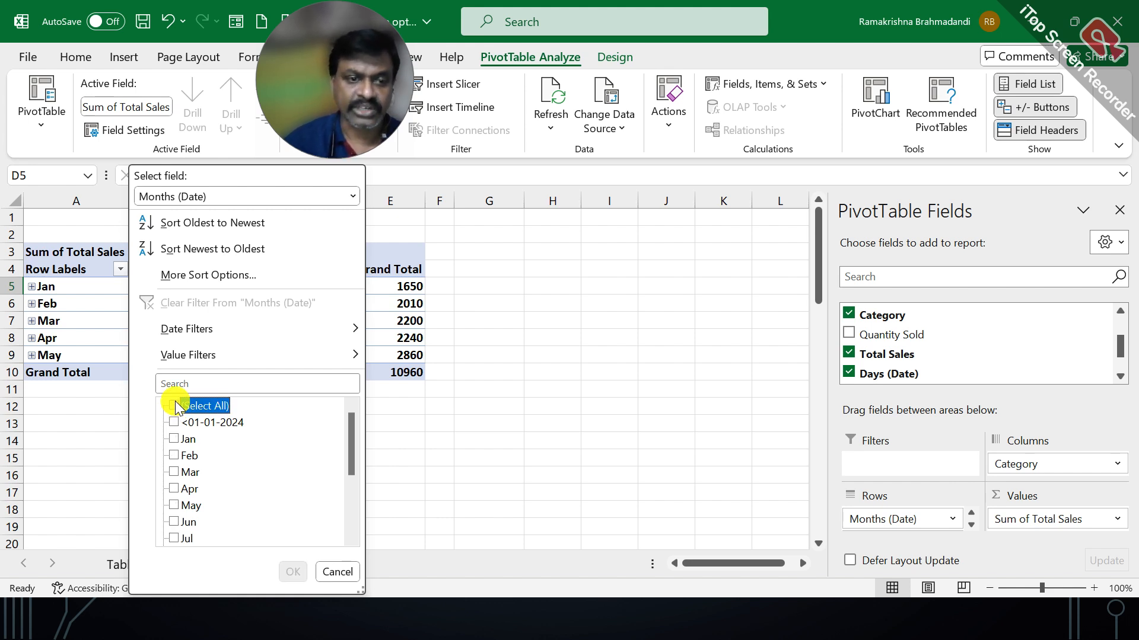
click(174, 439)
click(293, 572)
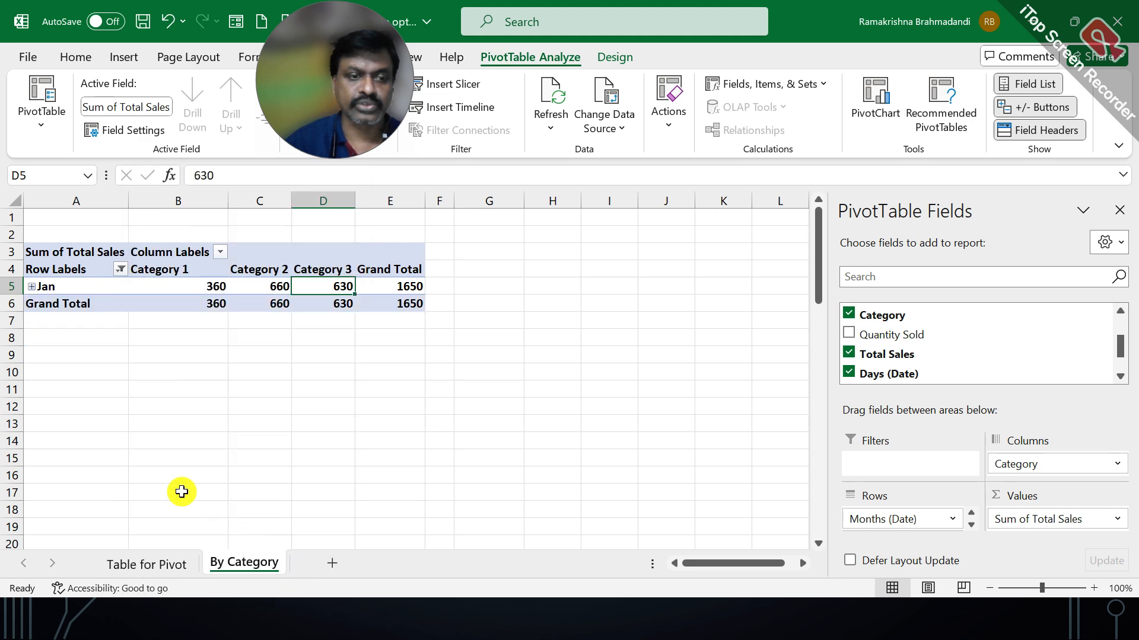
Filter the PivotTable's column labels to show only Category 1.
mouse_move(326, 280)
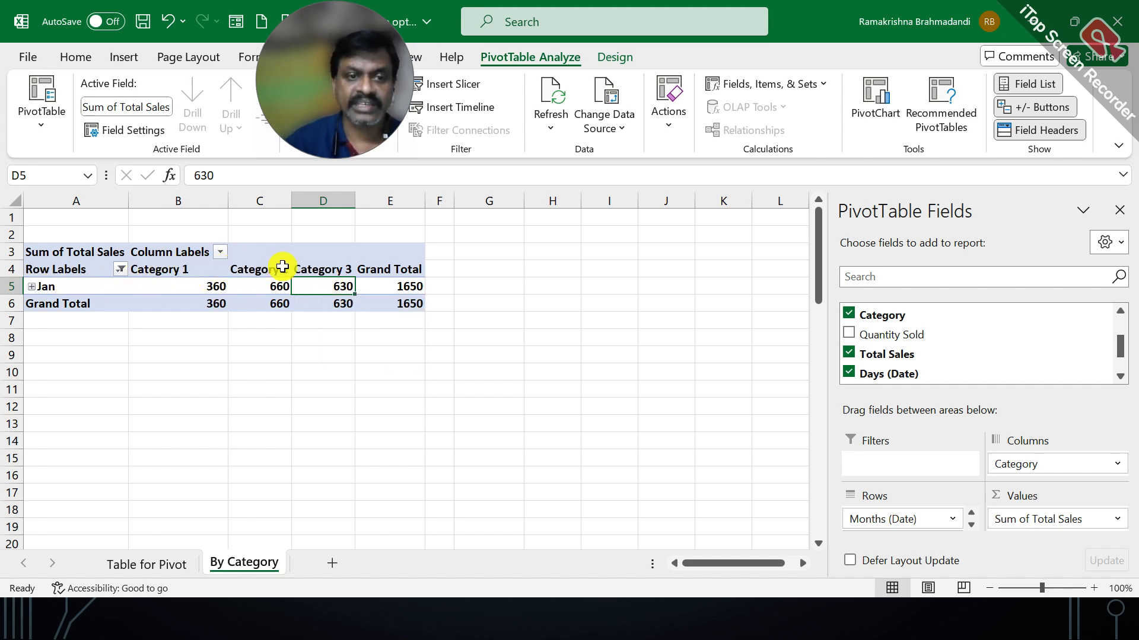
click(220, 252)
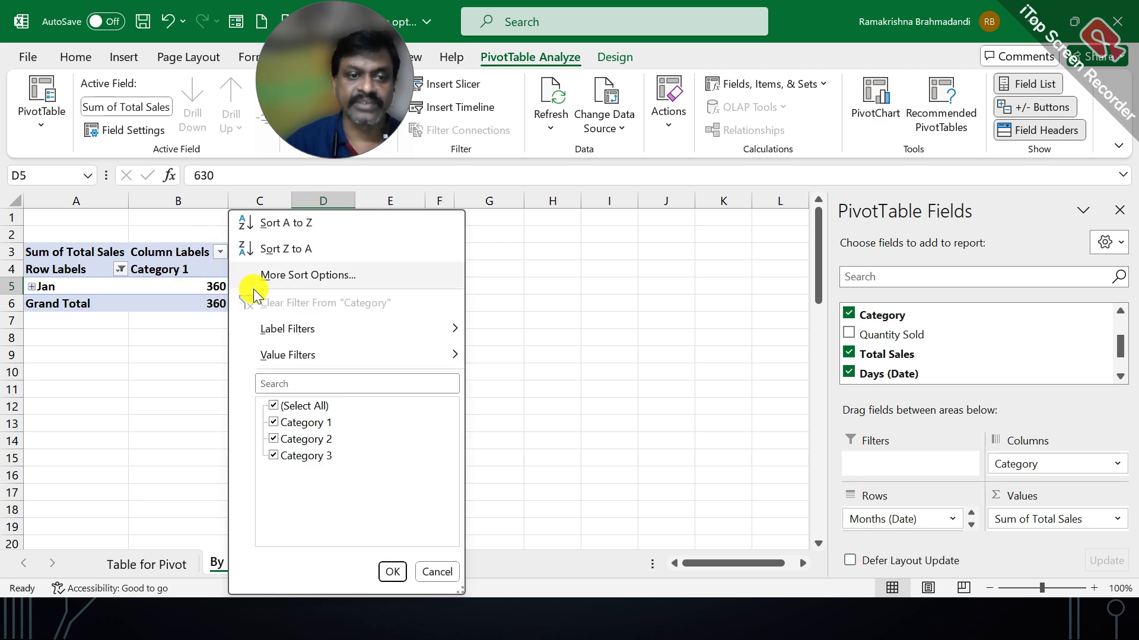
click(276, 405)
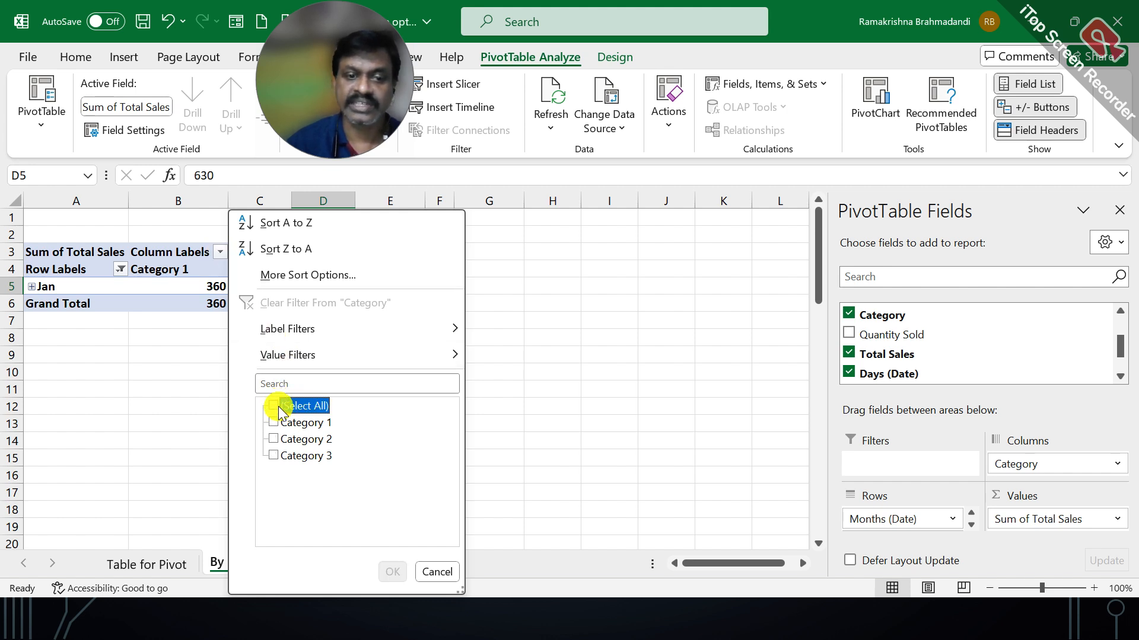
click(275, 422)
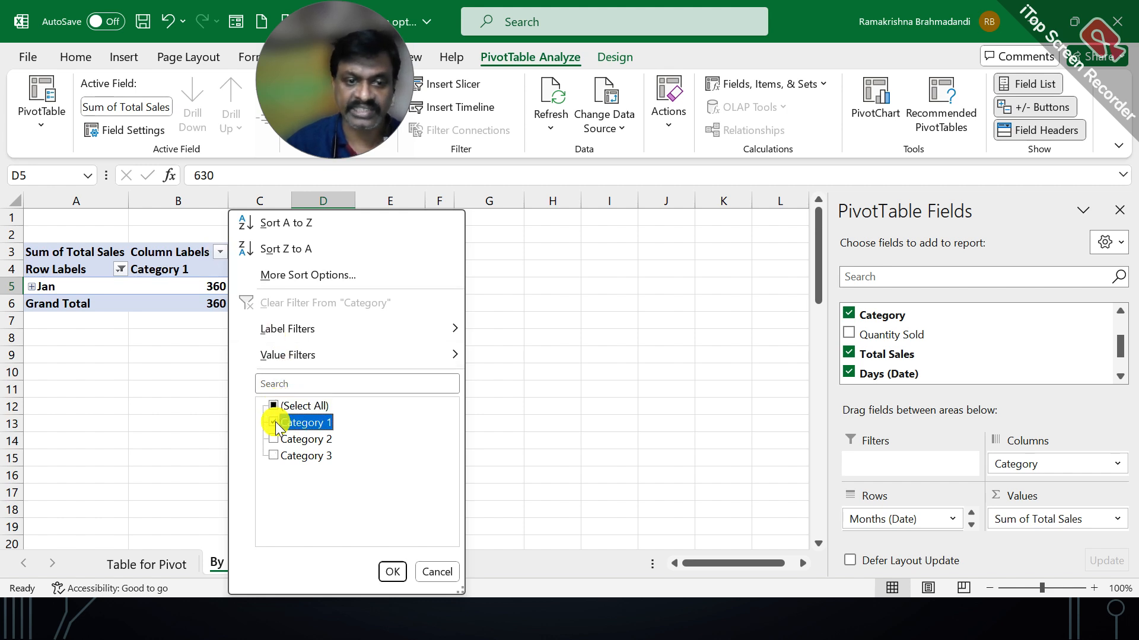
click(384, 571)
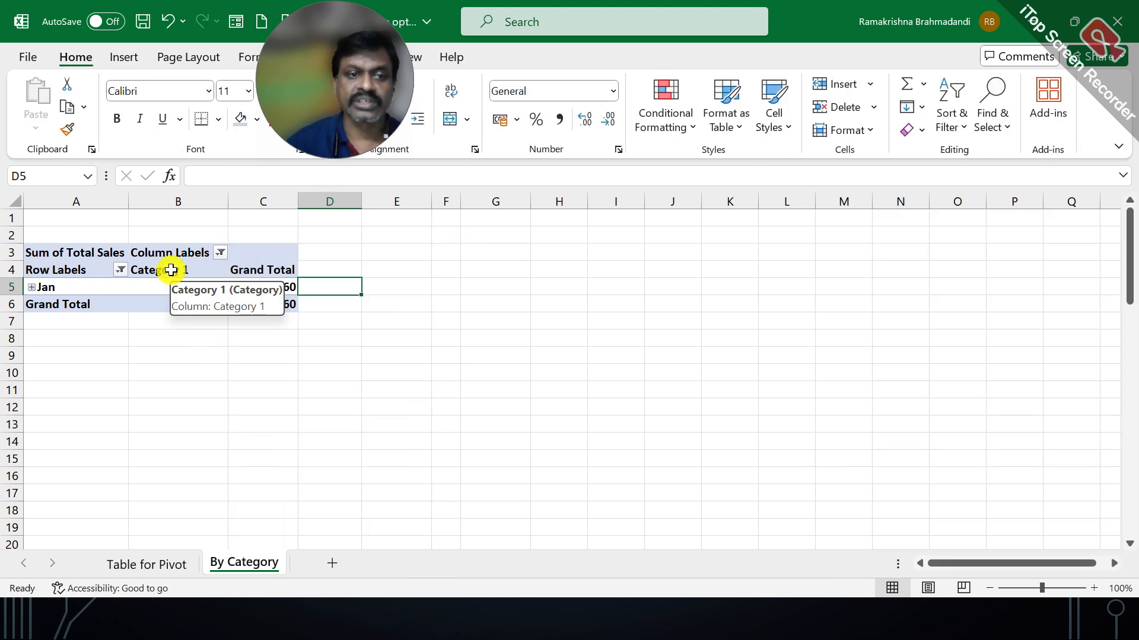
Include Category 3 alongside Category 1 in the PivotTable's column label filter.
click(171, 271)
click(222, 254)
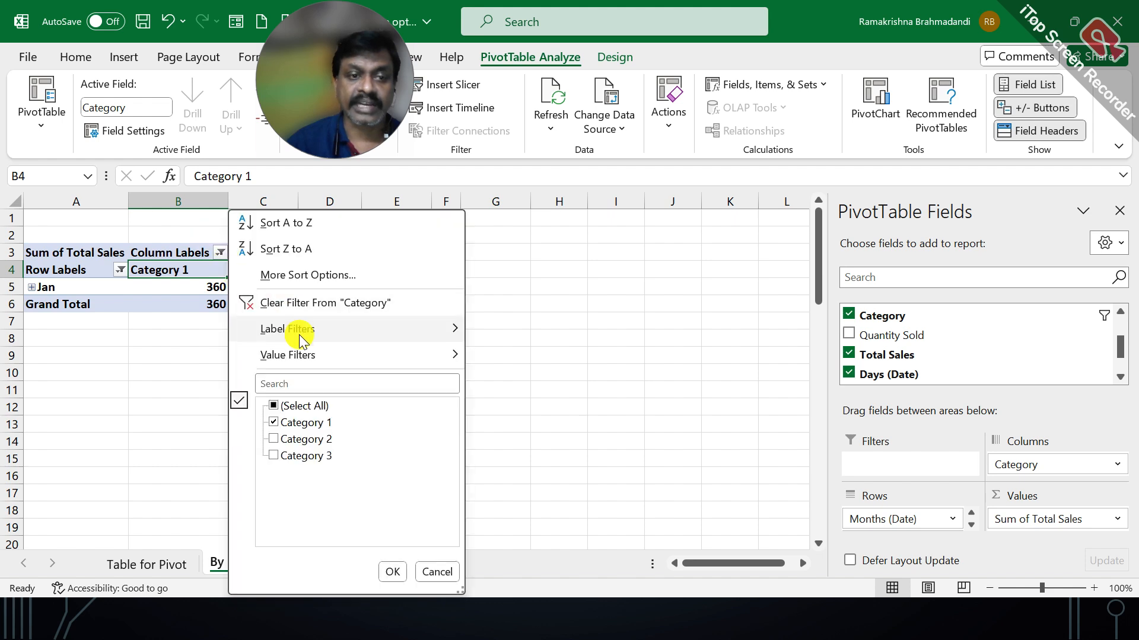
click(273, 455)
click(392, 571)
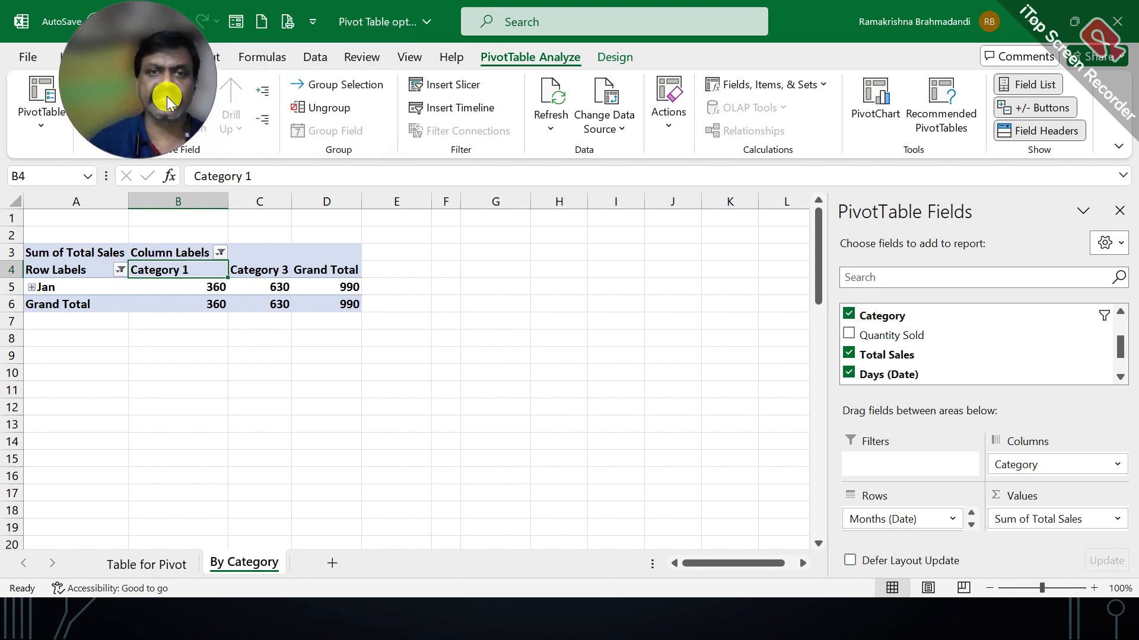
Clear the filters from the PivotTable's Months (Date) row labels and Category column labels.
click(324, 58)
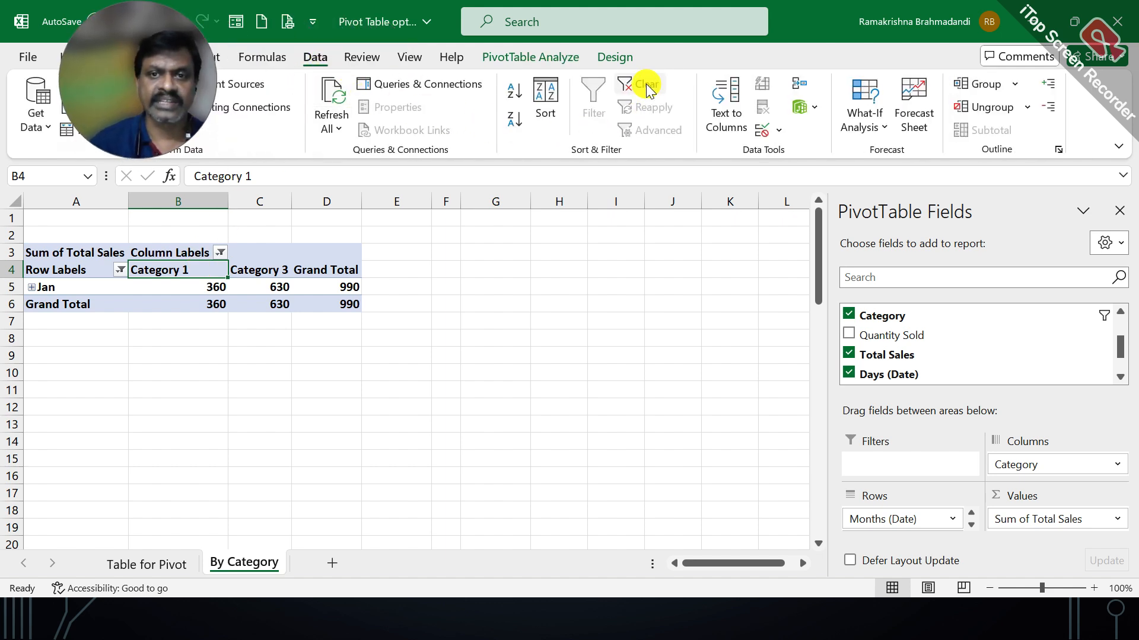
click(120, 271)
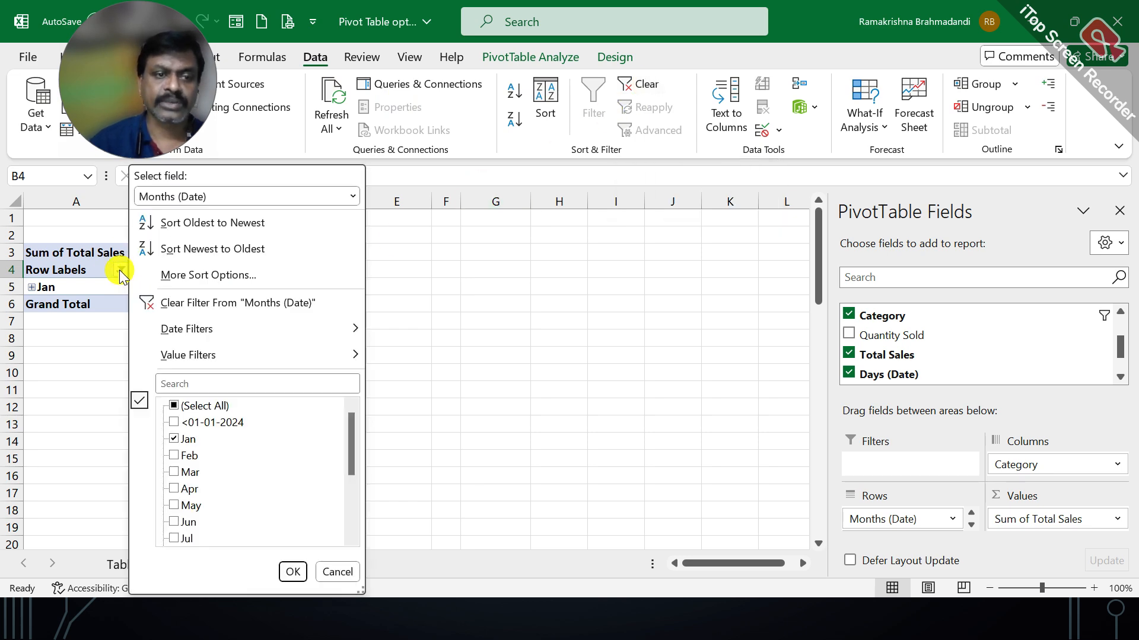
click(201, 304)
click(220, 253)
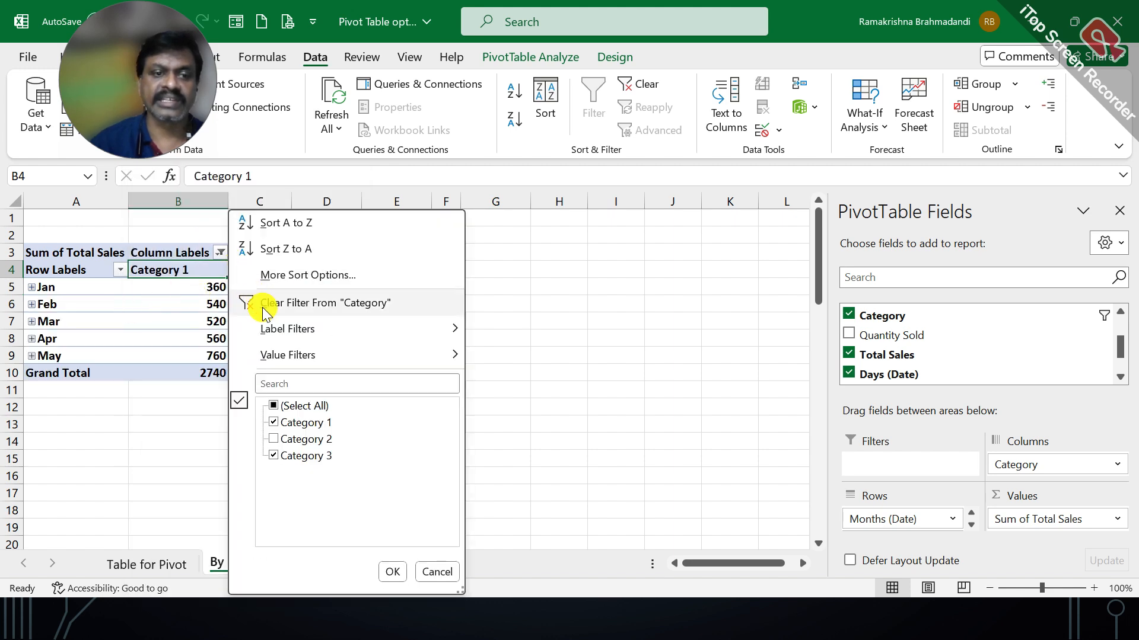
click(264, 304)
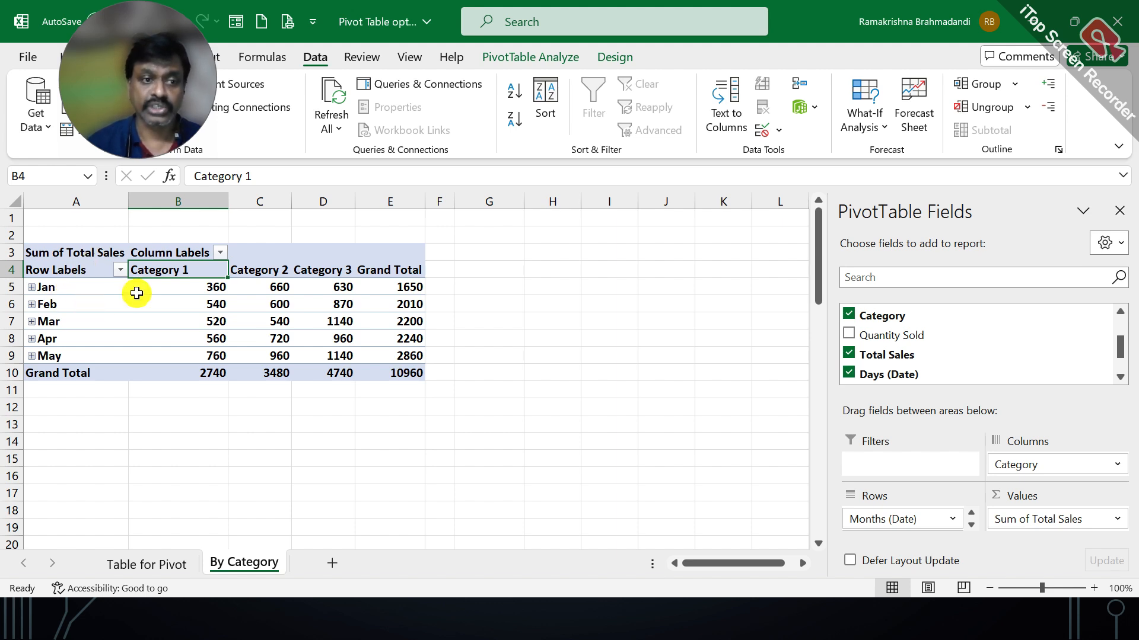
Preview the printout of the unfiltered PivotTable at a magnified size and return to the sheet.
click(287, 23)
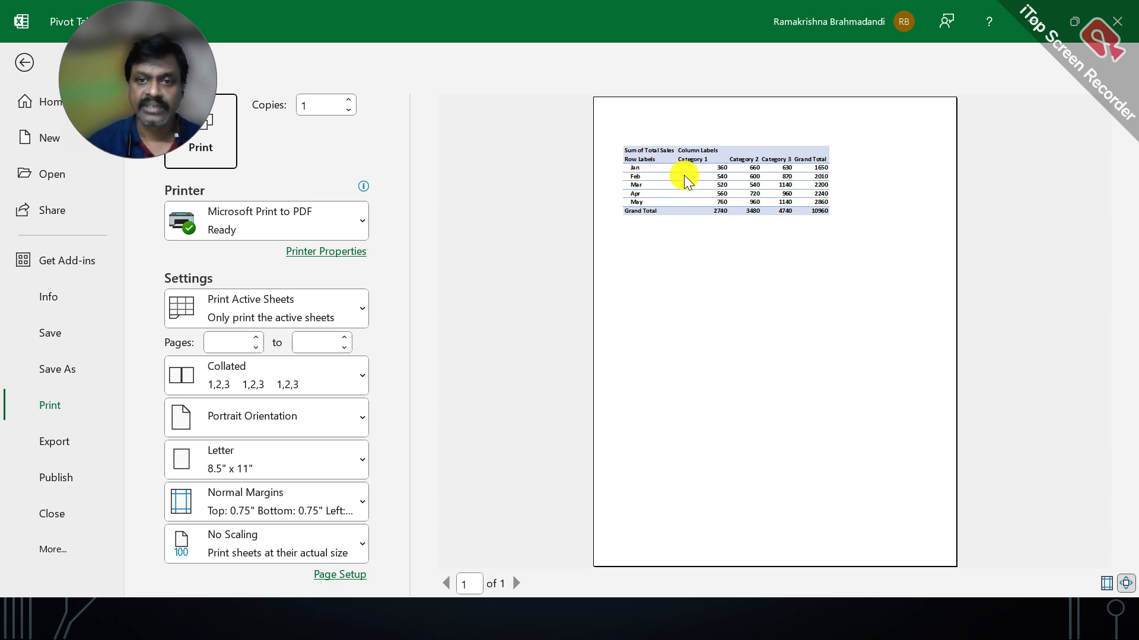
click(721, 169)
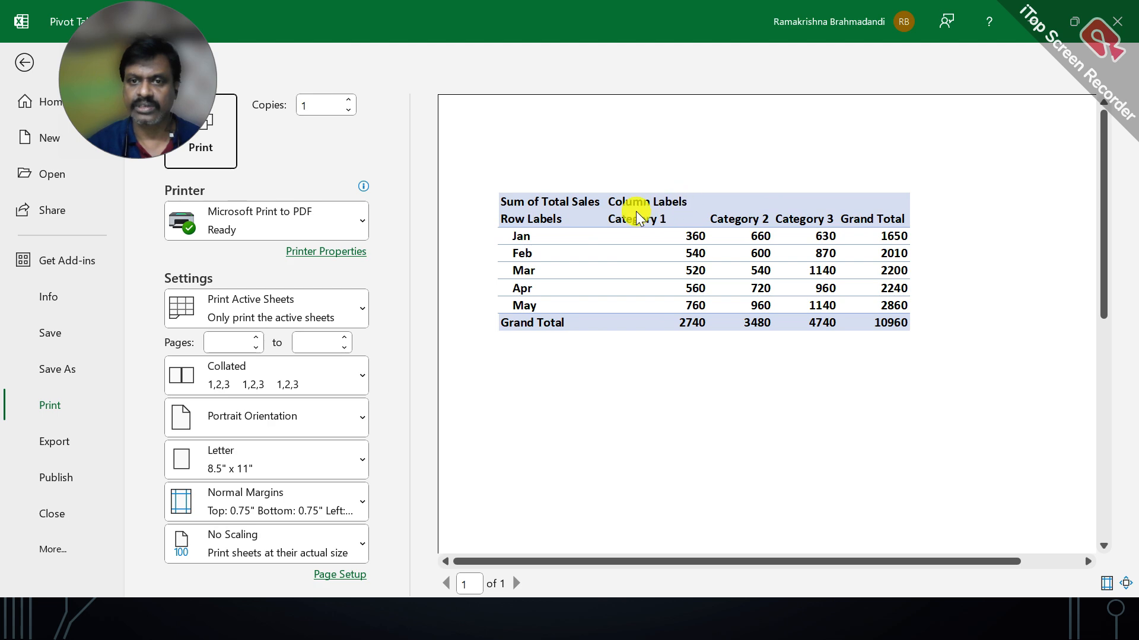
key(Escape)
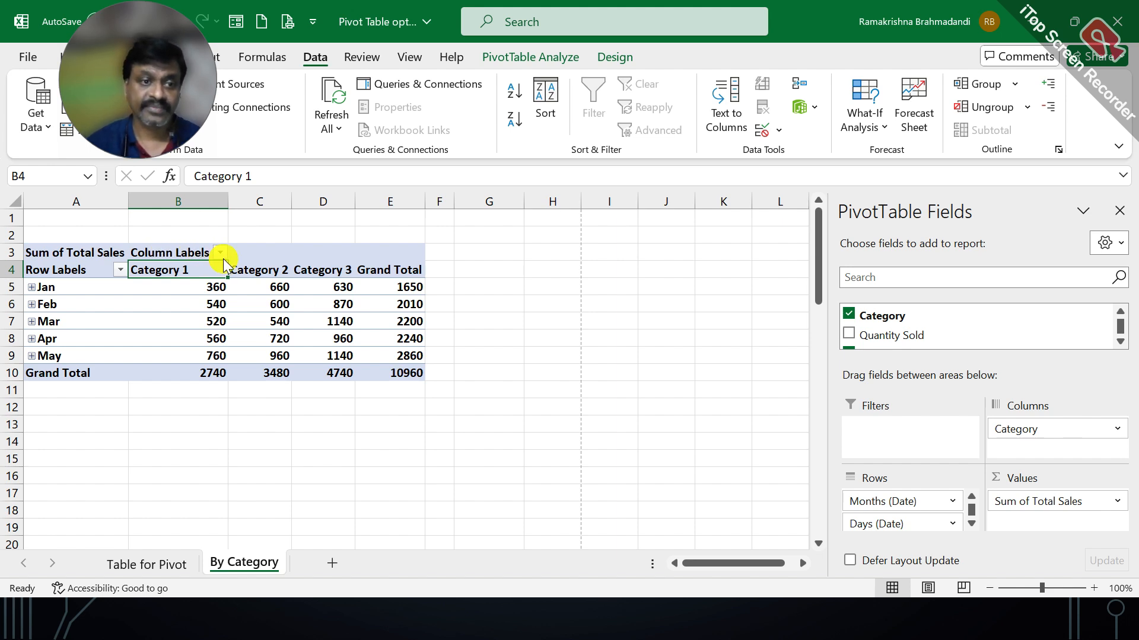
Filter the PivotTable's column labels to show only Category 1 and Category 3 for all months.
click(220, 252)
click(272, 406)
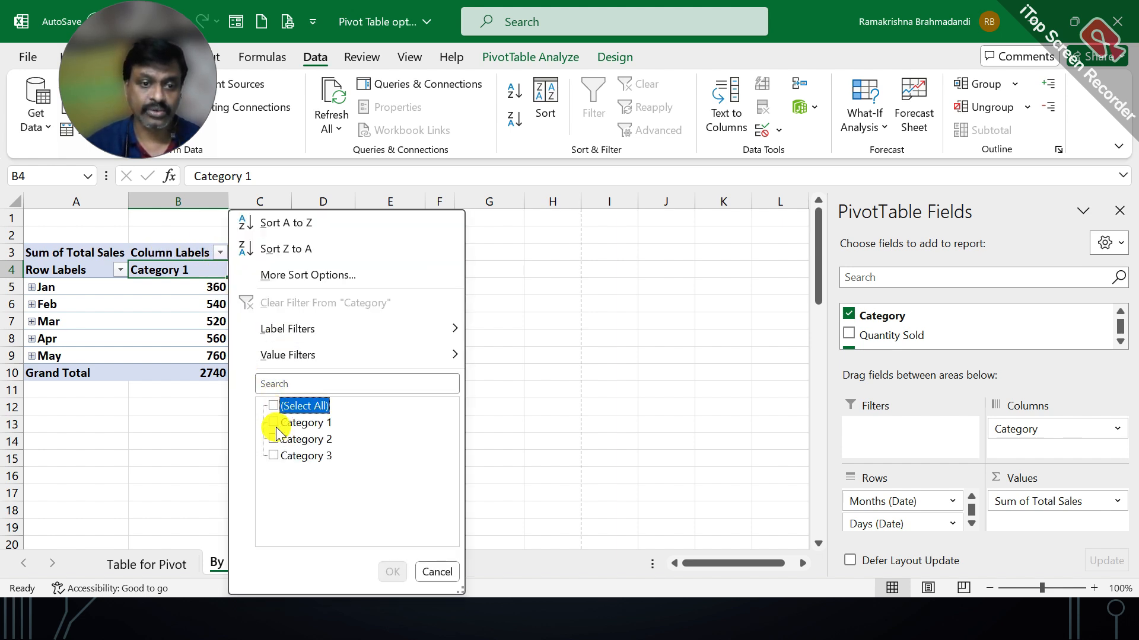
click(273, 422)
click(274, 455)
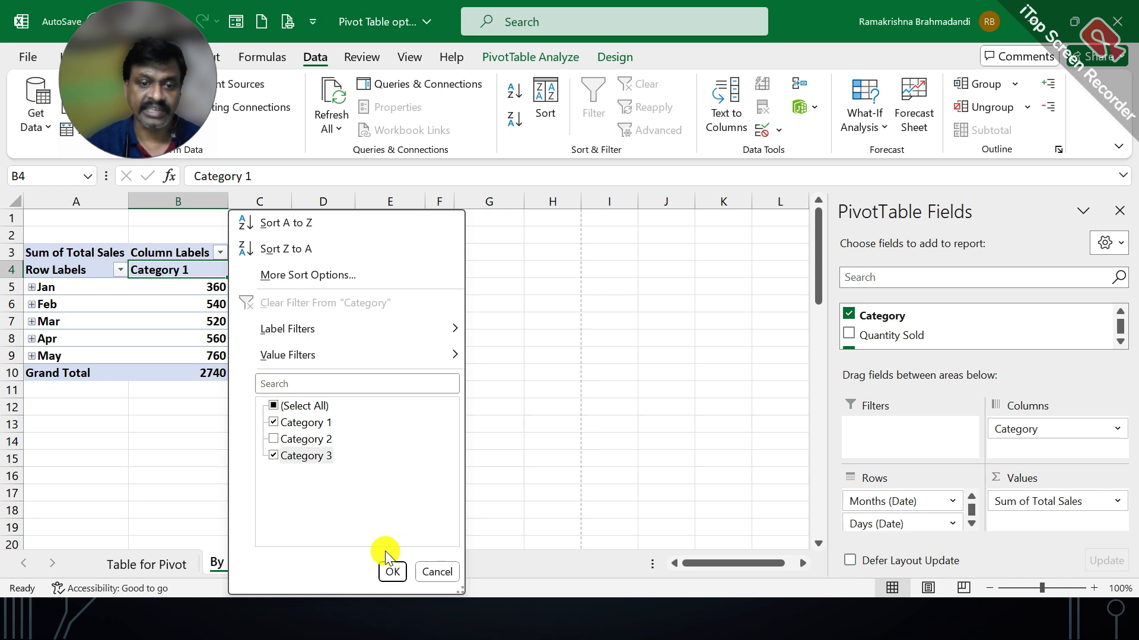
click(389, 569)
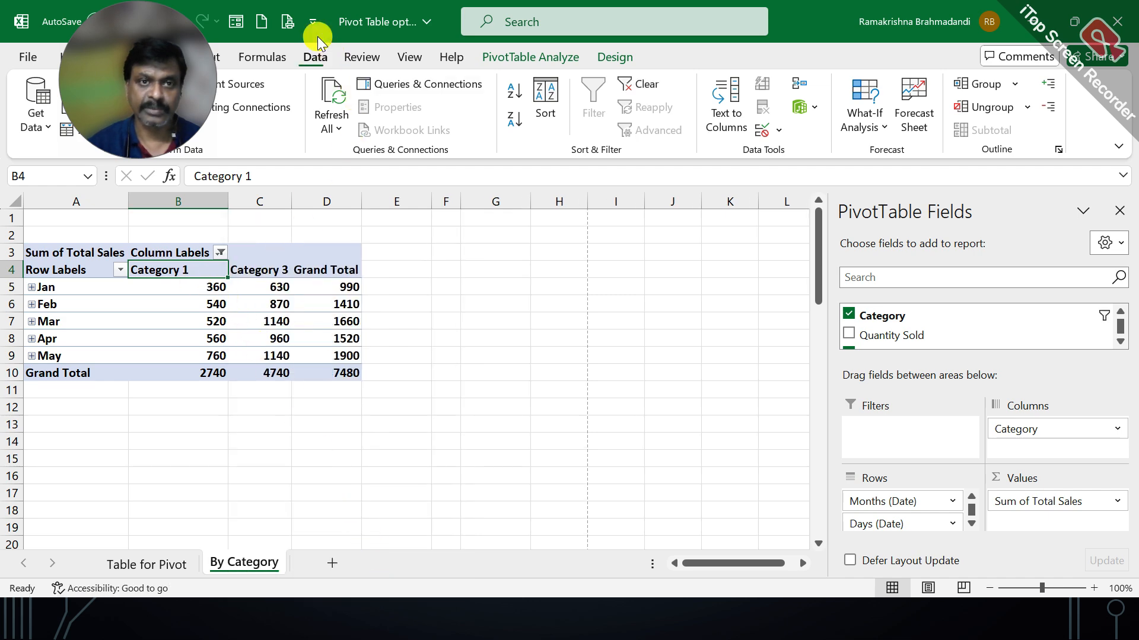
Preview the printout of the PivotTable filtered by category and return to the Feb value under Category 3.
click(288, 21)
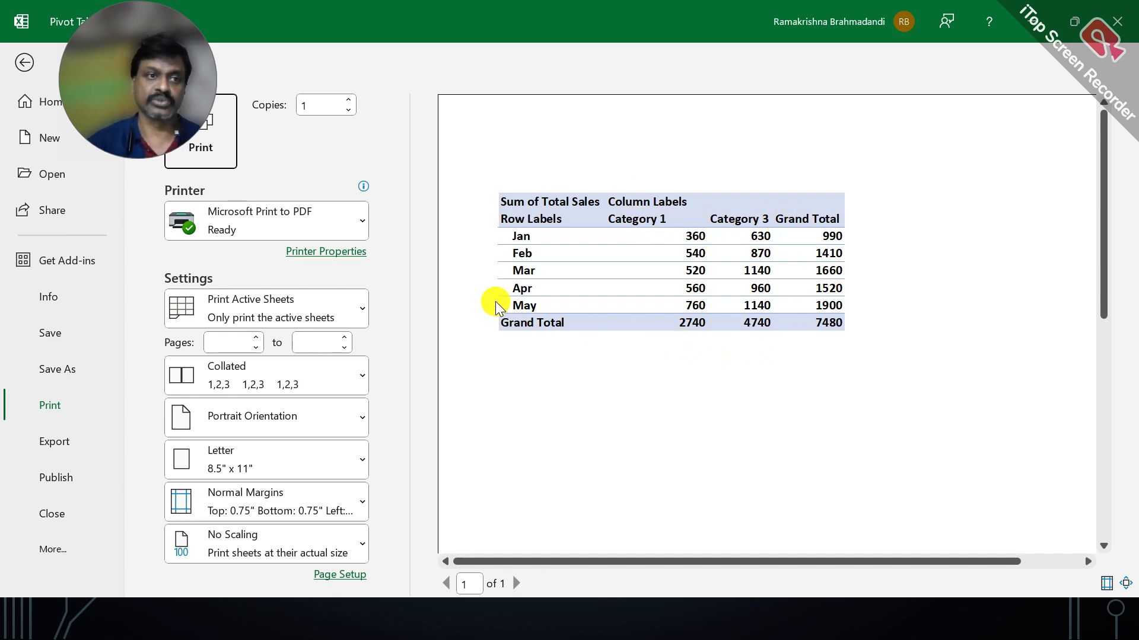
key(Escape)
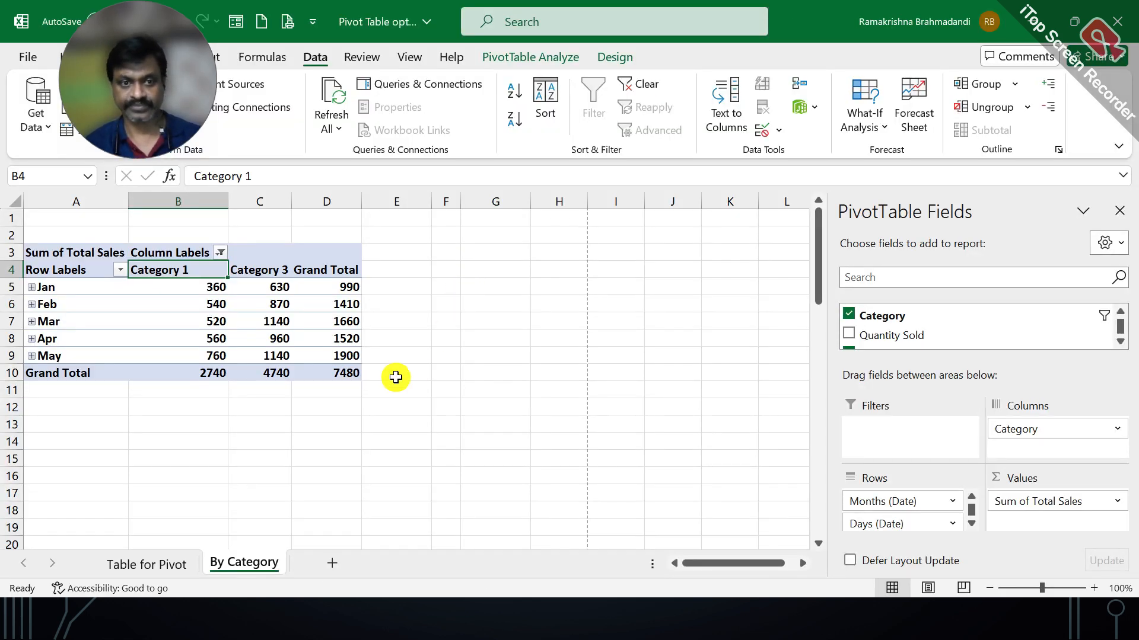
click(256, 304)
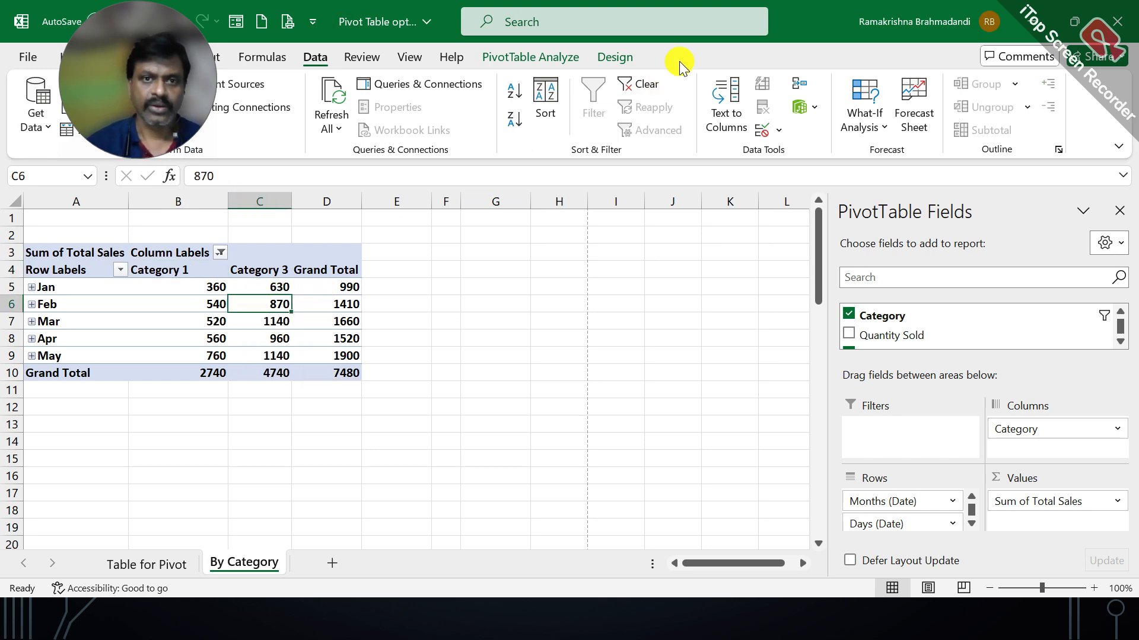
Clear the PivotTable's column label filter and inspect the dates under Jan and 01-Jan, collapsing both levels again.
click(646, 84)
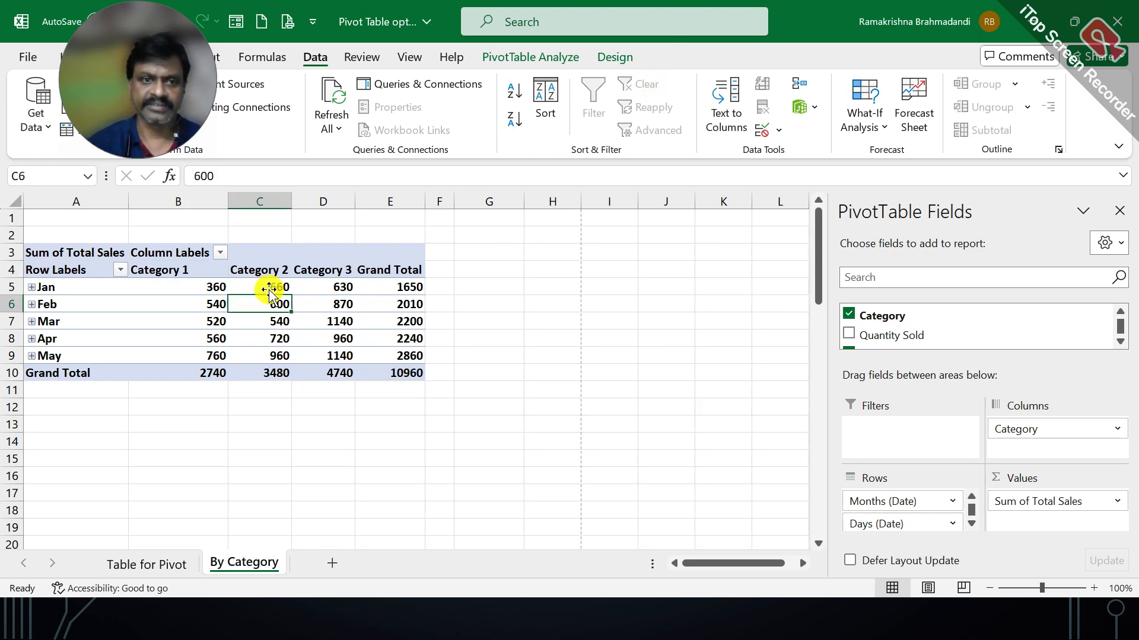
click(31, 288)
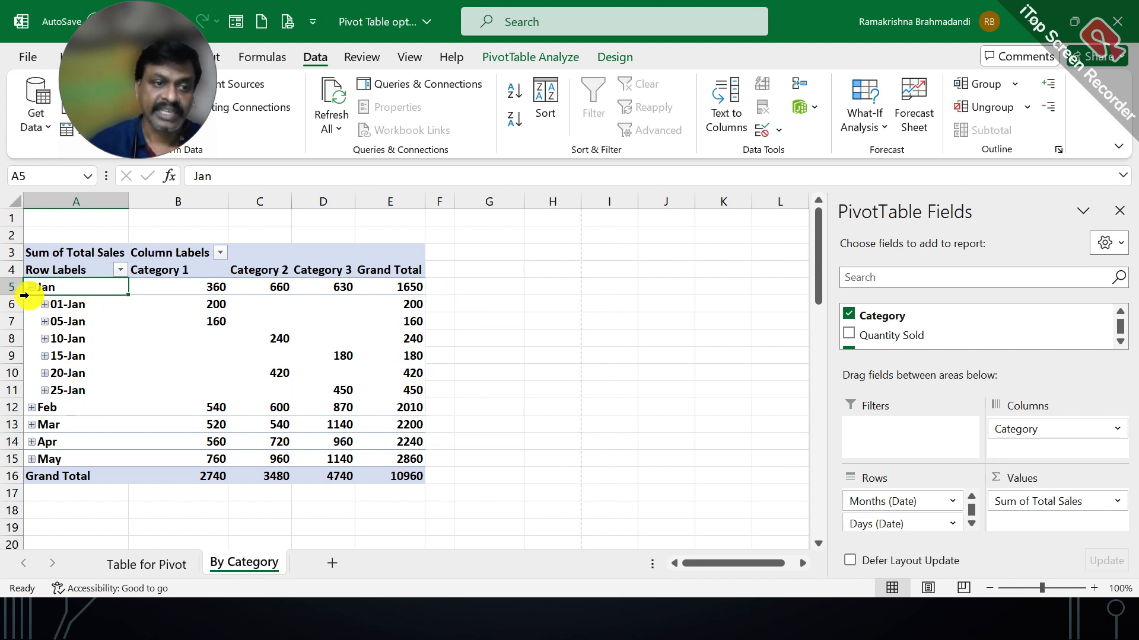
click(45, 304)
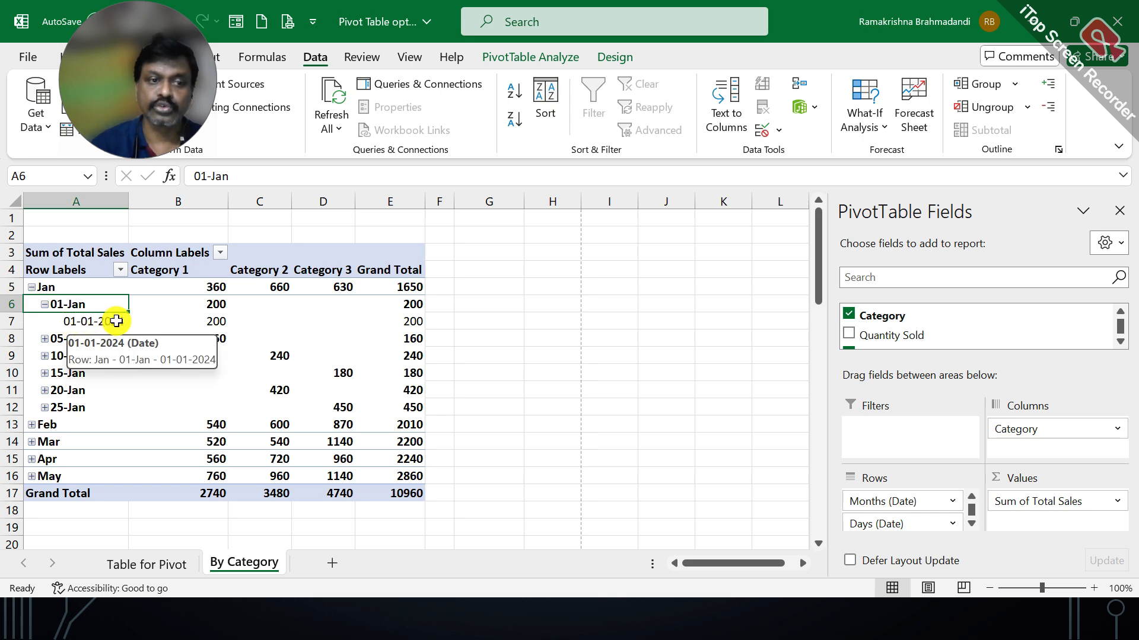
click(24, 299)
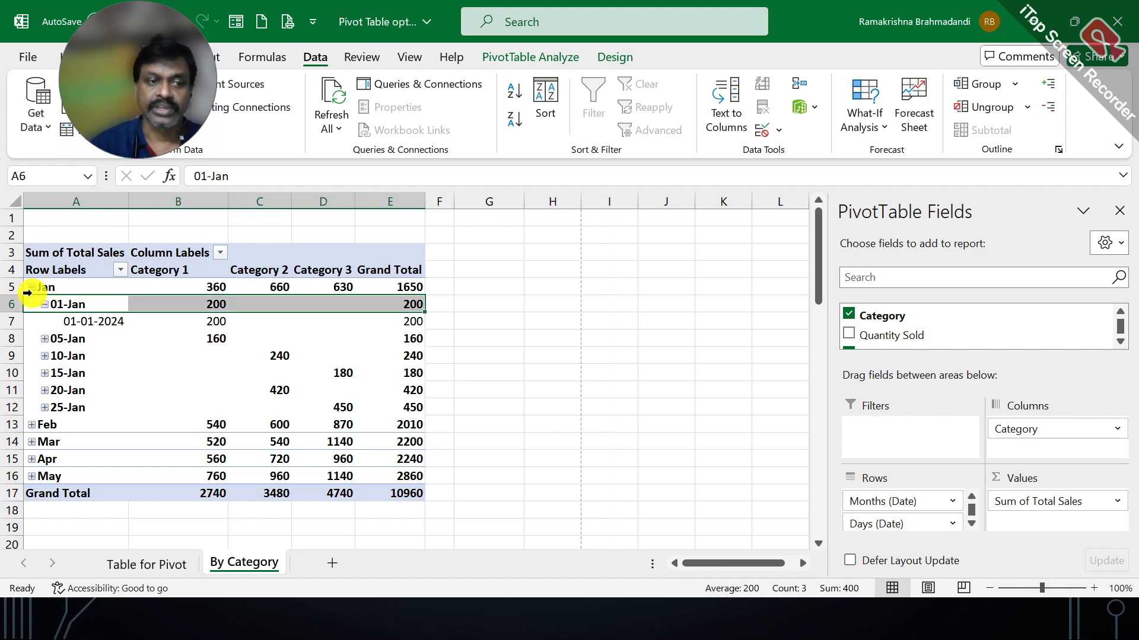
click(44, 305)
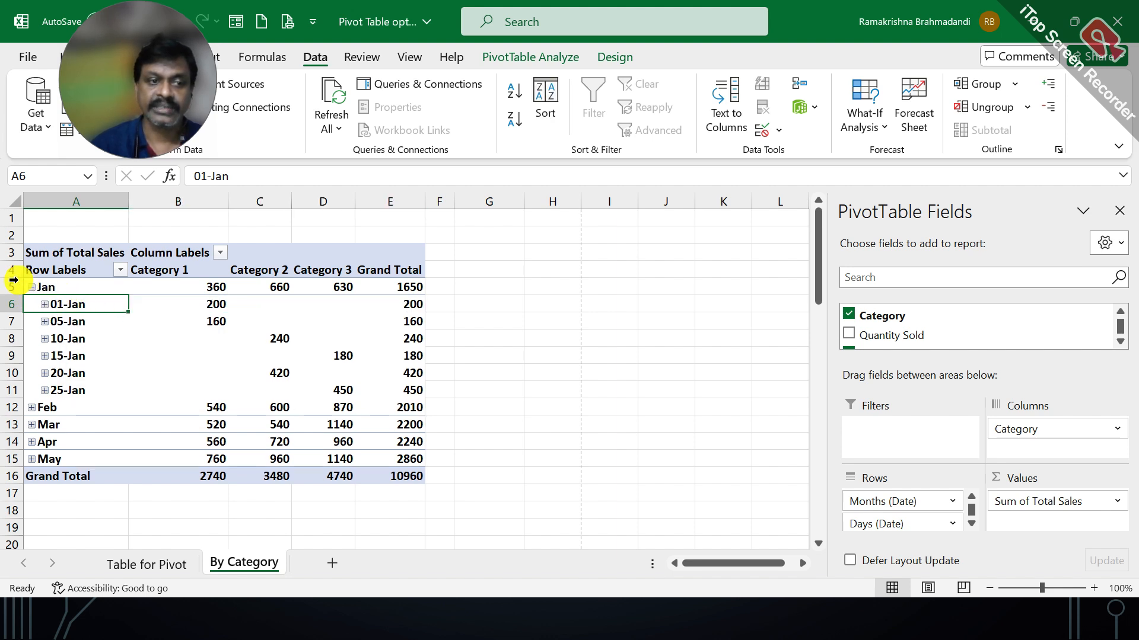
click(31, 288)
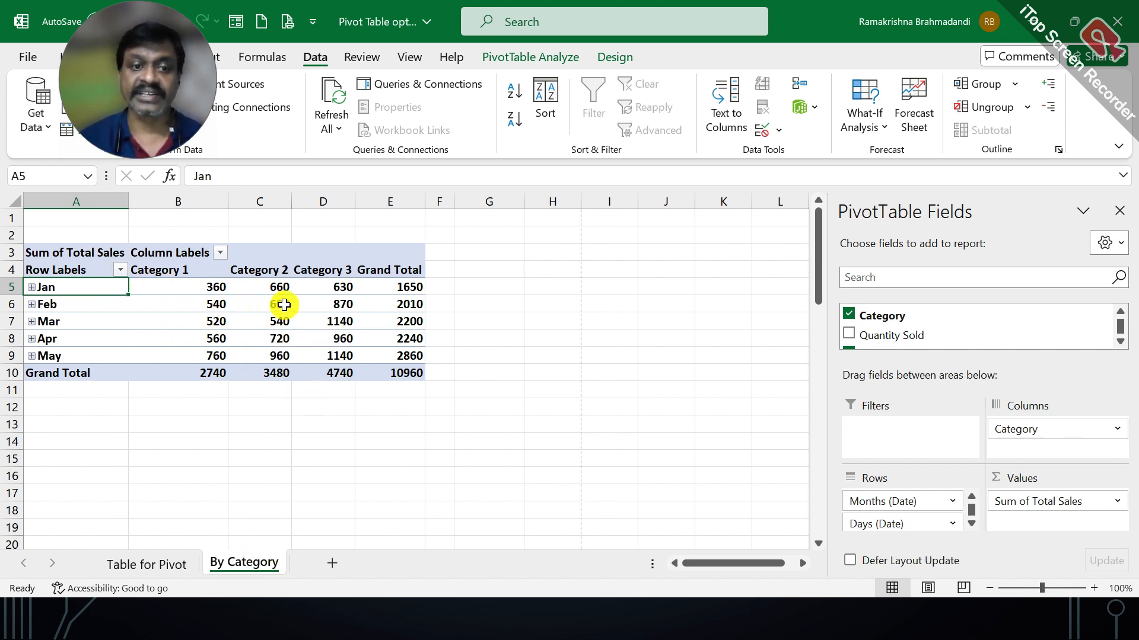
click(281, 303)
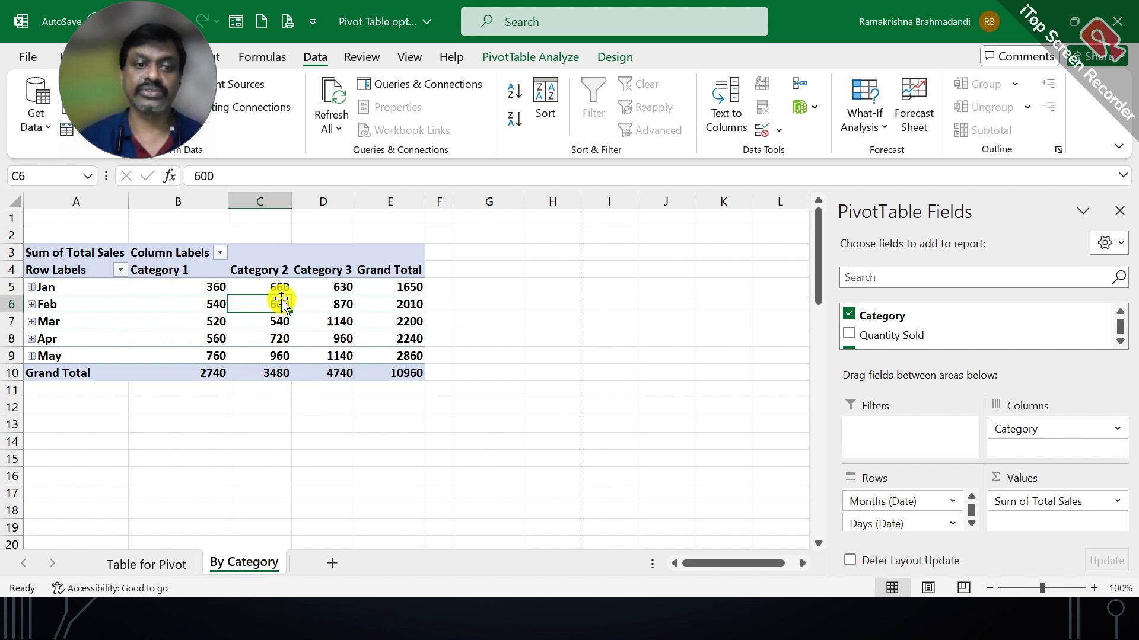
Go to the Table for Pivot sheet and select a Jan cell in the source table's Months column for inserting a PivotTable.
click(144, 569)
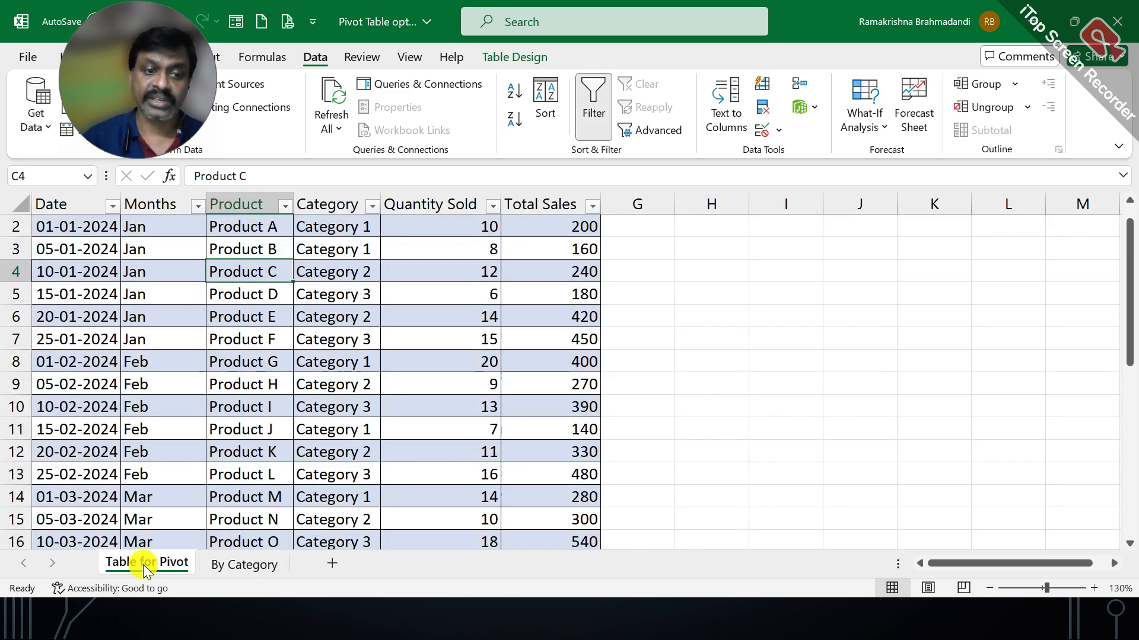
click(191, 292)
scroll(216, 367, up, 1)
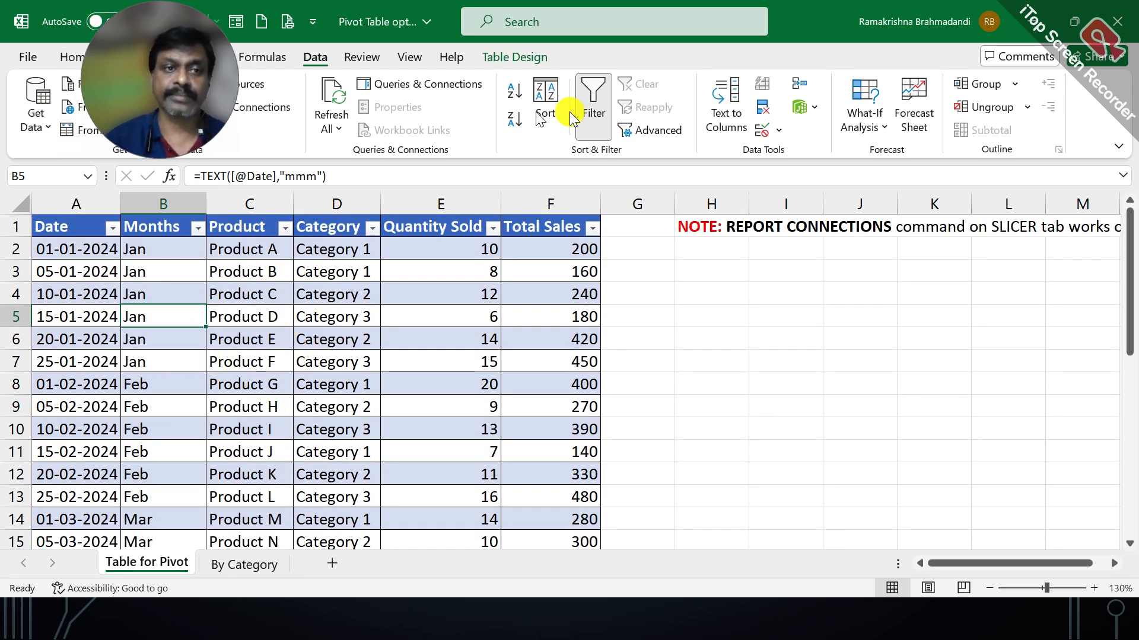
click(120, 57)
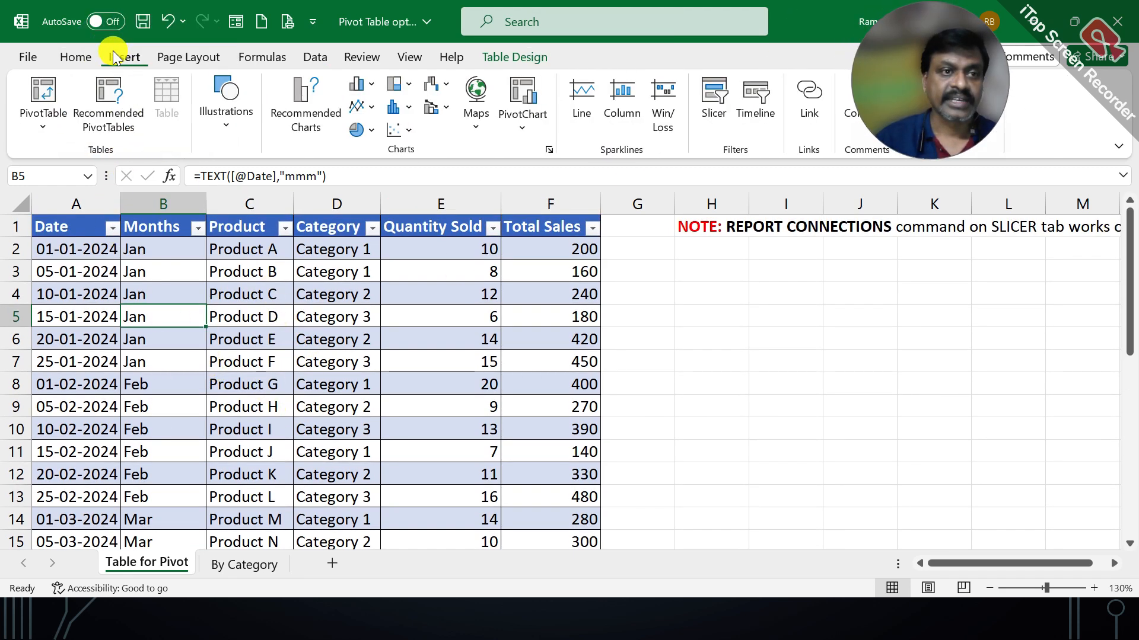
click(34, 93)
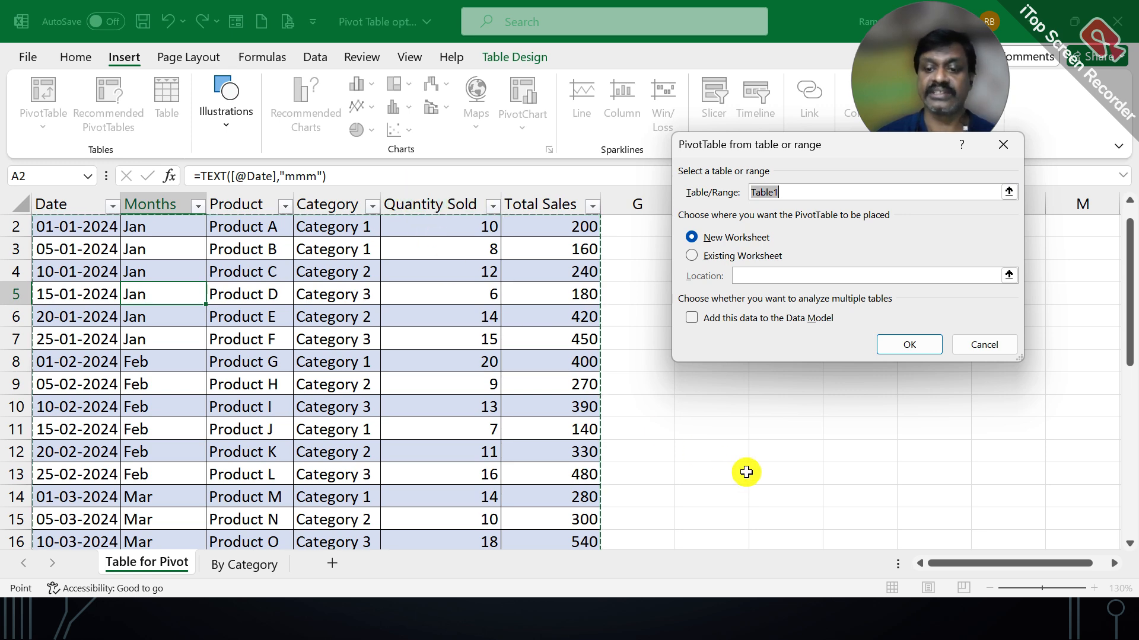
text(By Quantity)
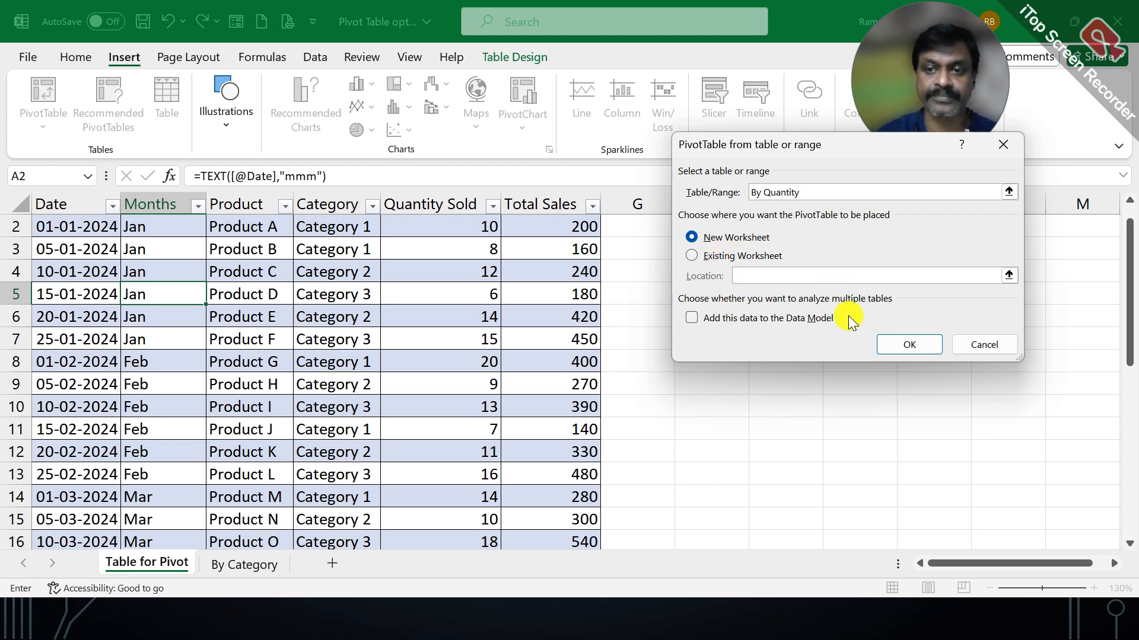
click(915, 343)
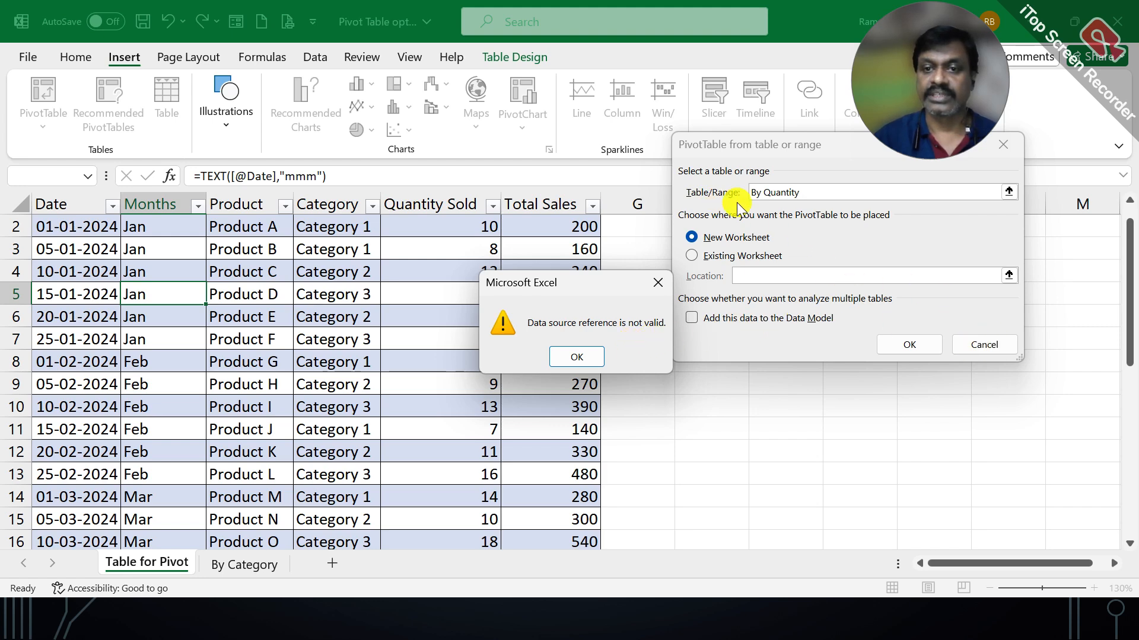
click(574, 357)
click(994, 342)
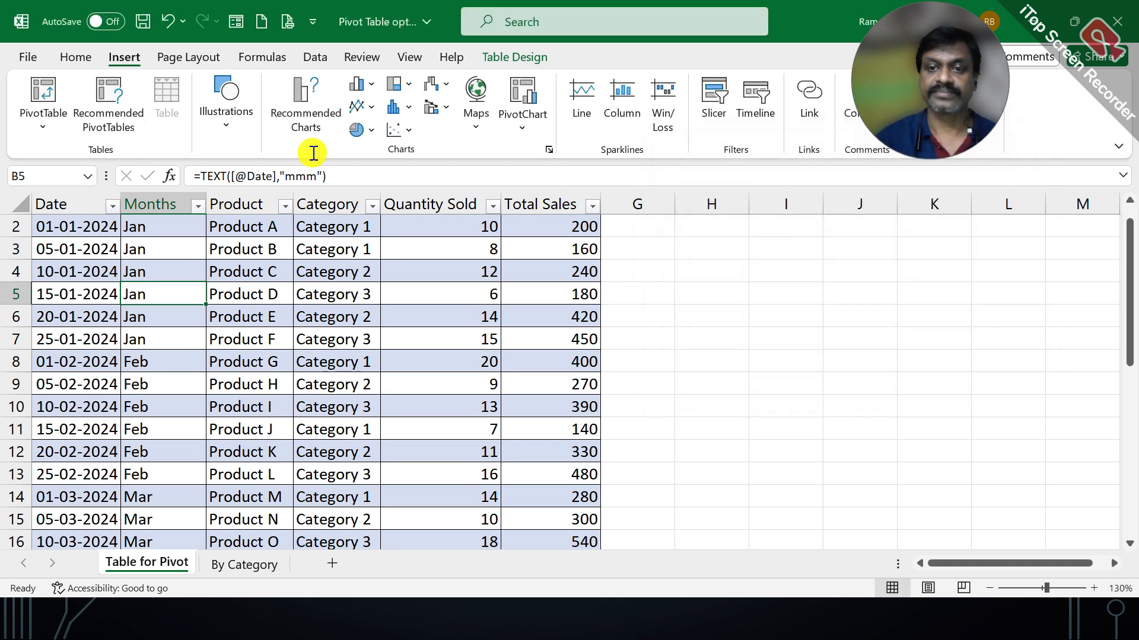
Insert a PivotTable based on Table1 on a new worksheet.
click(167, 264)
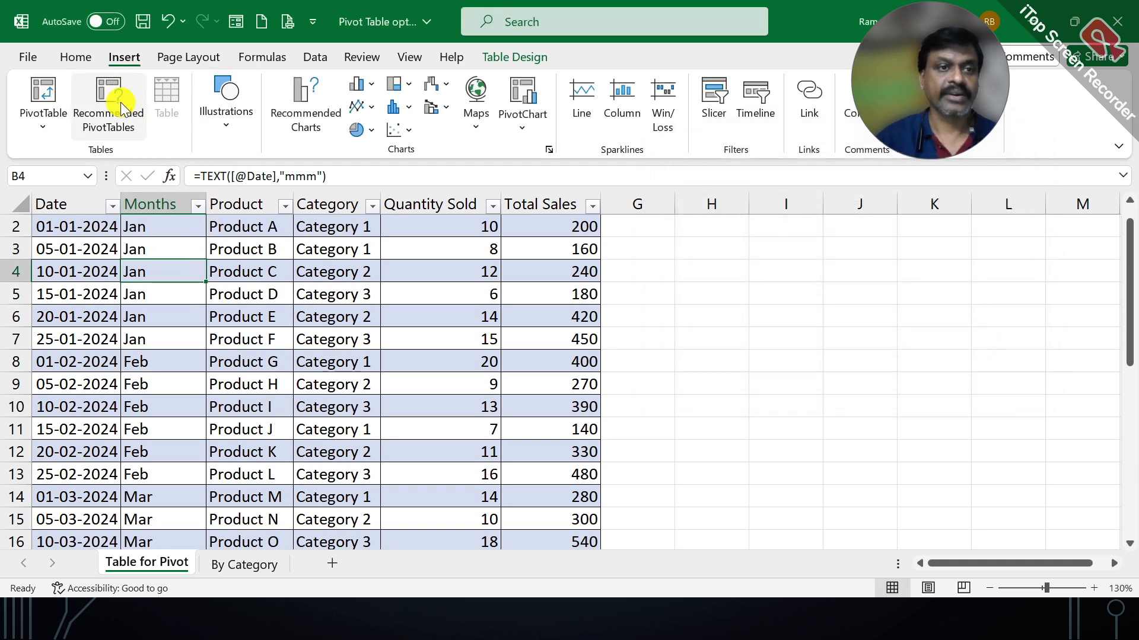
click(53, 94)
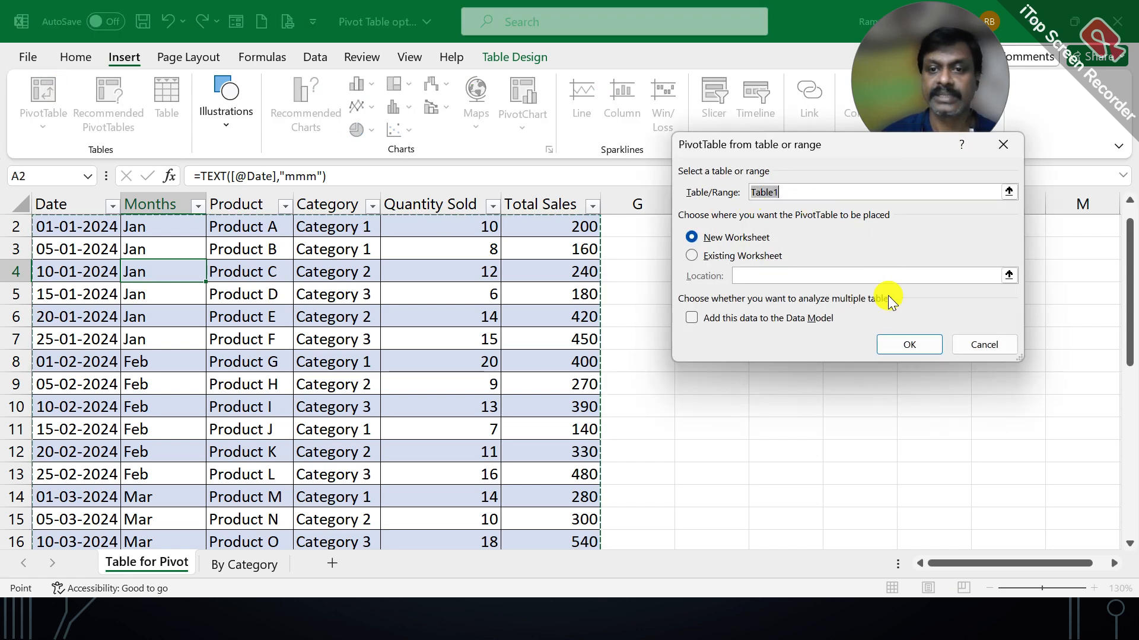
click(742, 237)
click(910, 350)
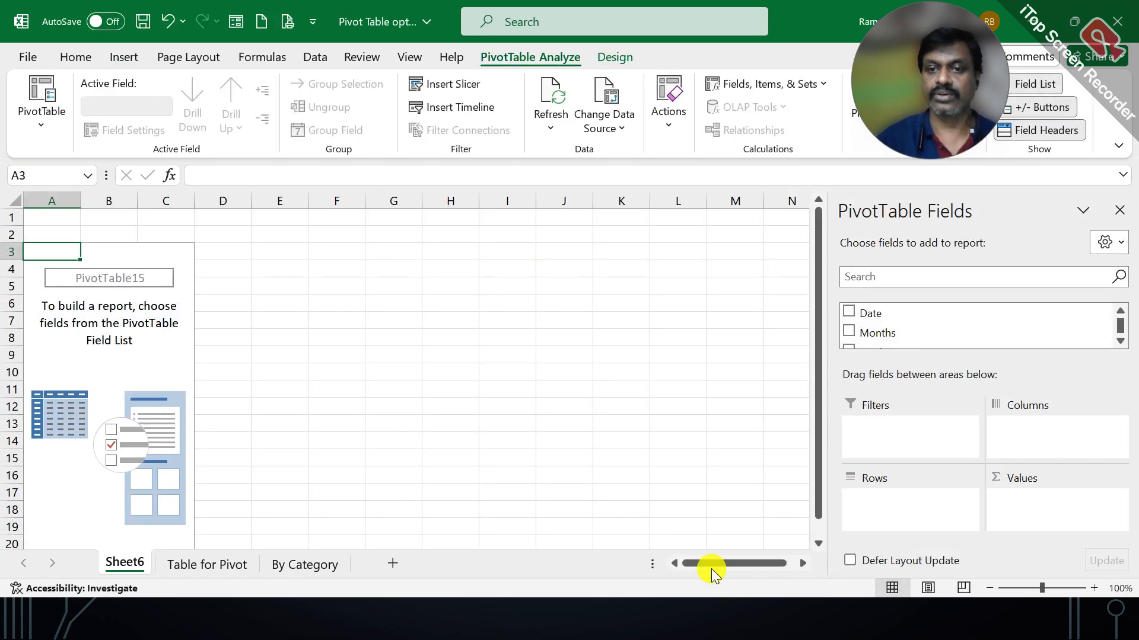
Rename the new PivotTable sheet as By Quantity and select a cell inside the empty PivotTable.
double_click(133, 567)
text(By)
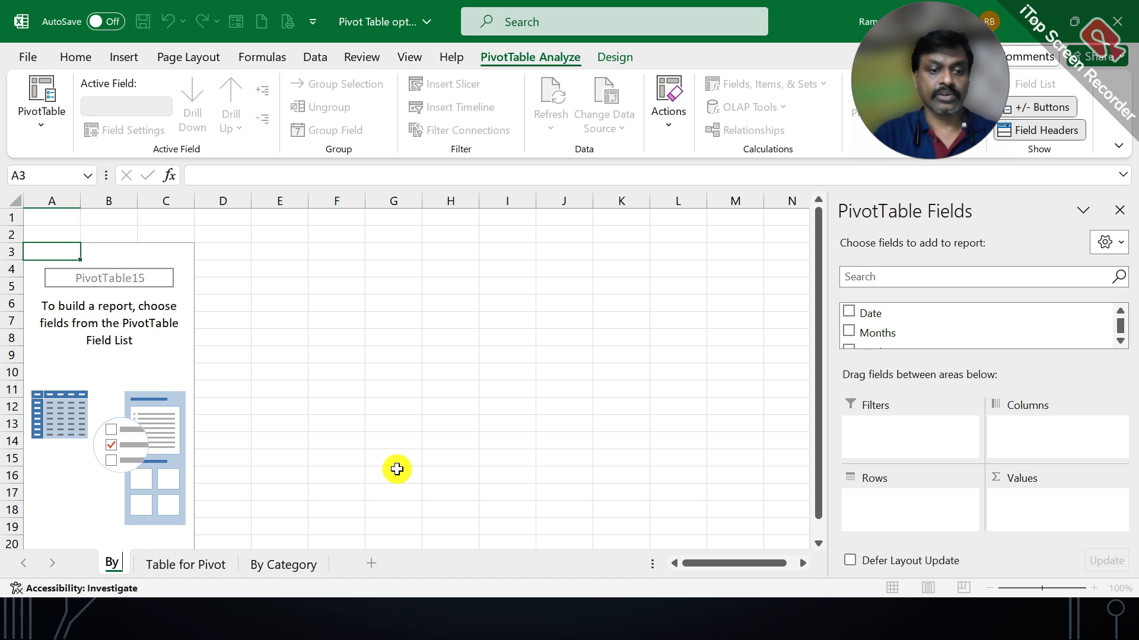
text( Quantity)
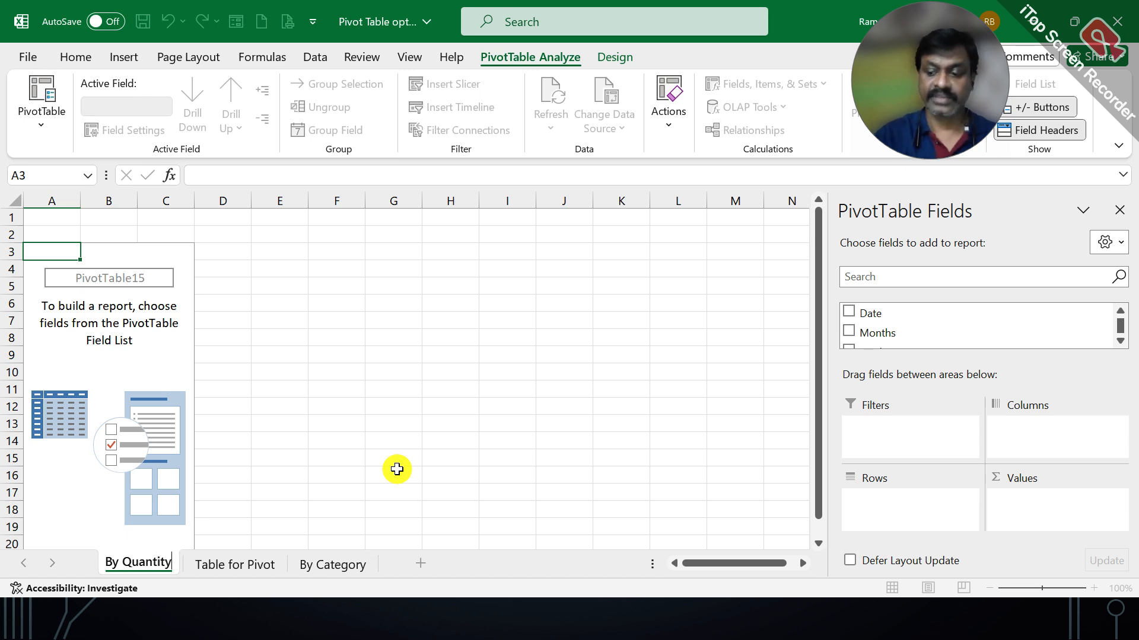
key(Return)
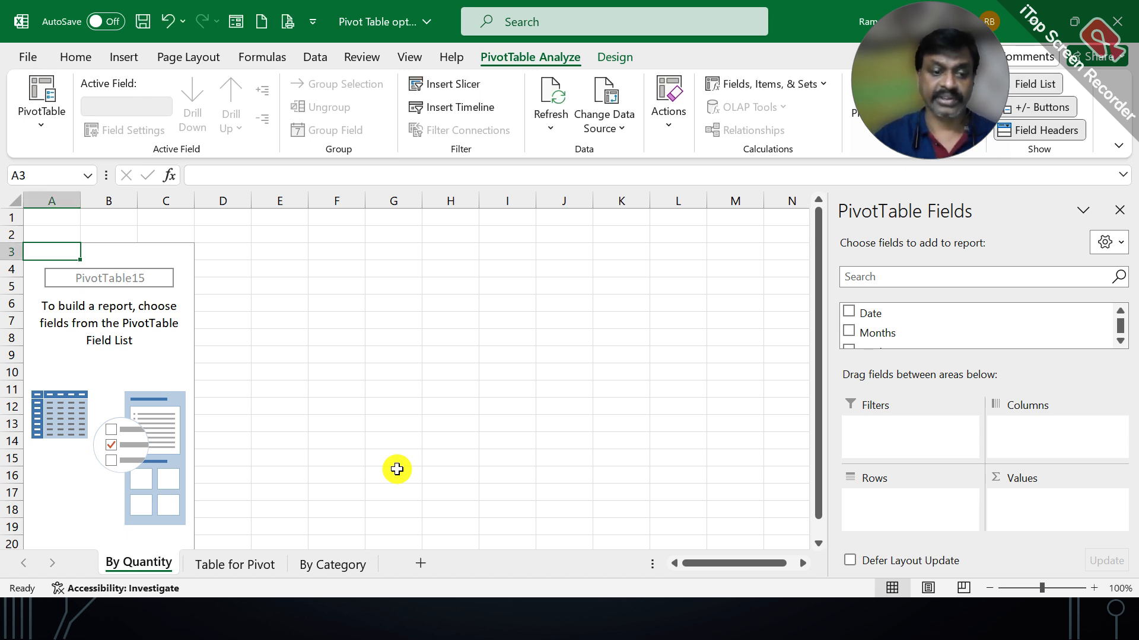
click(154, 348)
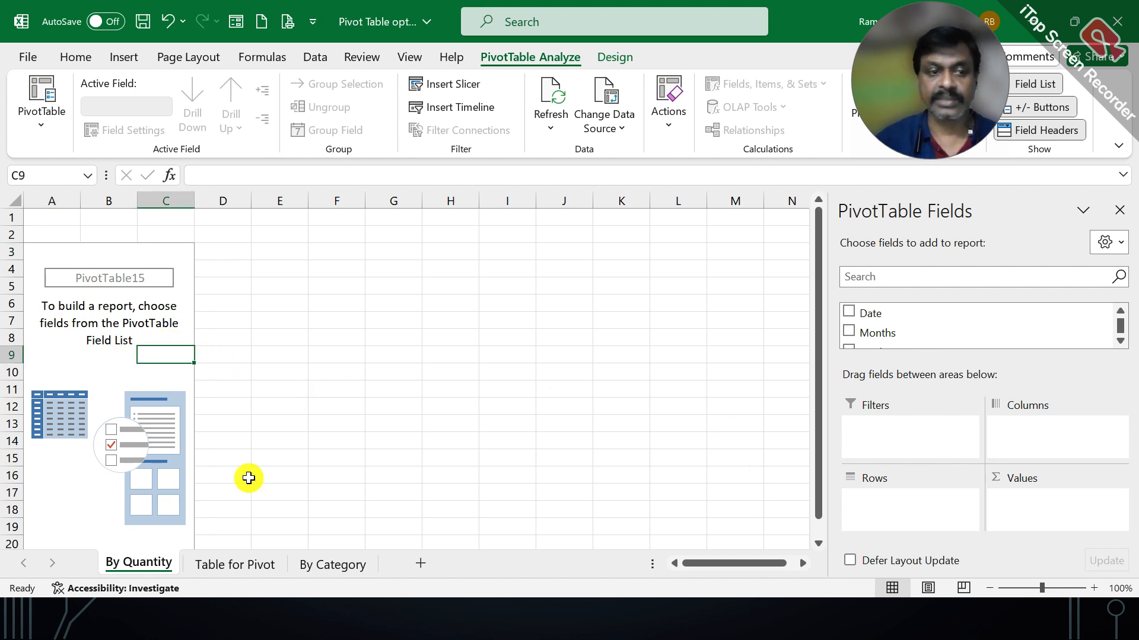
Lay out the PivotTable with Date as rows, Category as columns and Sum of Quantity Sold as values.
click(850, 310)
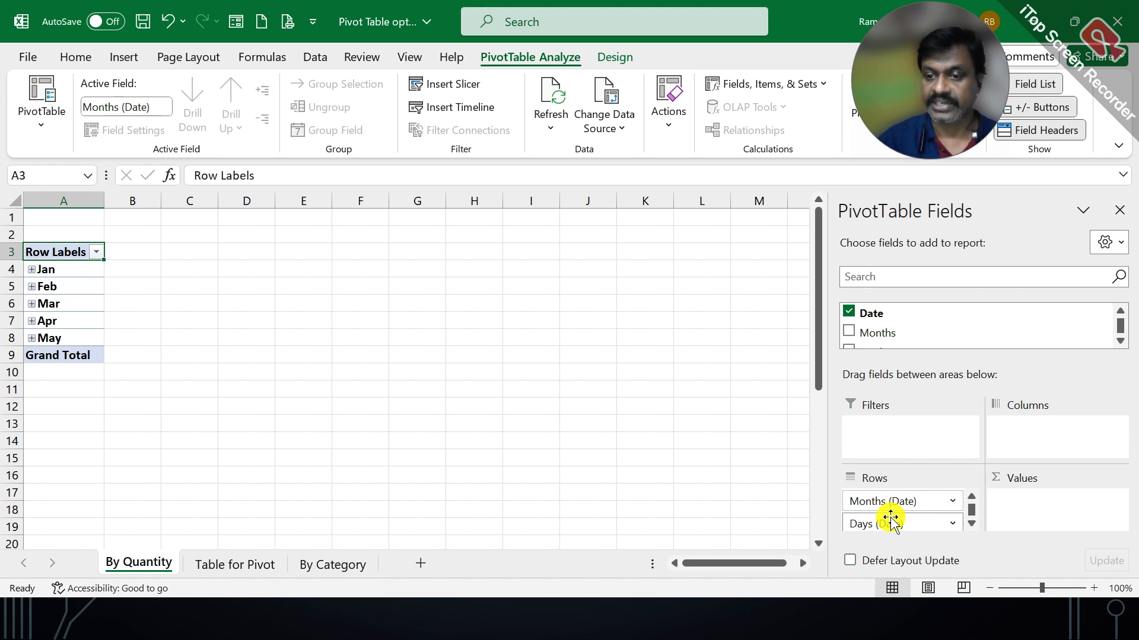
click(1120, 341)
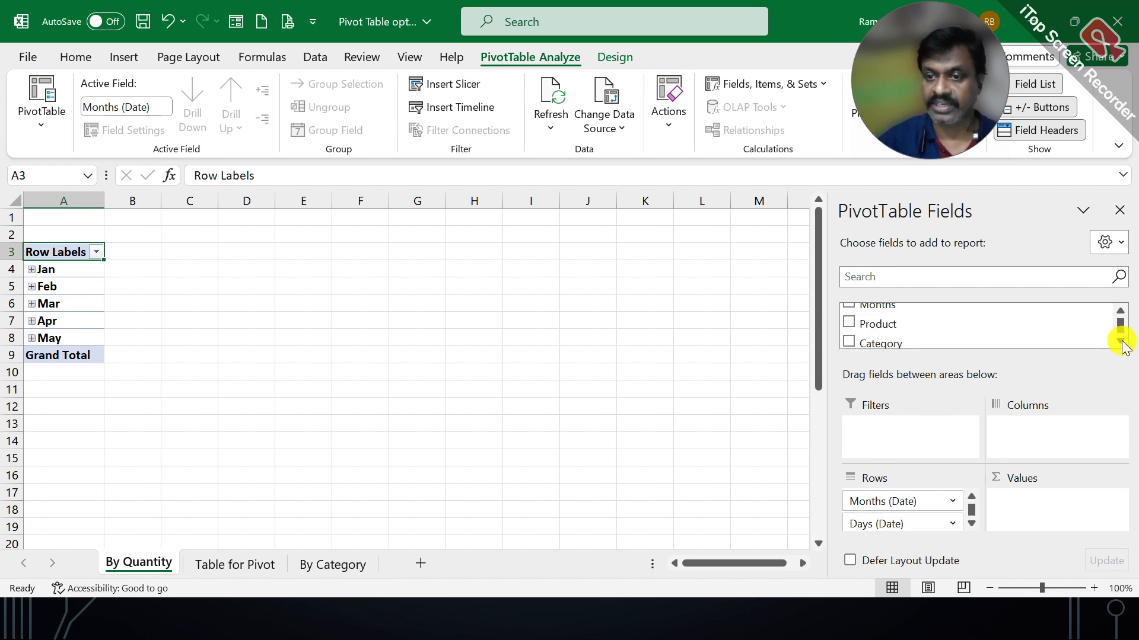
click(1120, 341)
click(1120, 341)
click(1121, 341)
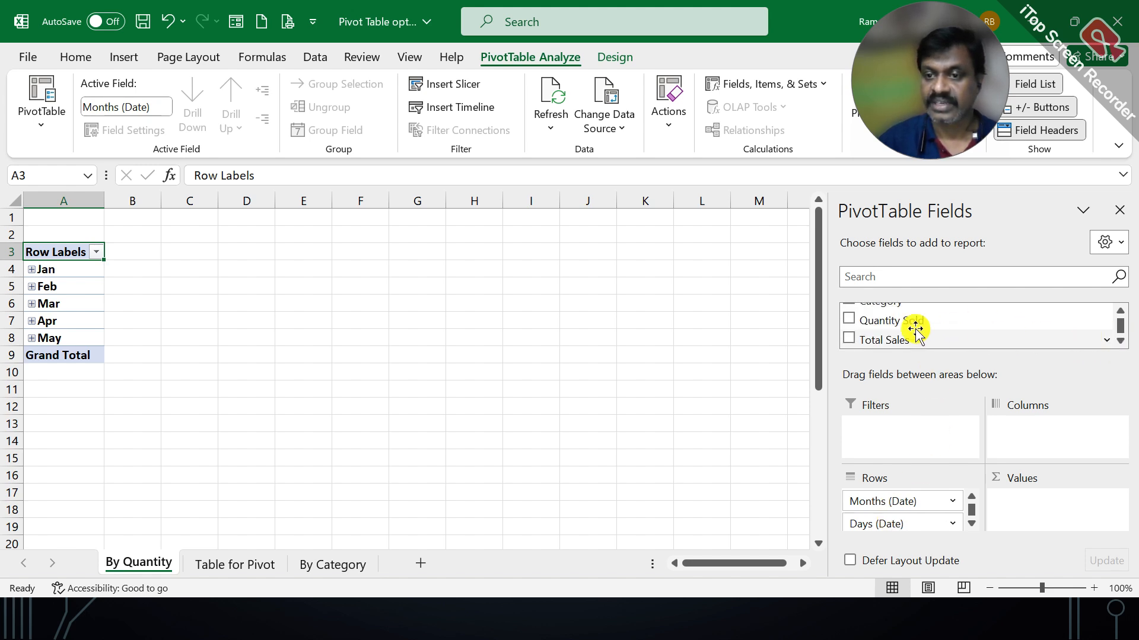
drag(881, 320, 1011, 427)
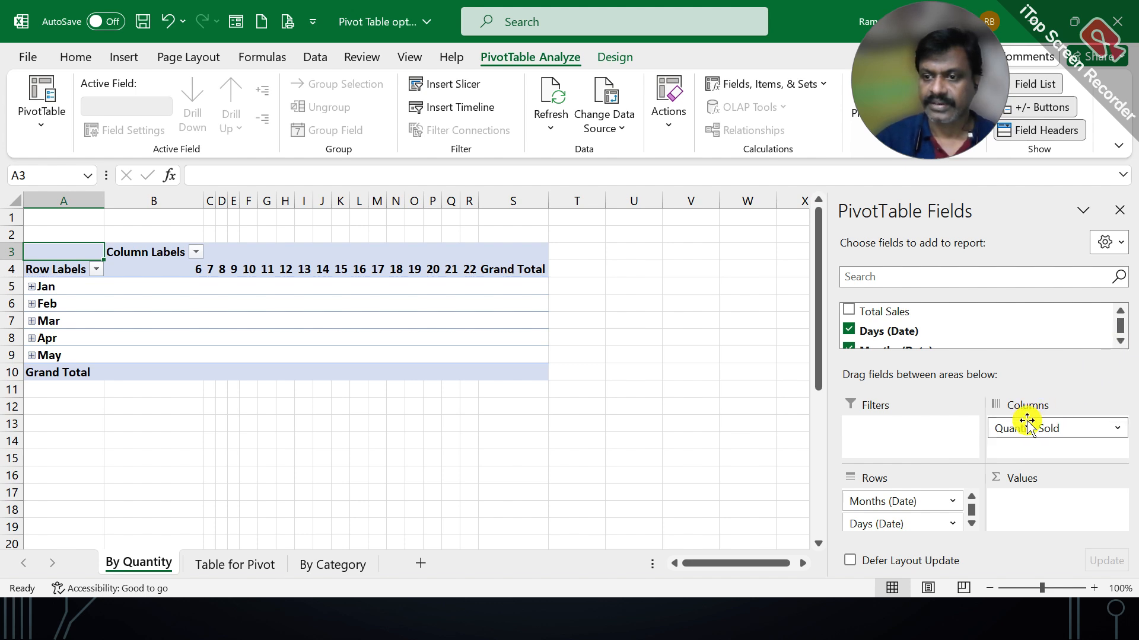
drag(1028, 422, 1027, 490)
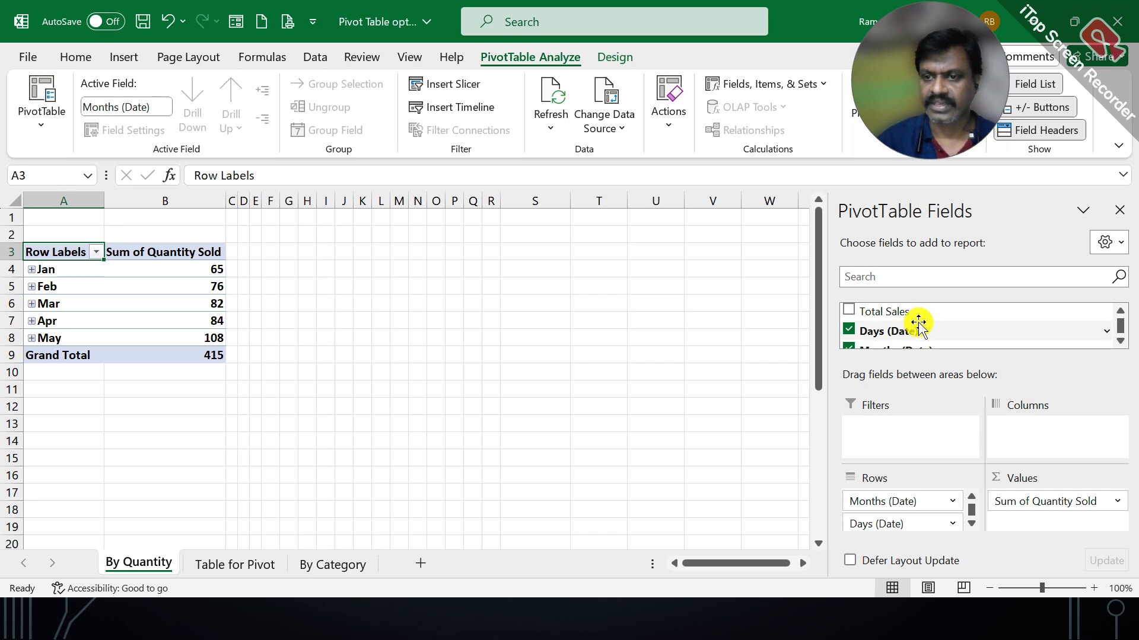
scroll(919, 323, up, 2)
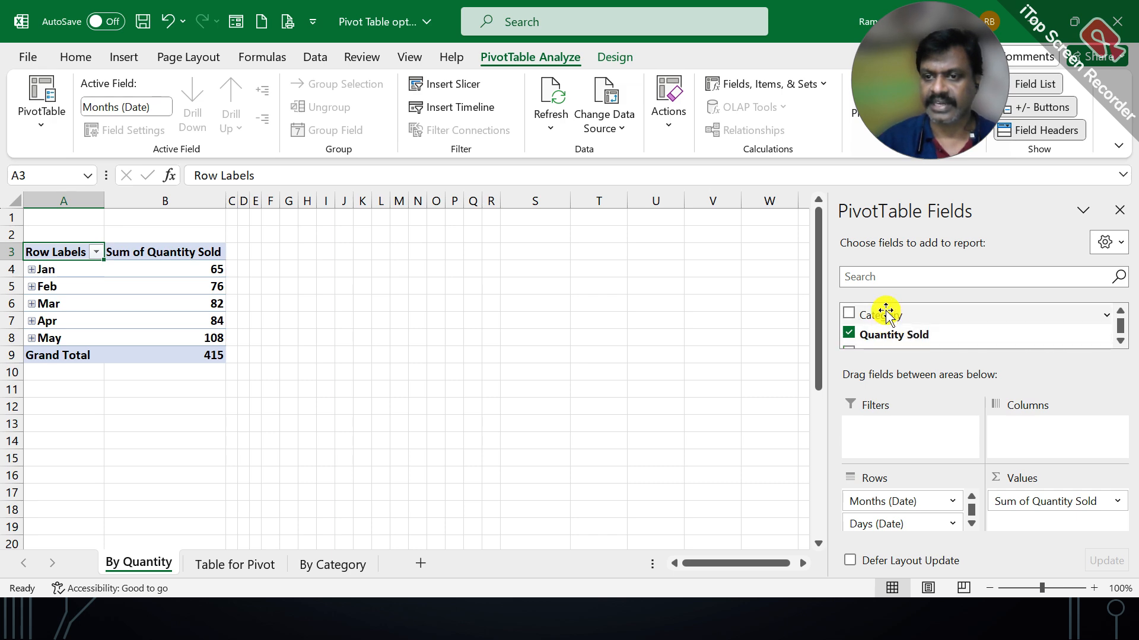
drag(885, 312, 1011, 428)
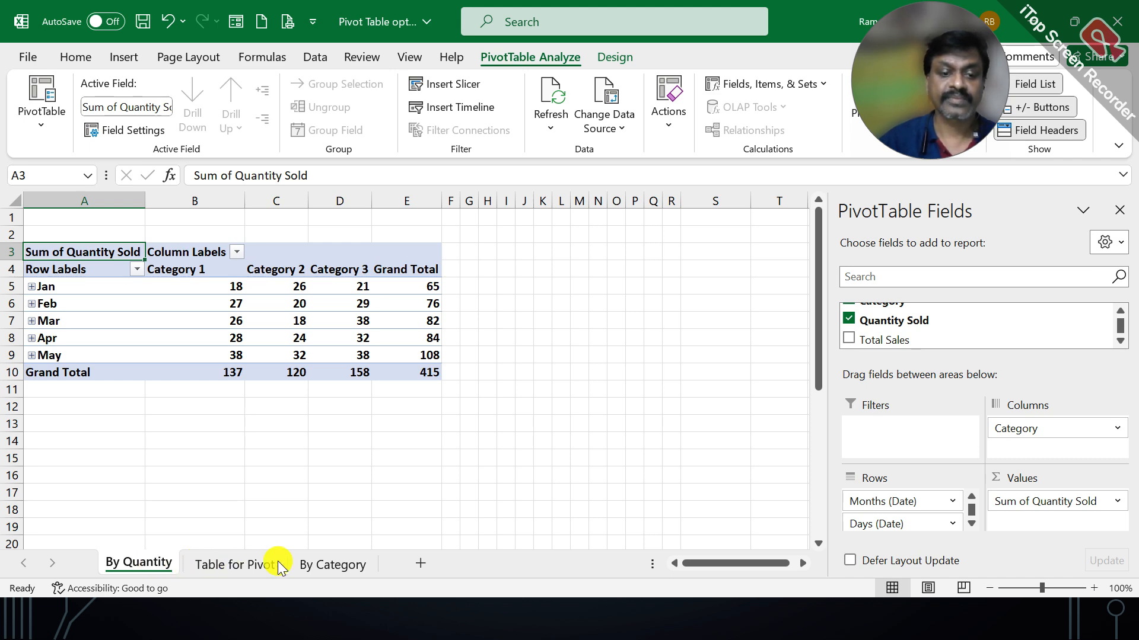
Move the By Quantity sheet after By Category and compare the two PivotTables' Jan values for Category 1.
drag(391, 555, 394, 560)
click(247, 564)
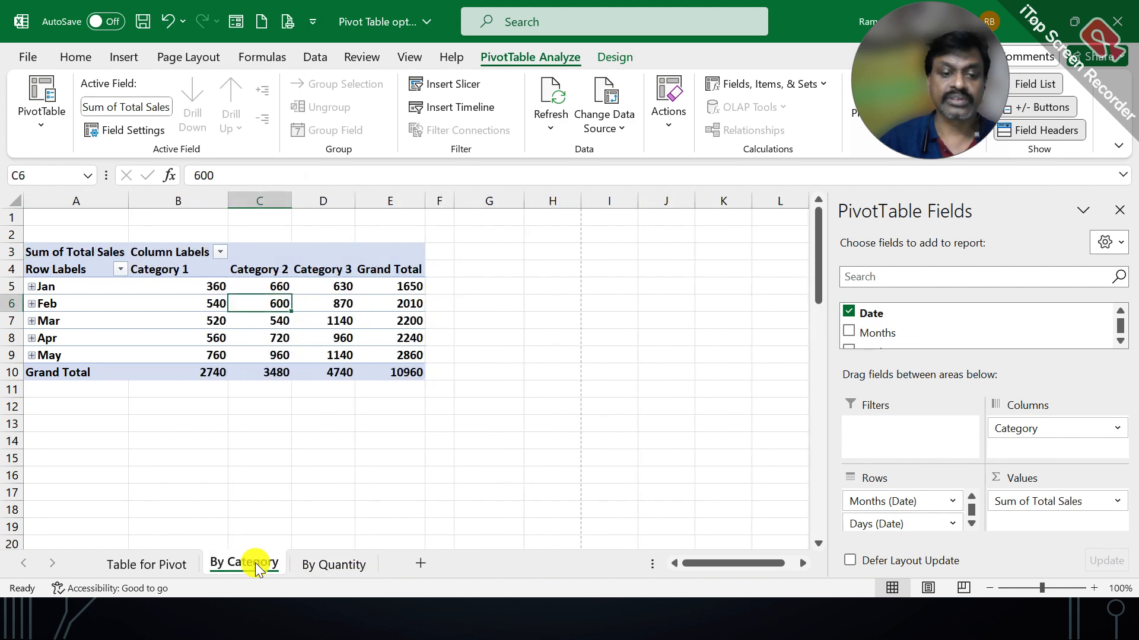
click(212, 288)
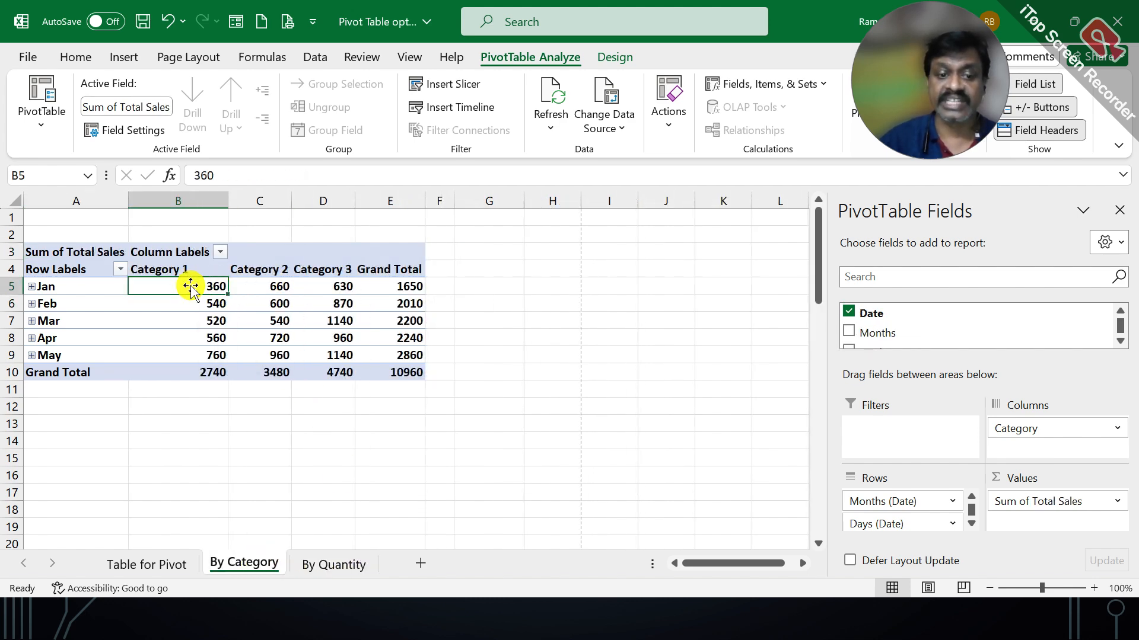
click(329, 568)
click(220, 284)
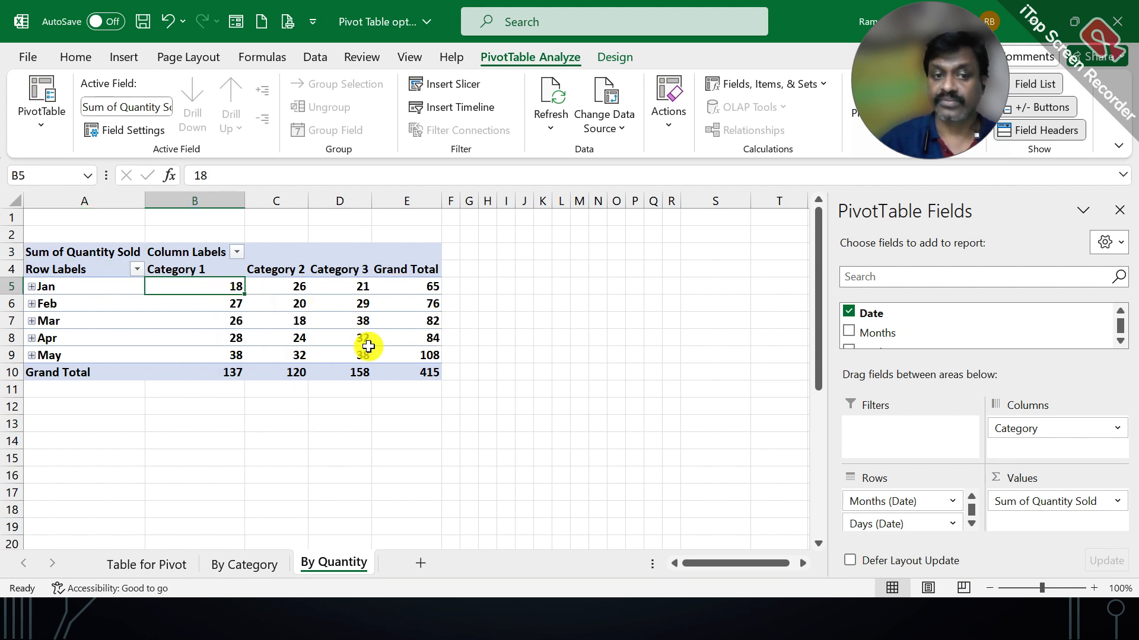
Rename the By Category sheet as By Category sales and select the Mar value for Category 3 on the By Quantity sheet.
click(259, 569)
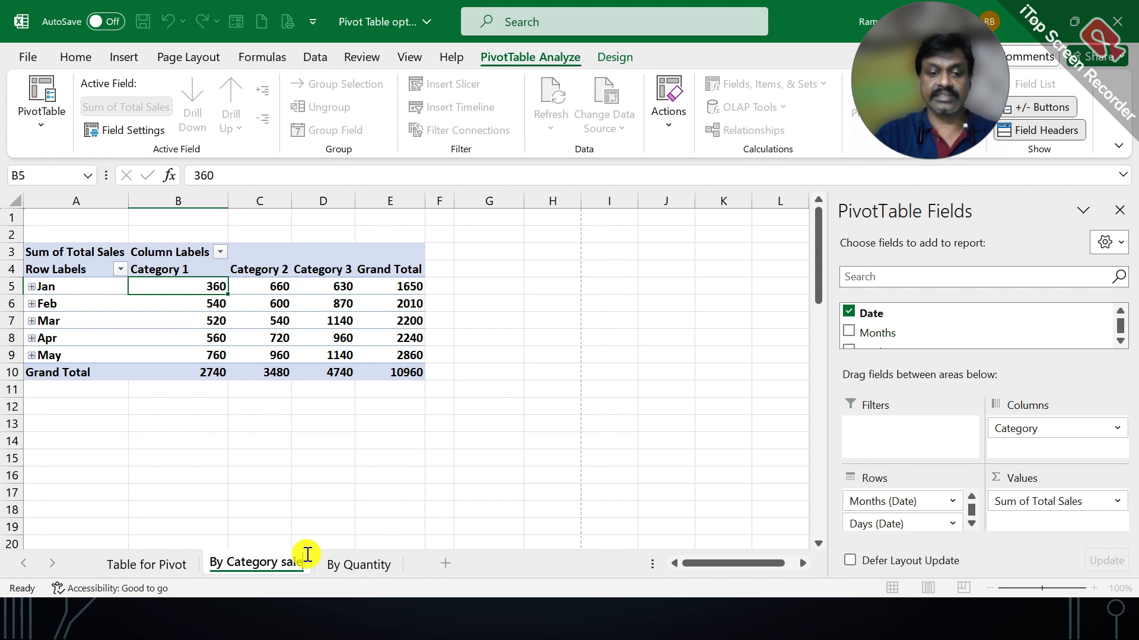
click(378, 566)
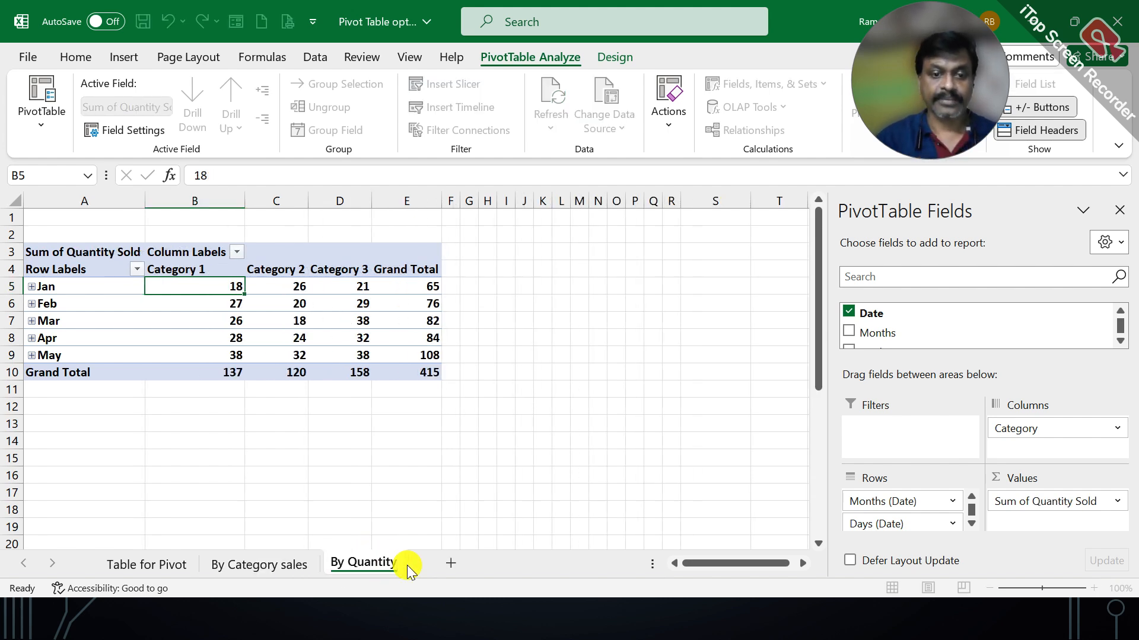
click(391, 491)
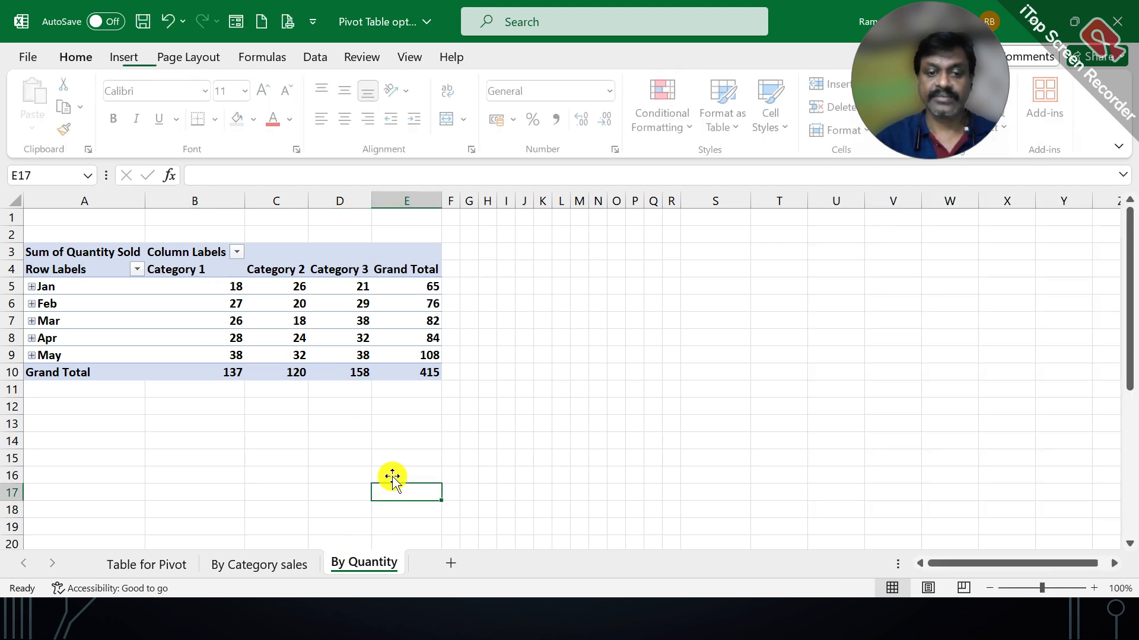
click(339, 321)
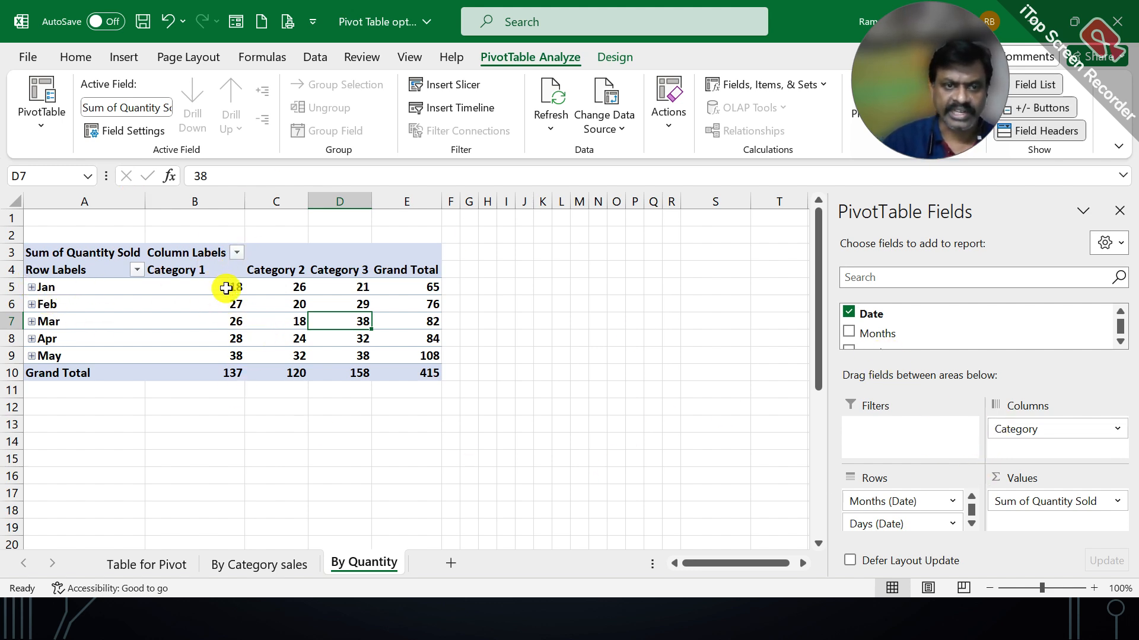
Check the Jan quantities for Category 1, Category 2 and the Grand Total in the By Quantity PivotTable.
click(227, 289)
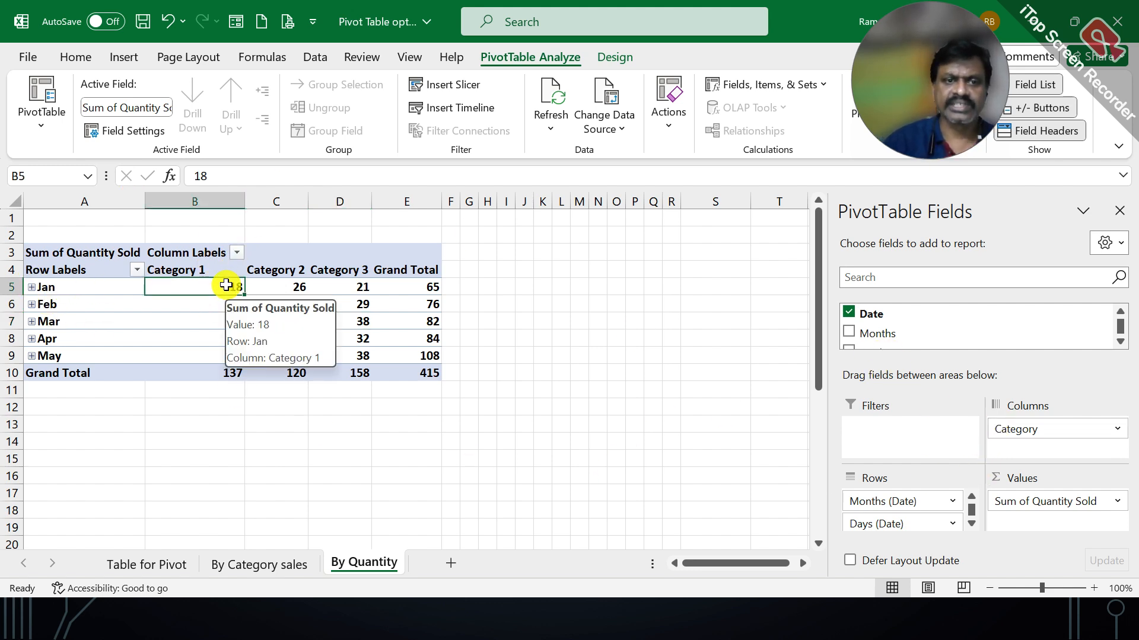
click(294, 282)
click(420, 284)
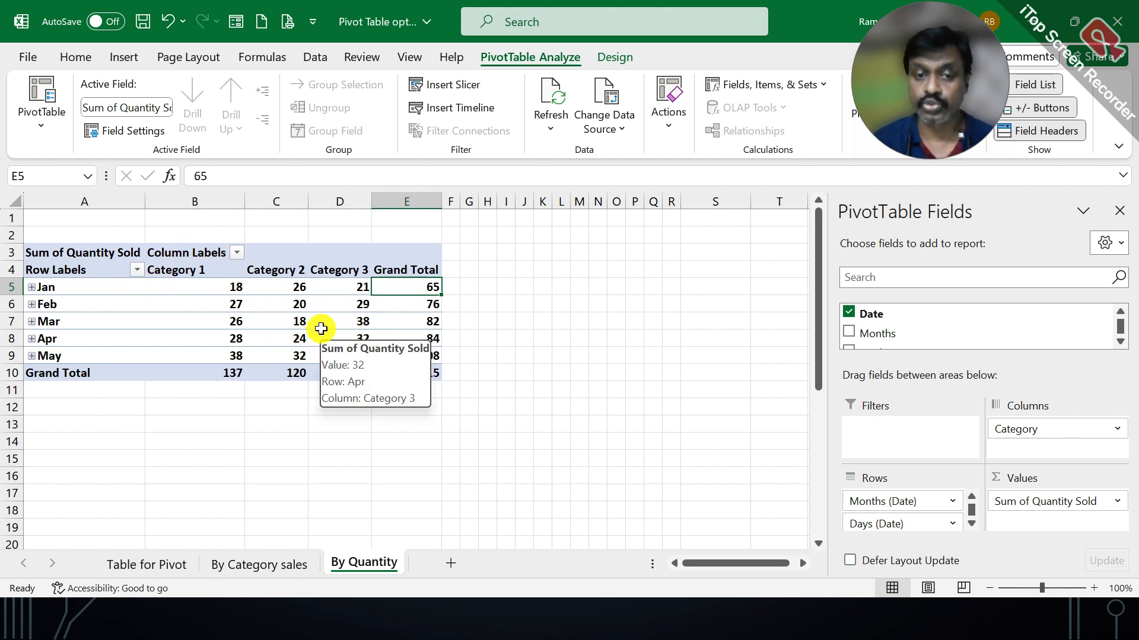
Review the Category, Total Sales and Quantity Sold columns of the source table on the Table for Pivot sheet.
click(147, 570)
click(234, 313)
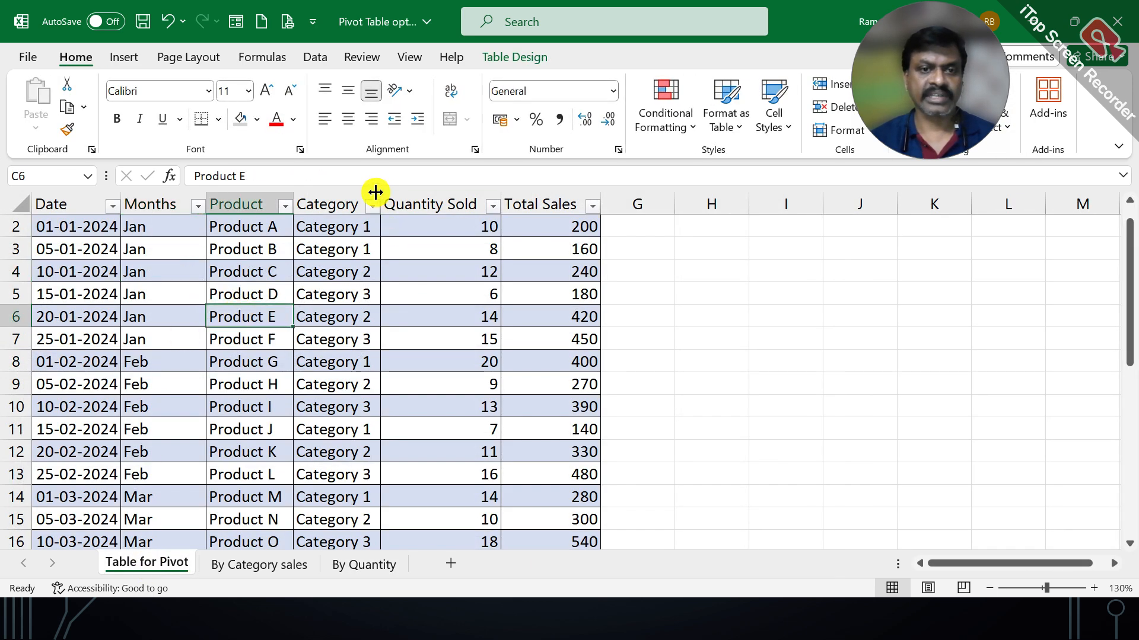
click(329, 187)
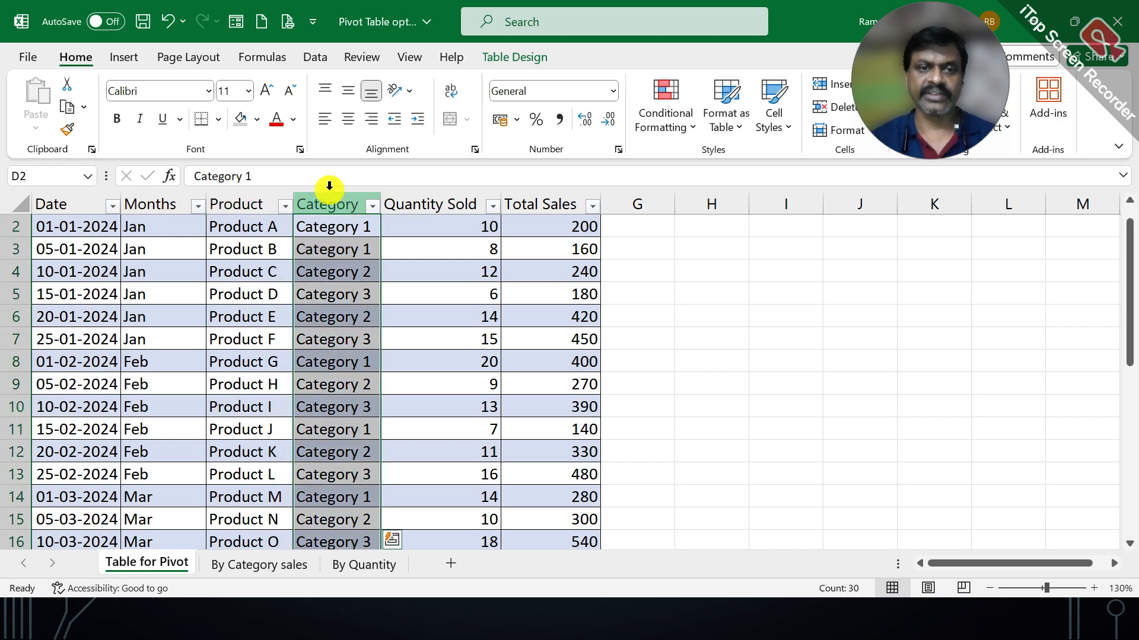
click(536, 189)
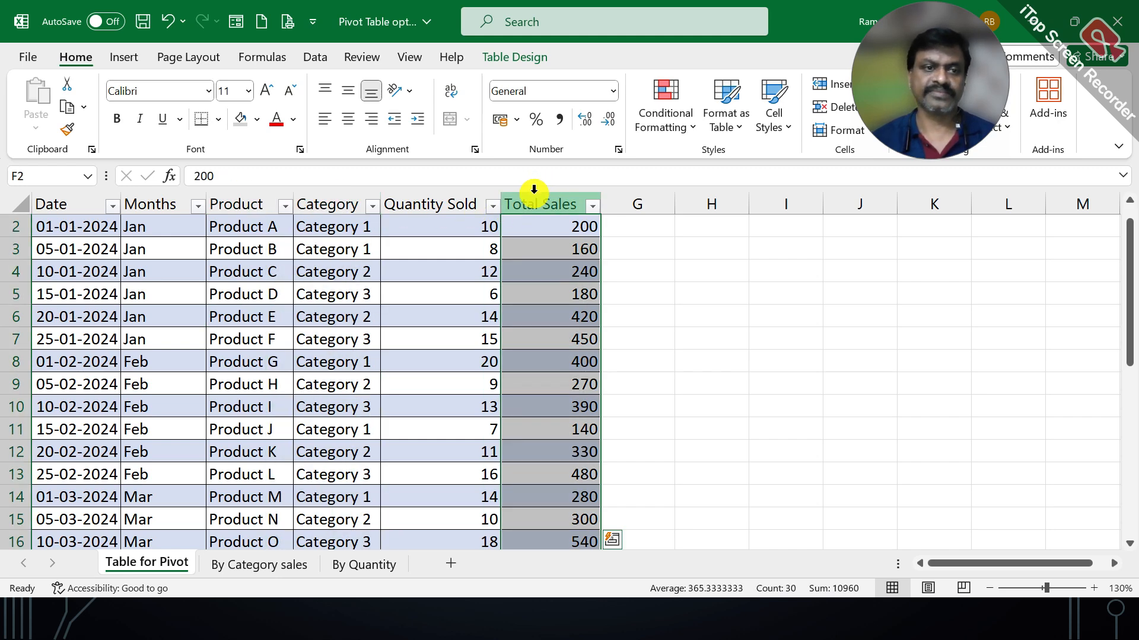
click(438, 187)
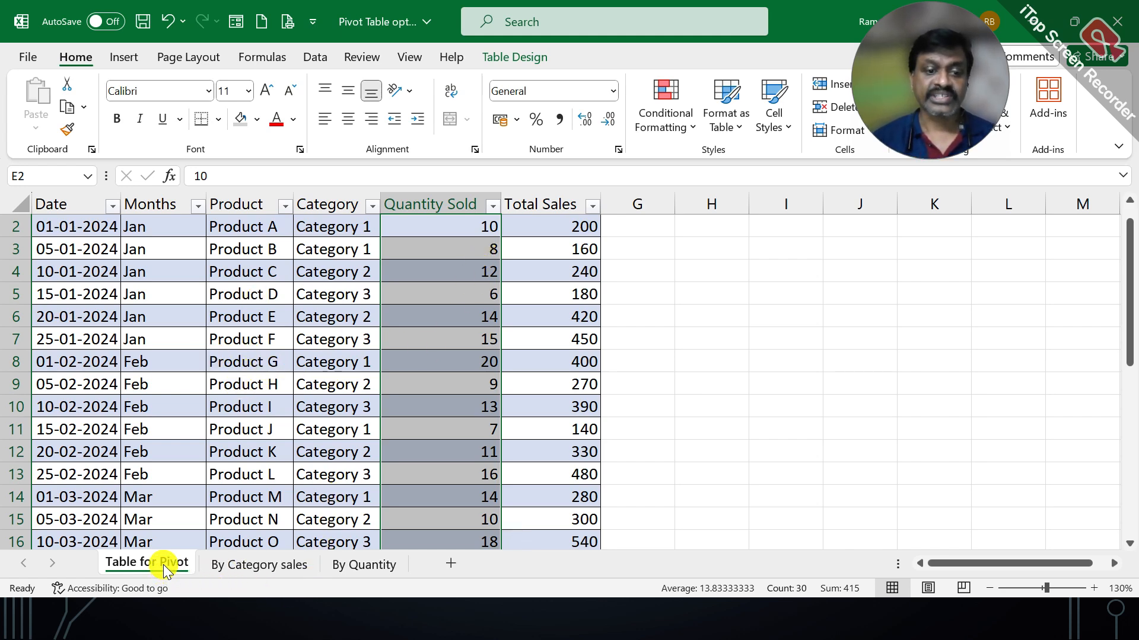
Compare the PivotTables on the By Category sales and By Quantity sheets.
click(241, 563)
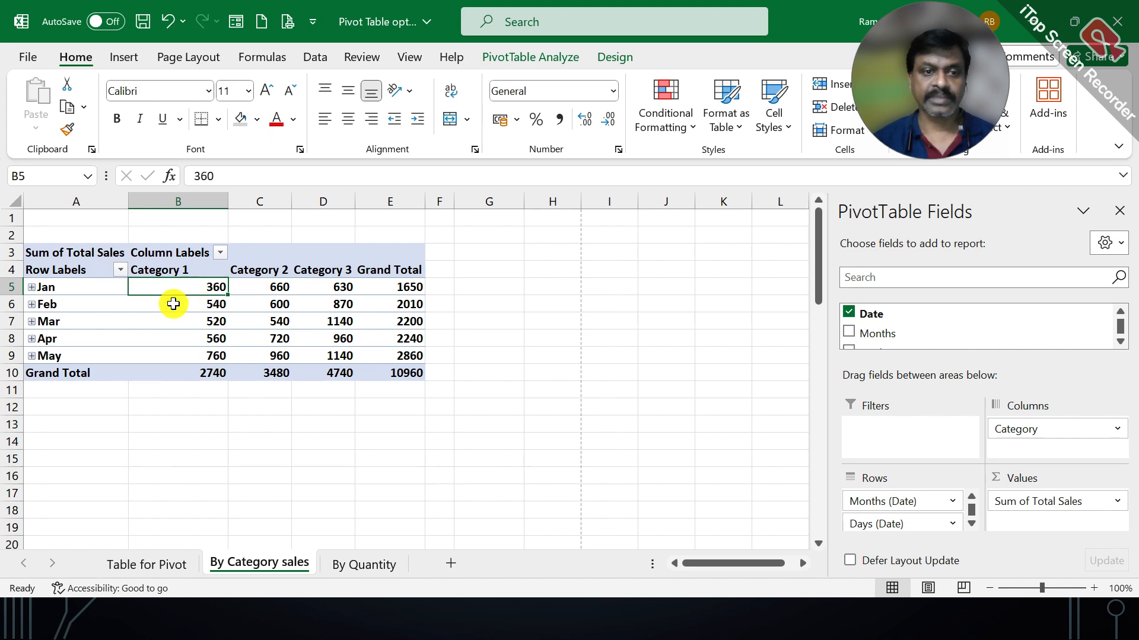
click(345, 563)
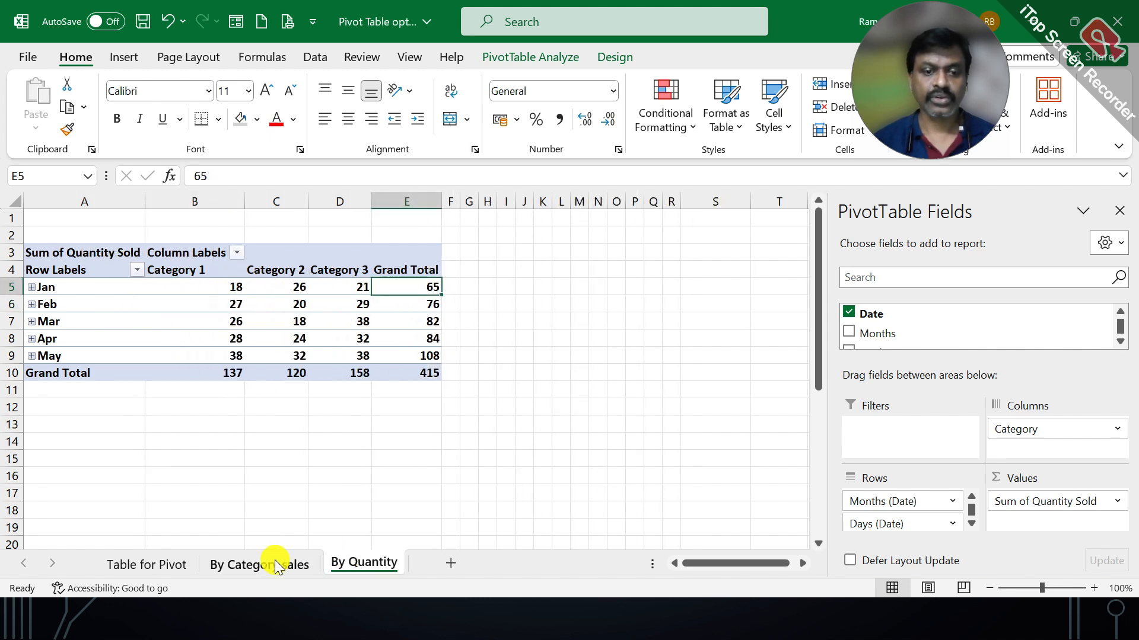
click(276, 565)
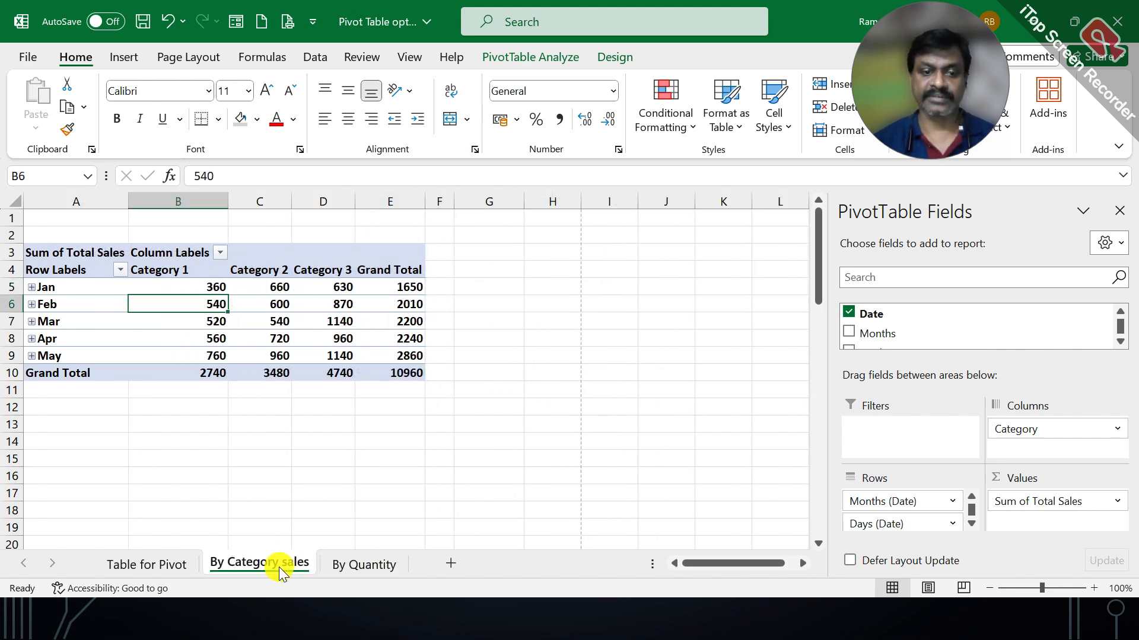
click(341, 564)
Insert a Clustered Column PivotChart from the PivotTable on the By Category sales sheet.
click(273, 562)
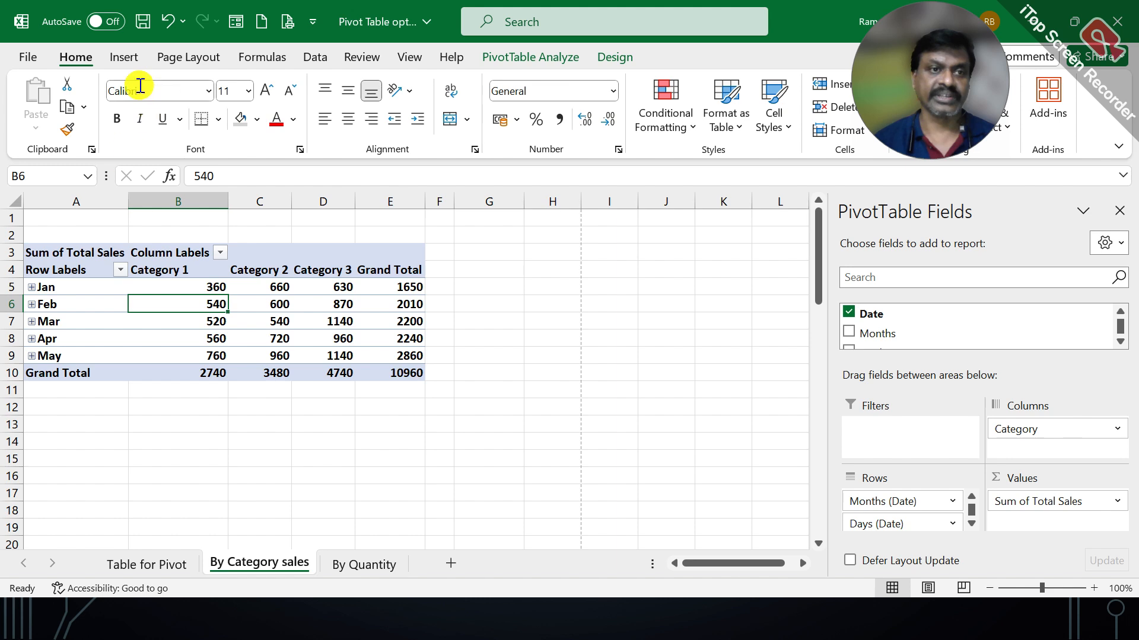
click(125, 57)
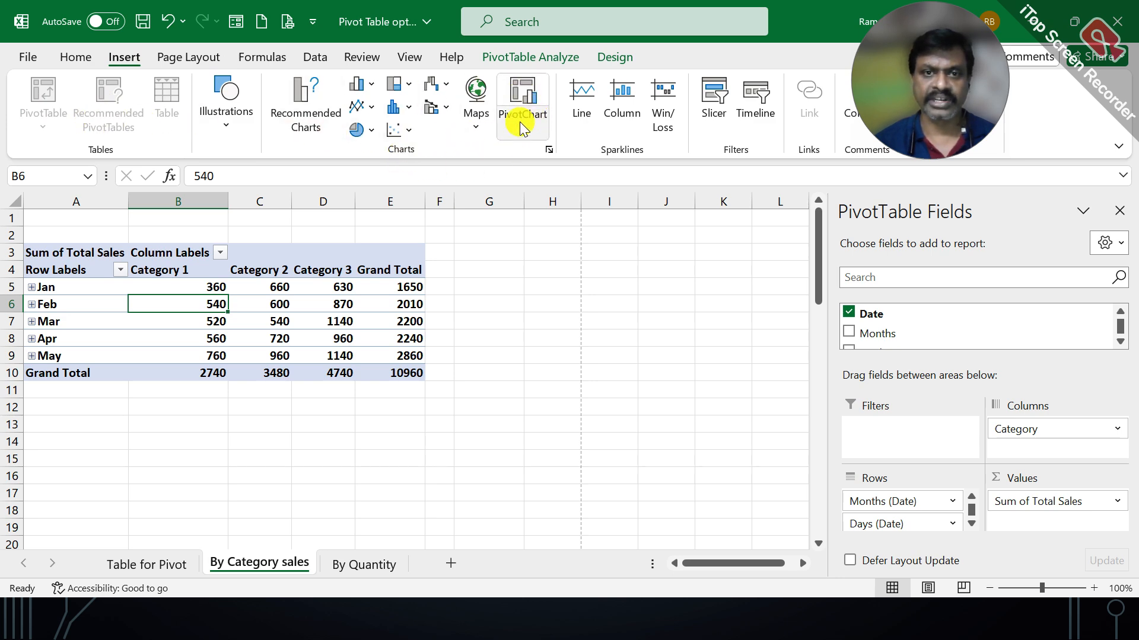
click(522, 56)
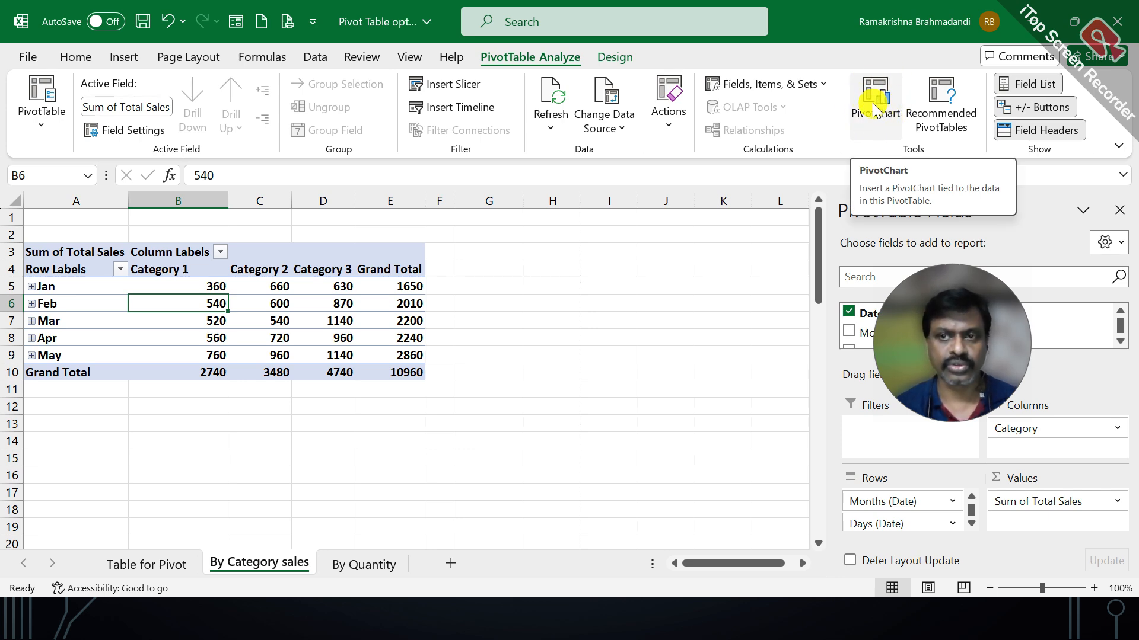
click(124, 57)
click(517, 134)
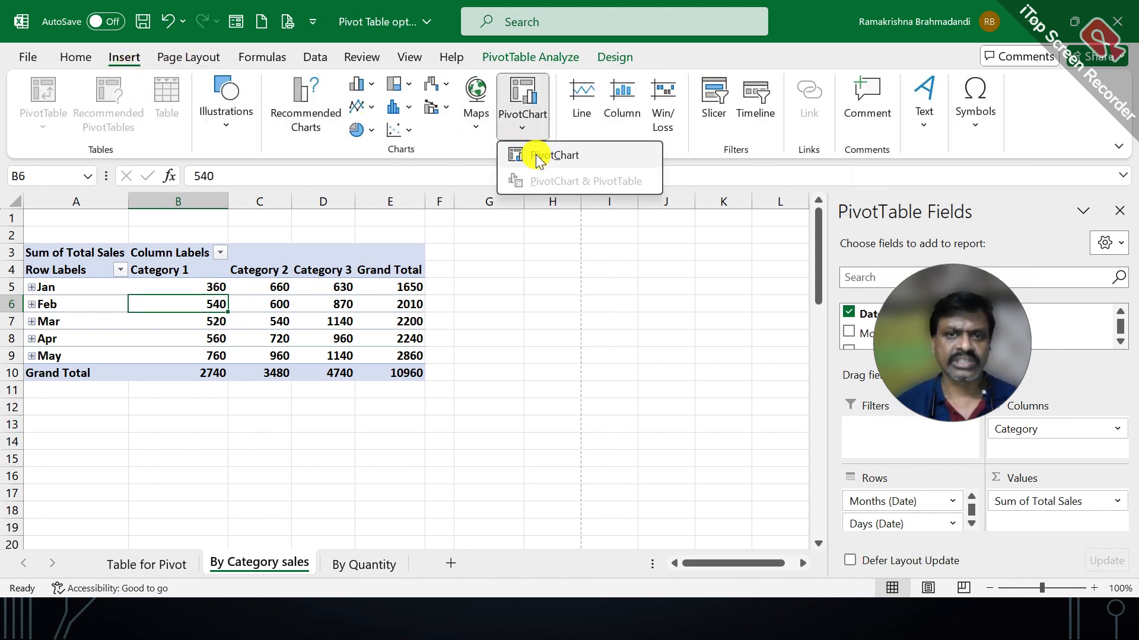
click(522, 97)
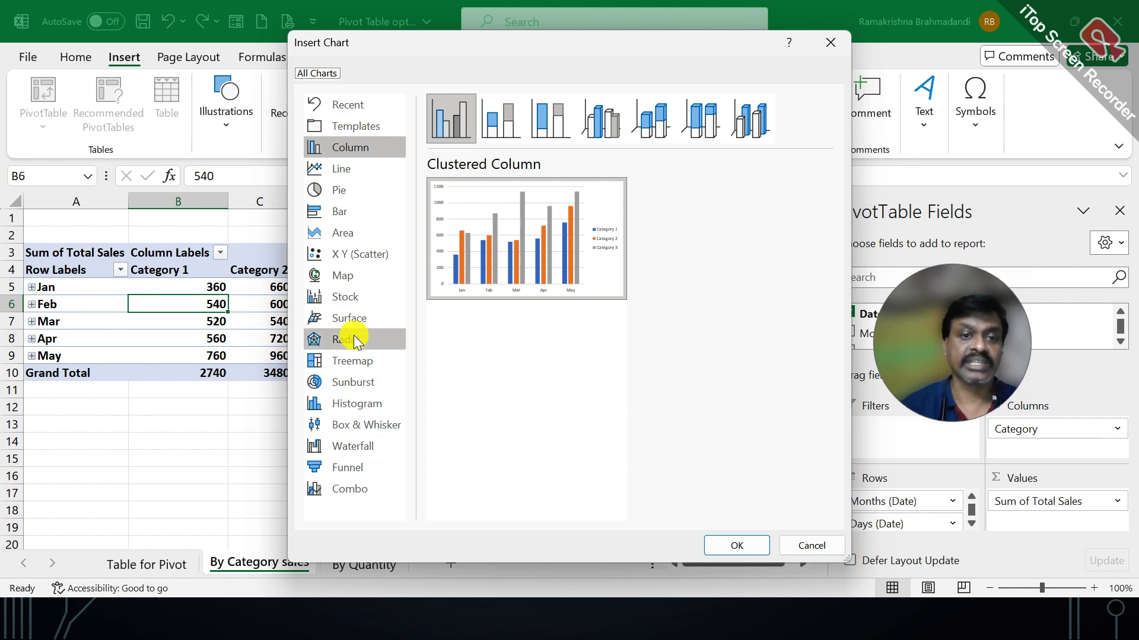
mouse_move(514, 197)
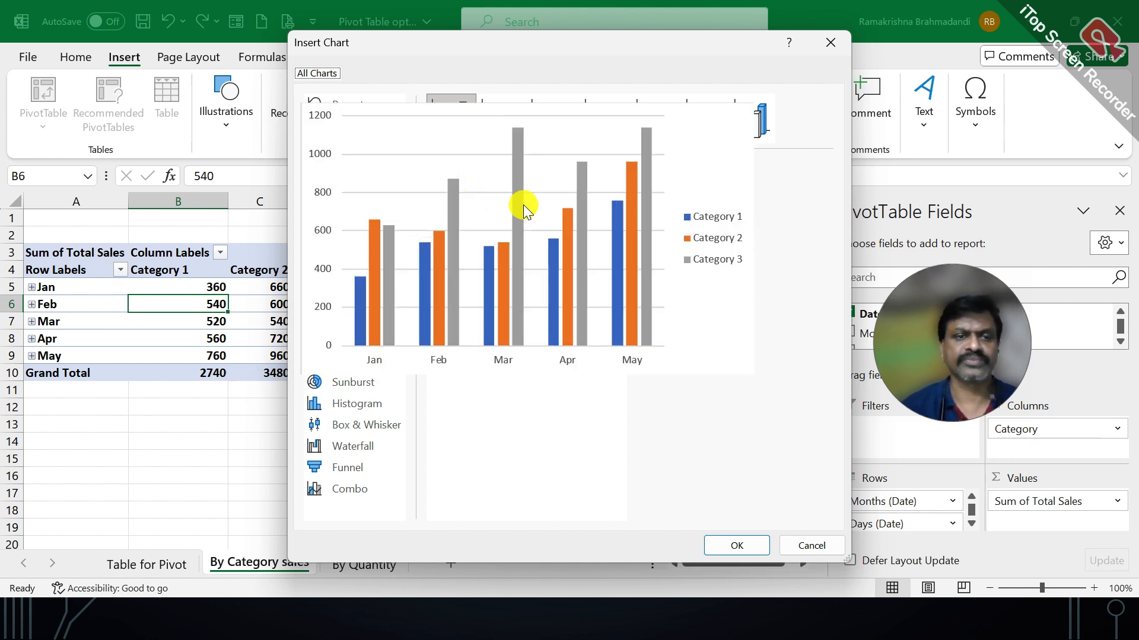
click(738, 546)
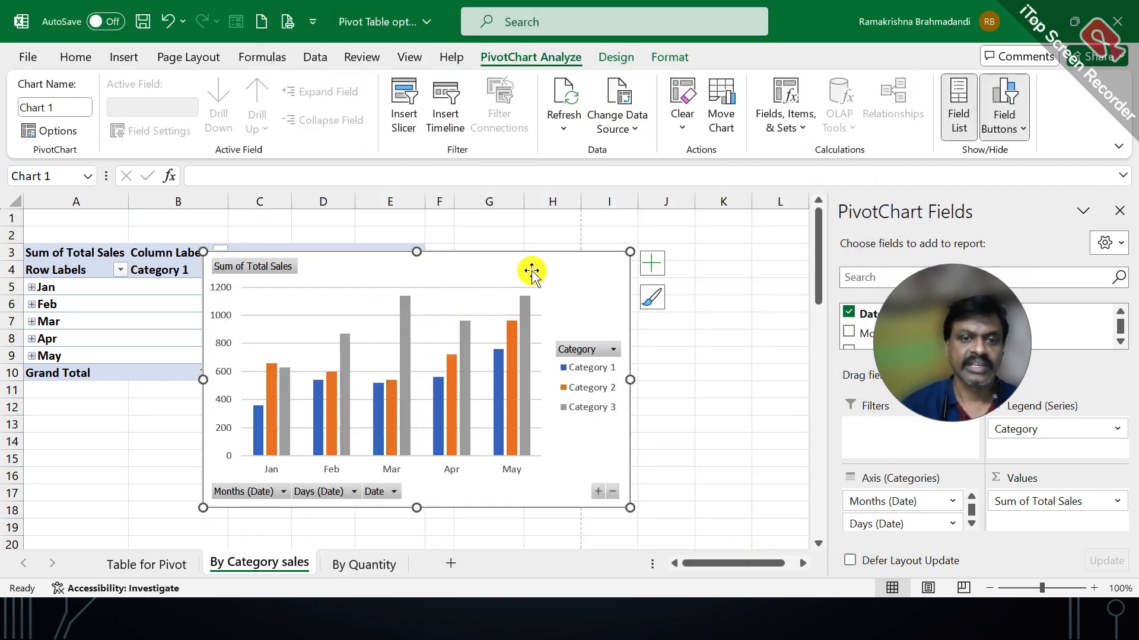
Move the PivotChart to a new sheet named Pivot Charty by Sales and place that sheet after By Quantity.
right_click(585, 264)
click(652, 407)
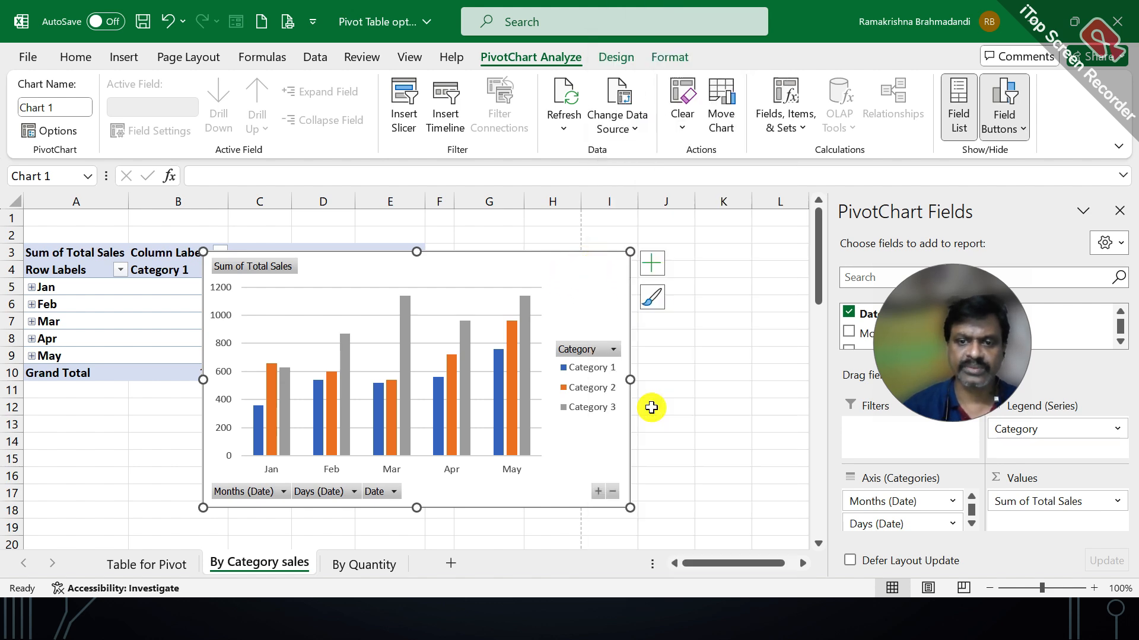
click(570, 388)
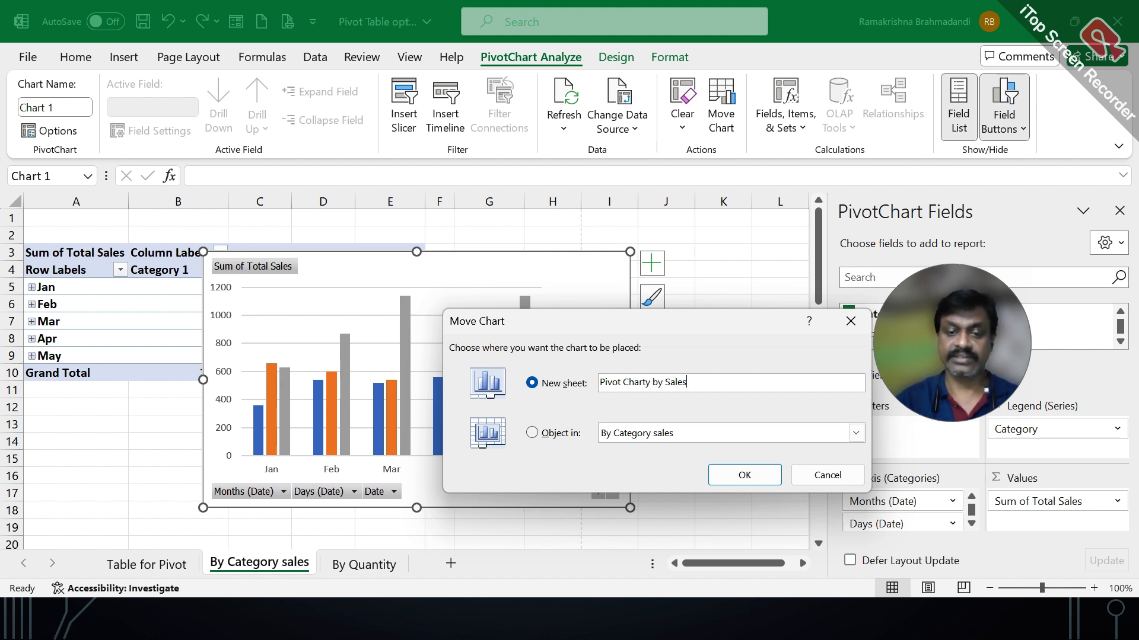
key(Return)
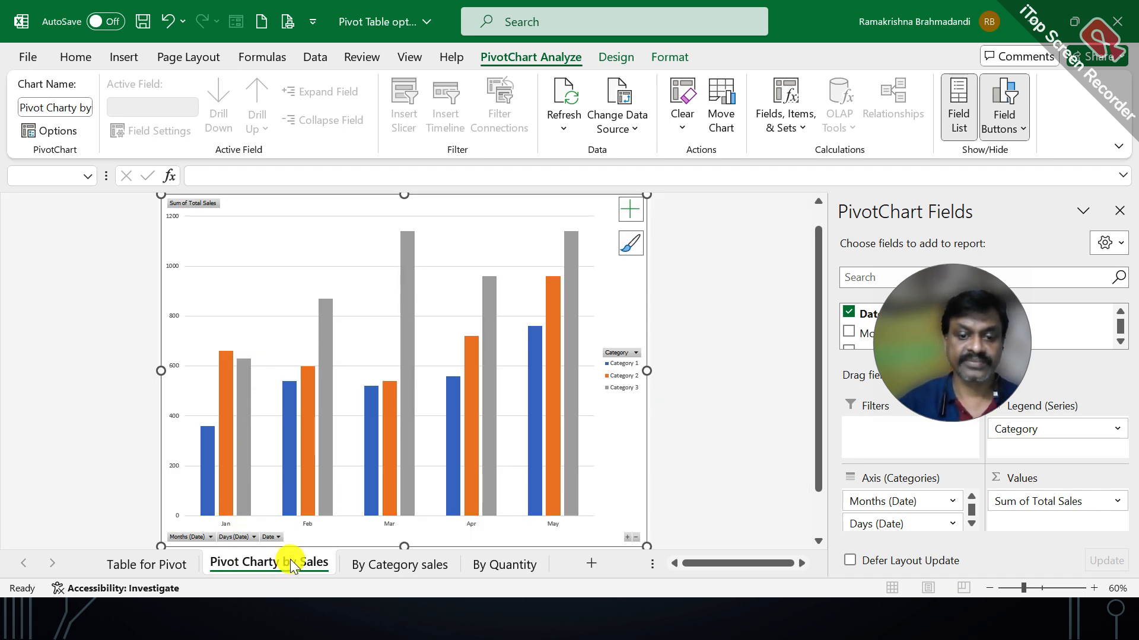
drag(292, 565, 448, 566)
drag(551, 548, 548, 558)
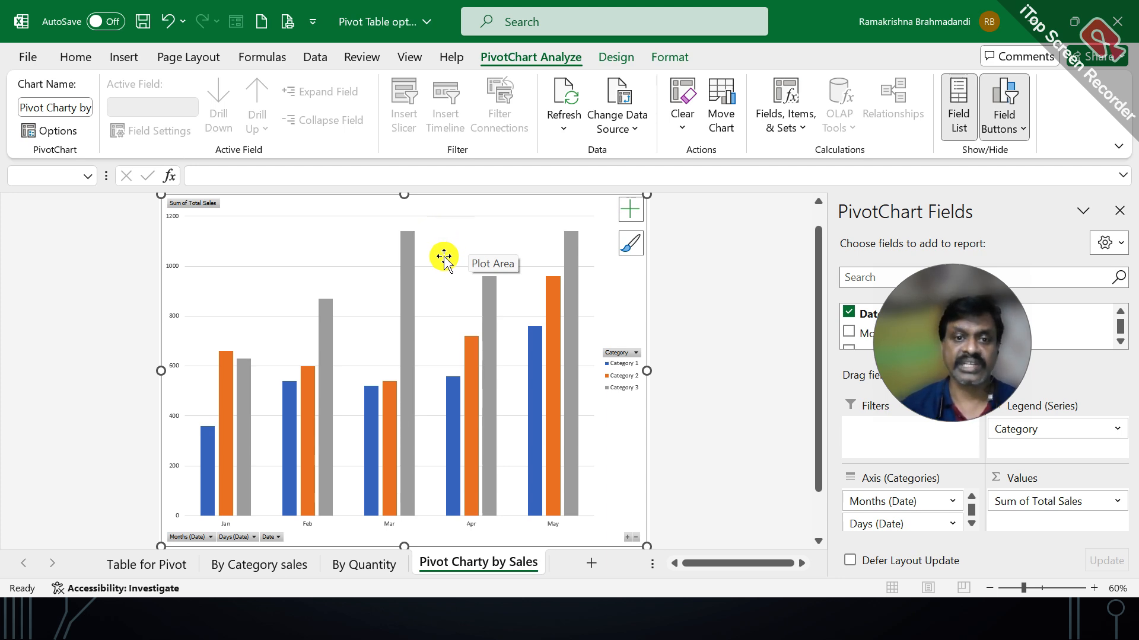
Switch the workbook window to full screen view and examine the chart's monthly columns for each category.
mouse_move(487, 309)
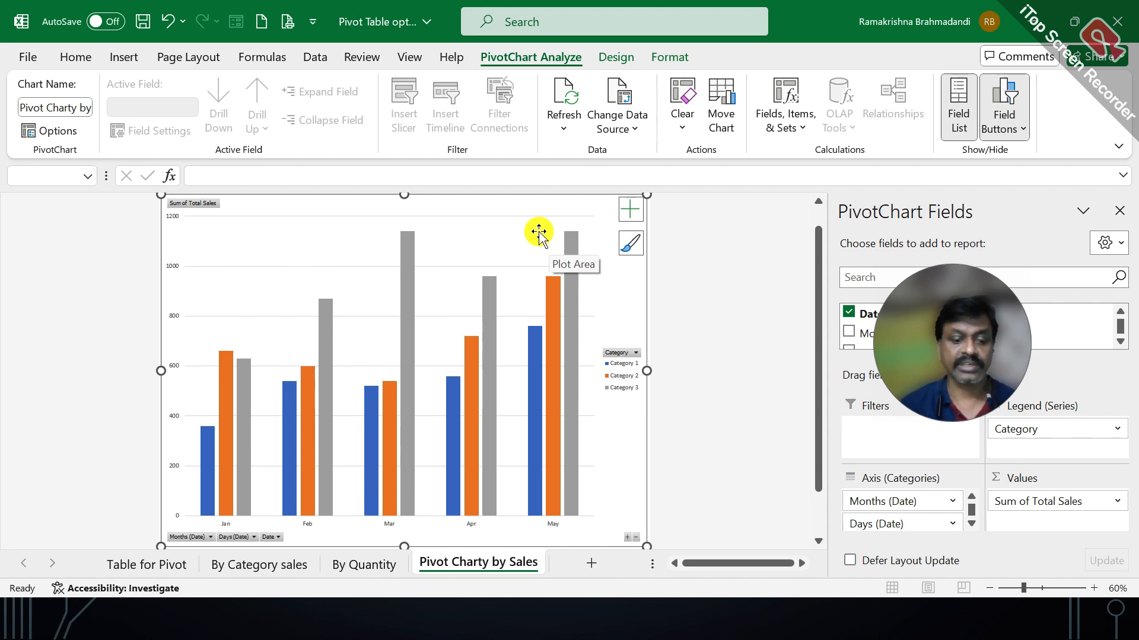
key(alt+v)
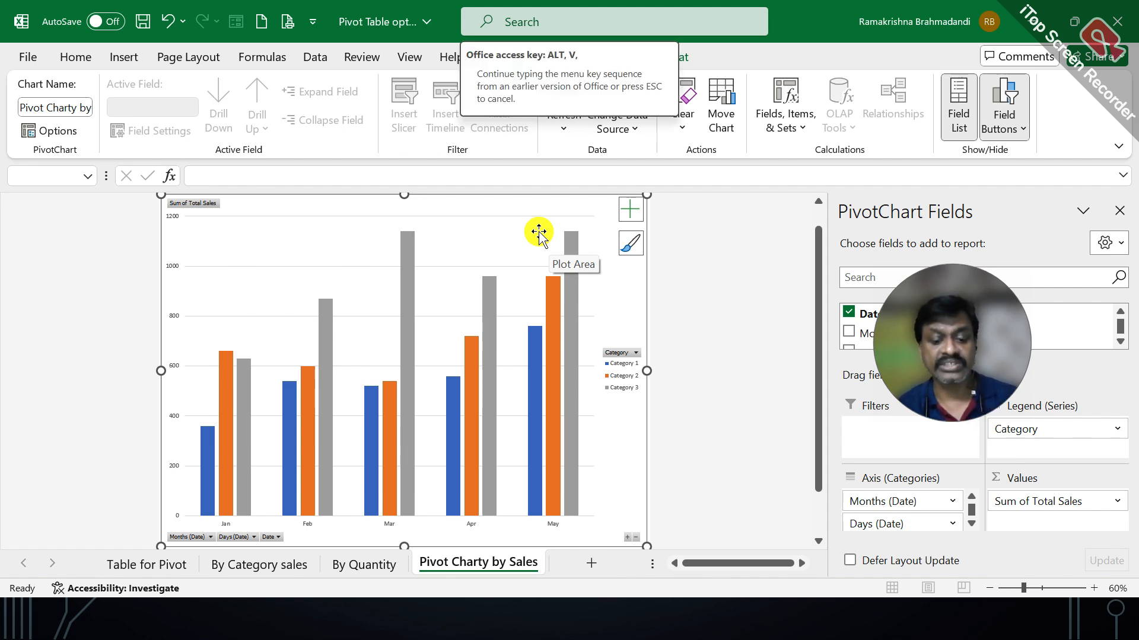
key(u)
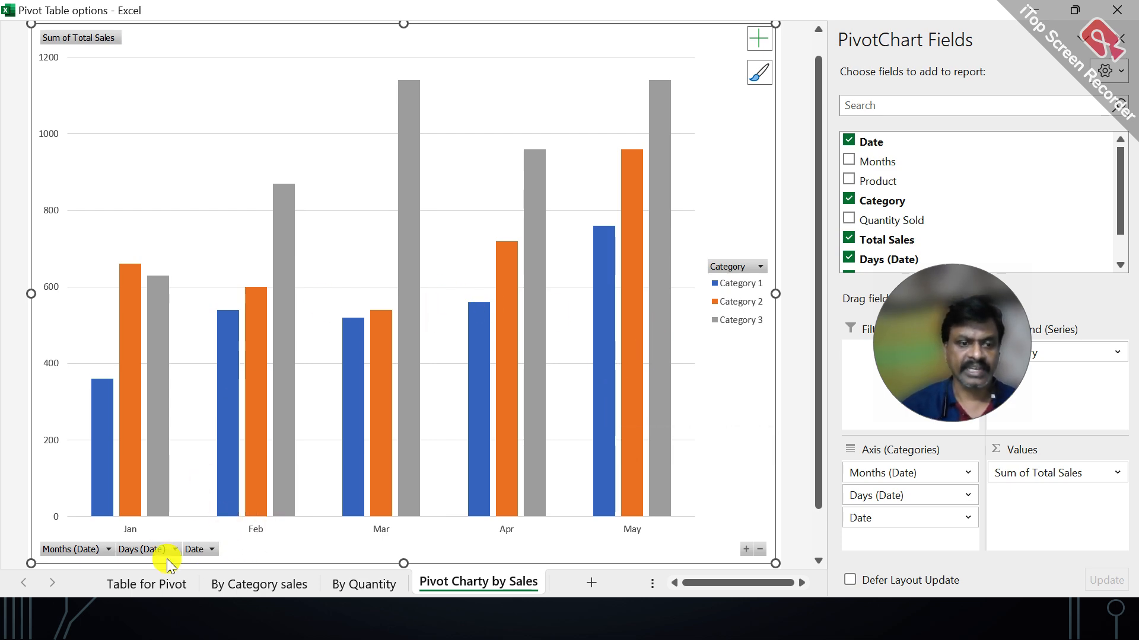
mouse_move(102, 456)
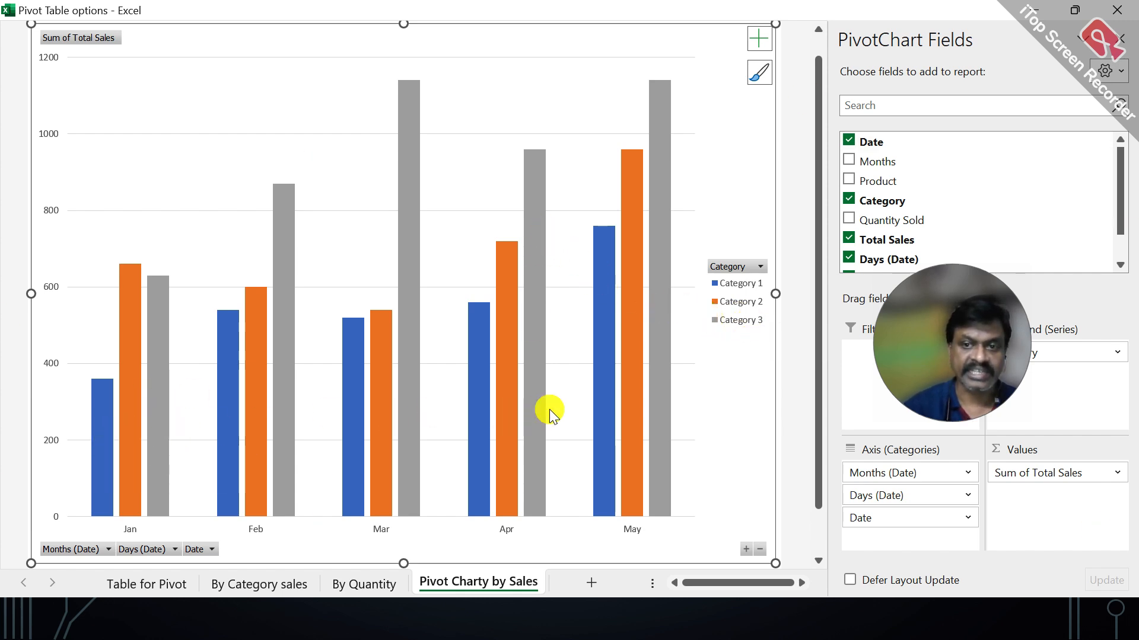
Filter the PivotChart's Category field to show only Category 1.
click(761, 268)
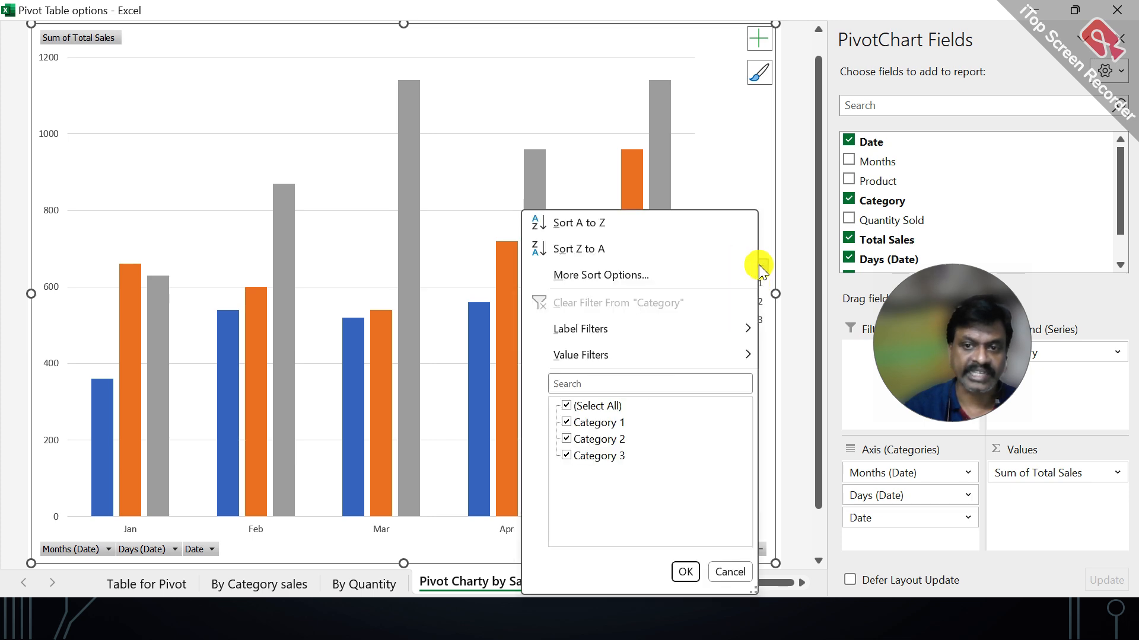
click(569, 405)
click(566, 422)
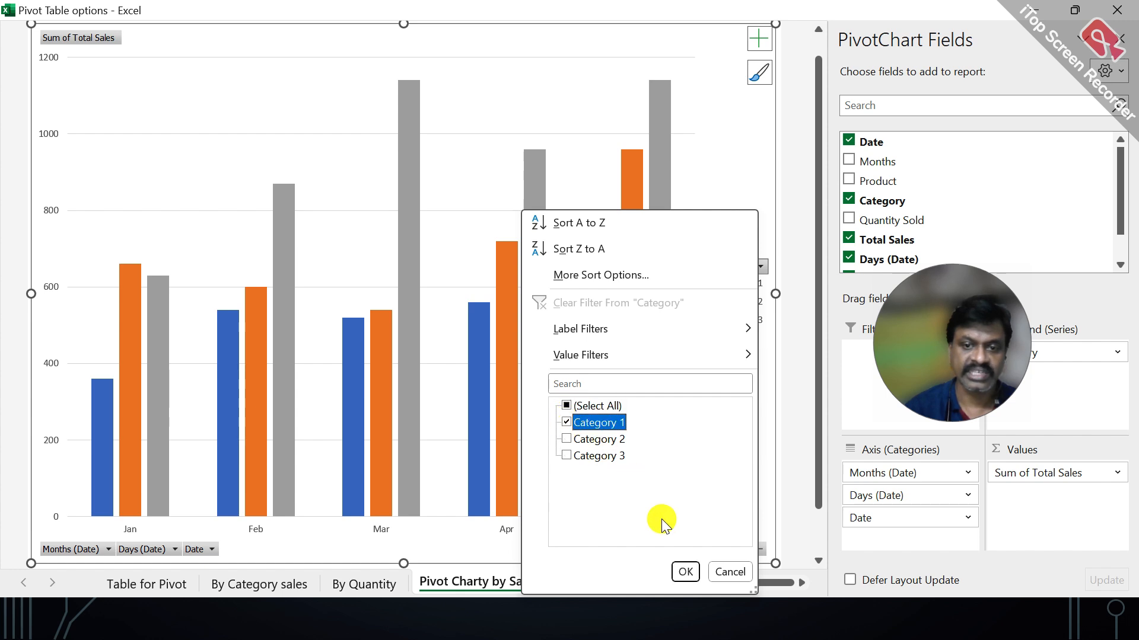
click(682, 572)
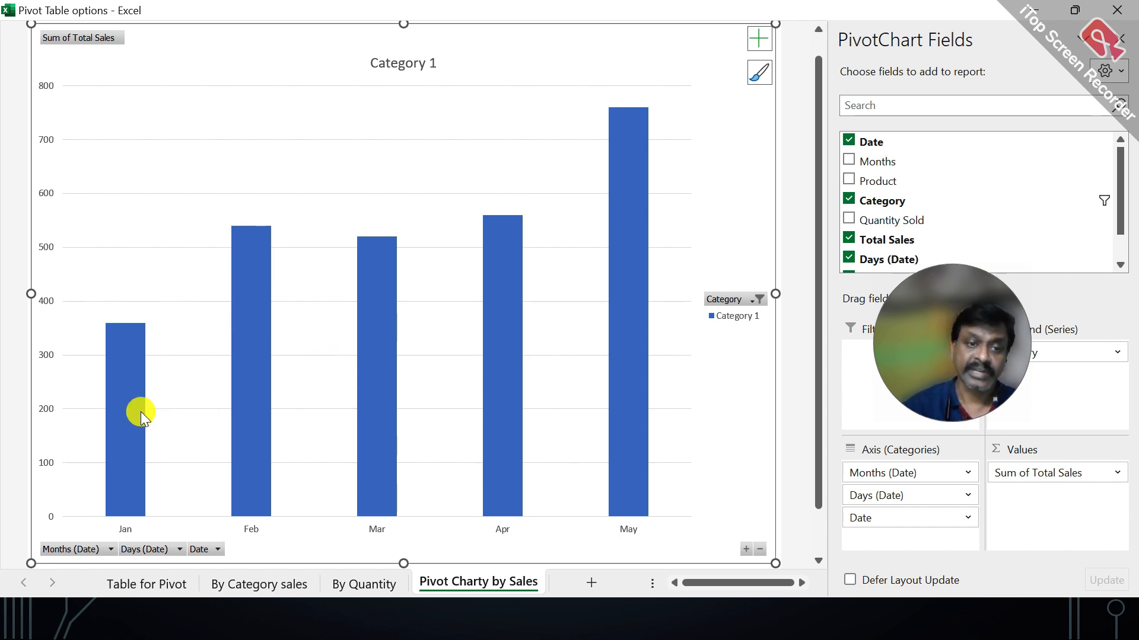
Compare the filtered PivotChart with the monthly rows of the source table on the Table for Pivot sheet.
click(170, 600)
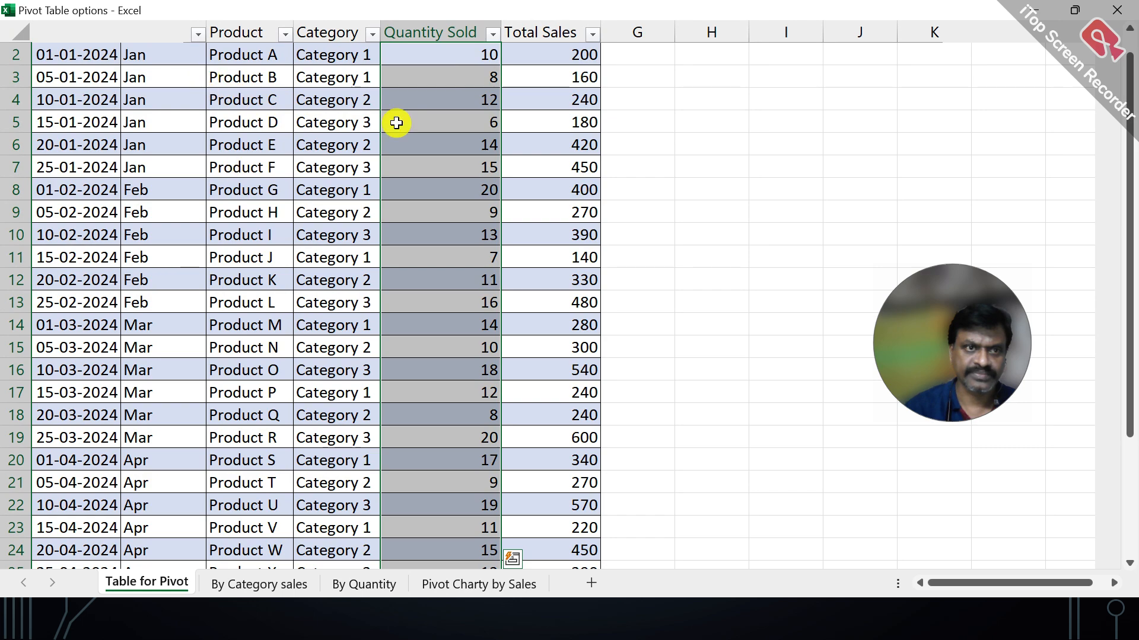
click(423, 587)
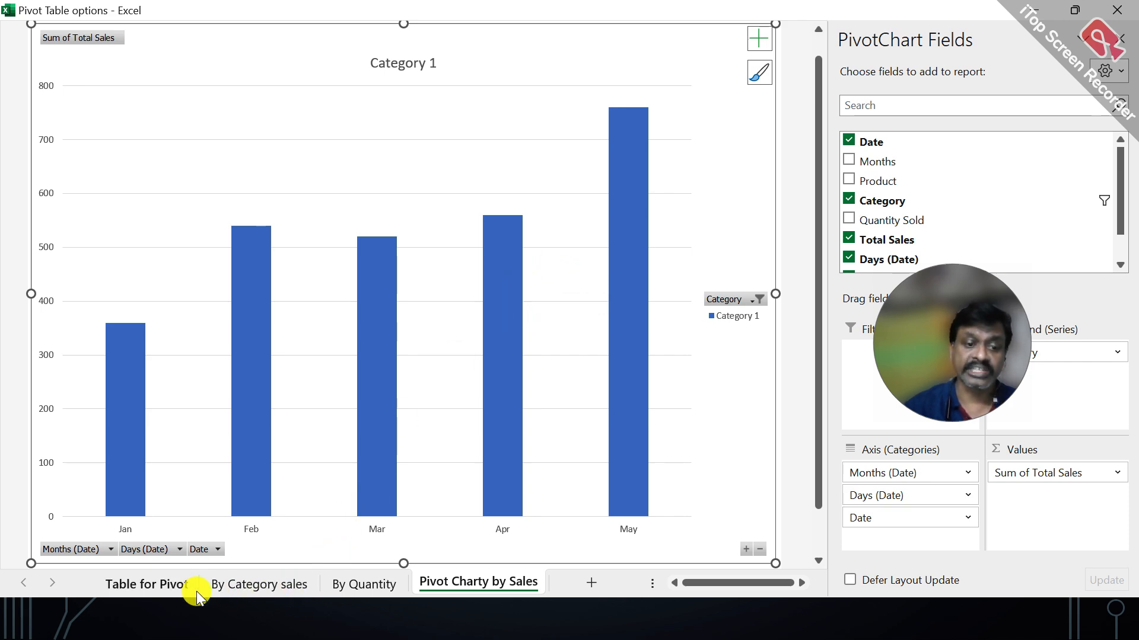
click(178, 584)
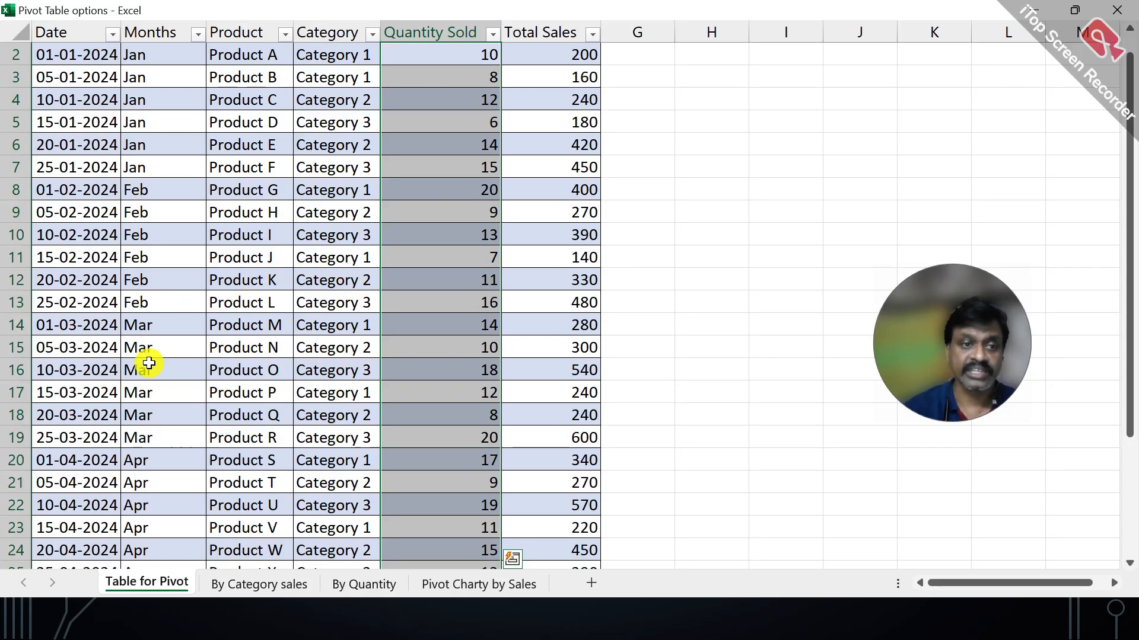
click(155, 297)
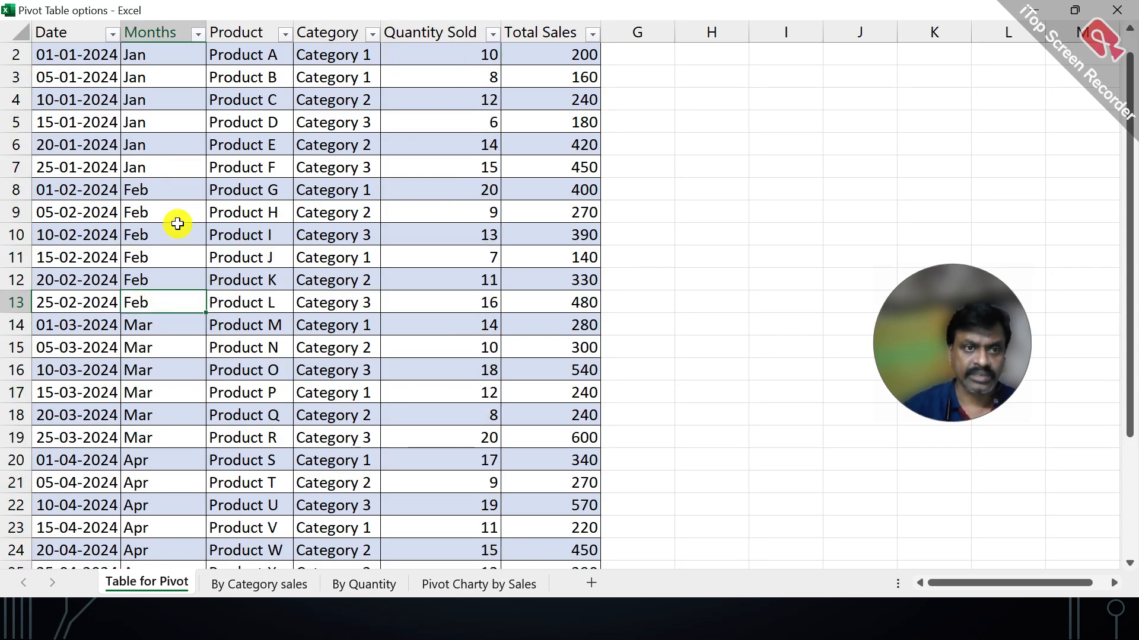
Sort the source table by Total Sales from largest to smallest.
scroll(177, 224, up, 1)
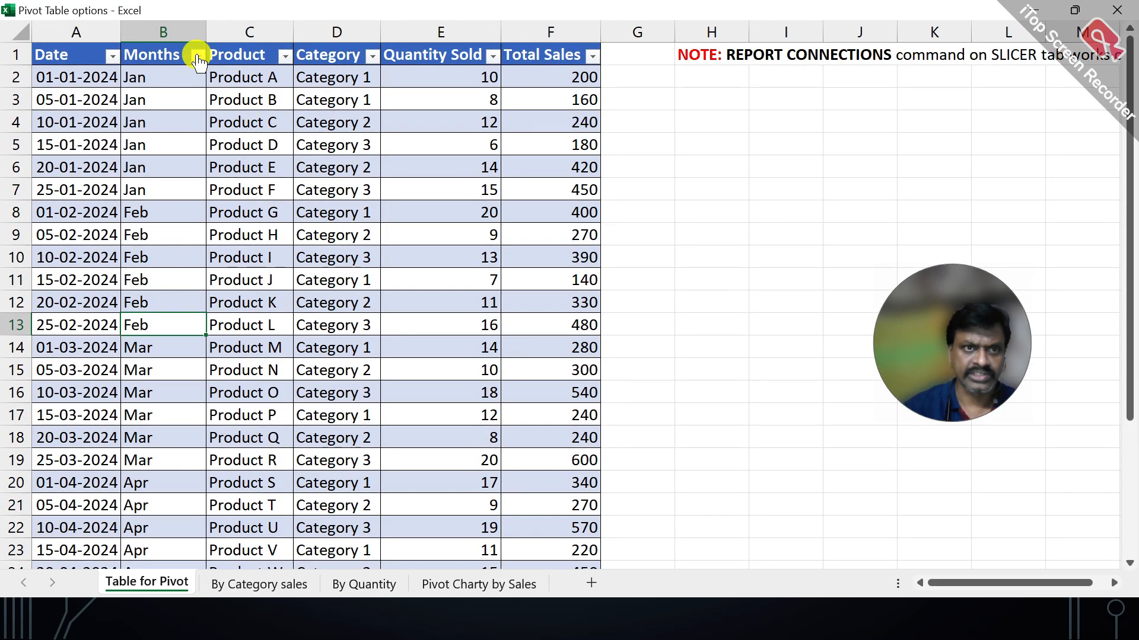
click(198, 57)
click(343, 109)
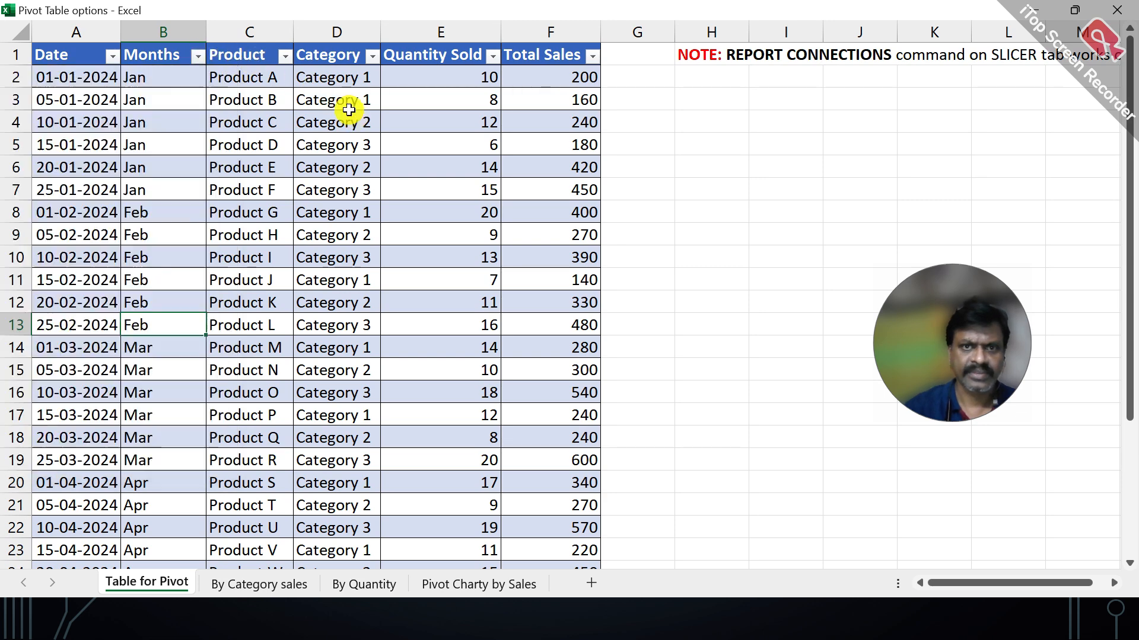
click(553, 67)
click(593, 56)
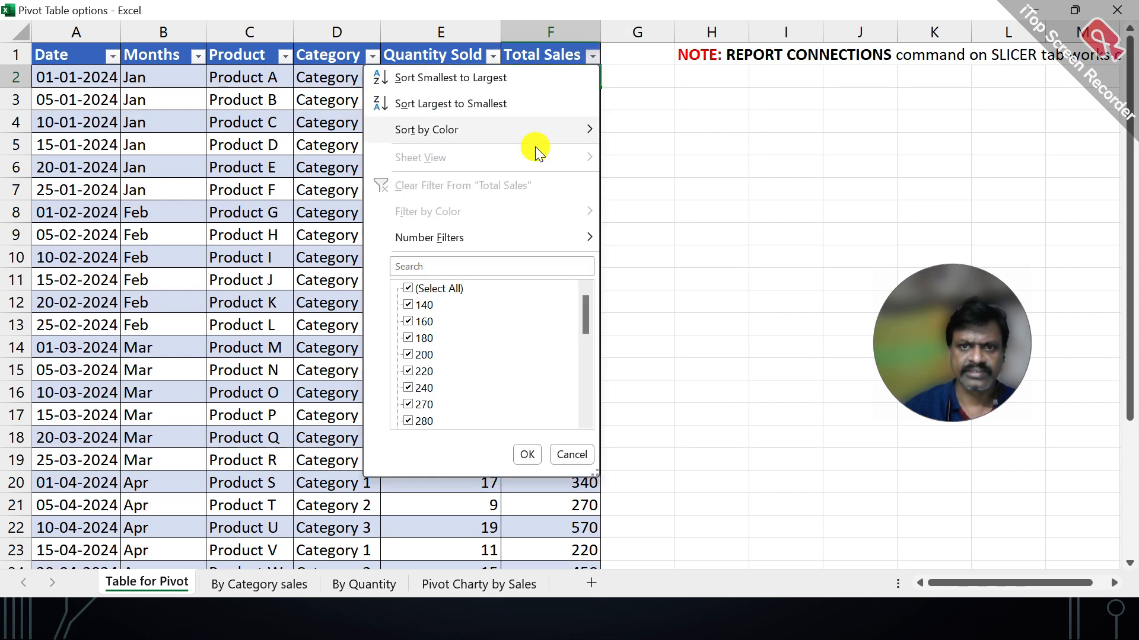
click(448, 105)
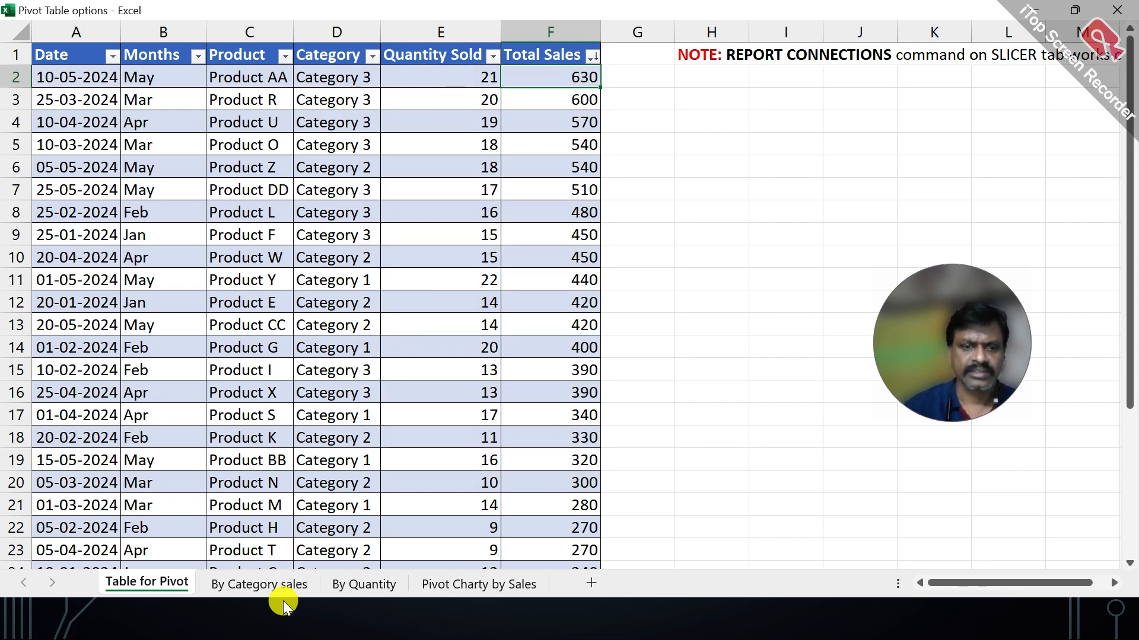
On the Pivot Charty by Sales sheet, sort the chart's months from newest to oldest and clear the Category filter.
click(428, 585)
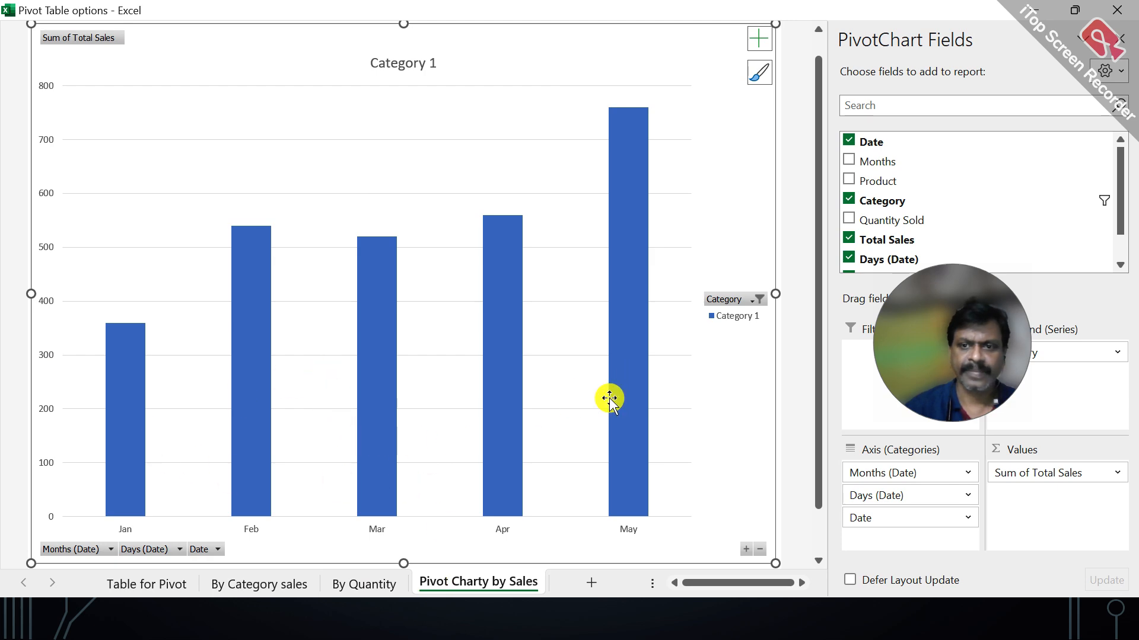
click(110, 548)
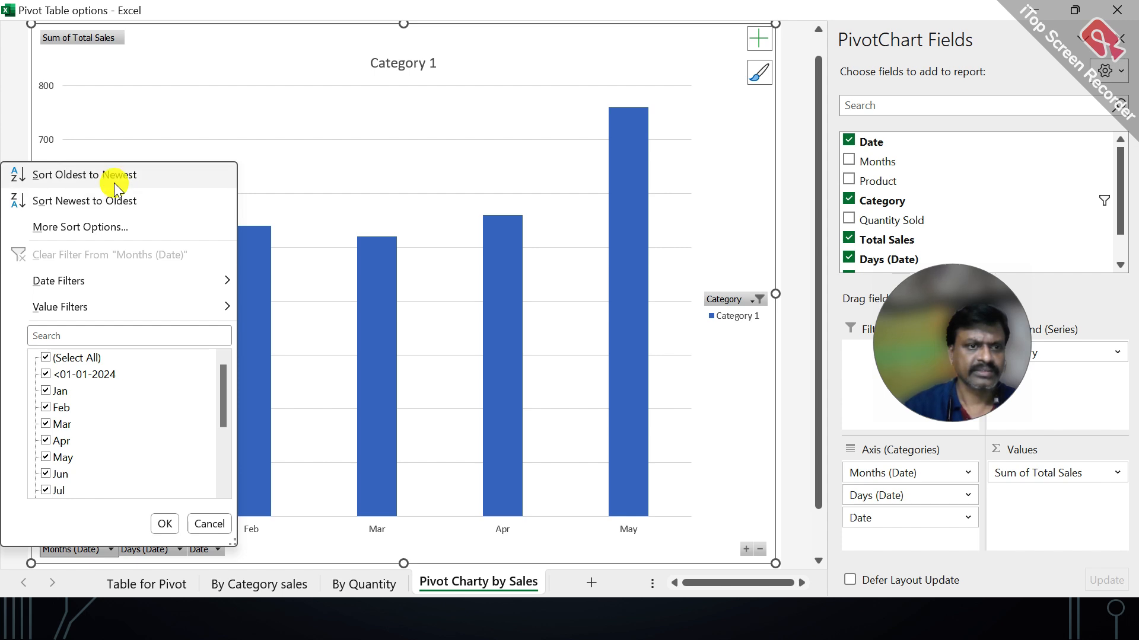
mouse_move(116, 275)
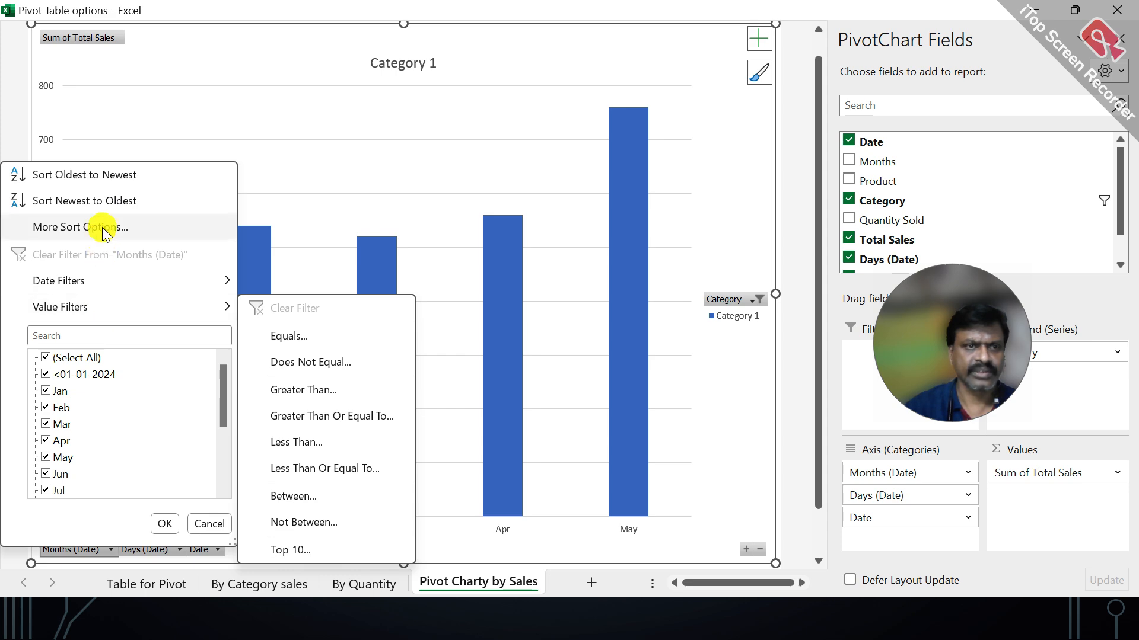
click(120, 201)
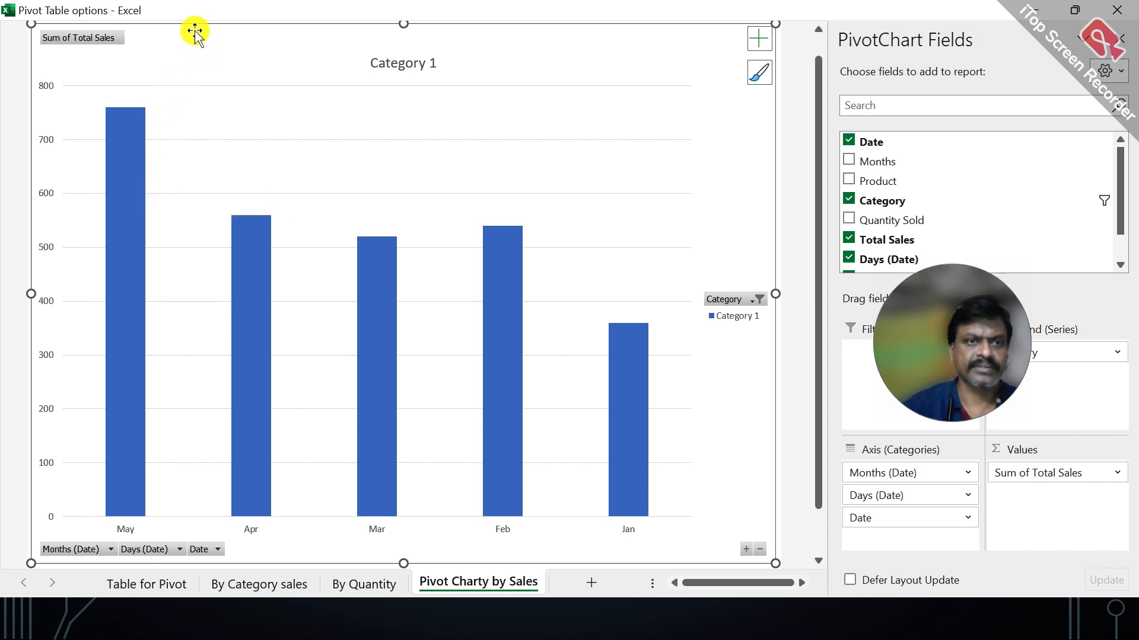
click(760, 300)
click(592, 309)
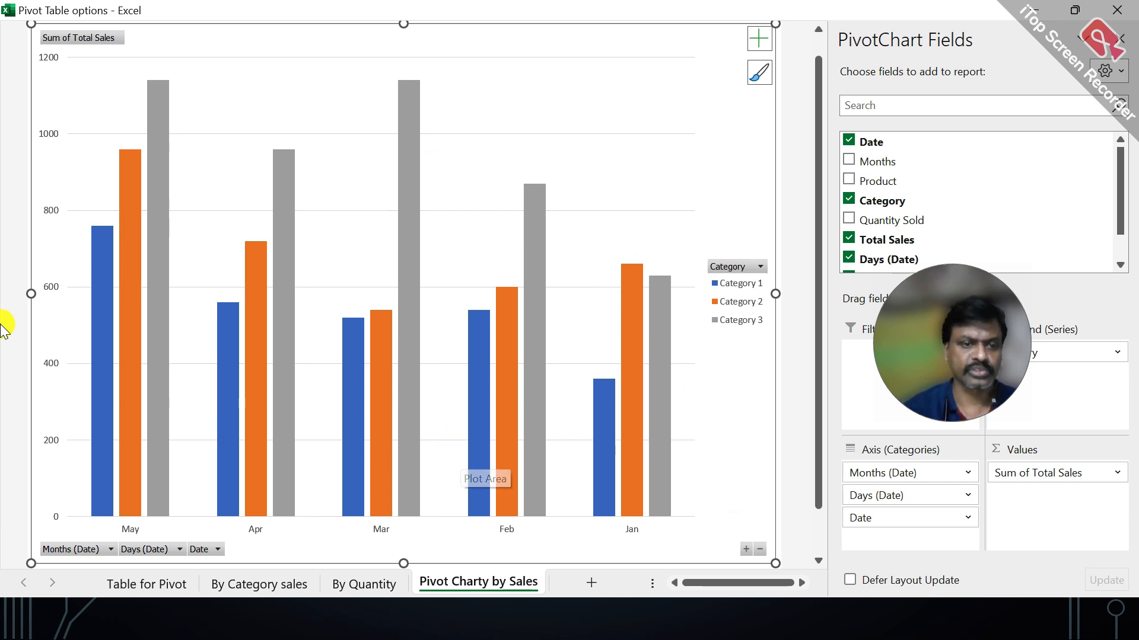
Review the filter choices of the PivotChart's Days (Date) and Date fields without applying any filter.
click(183, 548)
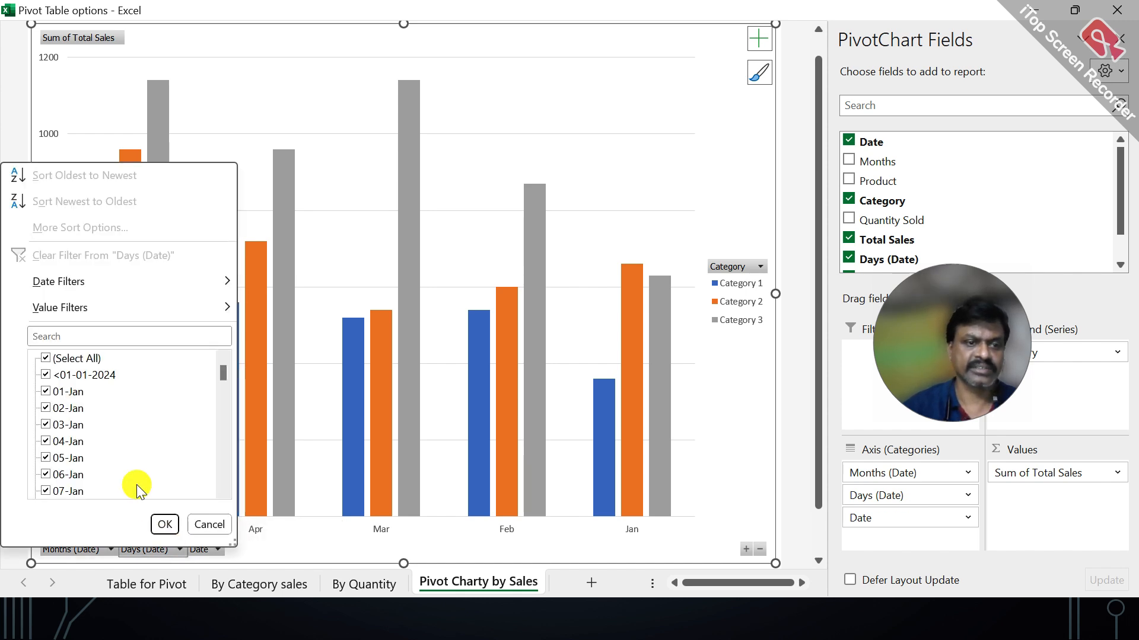
click(204, 524)
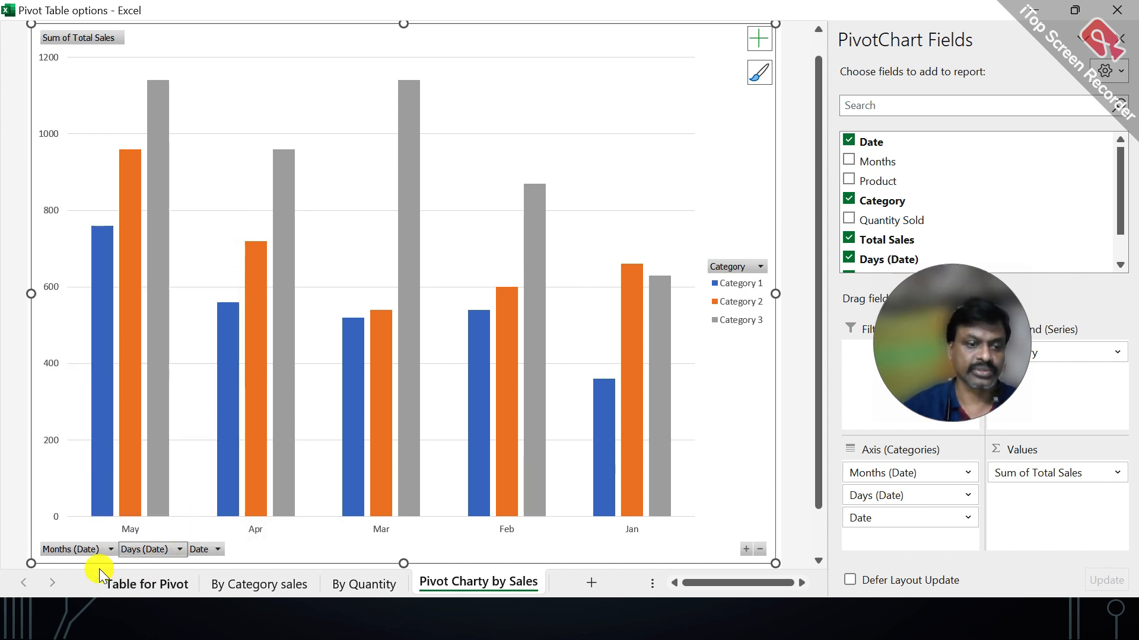
click(216, 549)
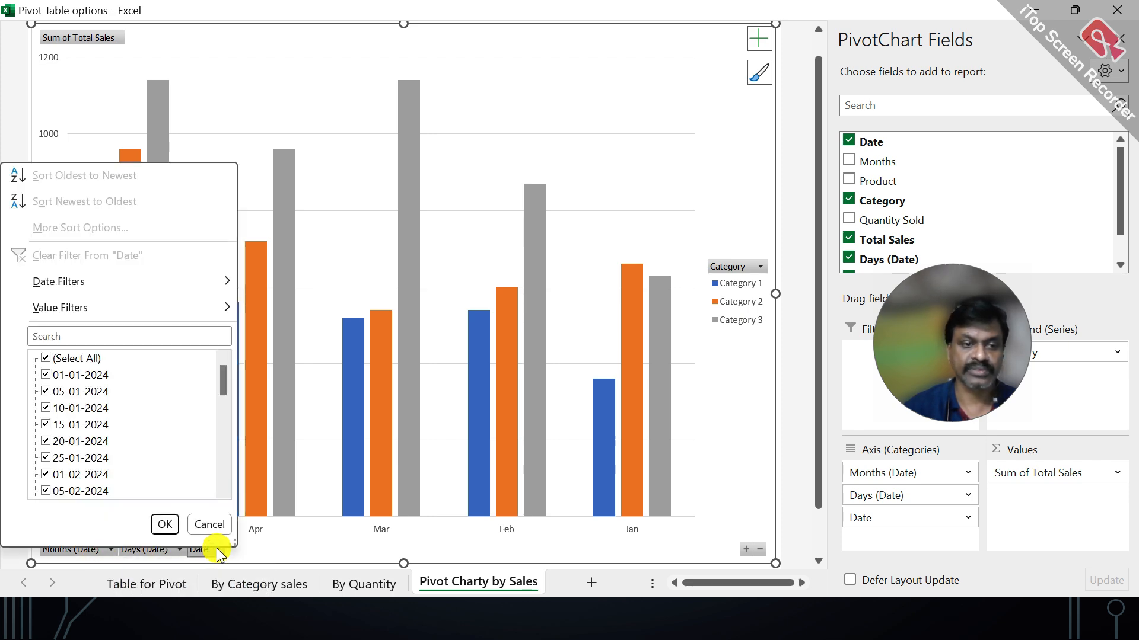
click(296, 546)
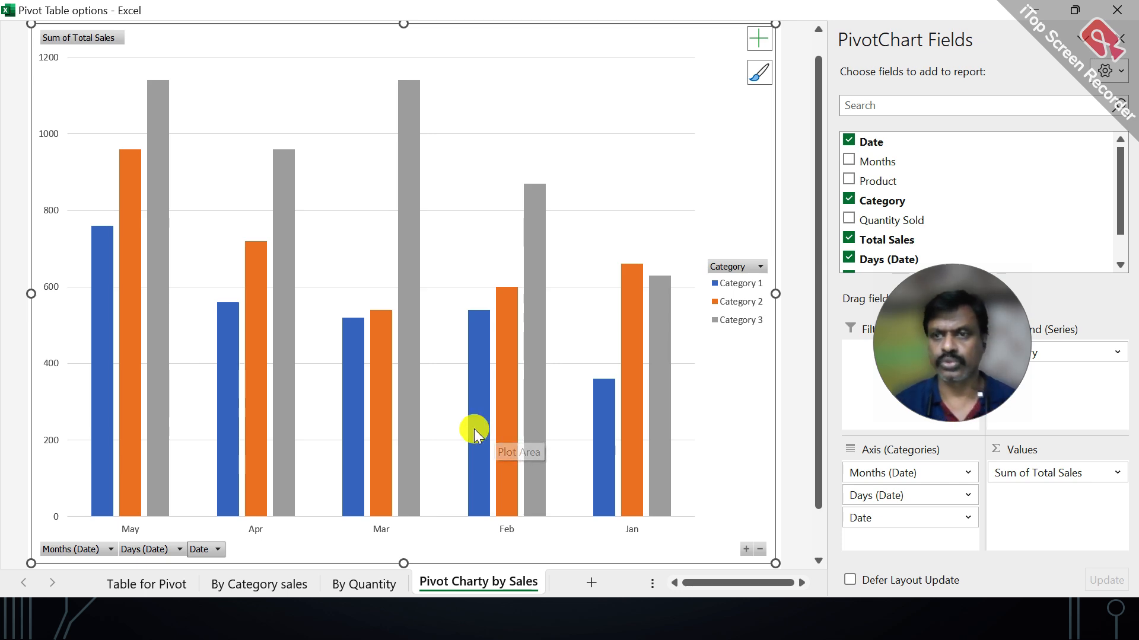
Add data labels to all columns of the PivotChart and review the label formatting options.
mouse_move(475, 430)
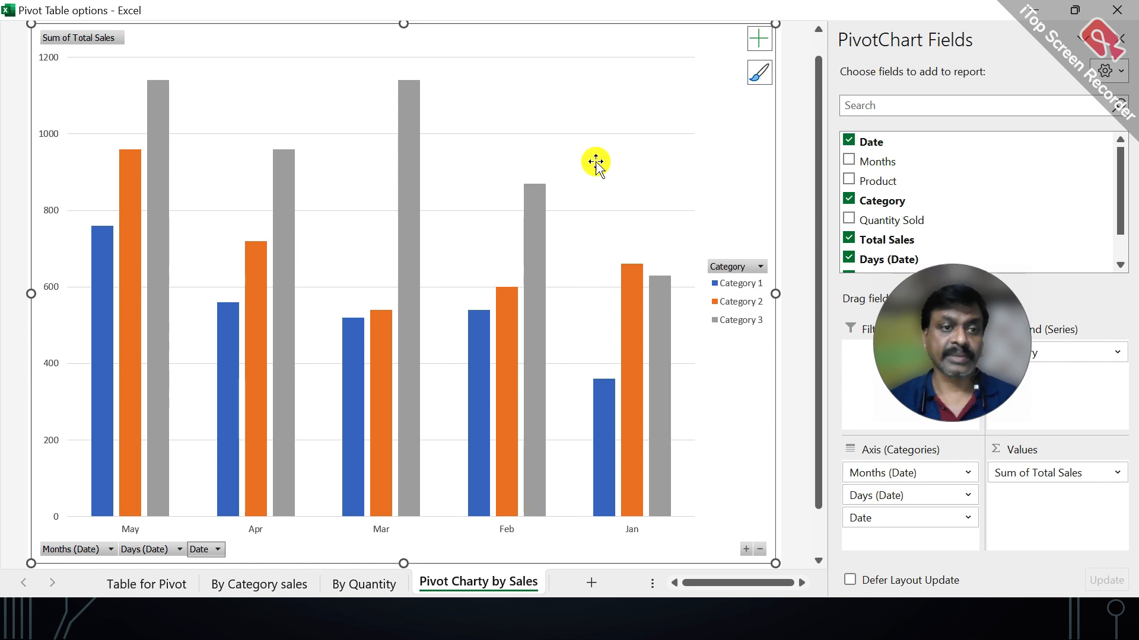
click(759, 39)
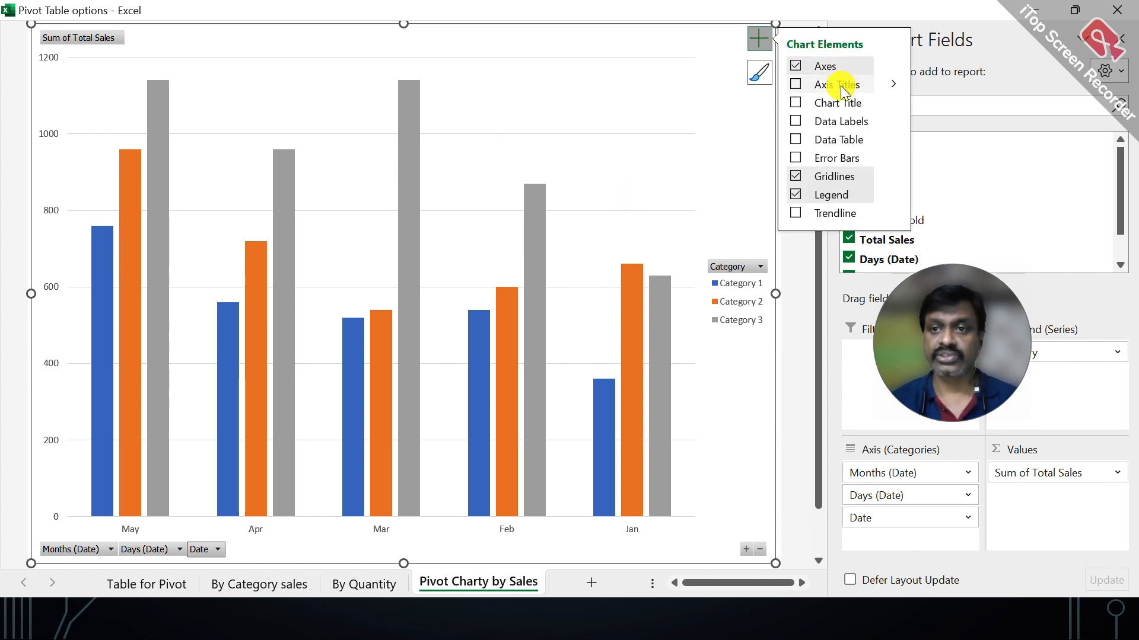
click(797, 123)
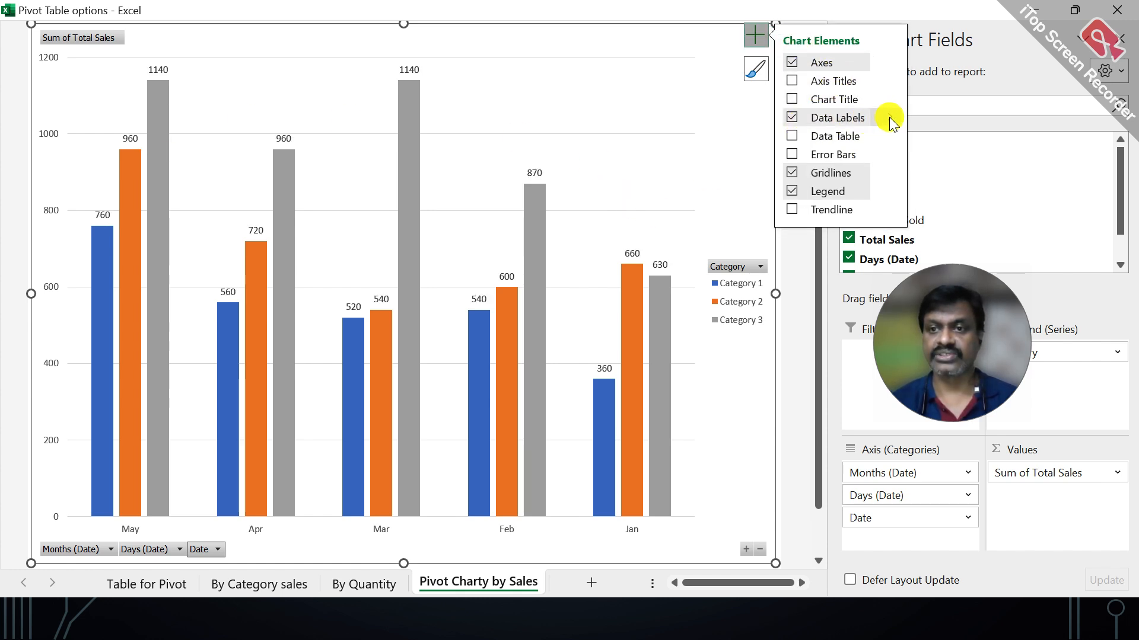
click(893, 120)
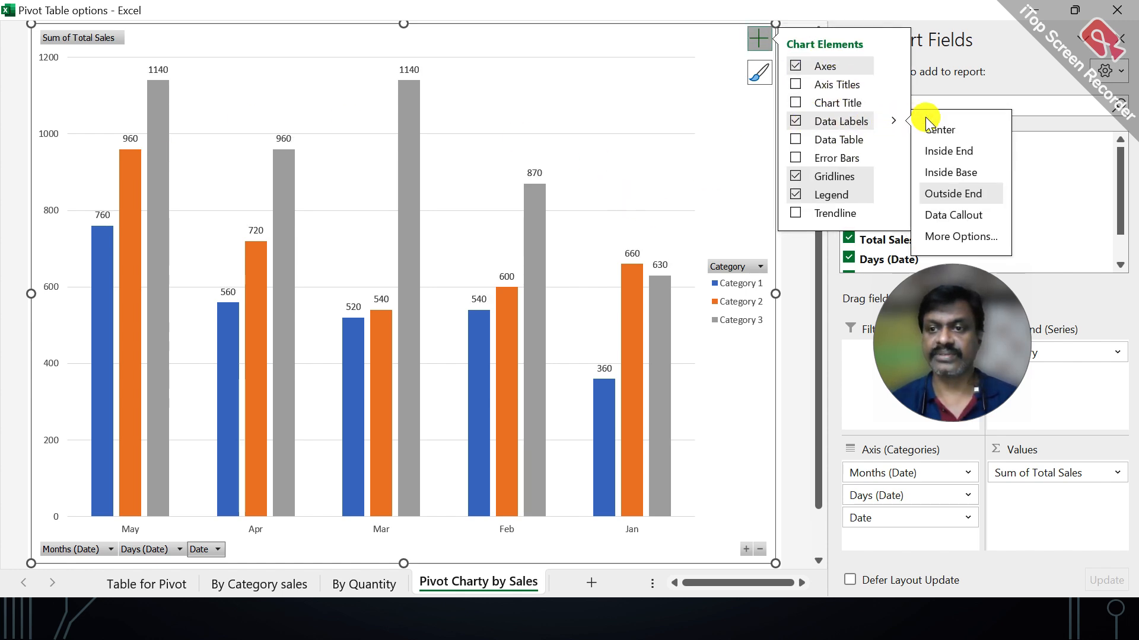
click(959, 236)
drag(943, 343, 500, 31)
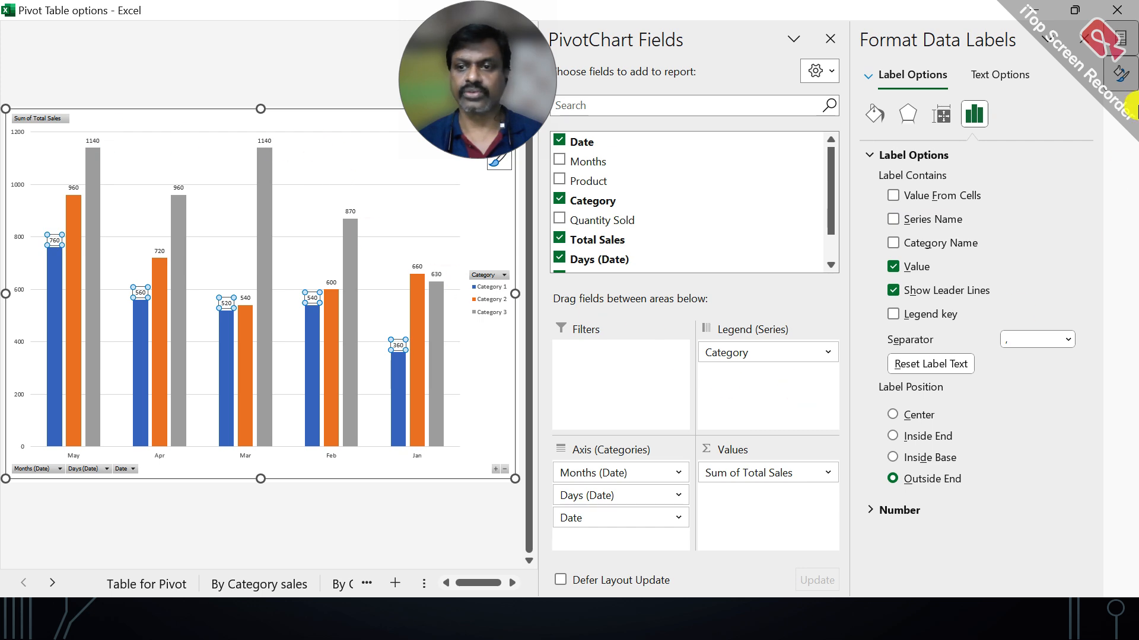
click(1085, 39)
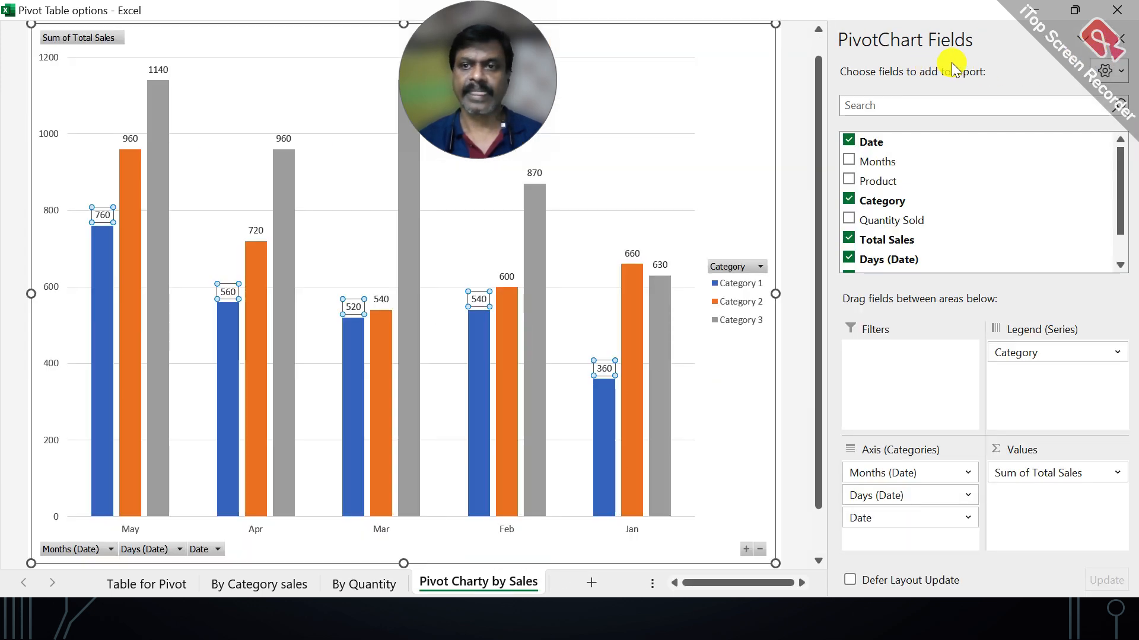
click(798, 168)
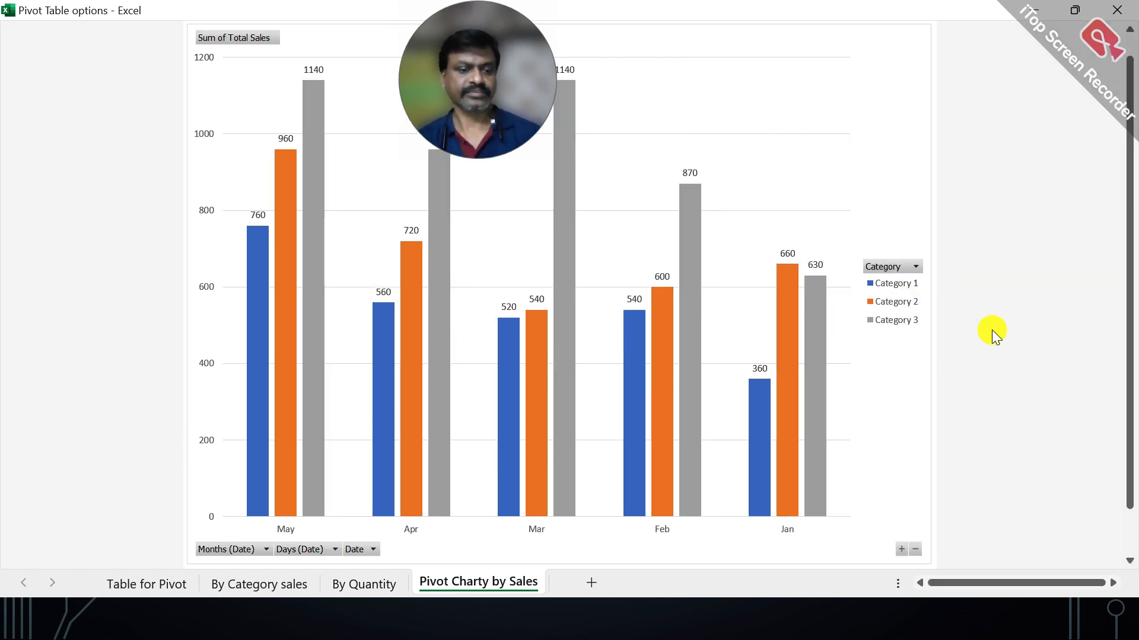
Leave full screen view and add the chart title "SALES CHART BY CATEGORY" to the PivotChart.
key(Escape)
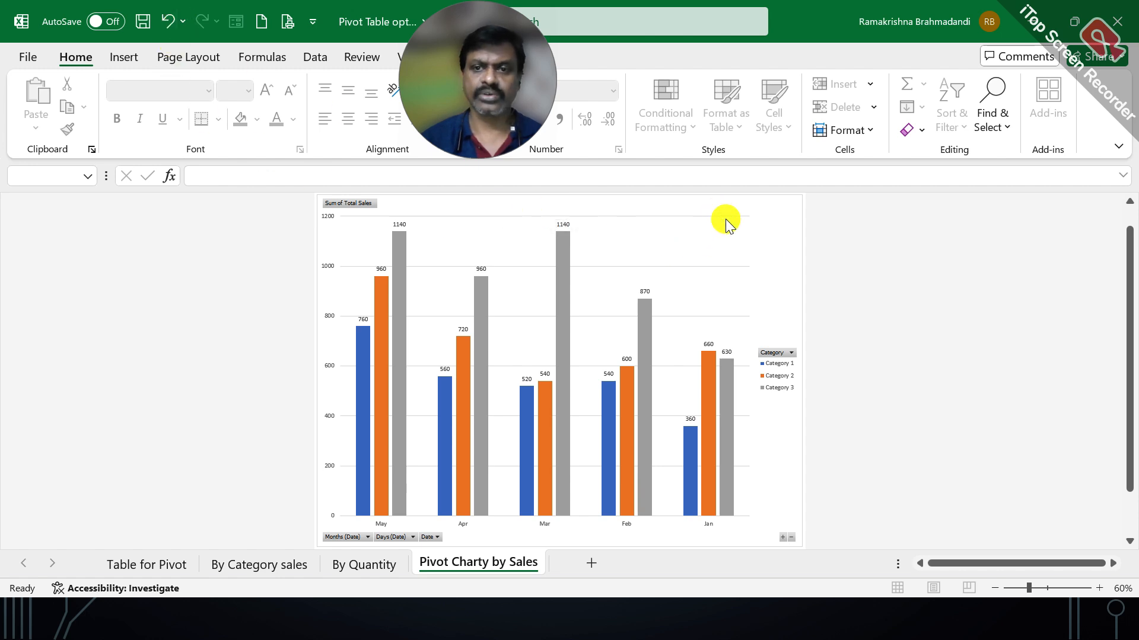
click(790, 225)
click(631, 209)
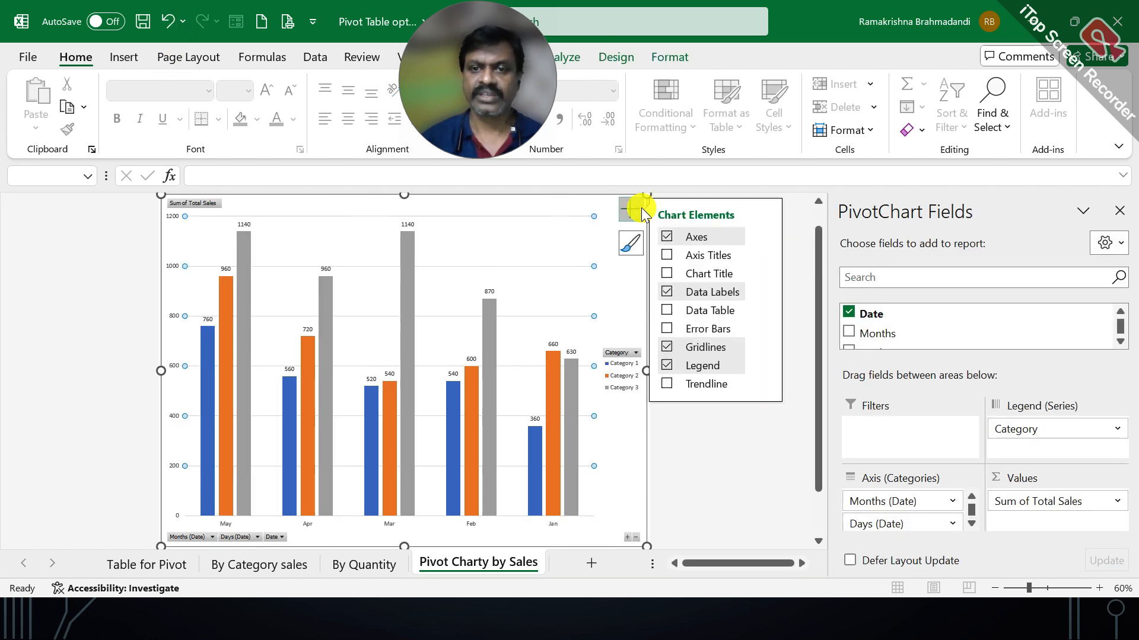
click(703, 276)
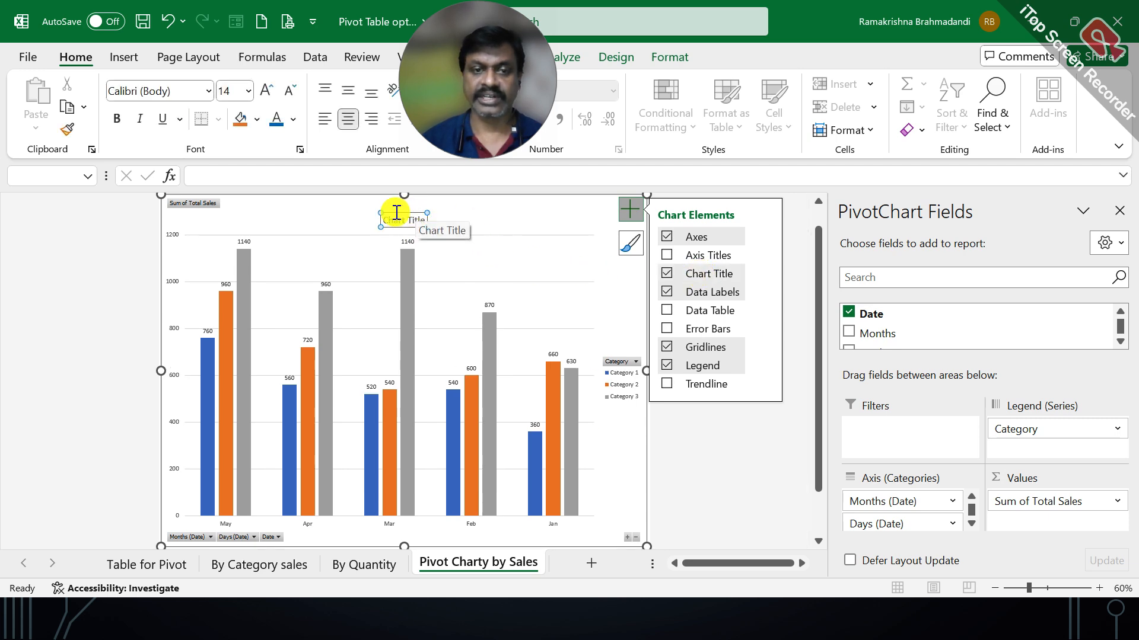
click(378, 213)
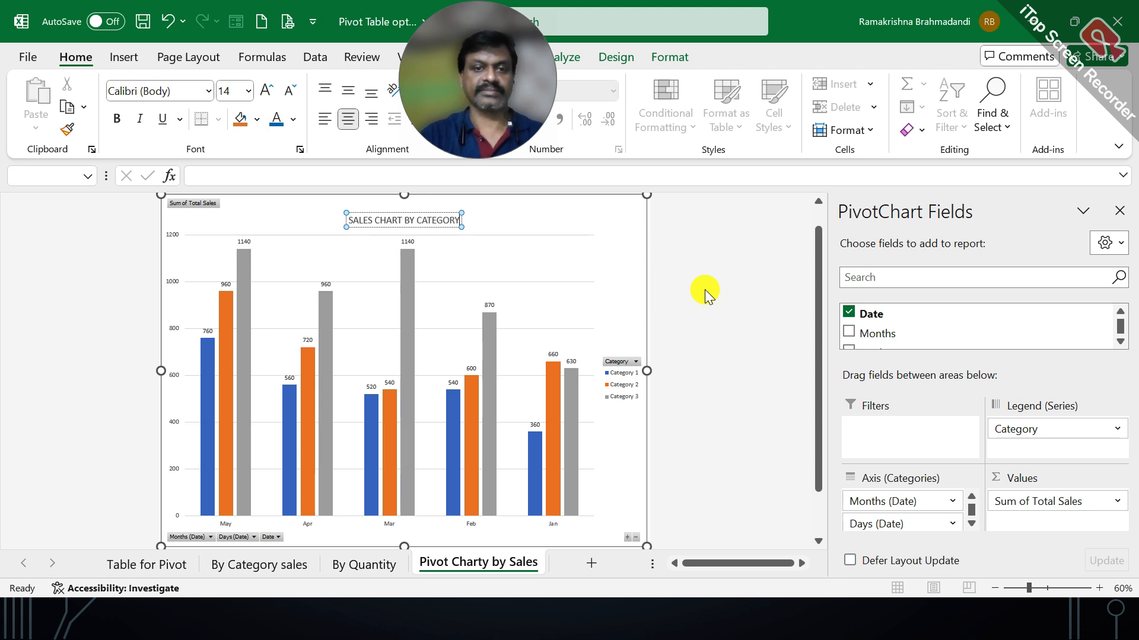
click(616, 244)
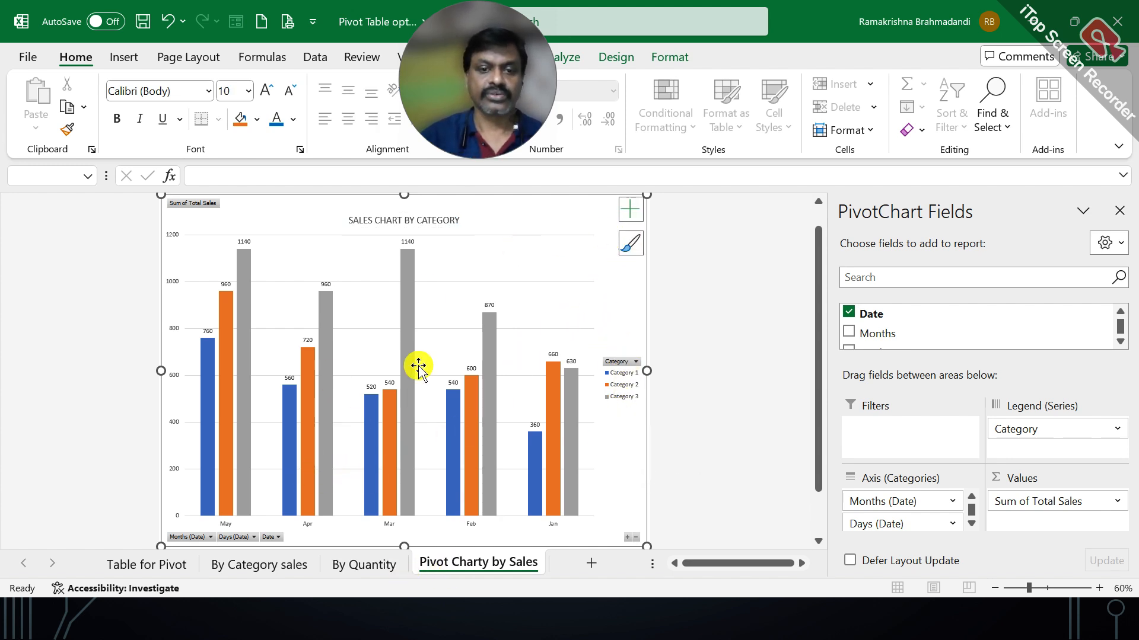
Compare the product and category rows on the Table for Pivot sheet with the monthly totals on the By Category sales sheet.
click(168, 566)
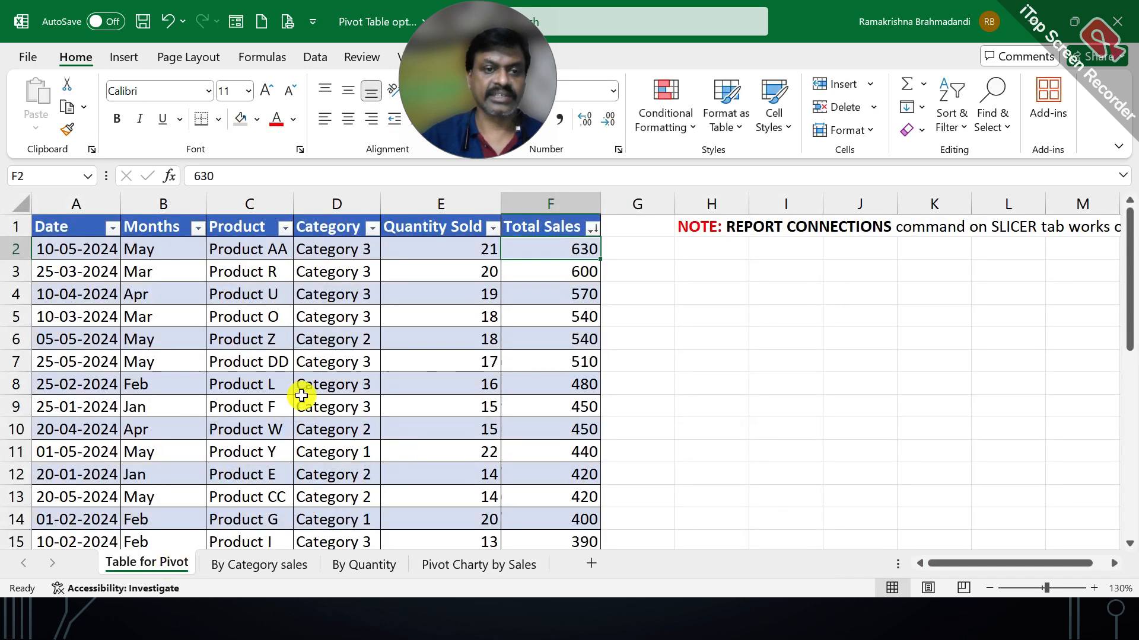
click(311, 303)
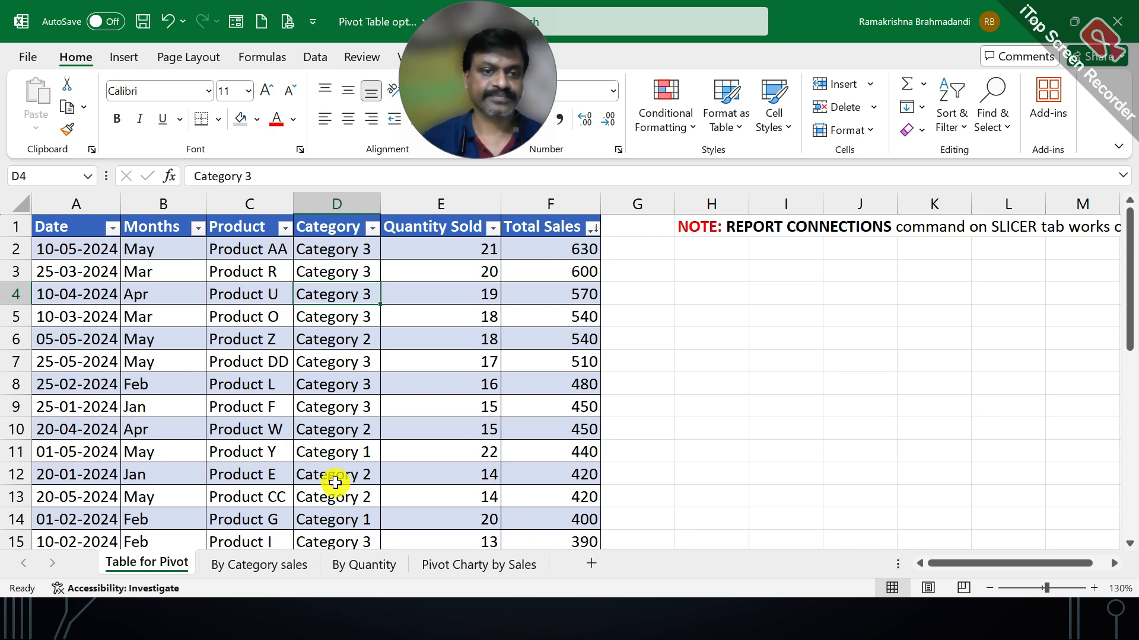
click(256, 291)
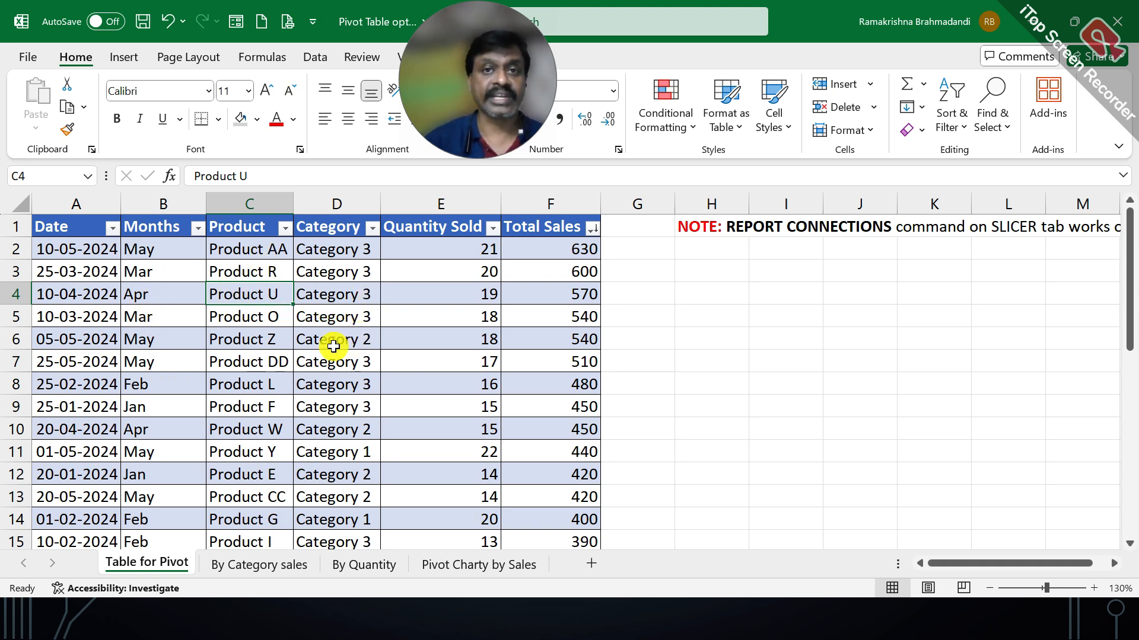
click(267, 564)
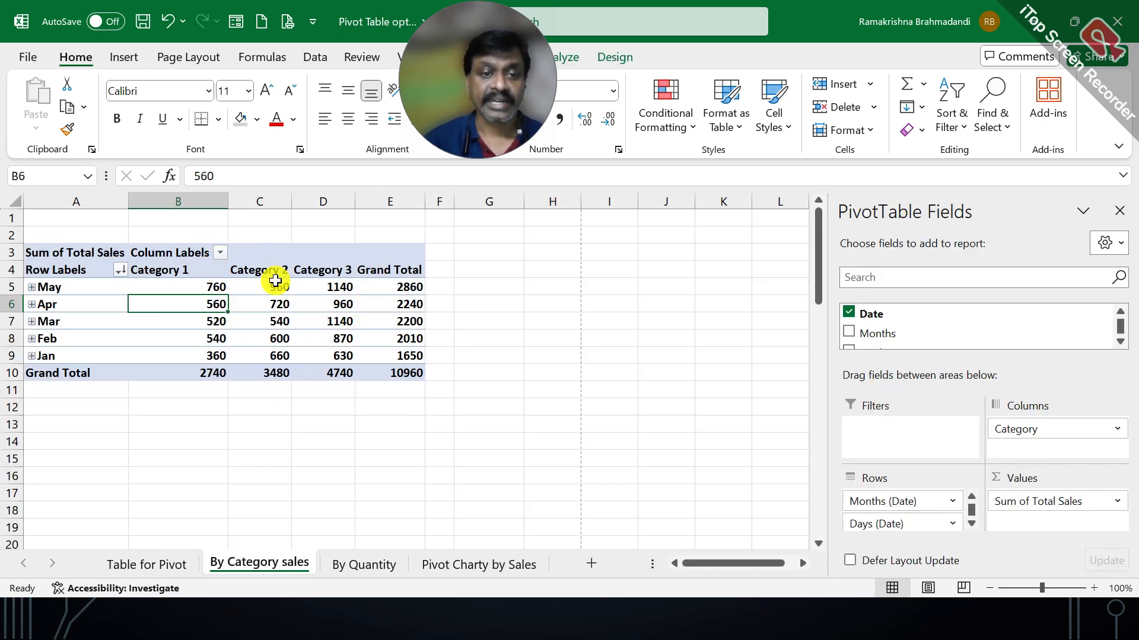
click(214, 287)
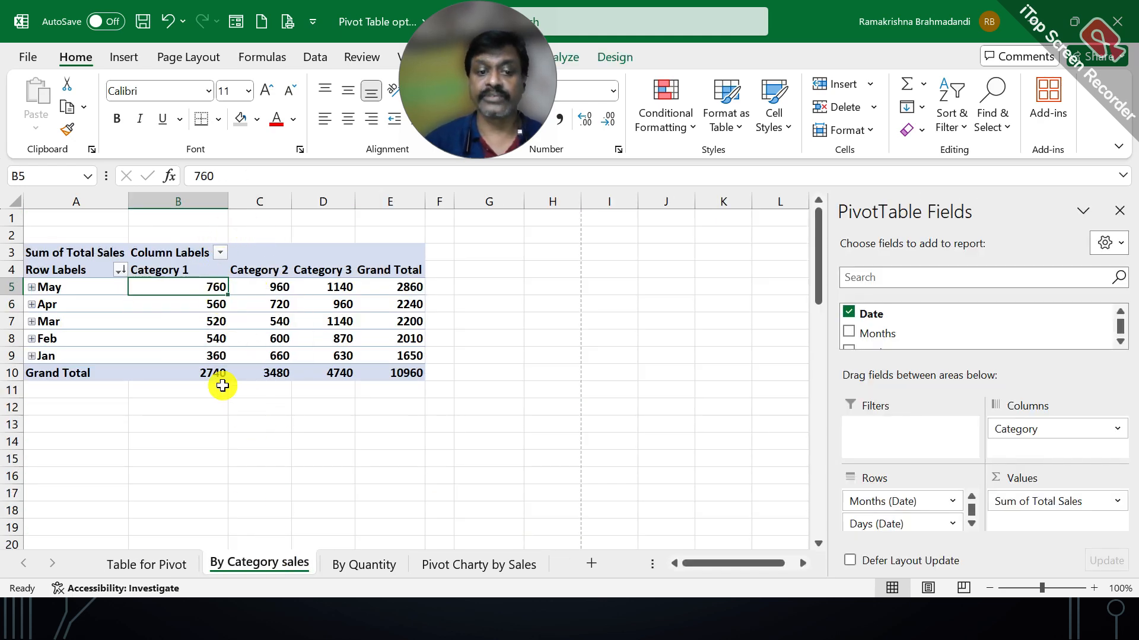
click(148, 564)
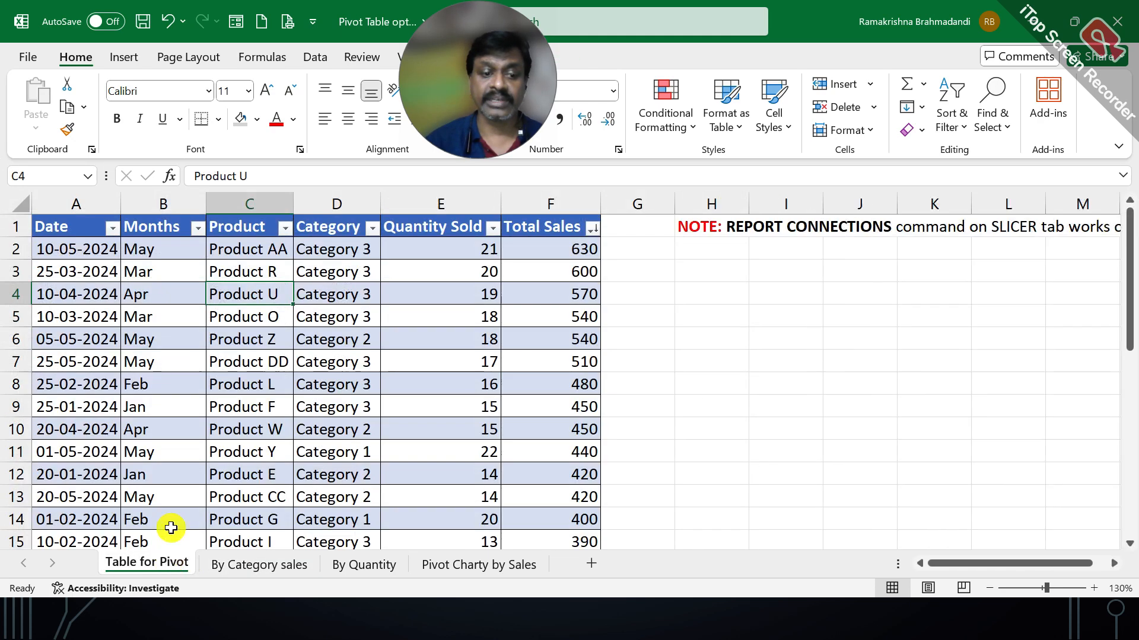
Insert a Date slicer for the source table, place it over columns H to J beside the table, and look through its dates.
click(313, 302)
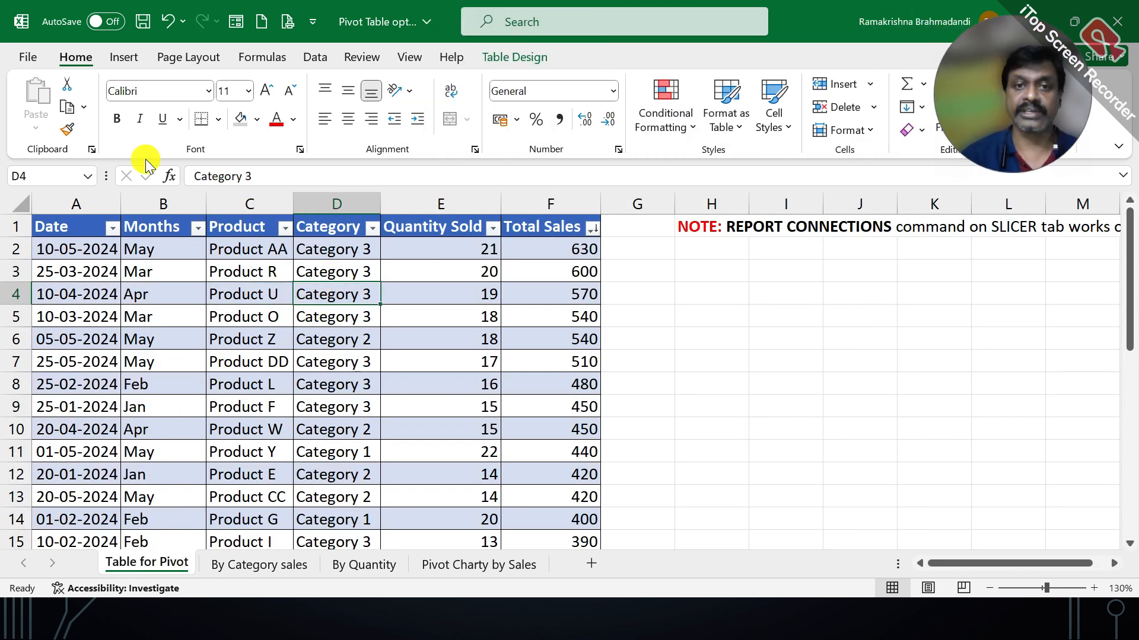
click(127, 61)
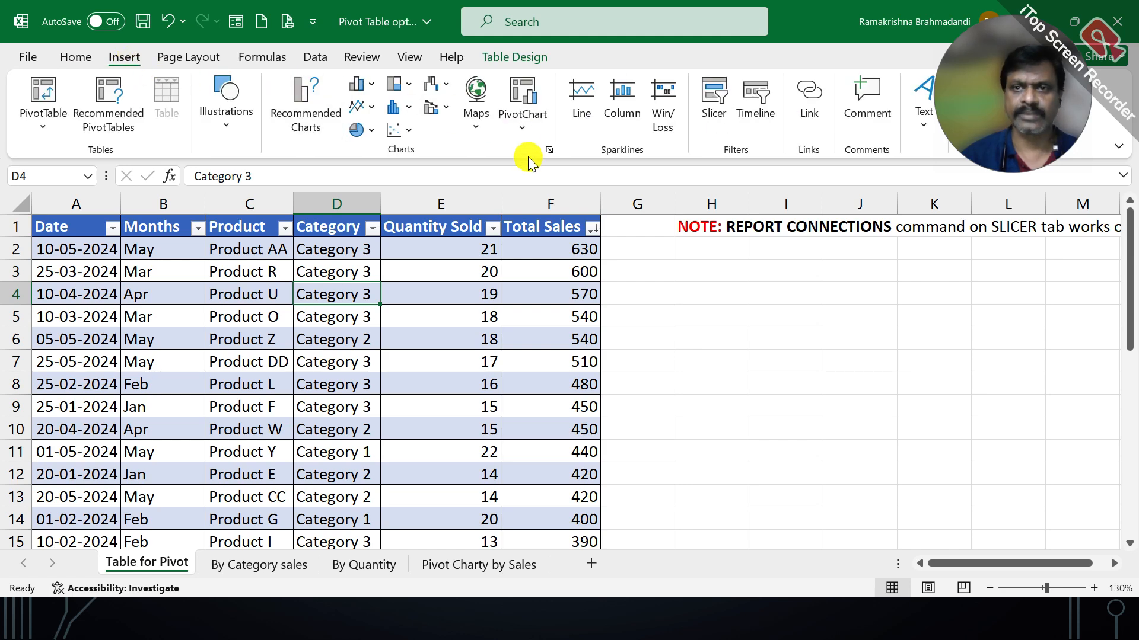
click(713, 118)
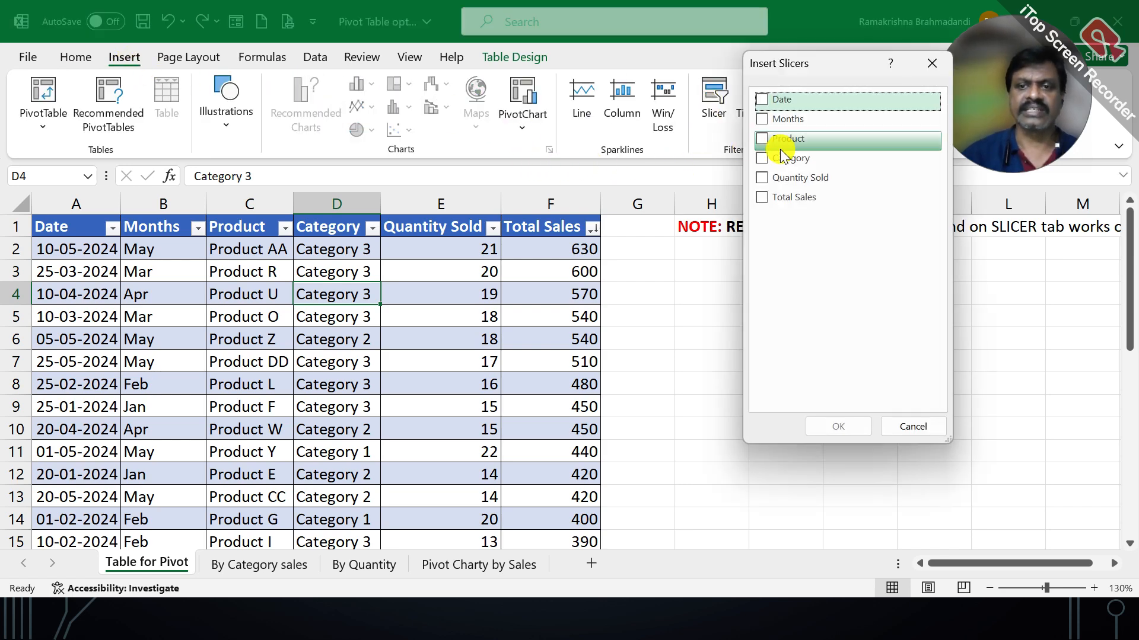
click(766, 102)
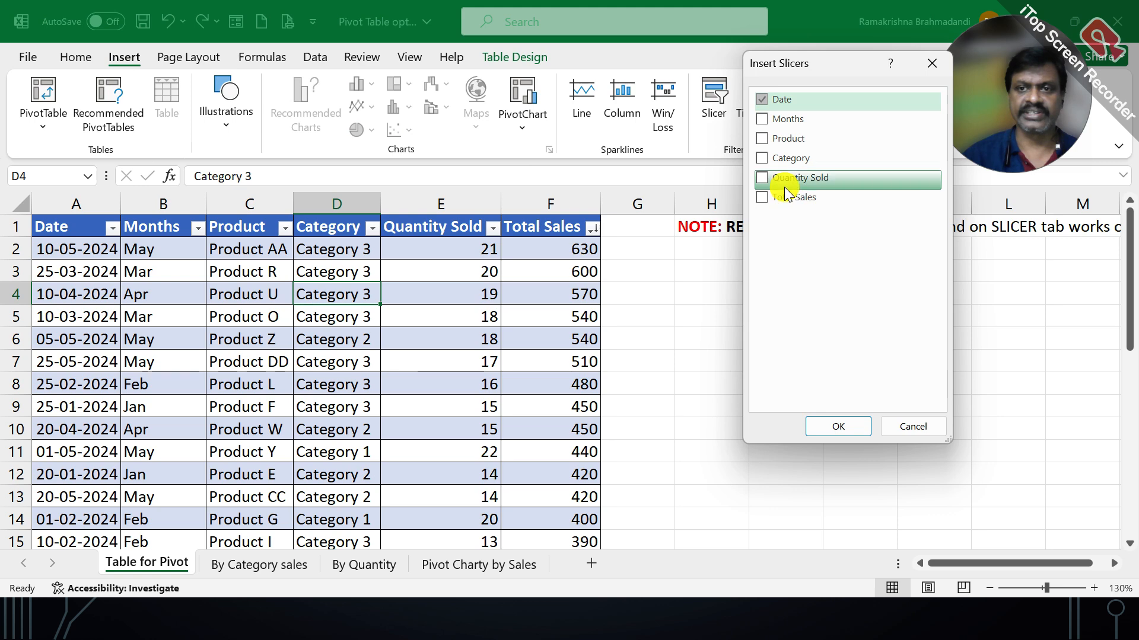
click(838, 425)
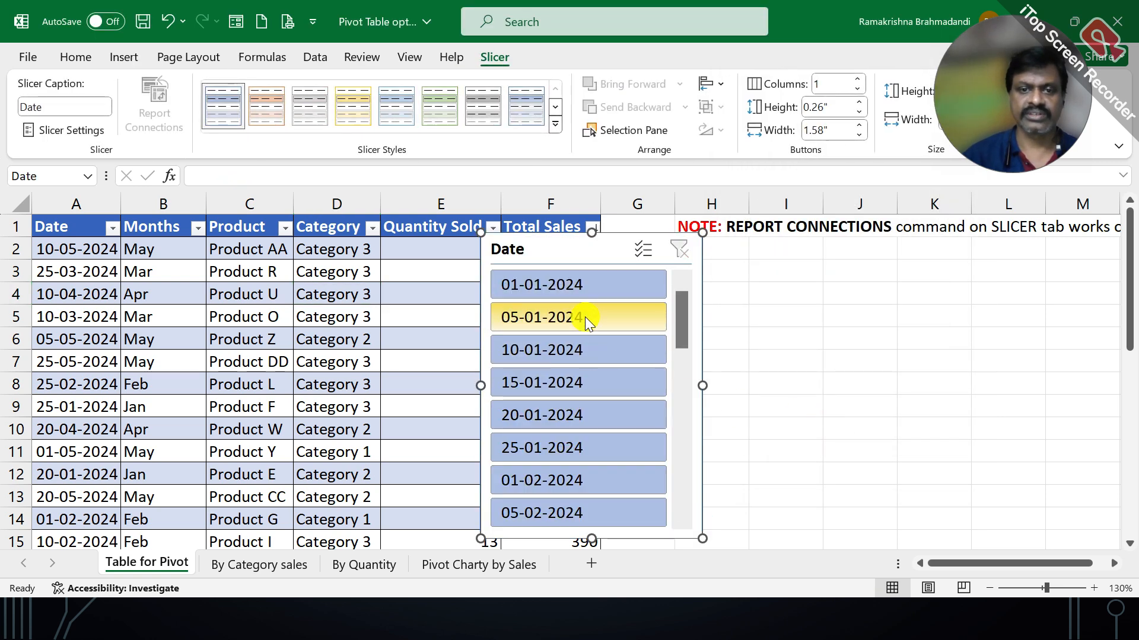
drag(592, 250, 780, 243)
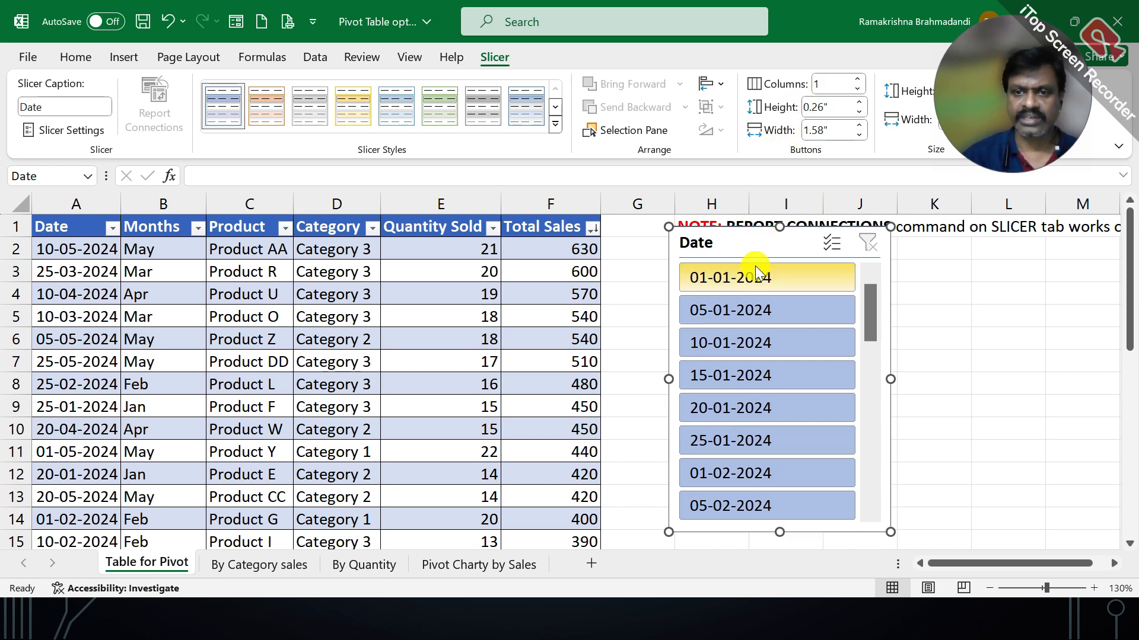
scroll(820, 380, down, 6)
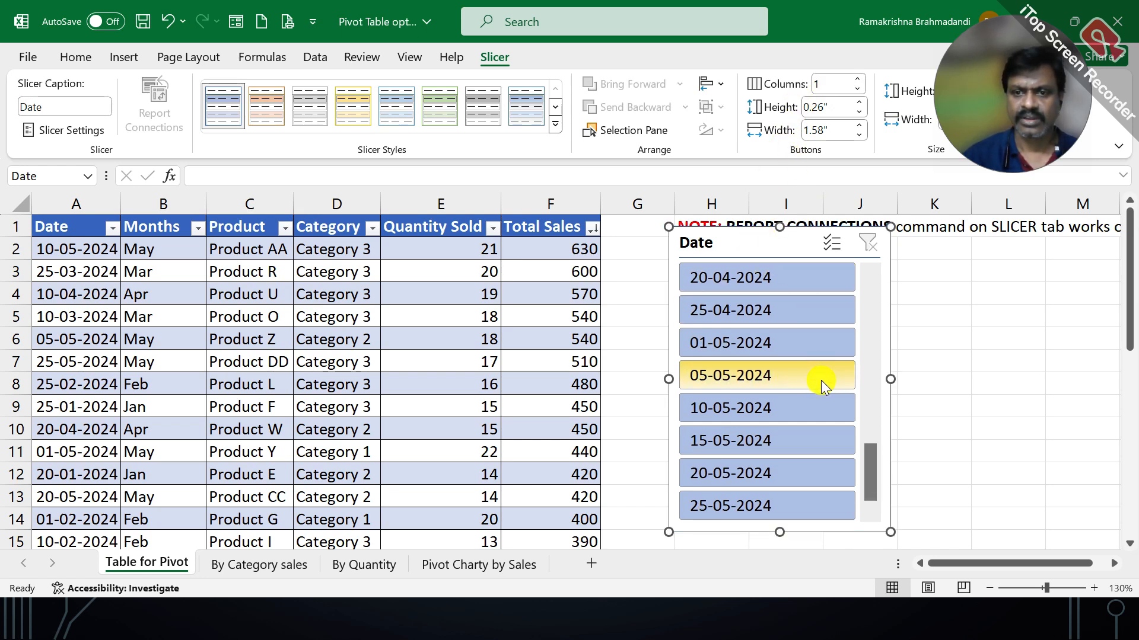
scroll(821, 379, up, 6)
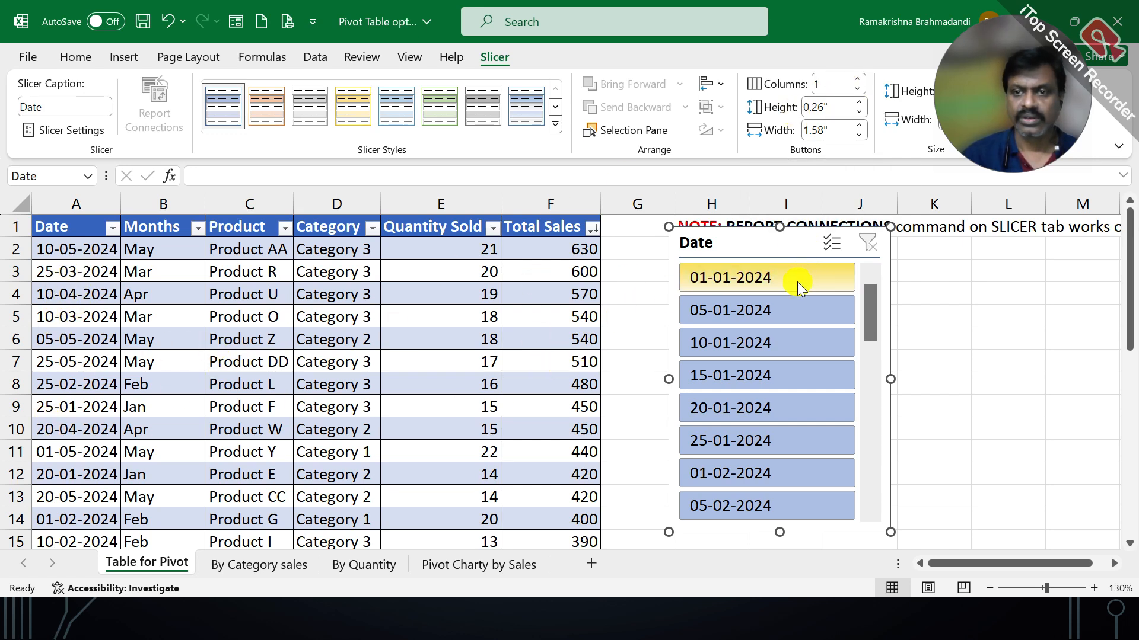
Delete the Date slicer from the Table for Pivot sheet.
click(167, 262)
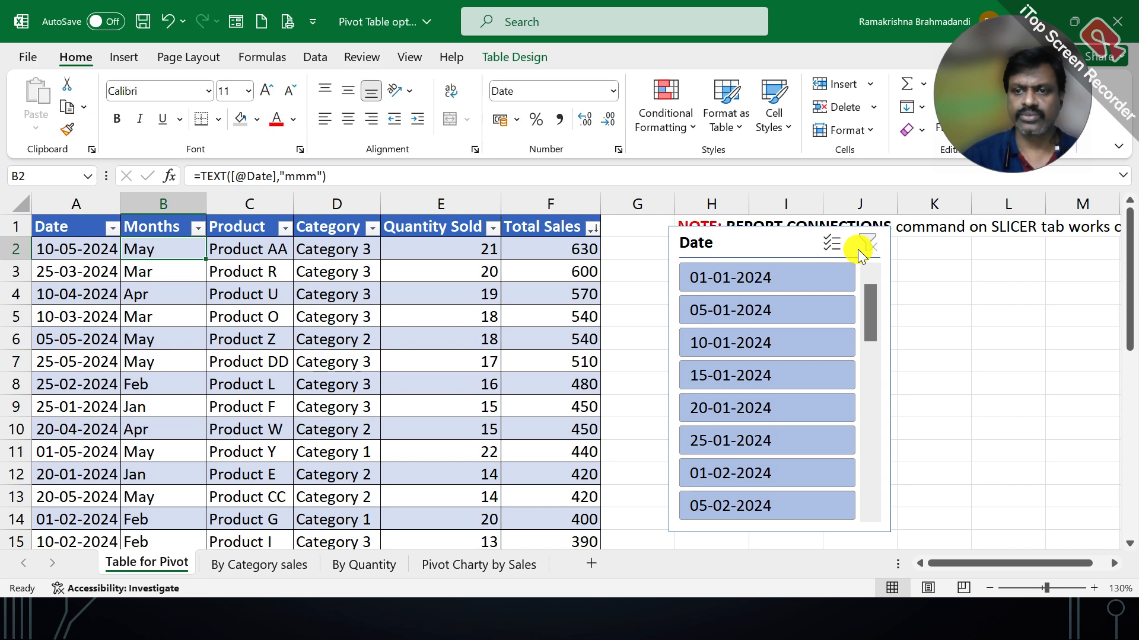
click(771, 236)
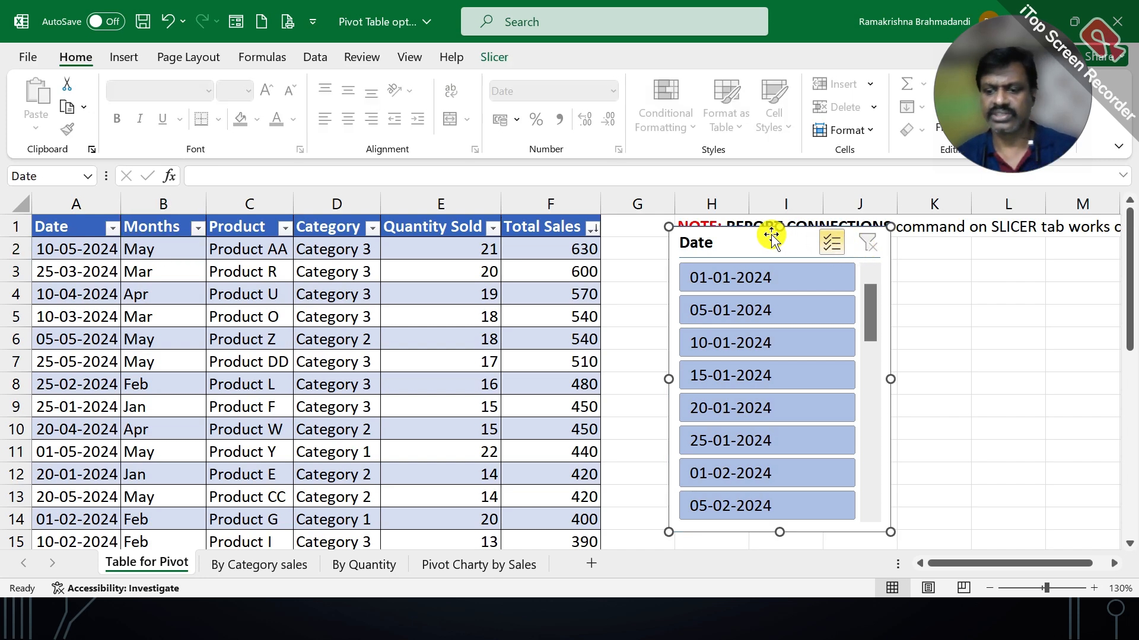
key(Delete)
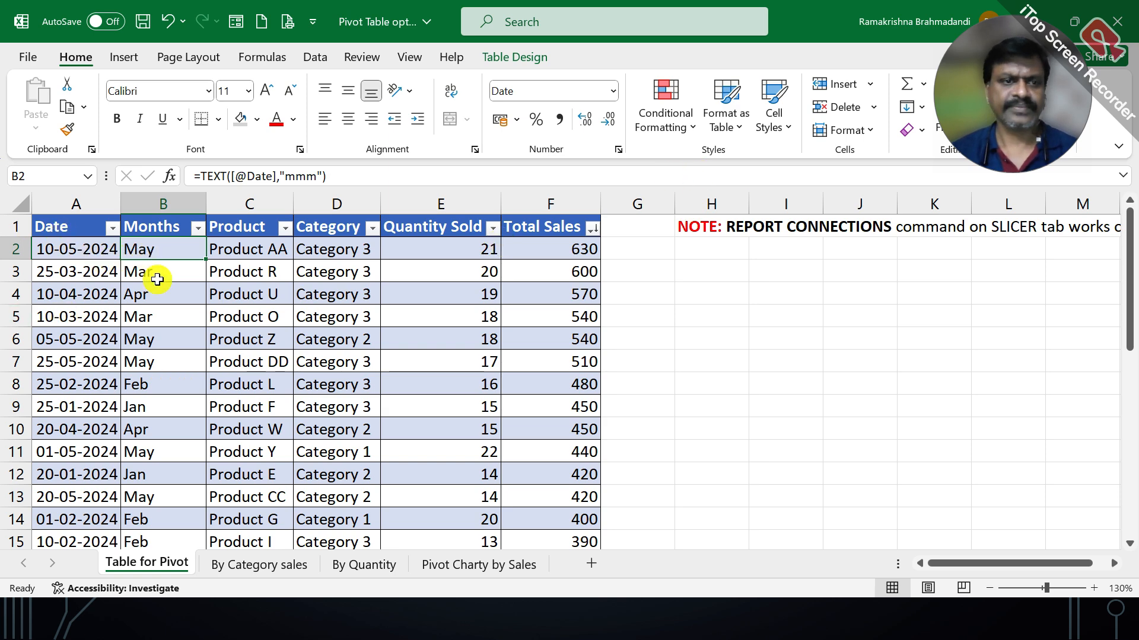
Insert a Months slicer for the source table.
click(123, 59)
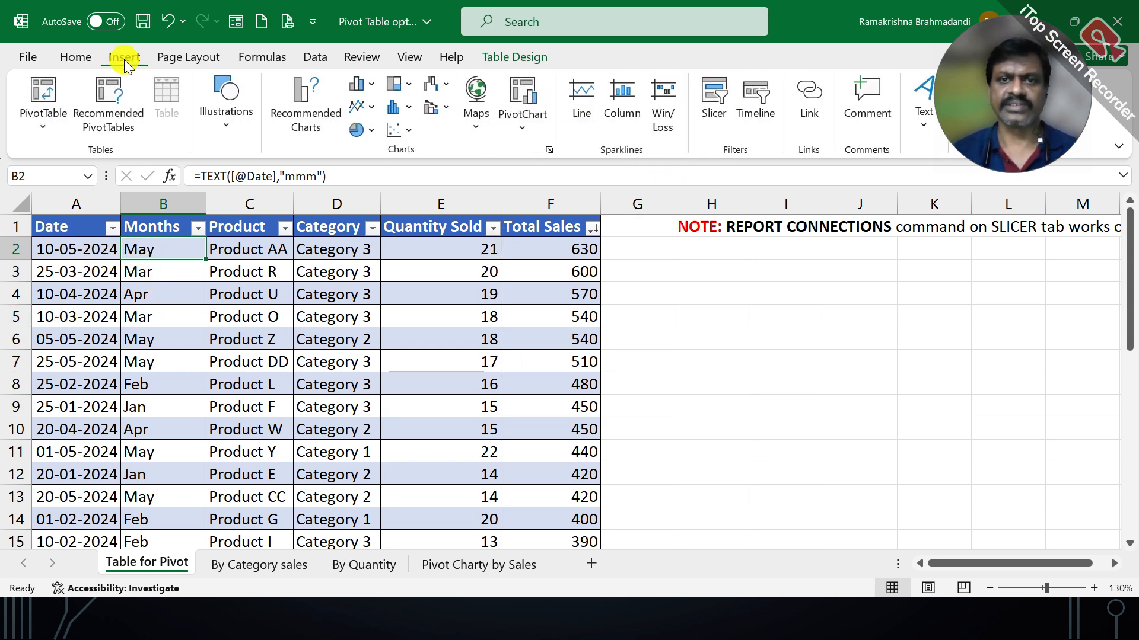
click(723, 100)
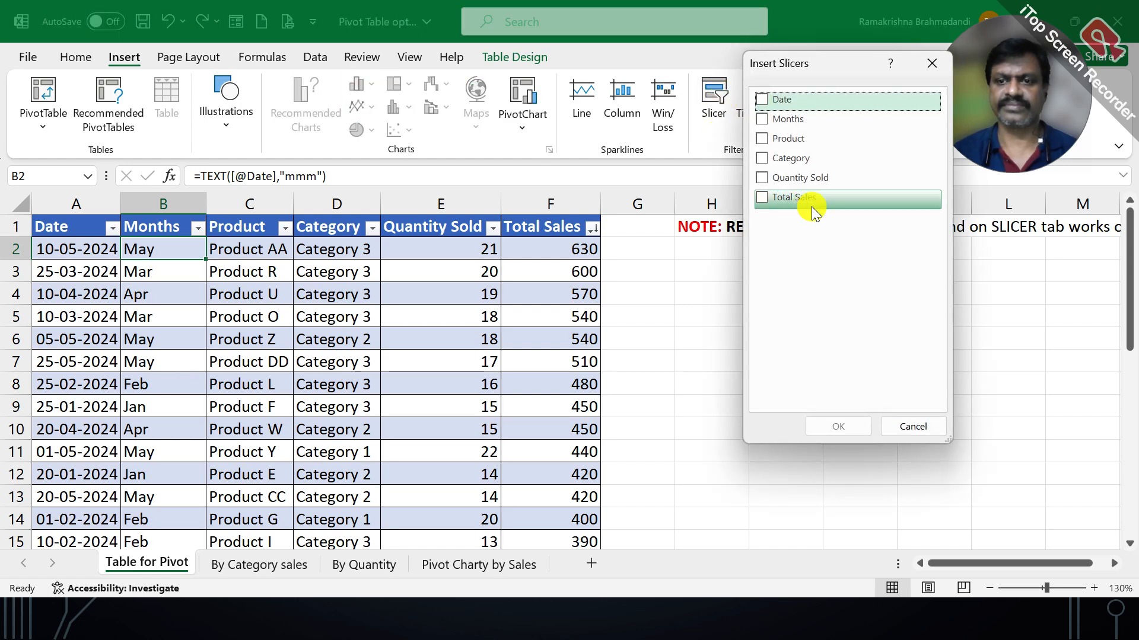
click(761, 118)
click(857, 420)
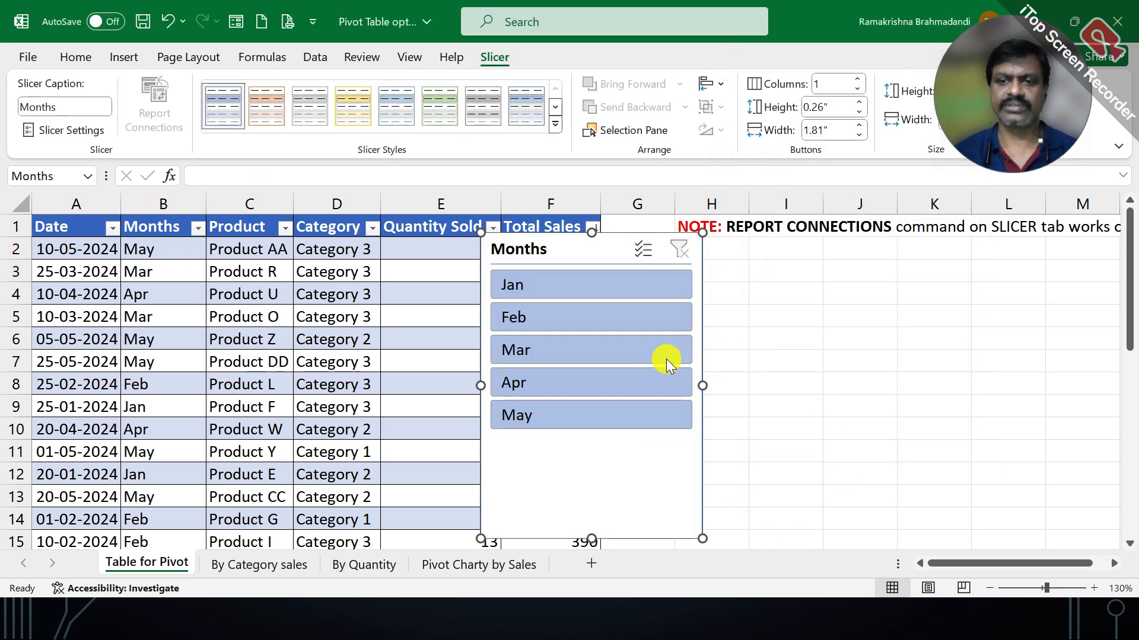
Filter the table to Jan, switch to Mar, add Jan and May to the selection, and clear the Months filter.
click(550, 285)
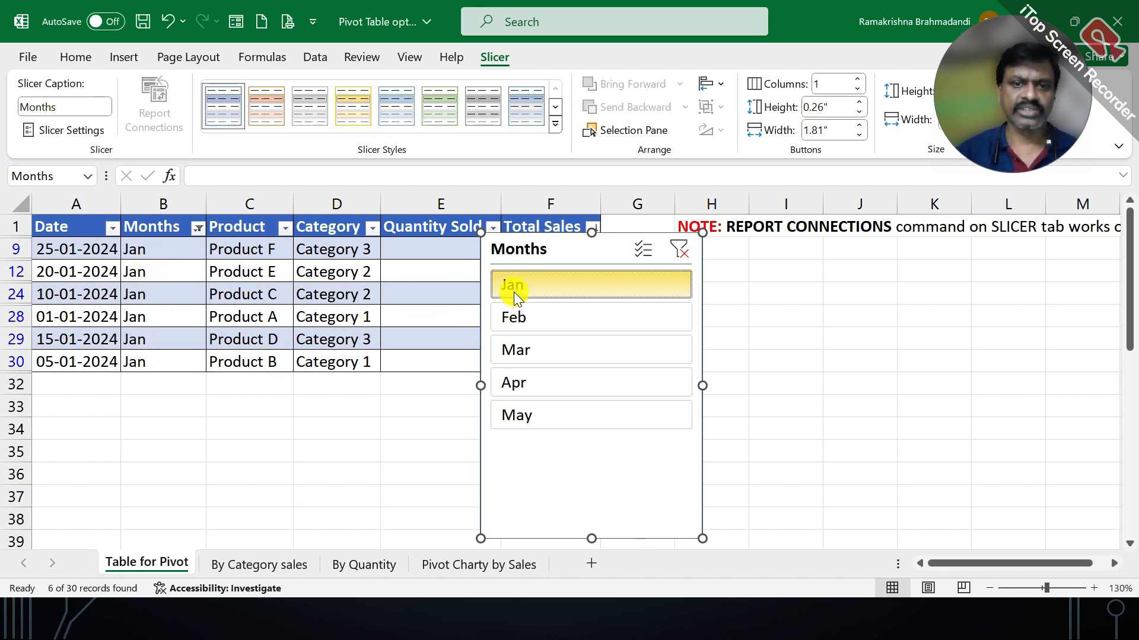
click(540, 351)
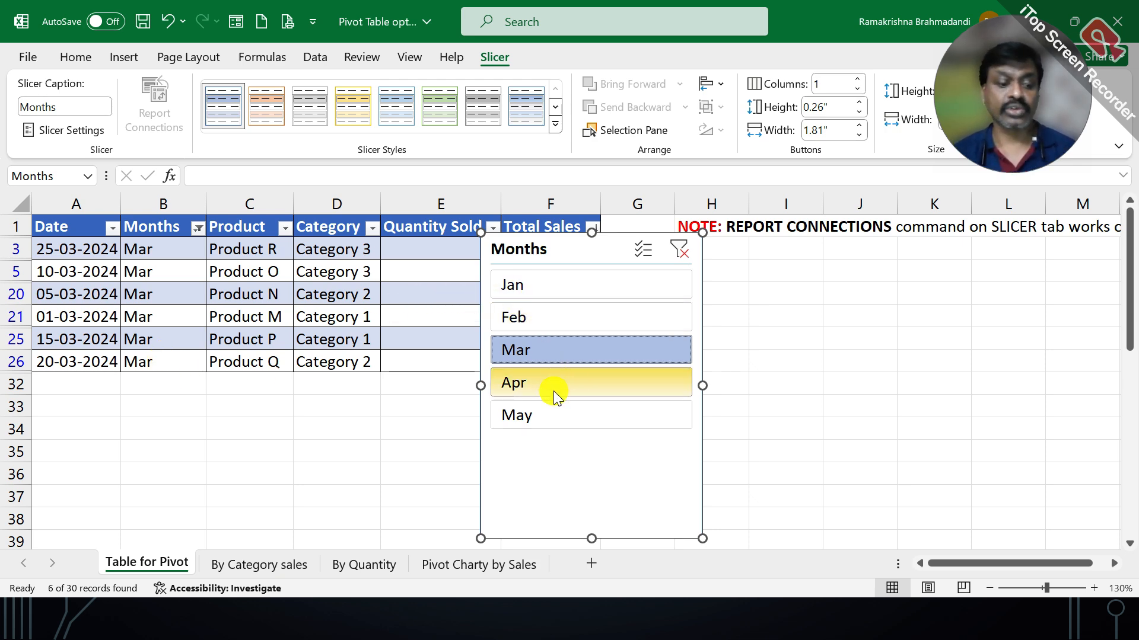
ctrl+click(578, 284)
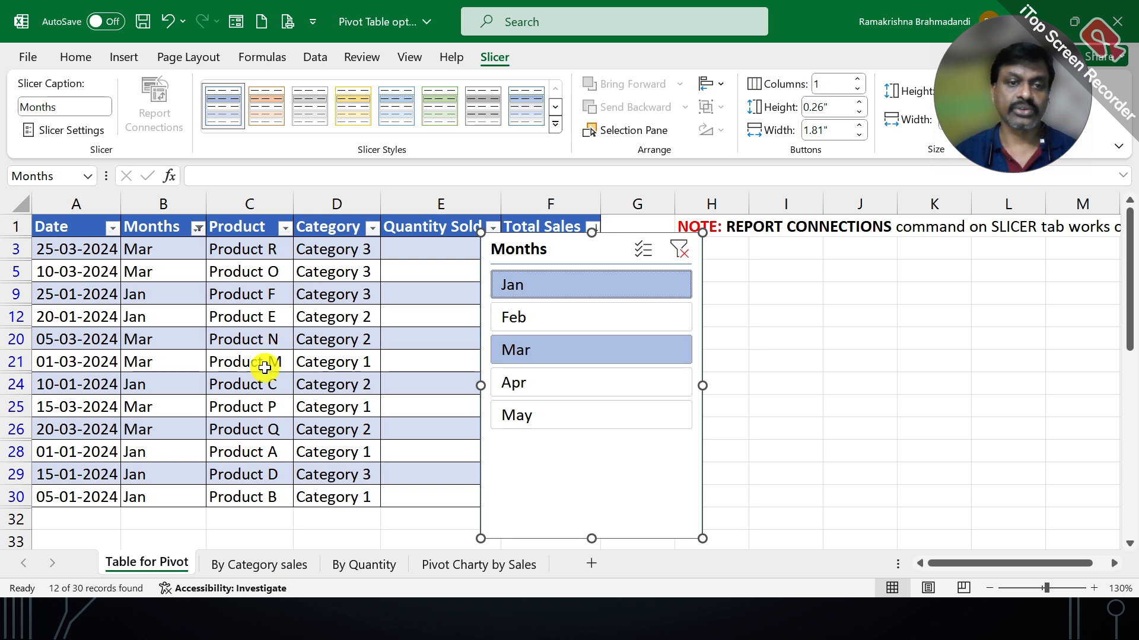
ctrl+click(548, 426)
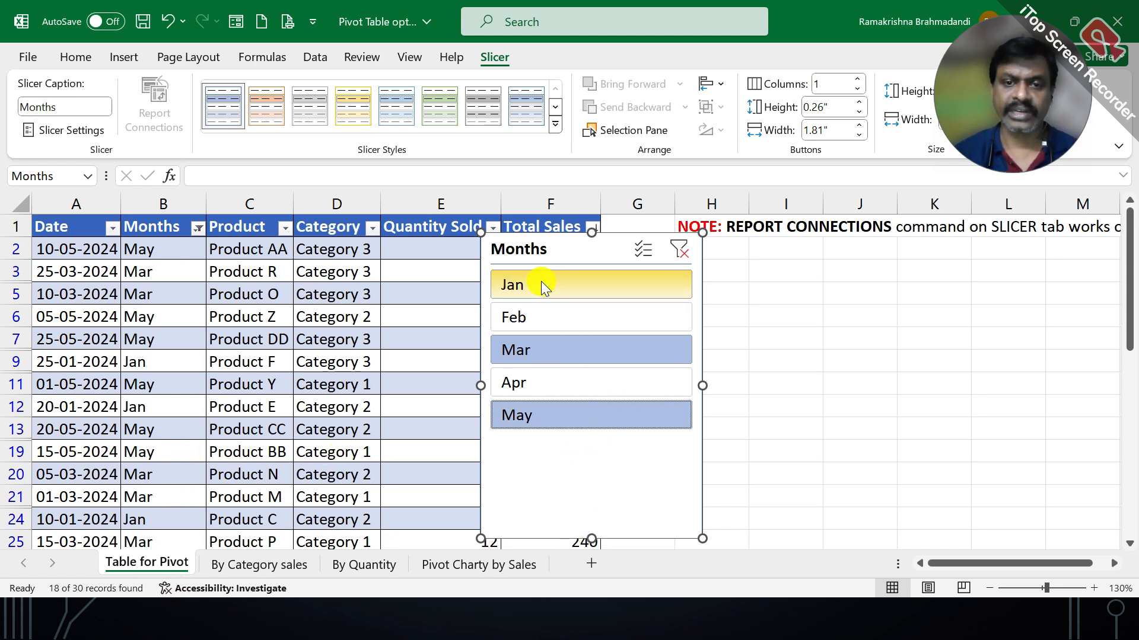
click(682, 254)
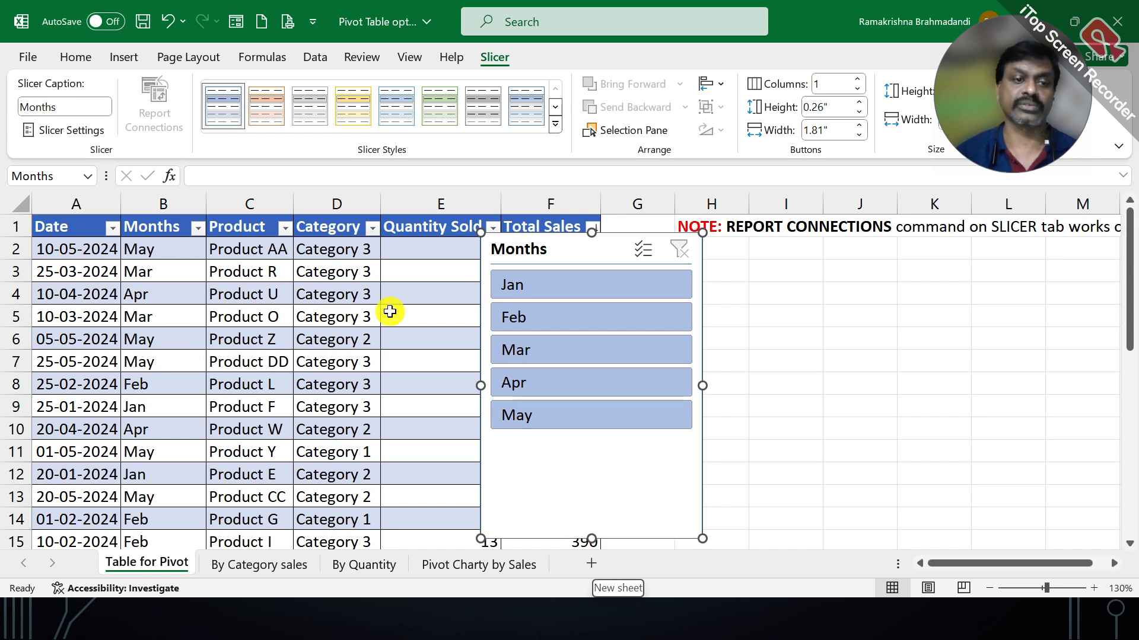
Filter the table to Feb, May and Feb again, one month at a time, with the Months slicer.
click(547, 321)
click(542, 418)
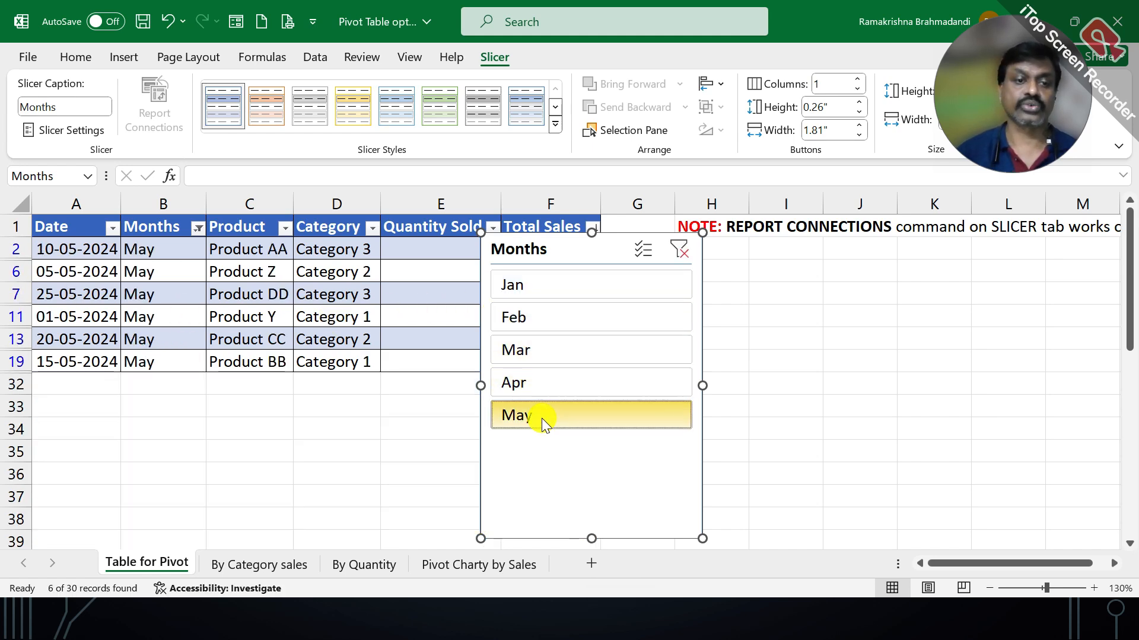
click(550, 334)
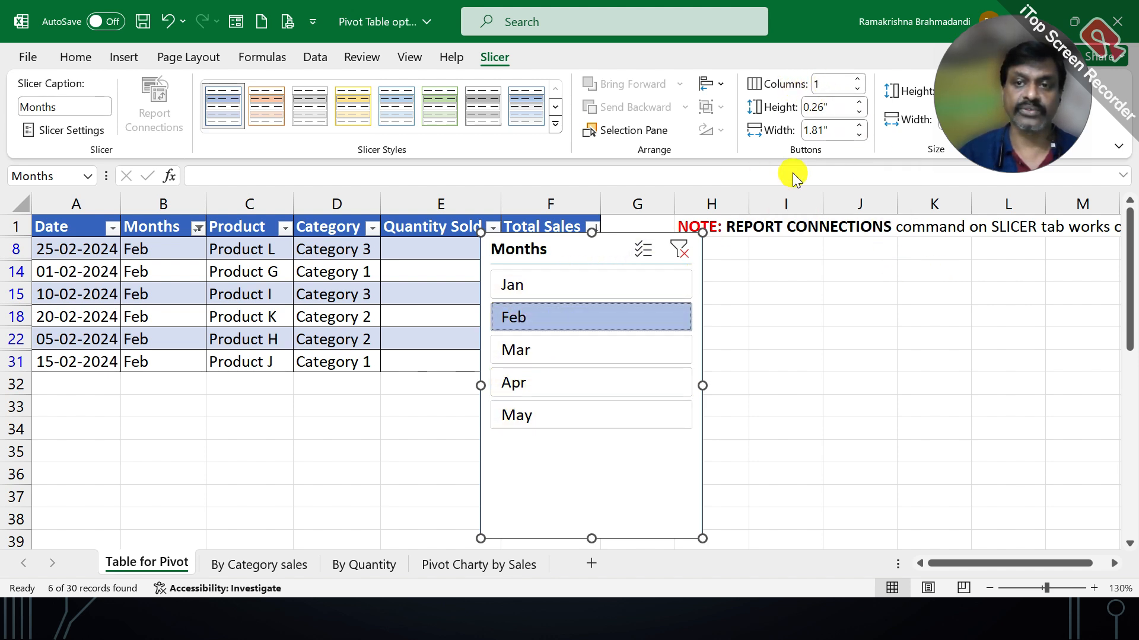
Arrange the Months slicer in 5 columns, resize it to a single row of months, and place it over columns G to L.
click(857, 80)
click(857, 80)
click(857, 80)
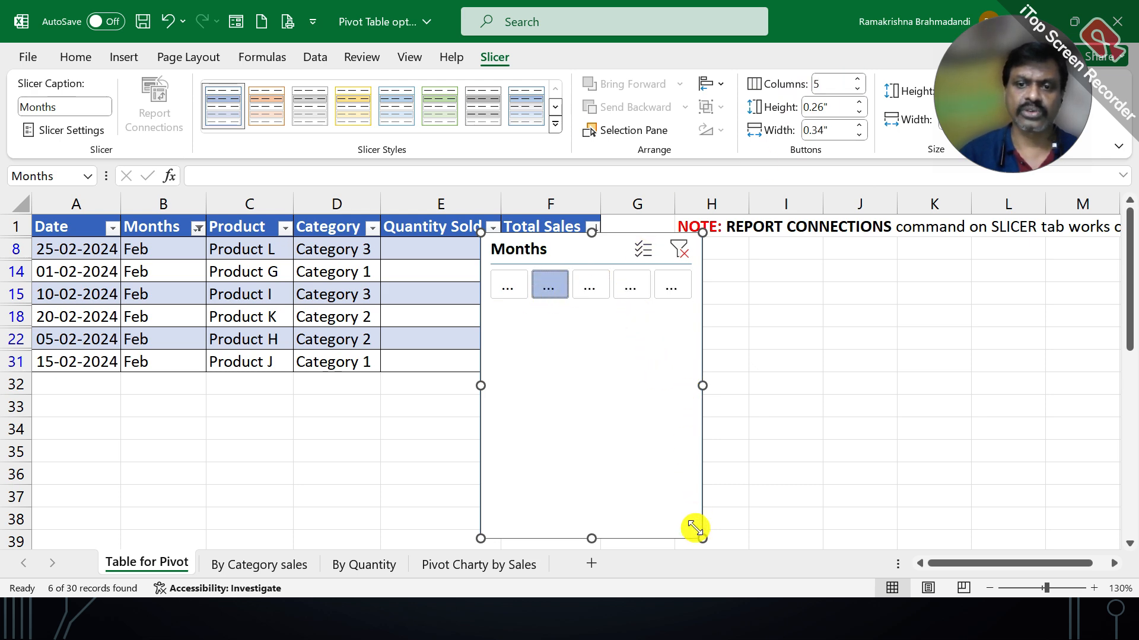
drag(691, 535, 843, 306)
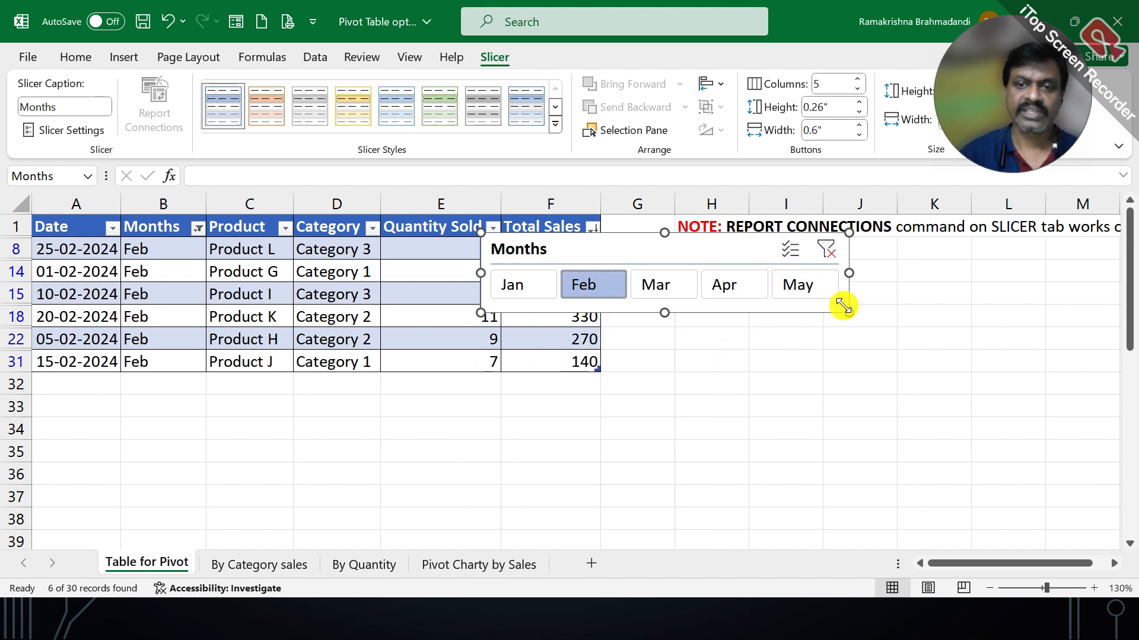
drag(708, 244, 837, 240)
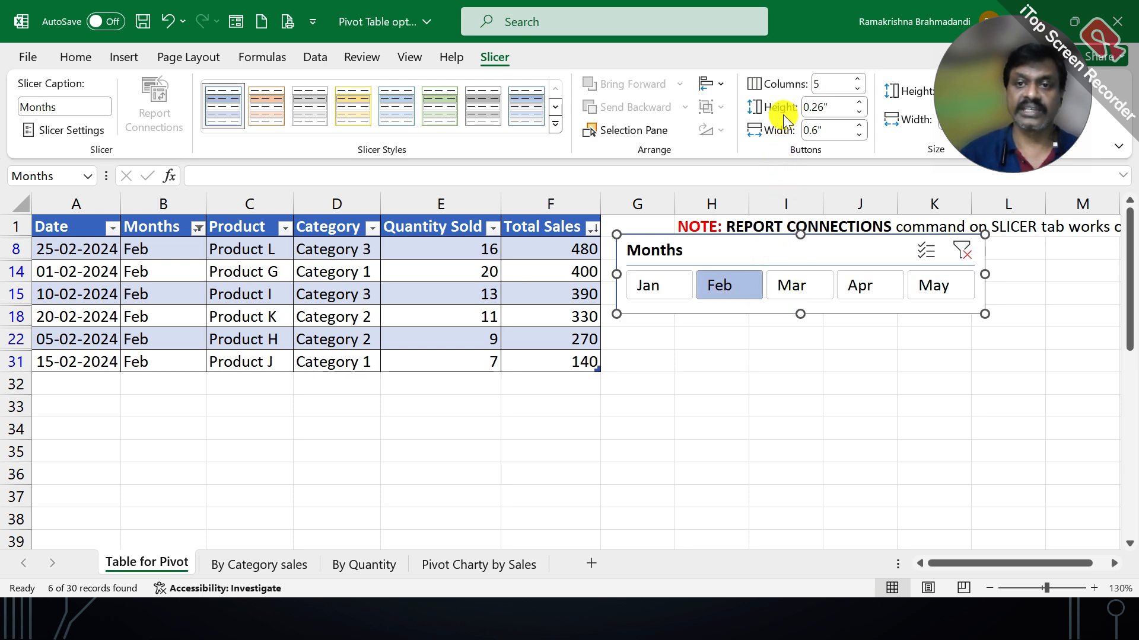
Try several button heights for the Months slicer, down to 0.1", and set the height to 0.4".
click(858, 103)
click(858, 103)
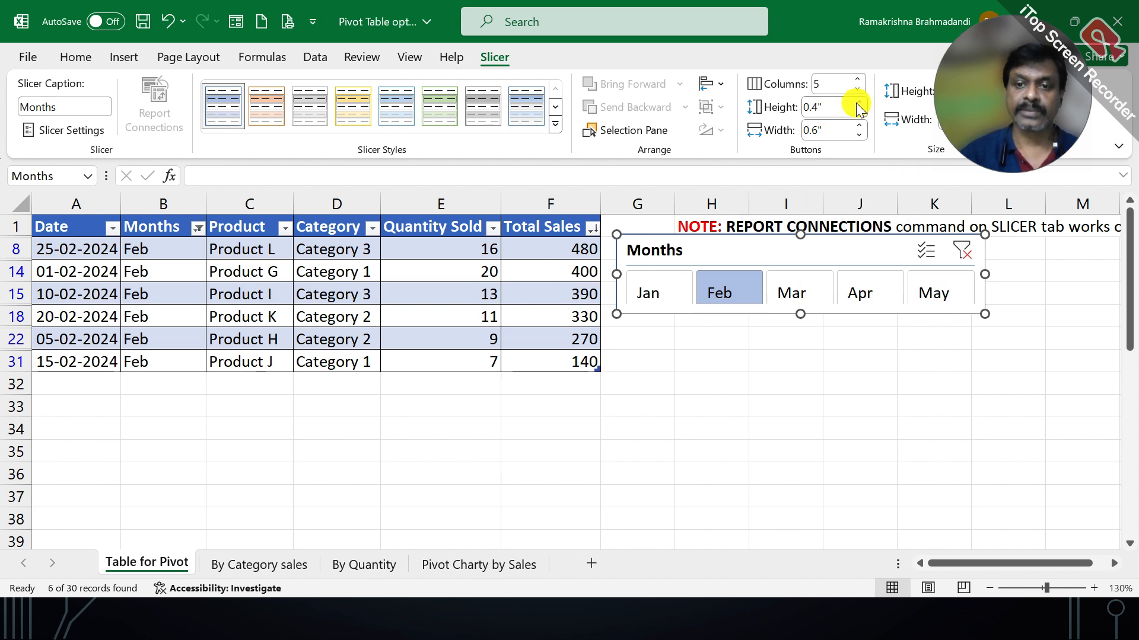
click(859, 114)
click(860, 115)
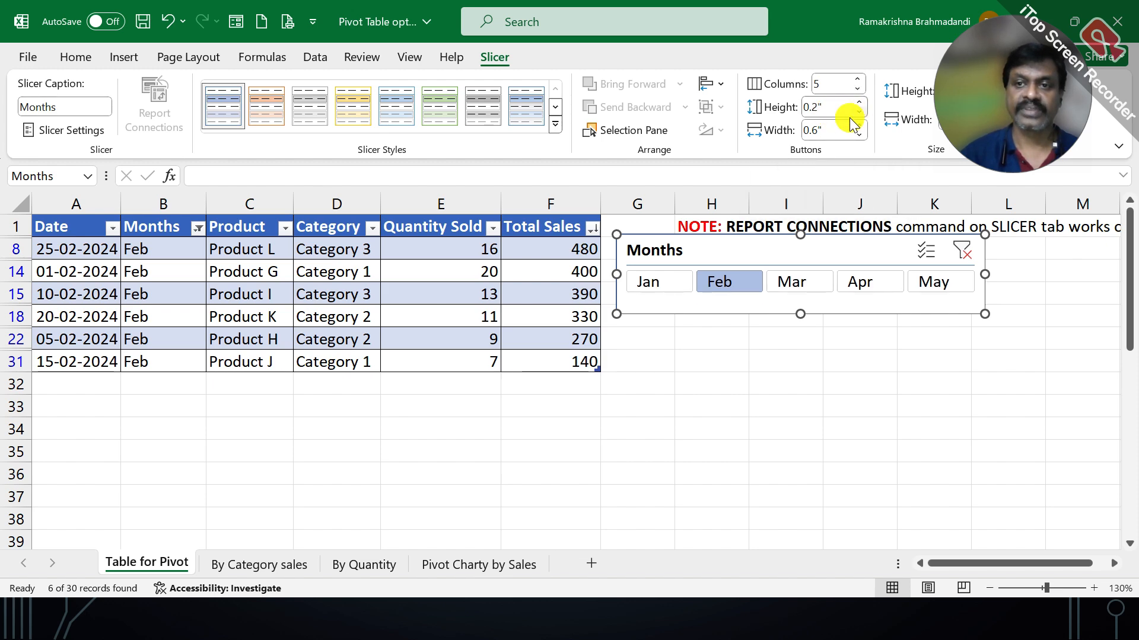
click(859, 115)
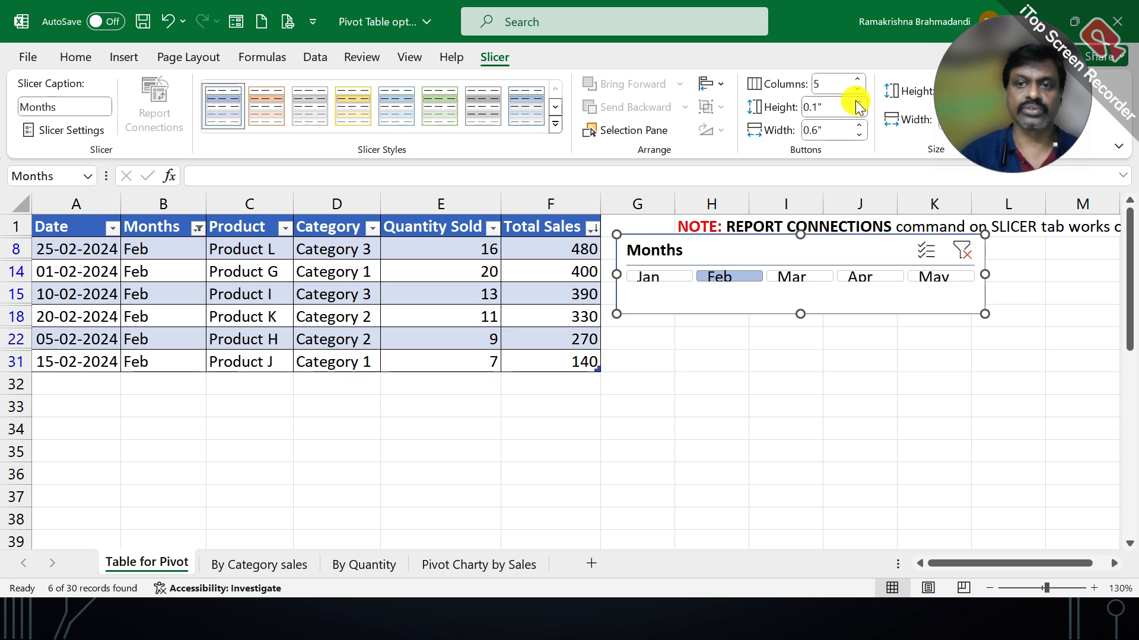
click(858, 104)
click(858, 104)
click(858, 103)
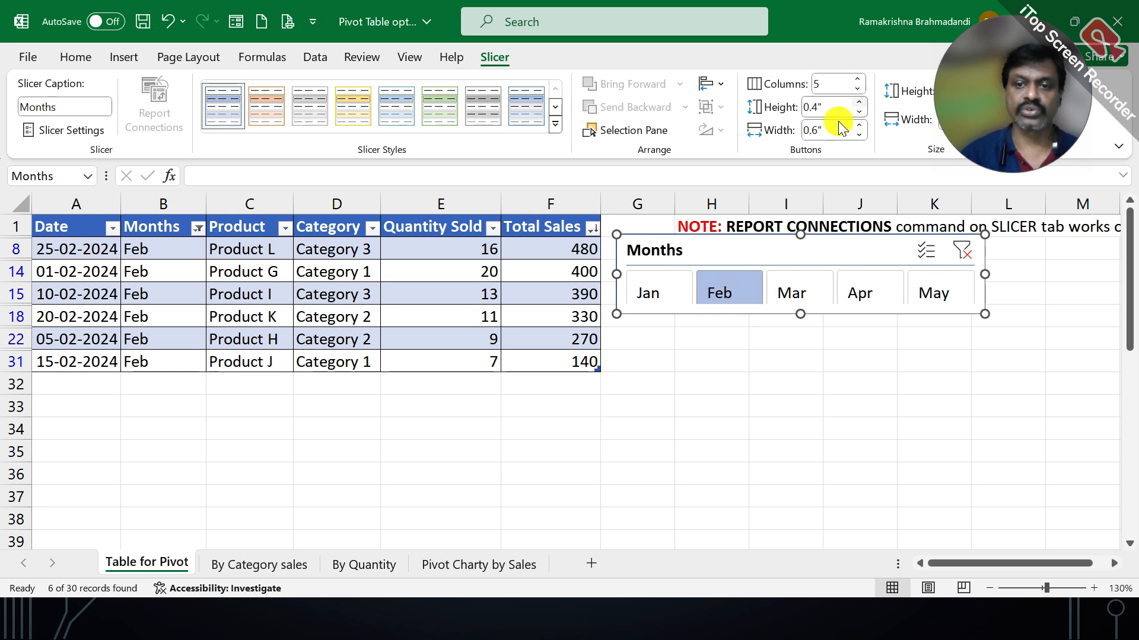
Switch the Months slicer between Jan and Feb to test how it filters the table, leaving Jan selected.
click(75, 57)
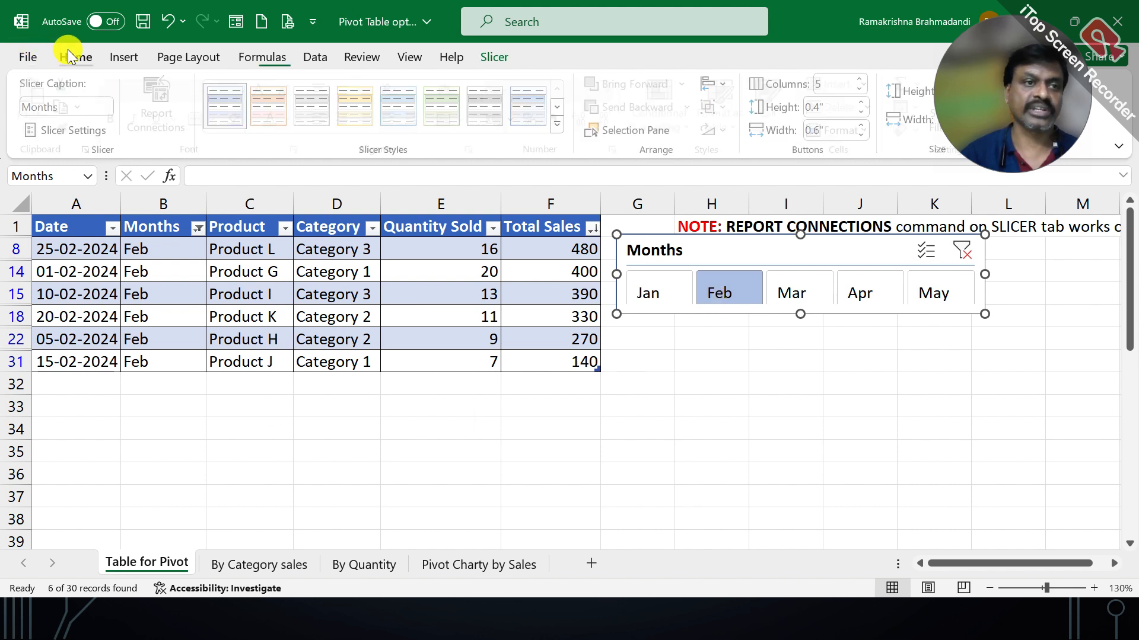
click(652, 296)
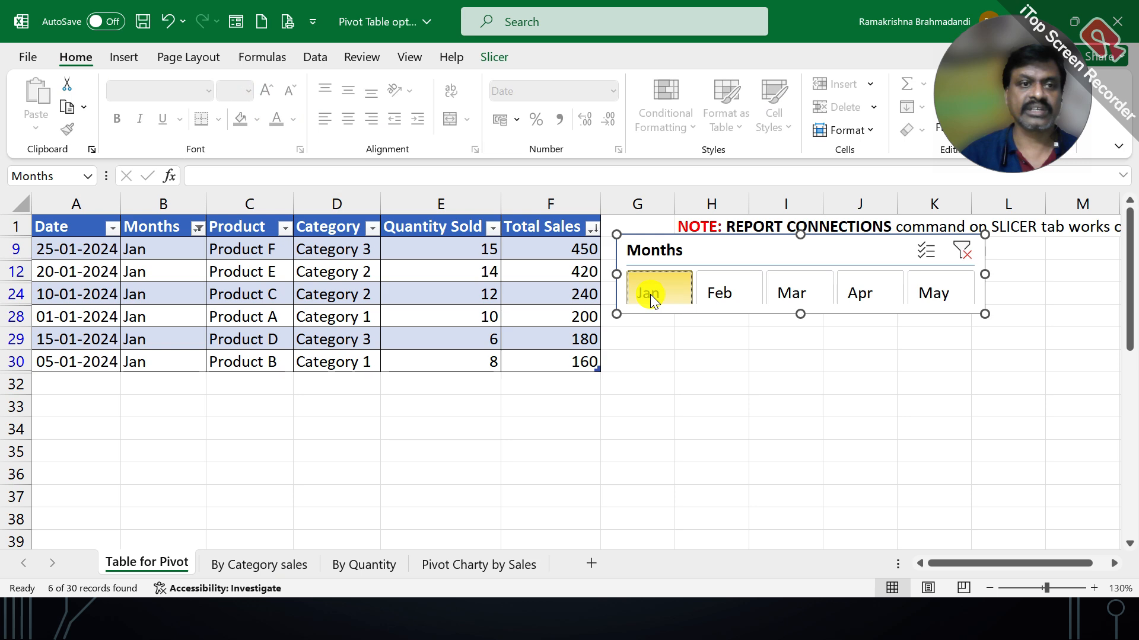
click(718, 296)
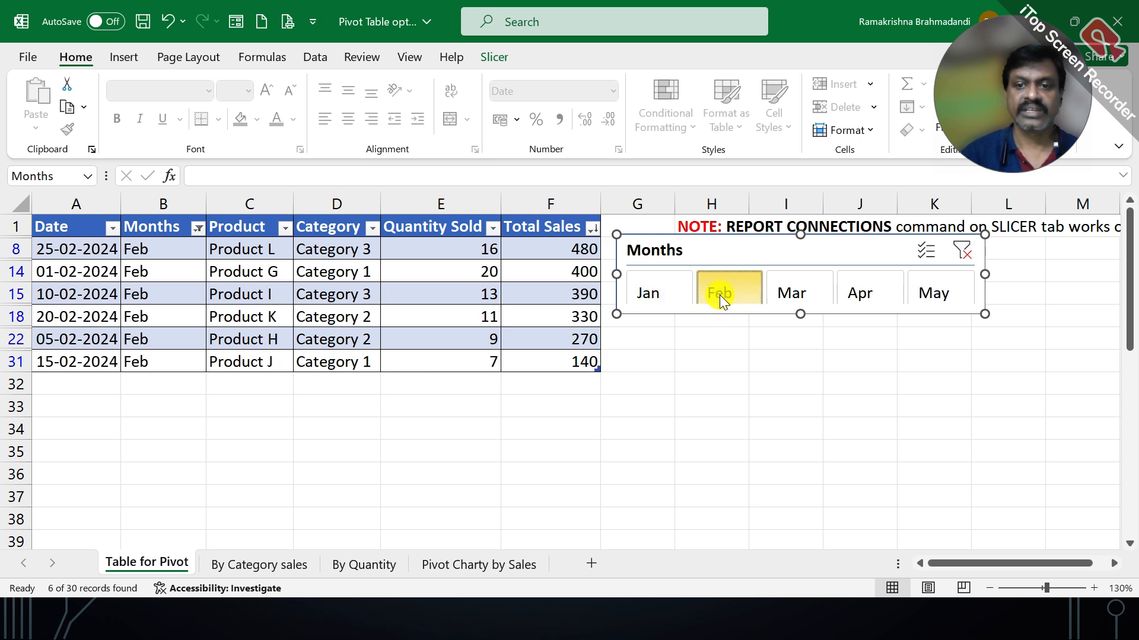
click(669, 294)
Enlarge the Months slicer to about 0.88" high so its buttons fit, and move it just below the note in row 1.
click(502, 57)
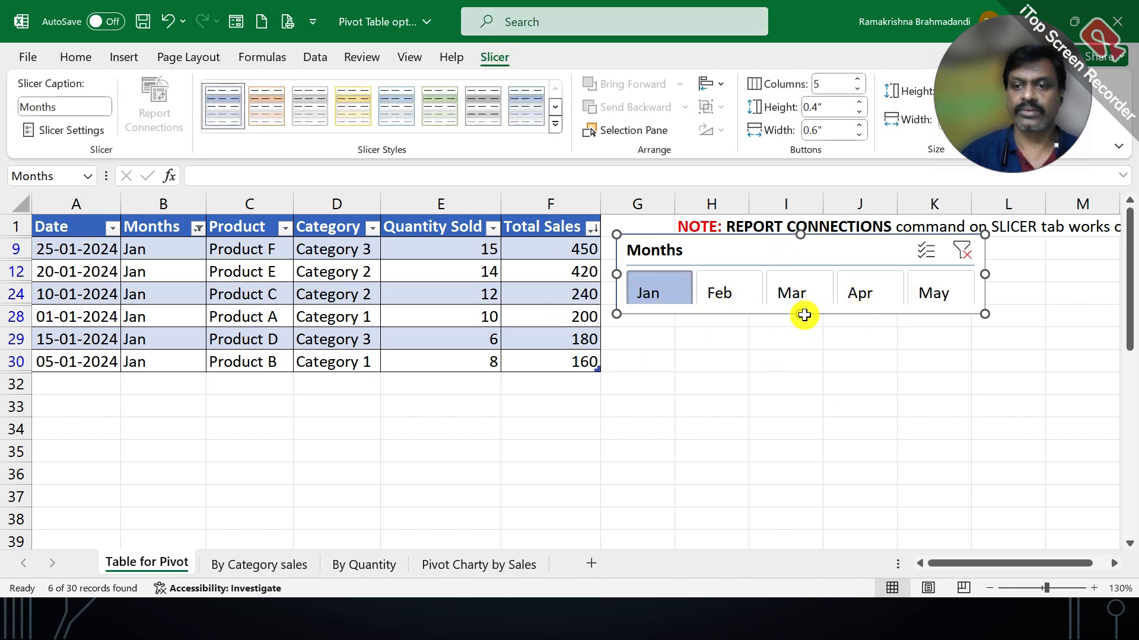
drag(800, 315, 793, 332)
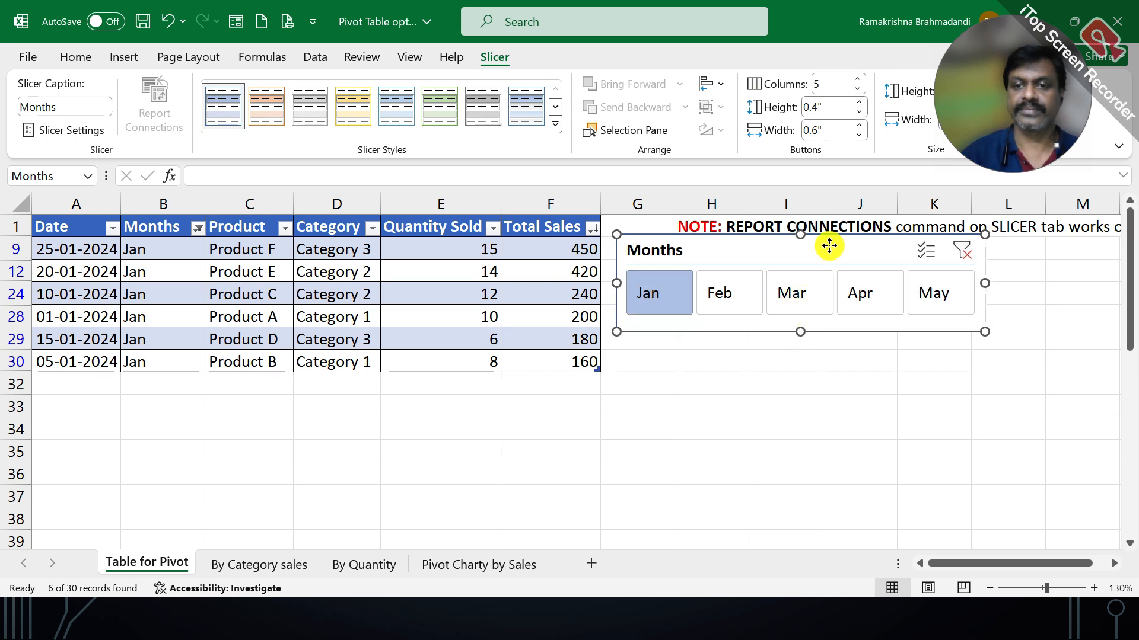
drag(826, 247, 857, 261)
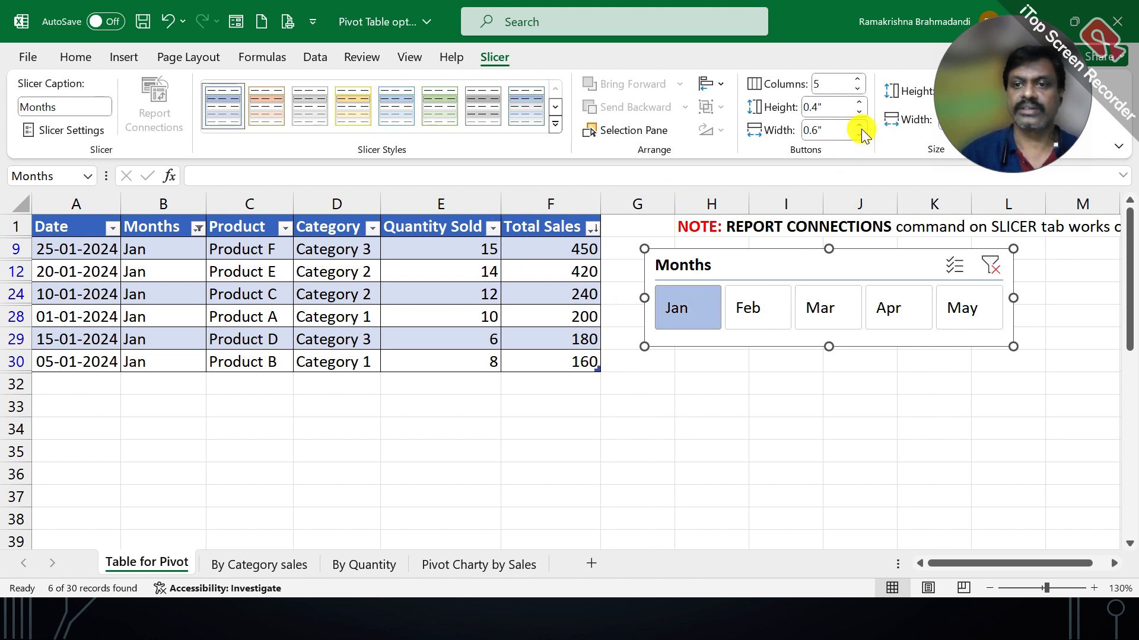
drag(989, 109, 1022, 428)
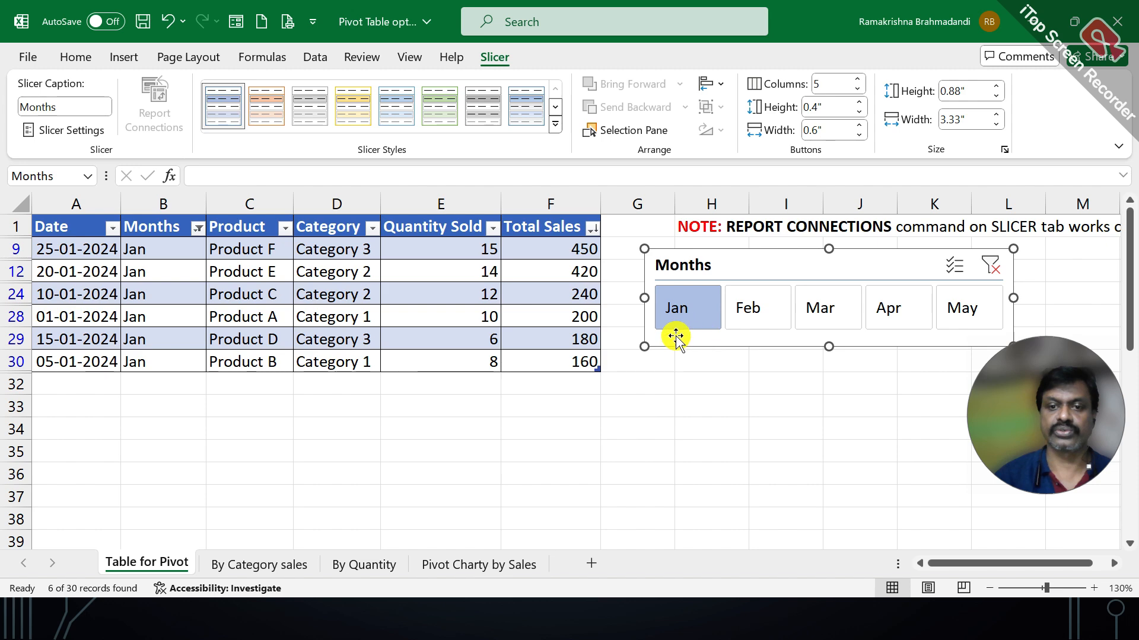
Filter the table to Feb and to Mar in turn, and clear the Months slicer's filter.
click(766, 317)
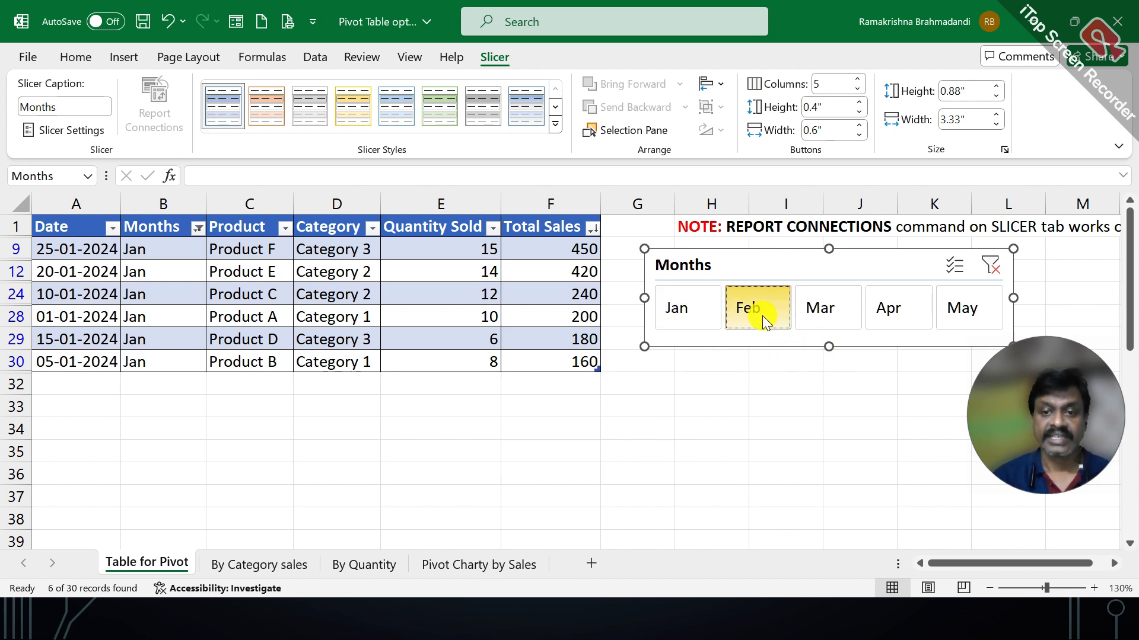
click(838, 313)
click(995, 268)
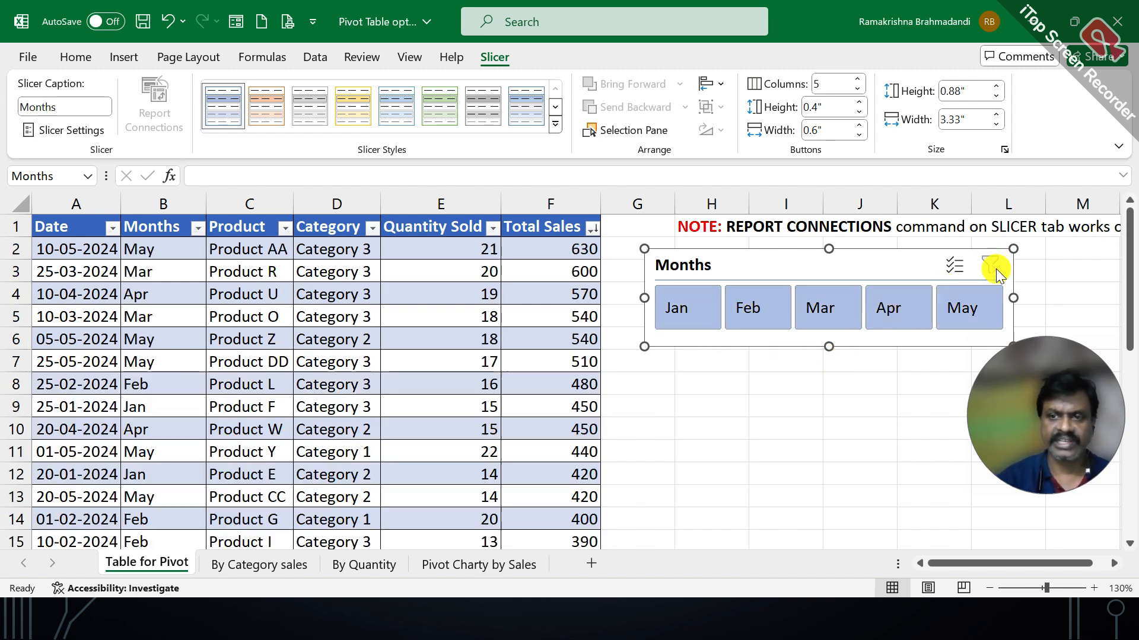
Select cell B2, reselect the Months slicer, filter the table to Feb again and clear the filter.
click(147, 252)
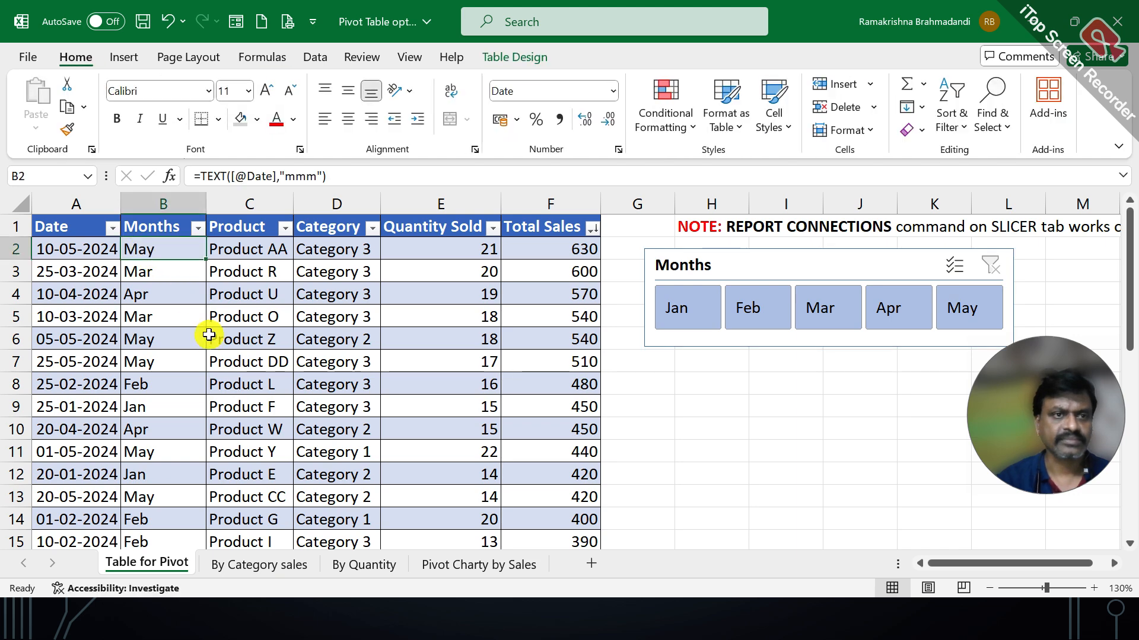
click(710, 259)
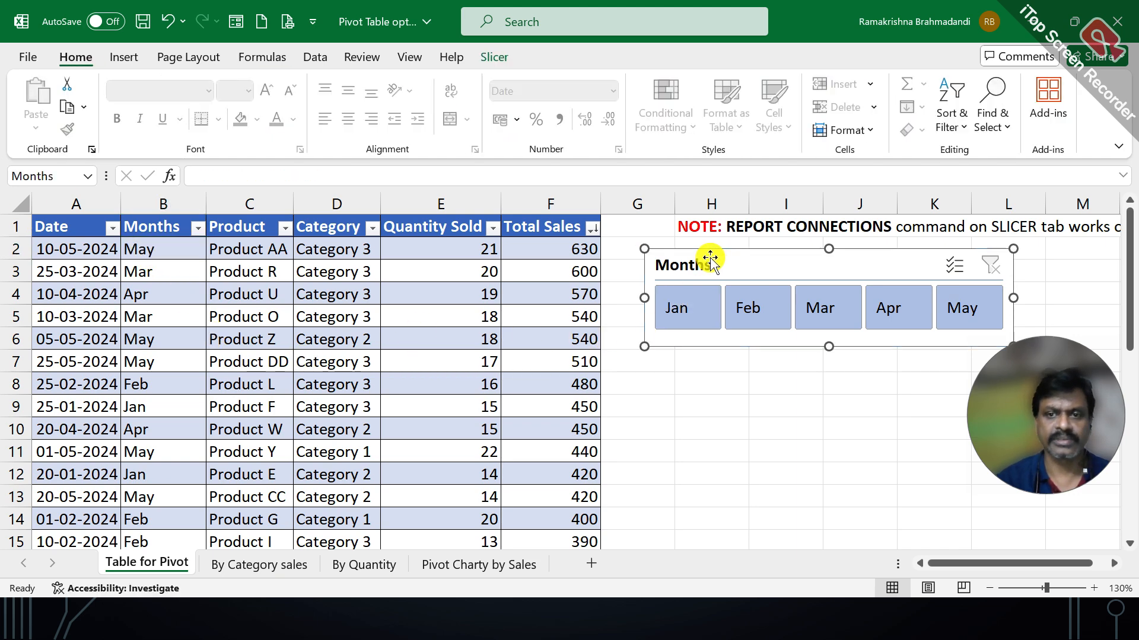
click(745, 306)
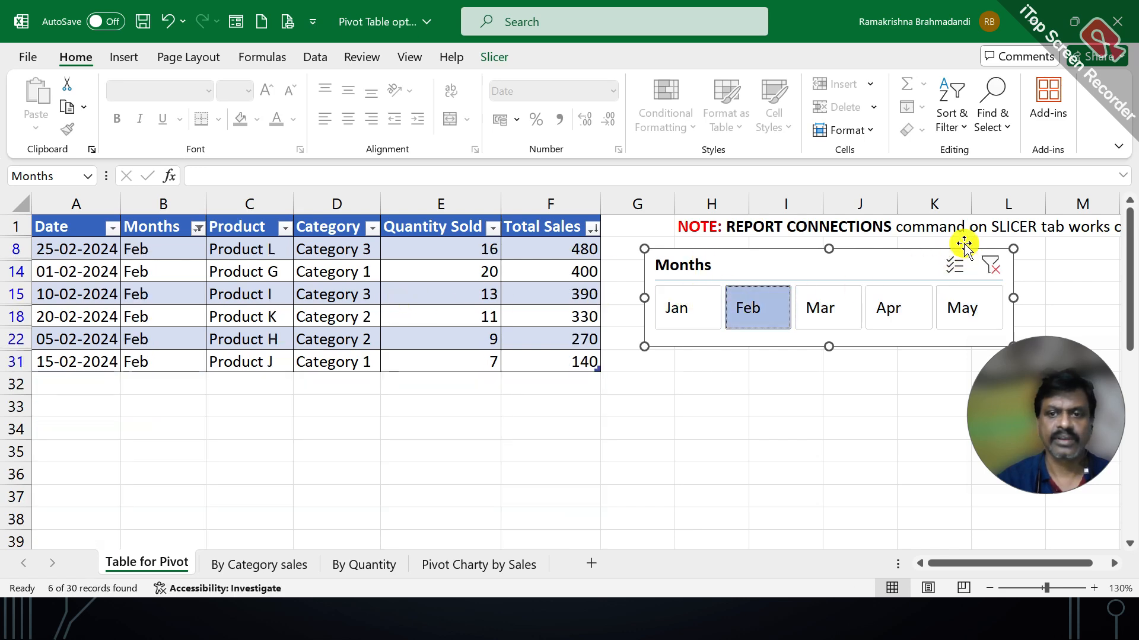
click(991, 265)
Select product cells C2:C3, reselect the Months slicer and display its formatting options.
click(223, 259)
drag(223, 253, 223, 252)
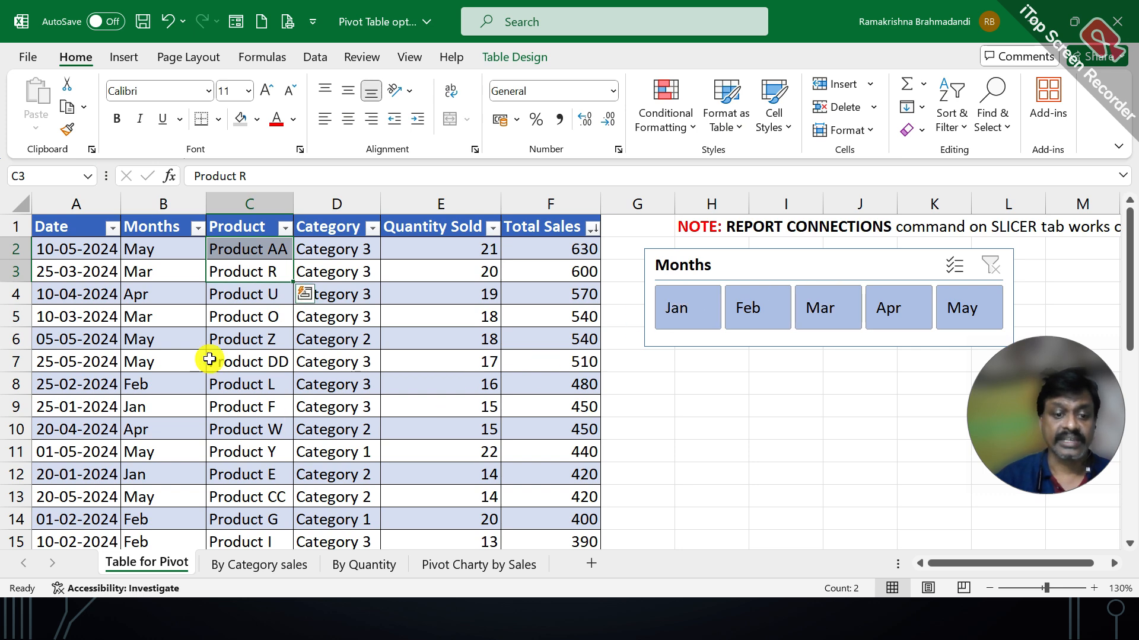
click(752, 266)
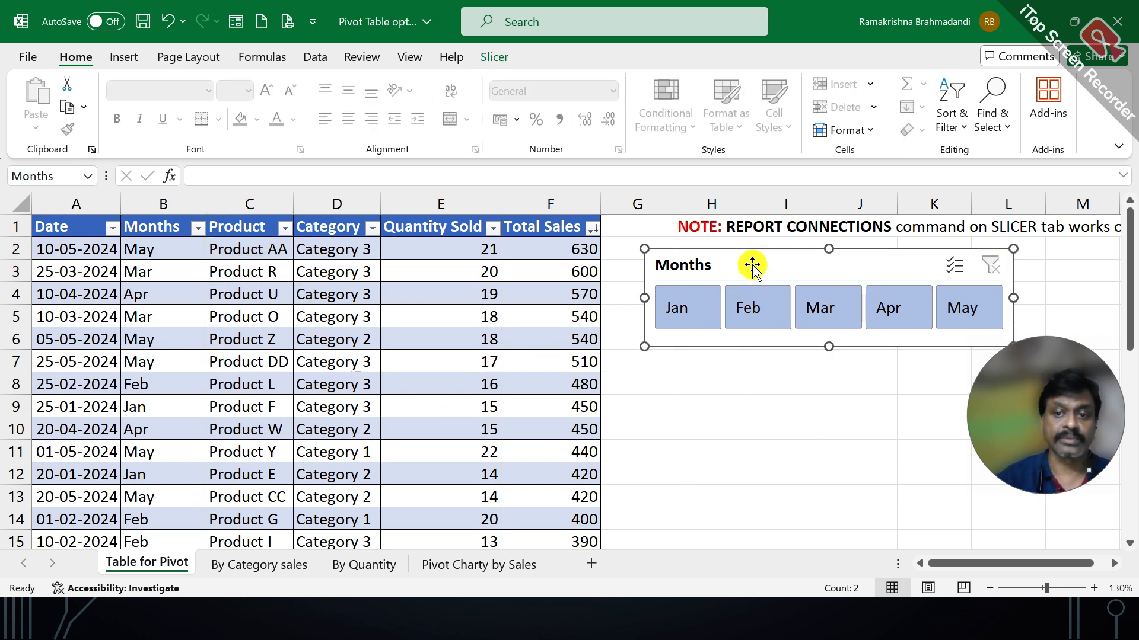
click(487, 57)
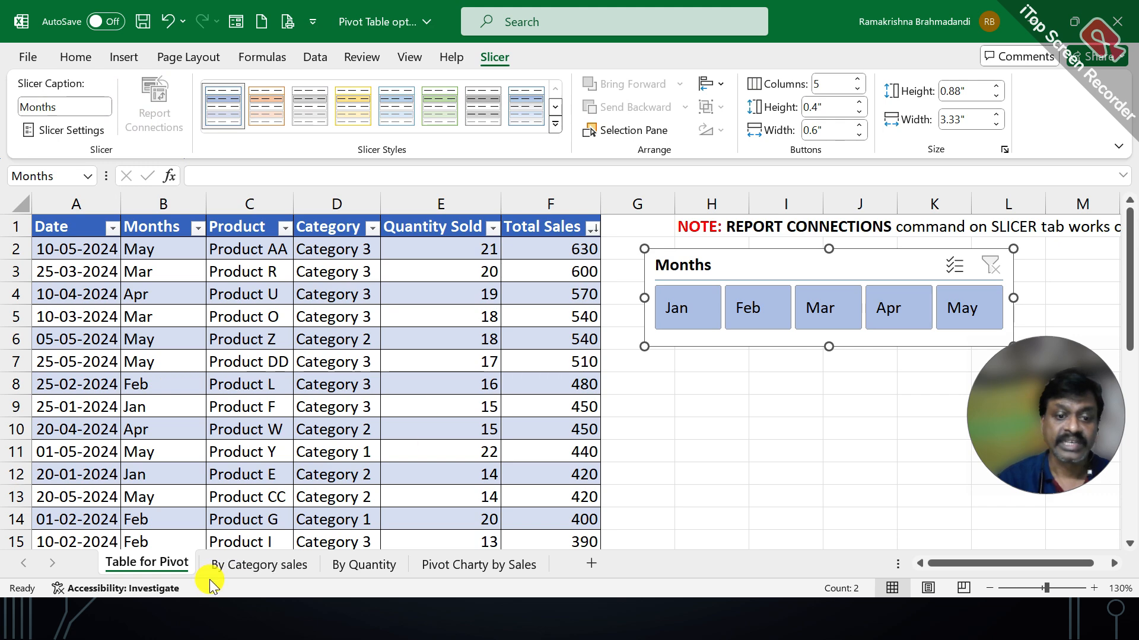
Insert a Months slicer for the PivotTable on the By Category sales sheet and place it beside the table, starting in column G.
click(233, 569)
click(242, 333)
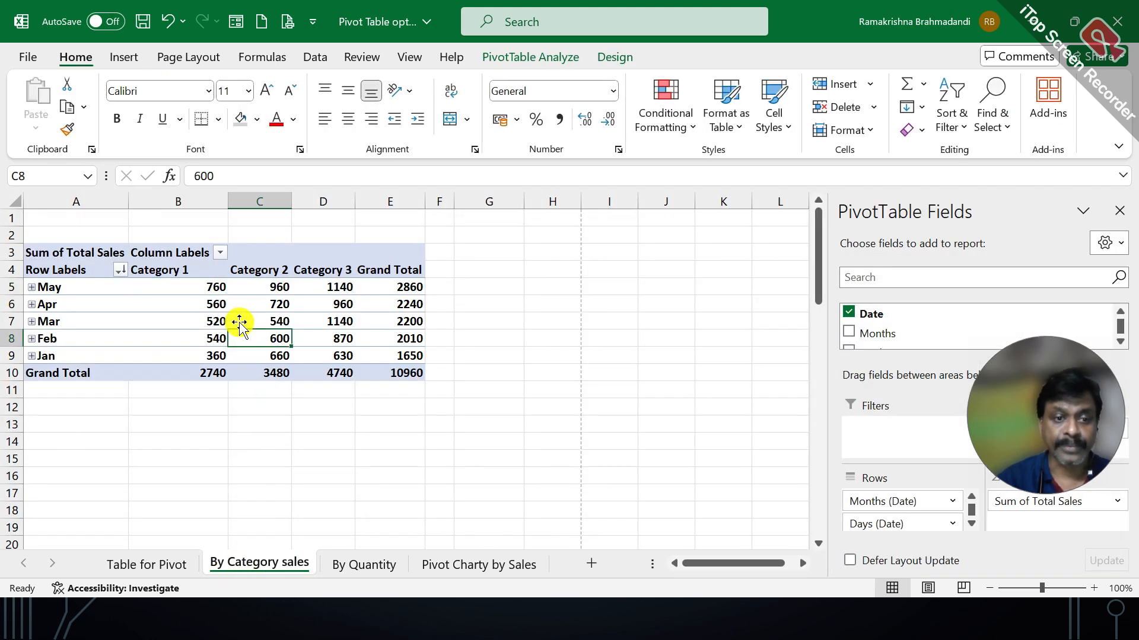
click(134, 62)
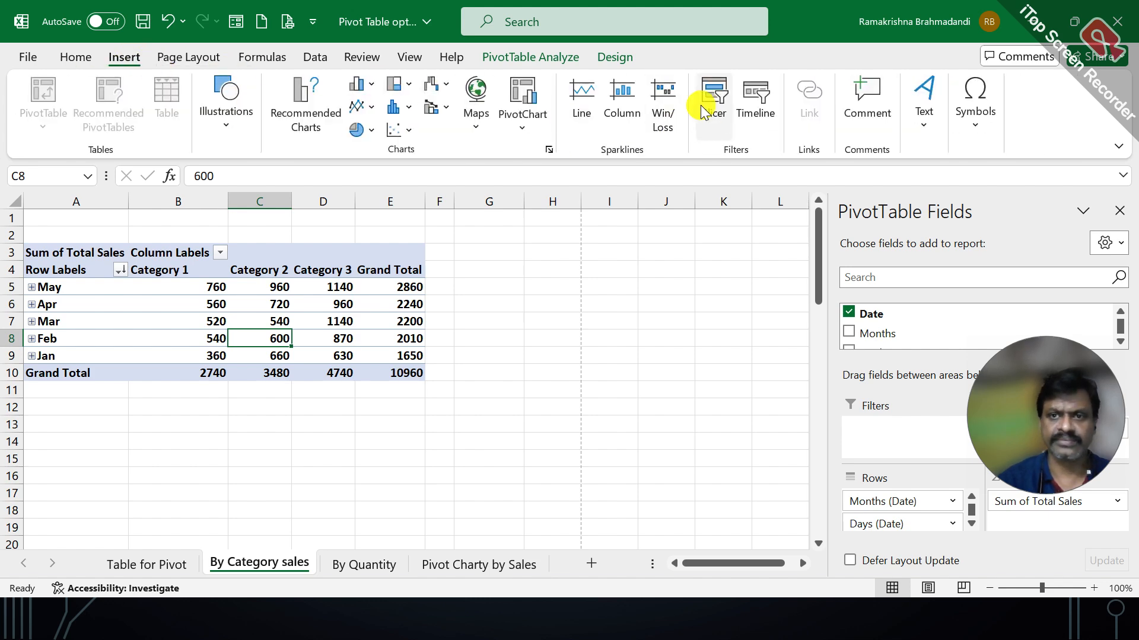
click(550, 58)
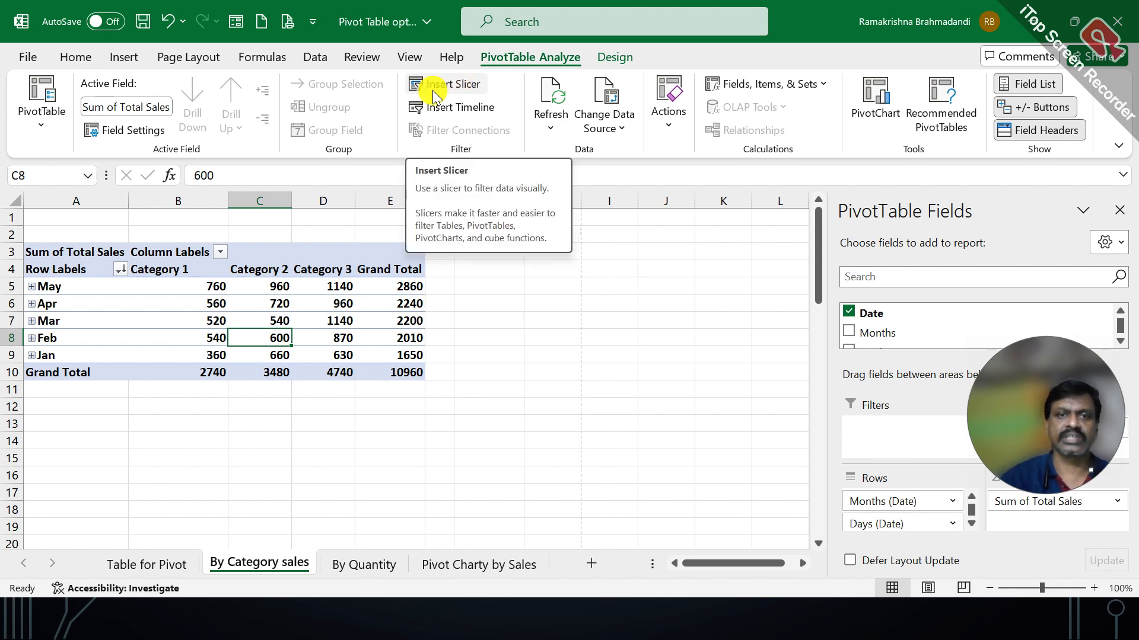
click(120, 59)
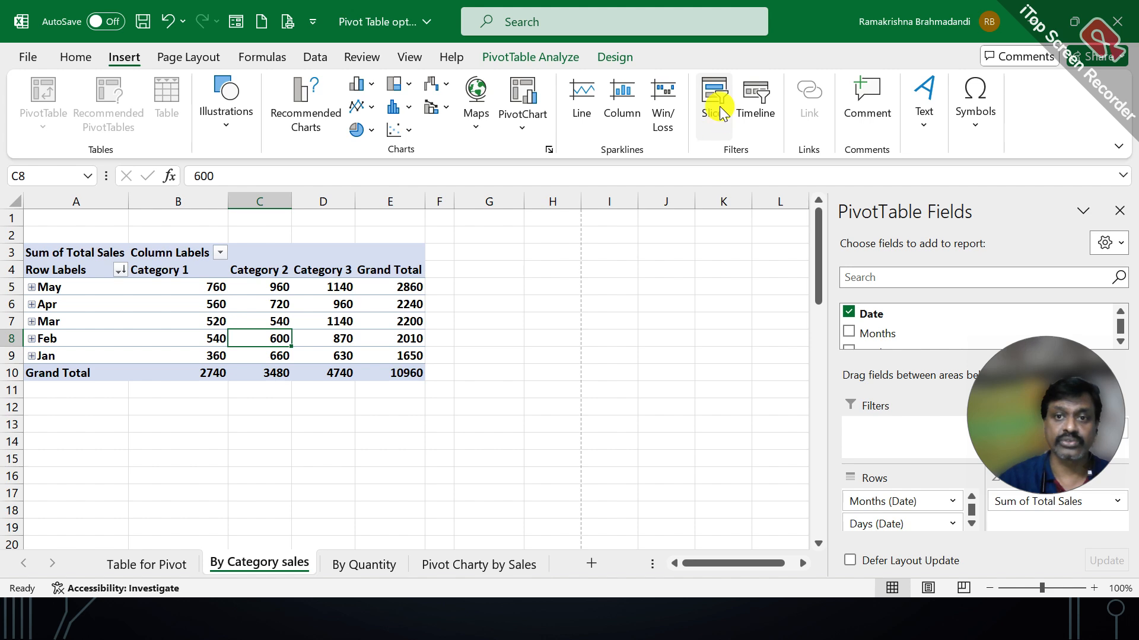
click(321, 285)
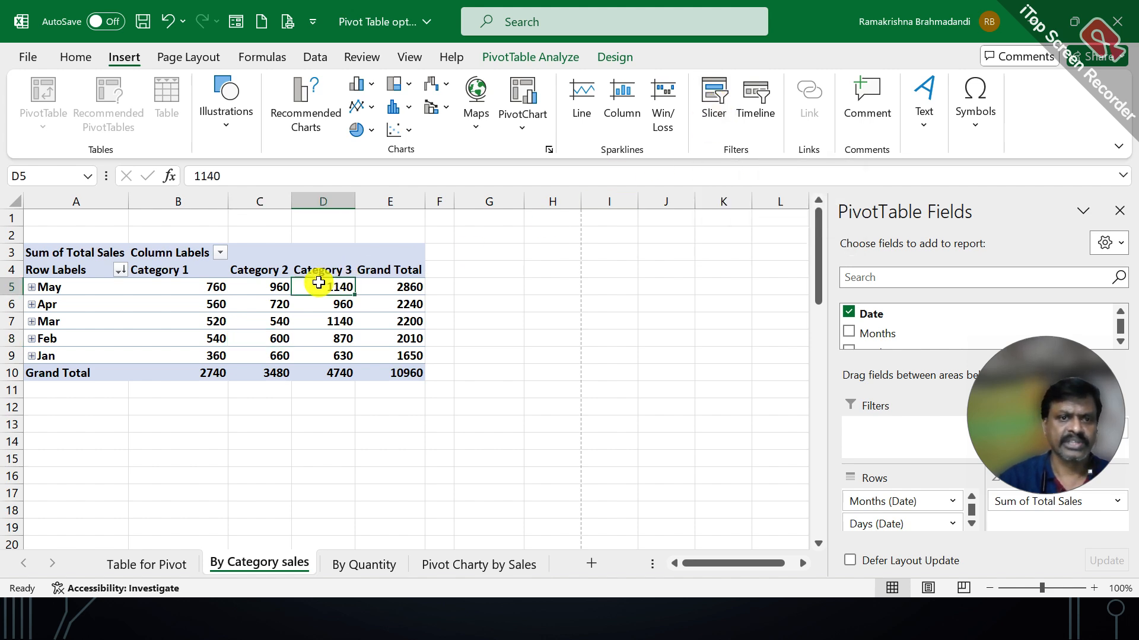
click(718, 107)
click(764, 118)
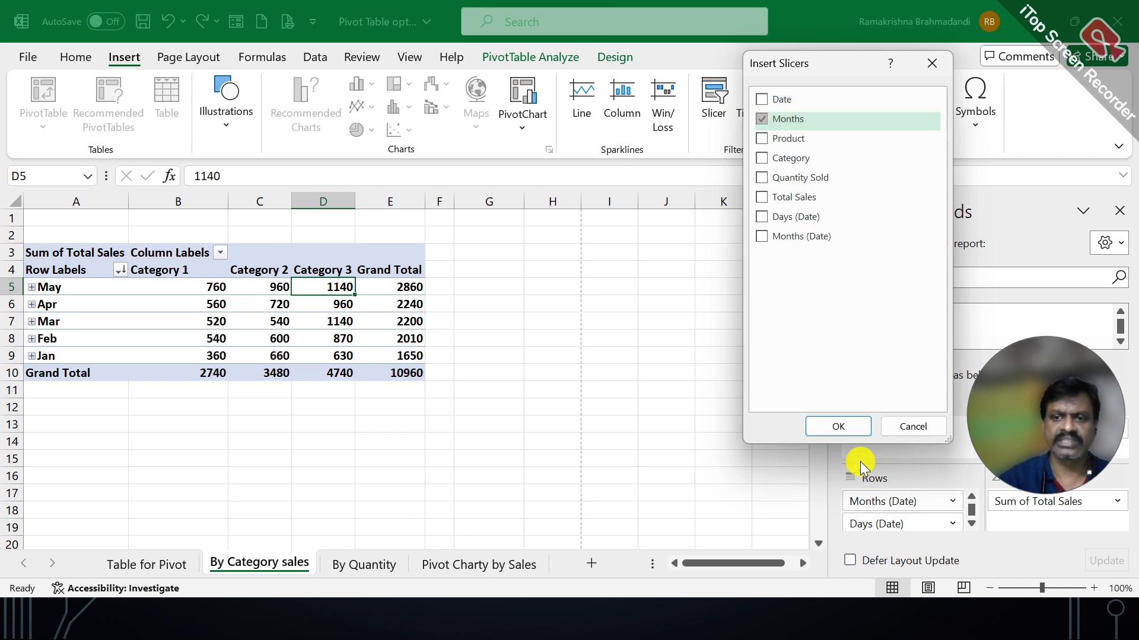
click(838, 426)
drag(399, 264, 552, 234)
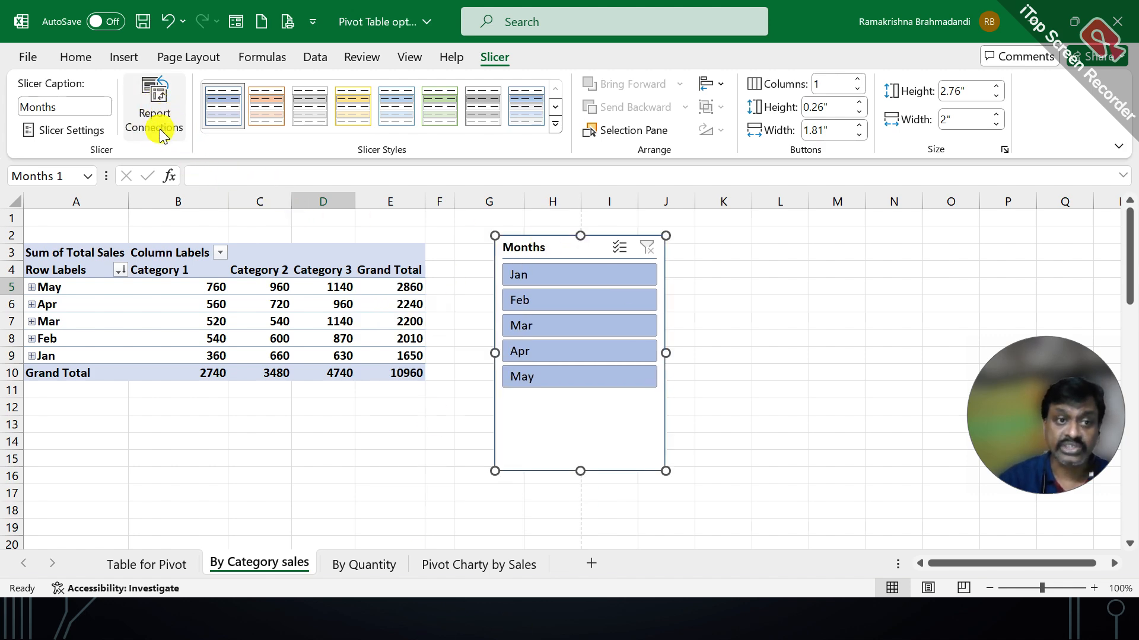
Check whether Report Connections is available for the Months slicer on the Table for Pivot sheet, and return to the By Category sales PivotTable.
click(165, 561)
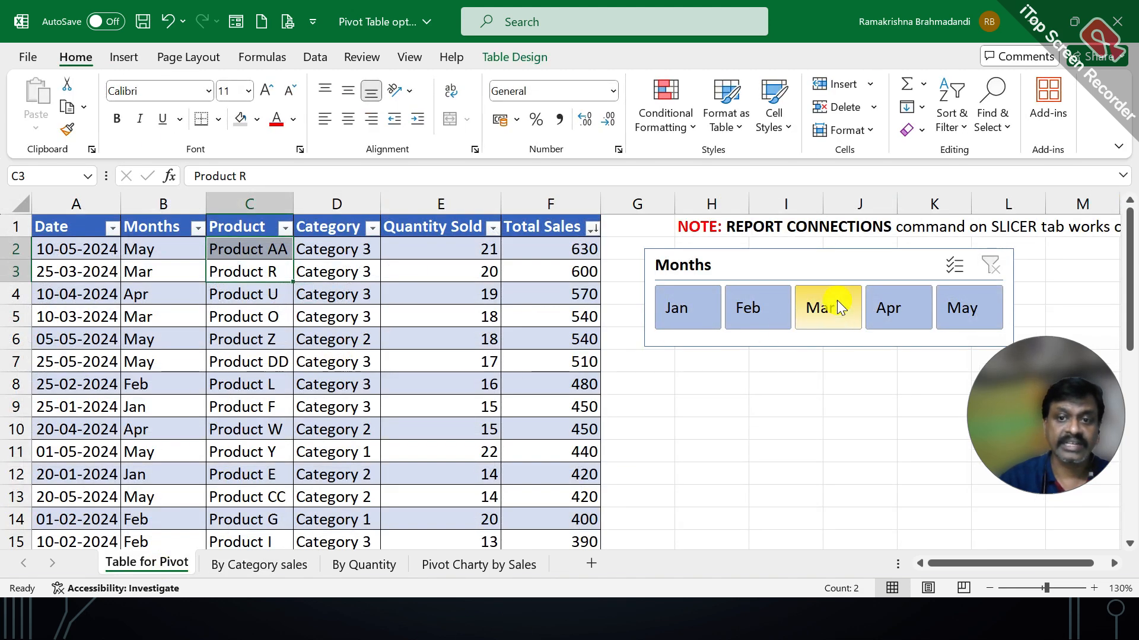
click(812, 256)
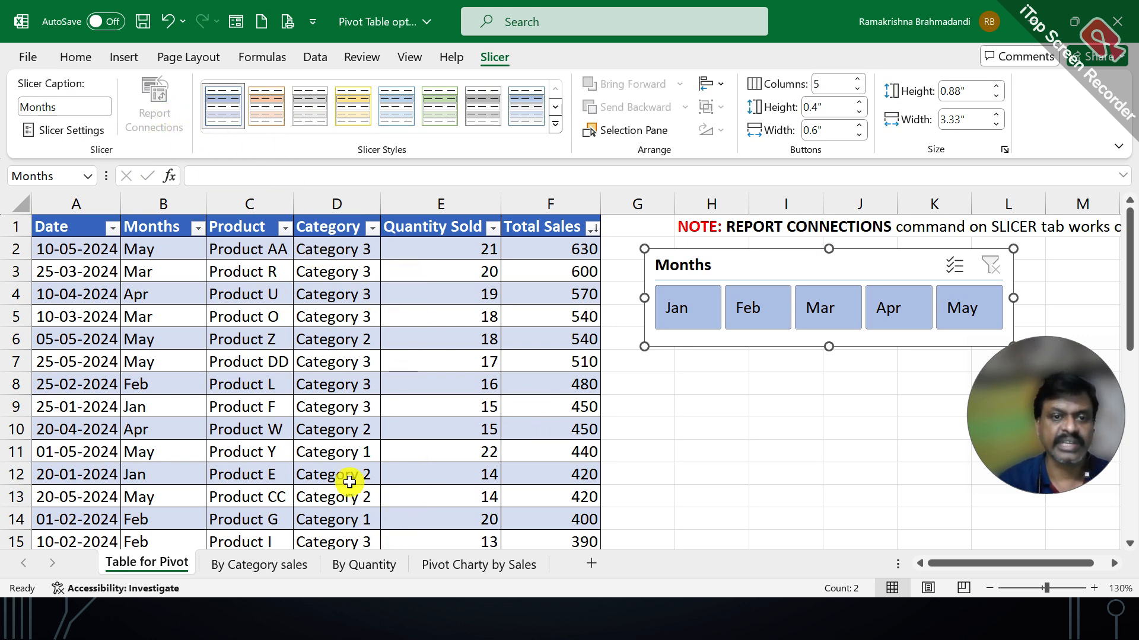
click(261, 565)
click(271, 331)
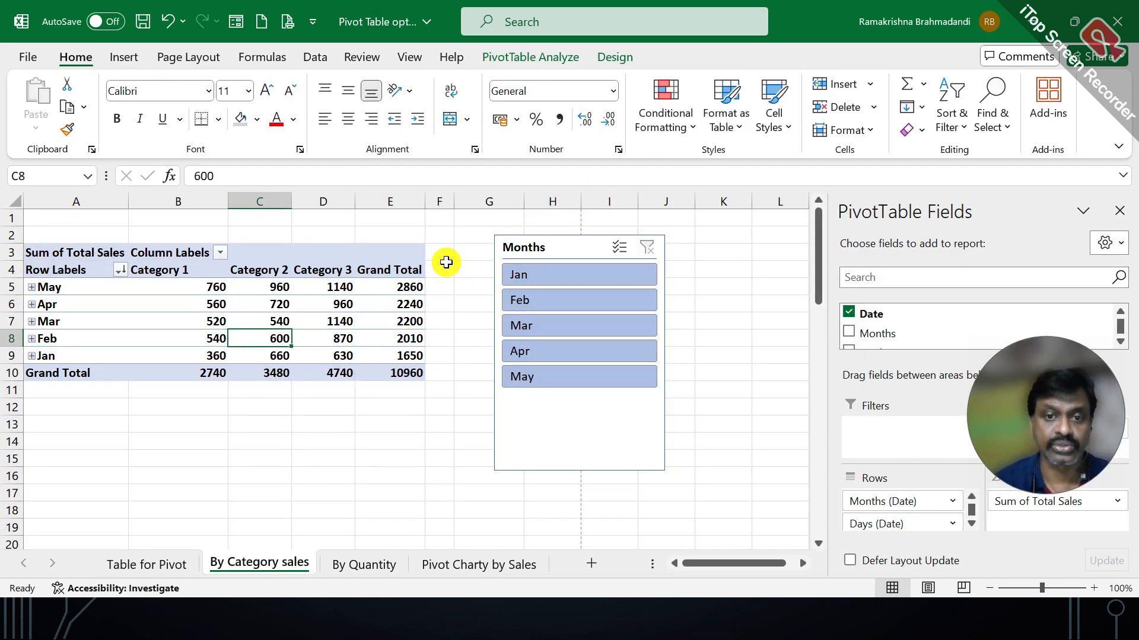
Filter the By Category sales PivotTable to Jan with its slicer and check the By Quantity and Pivot Charty by Sales sheets.
click(565, 275)
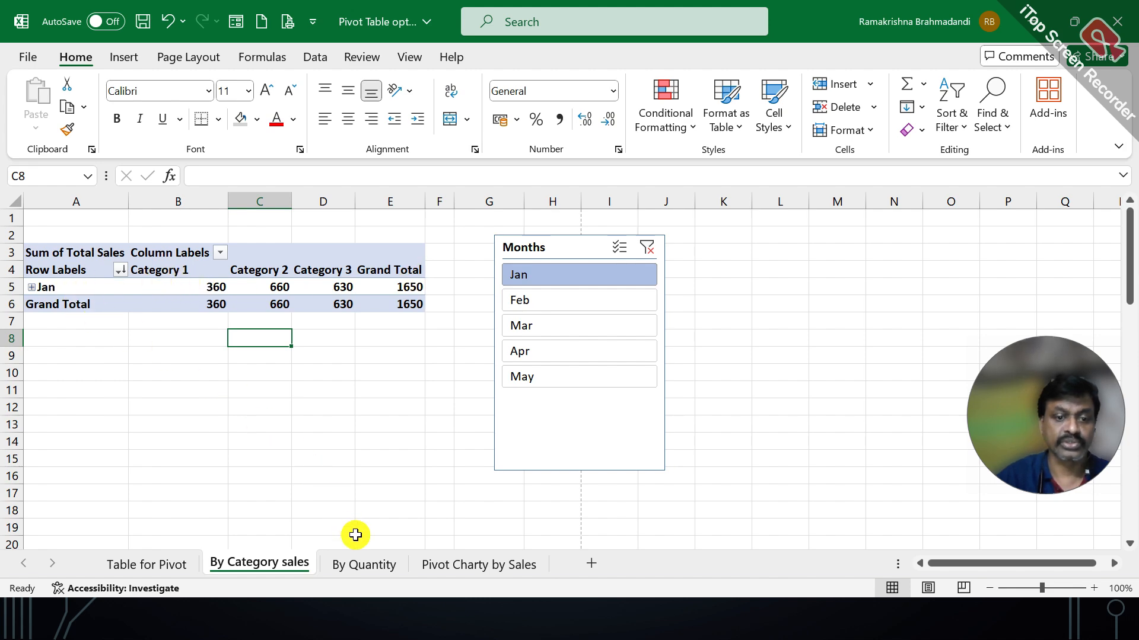
click(366, 563)
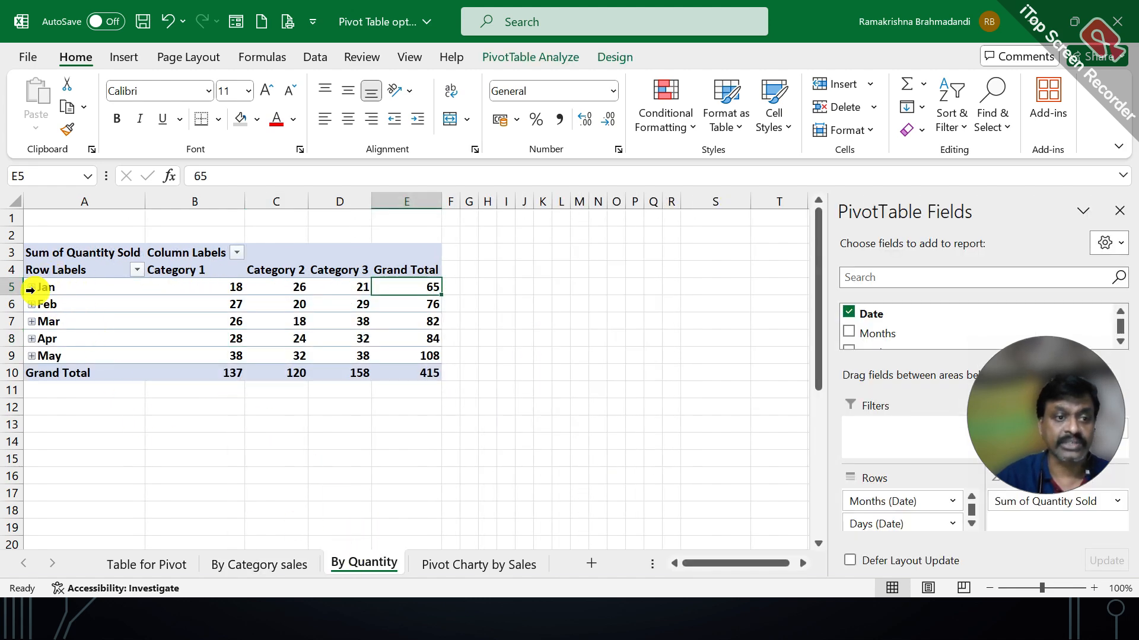
click(486, 566)
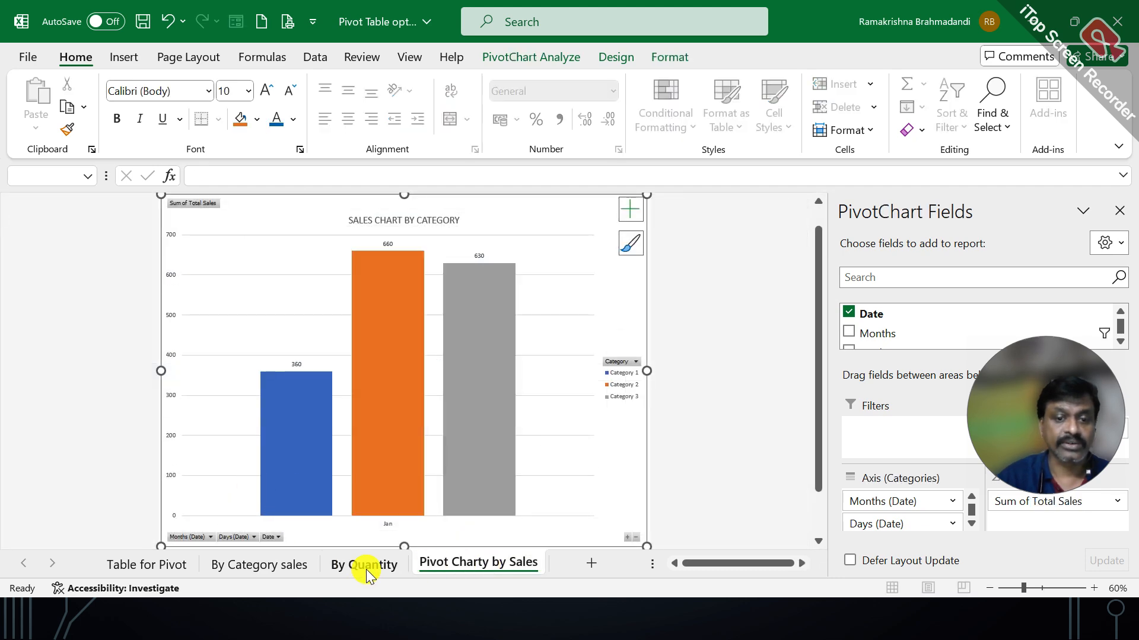
Rename the chart sheet as Pivot Chart by Sales and return to the By Quantity sheet.
click(492, 565)
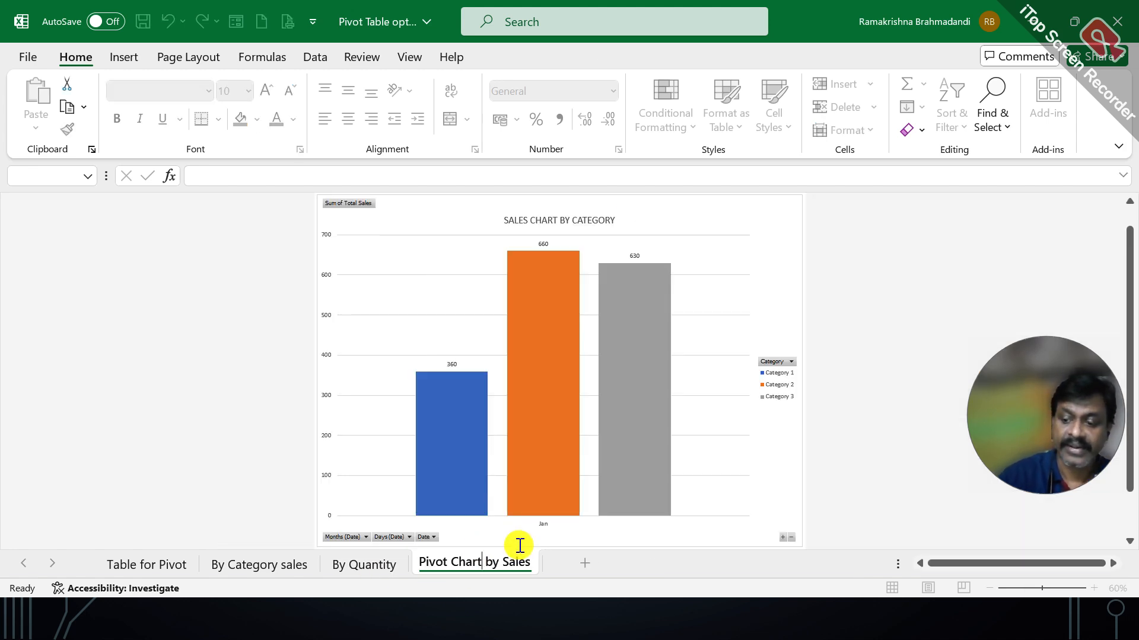
key(Return)
click(363, 565)
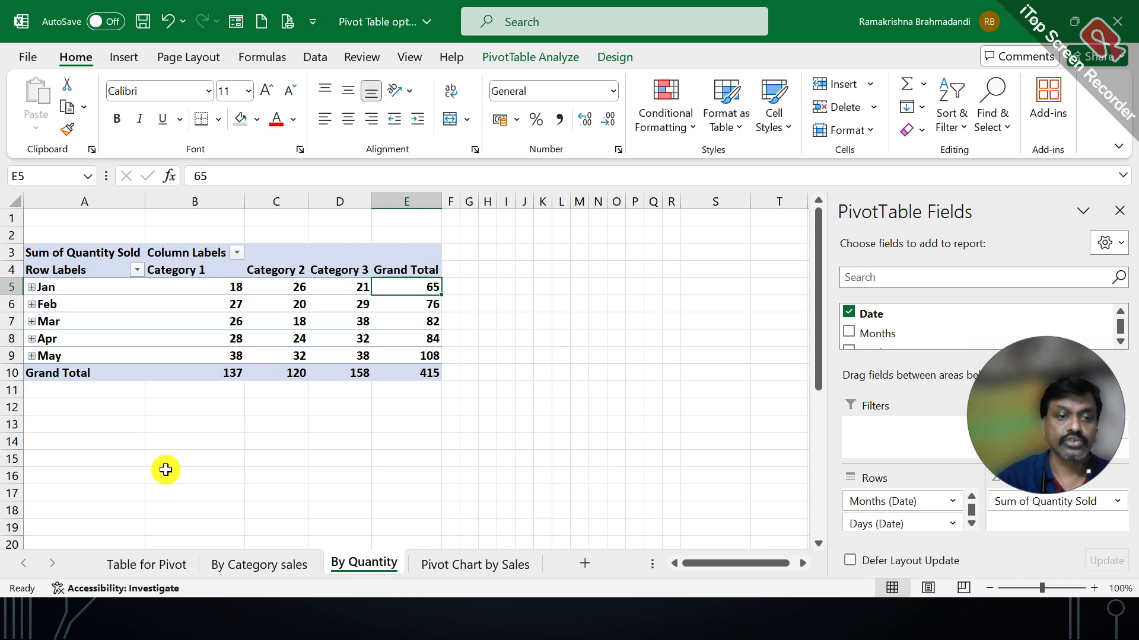
Clear the Months slicer's filter on the By Category sales sheet.
click(272, 566)
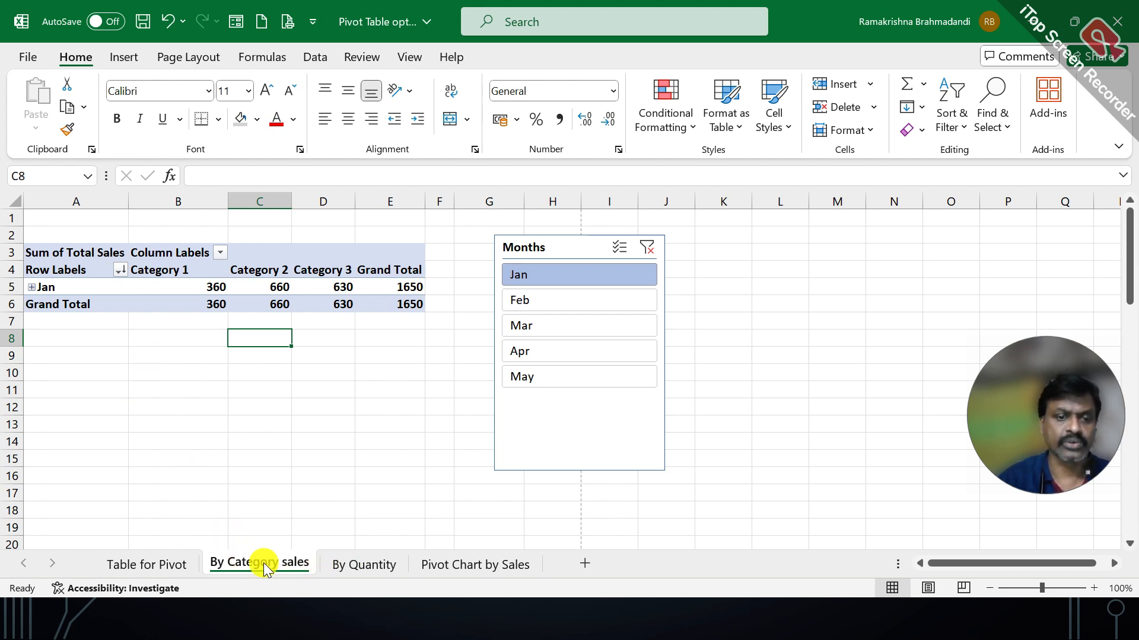
click(246, 287)
click(646, 246)
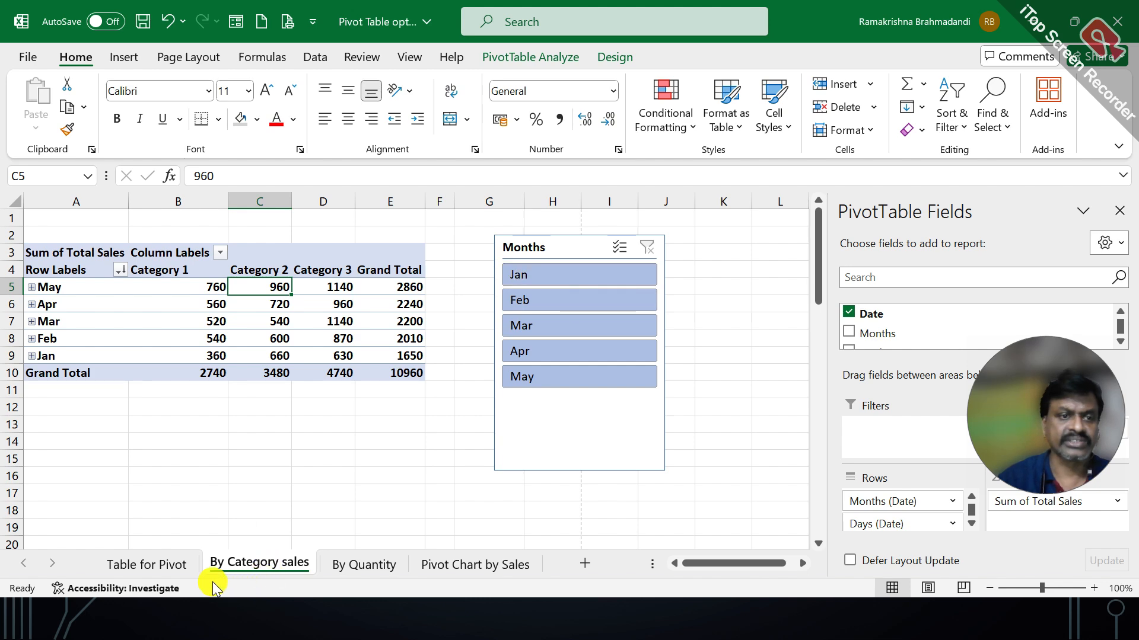
Create a PivotTable on a new worksheet from Table1 on the Table for Pivot sheet.
click(157, 564)
click(148, 287)
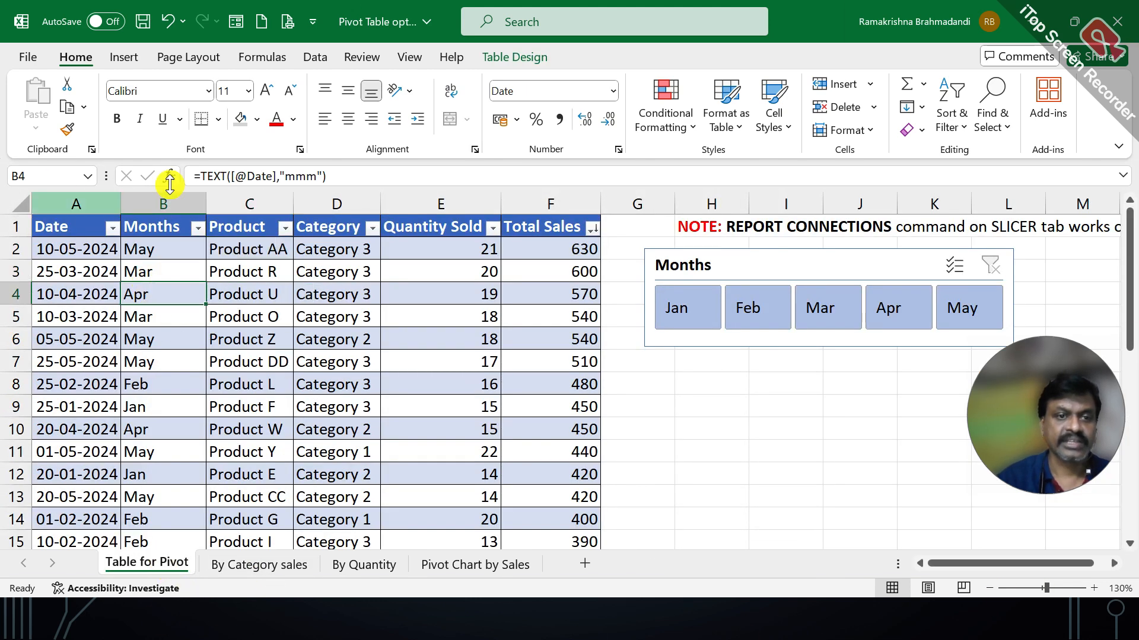
click(121, 57)
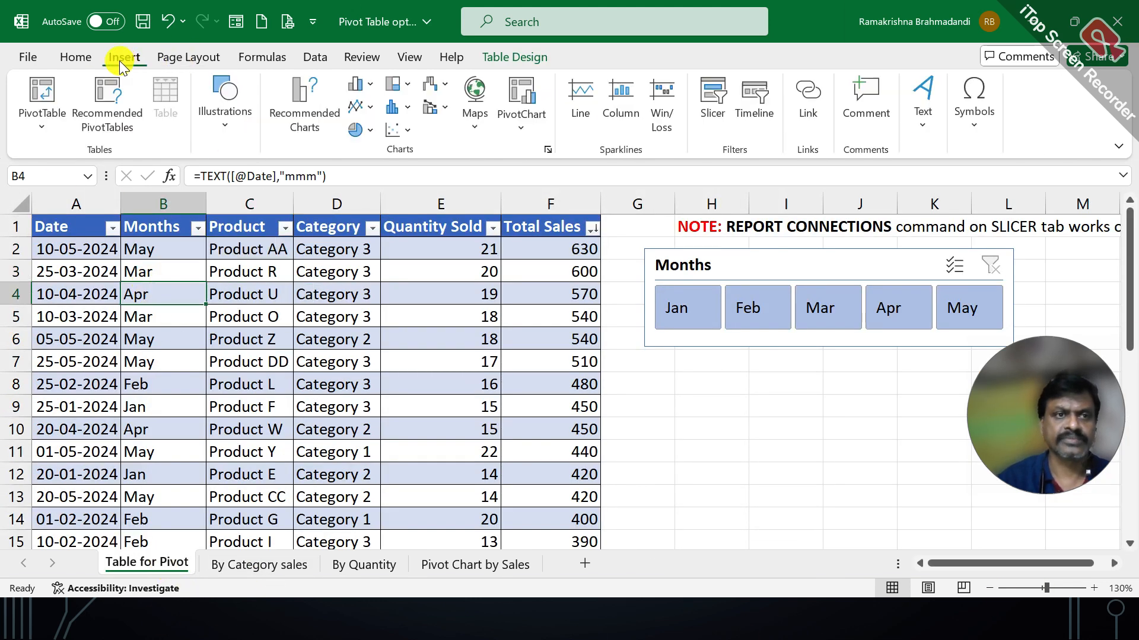
click(47, 118)
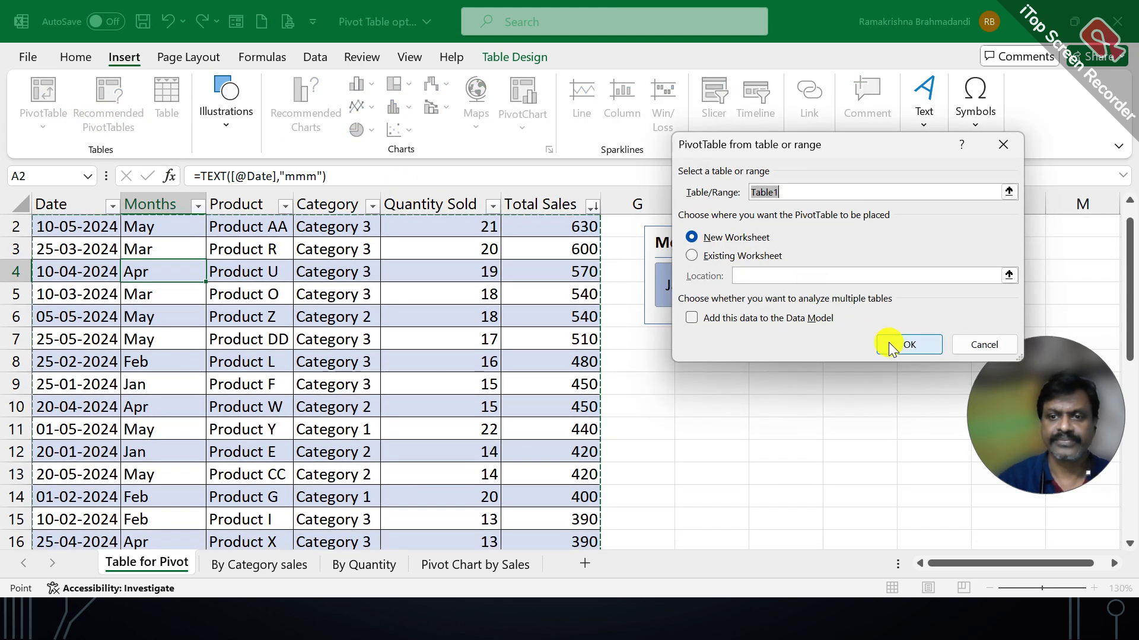
click(909, 344)
click(95, 338)
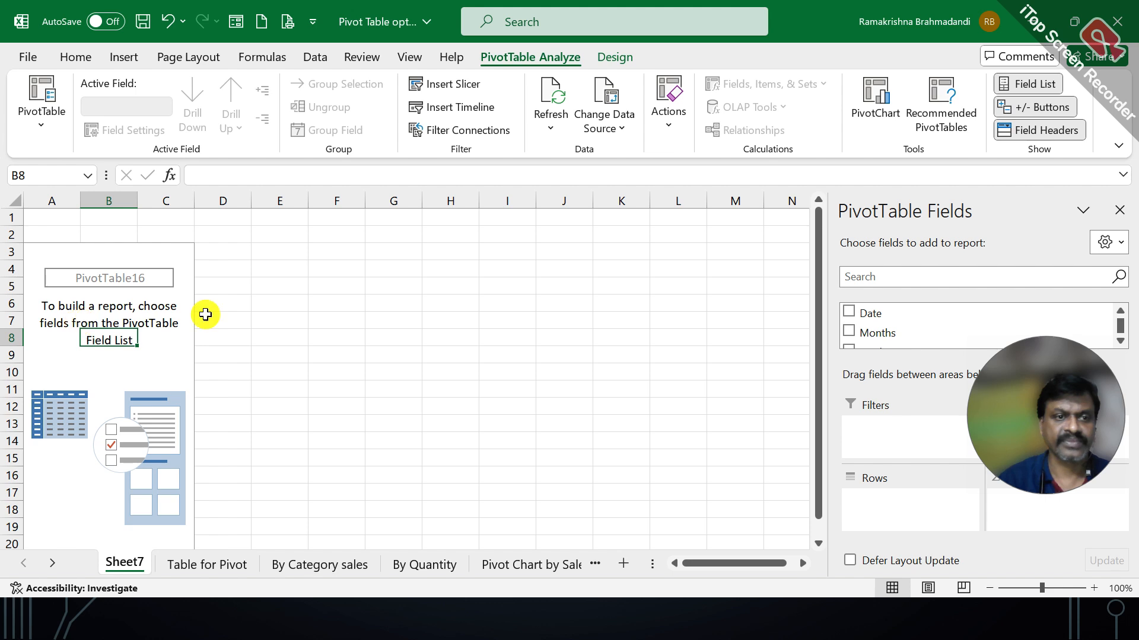
drag(1030, 382, 714, 47)
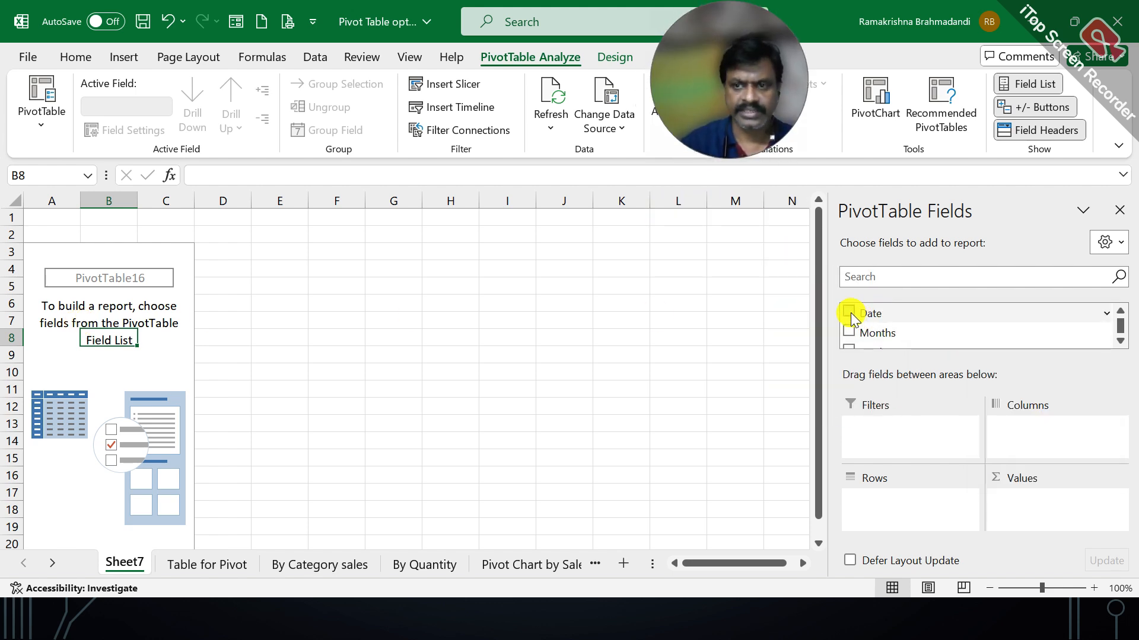
Add Date to the new PivotTable's Rows, Months to Columns and Total Sales to Values.
click(851, 312)
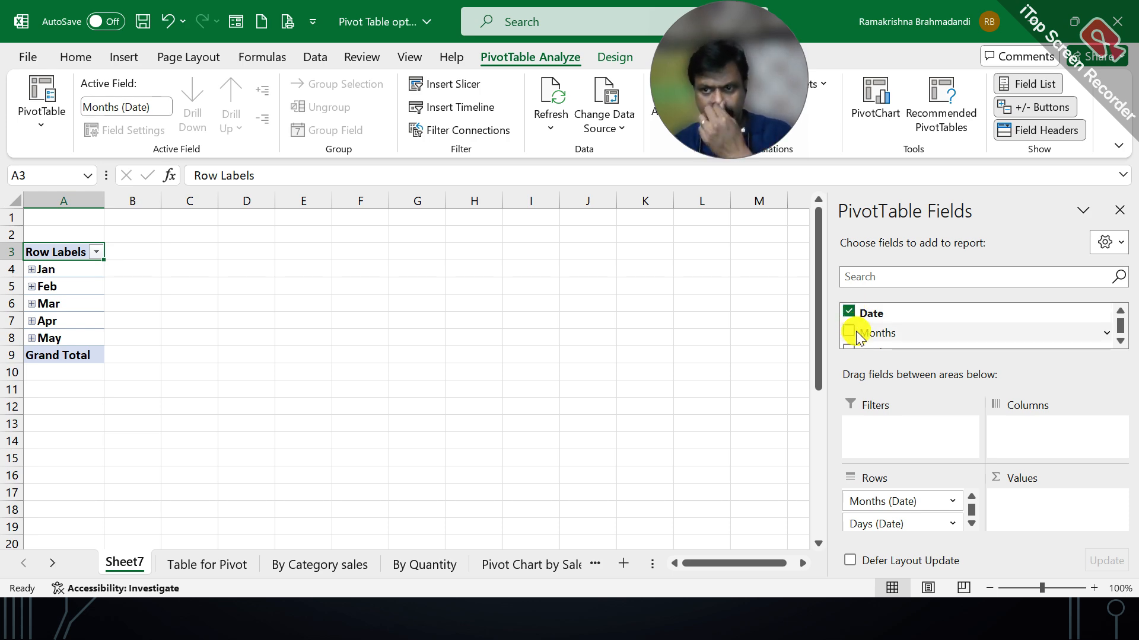
click(851, 331)
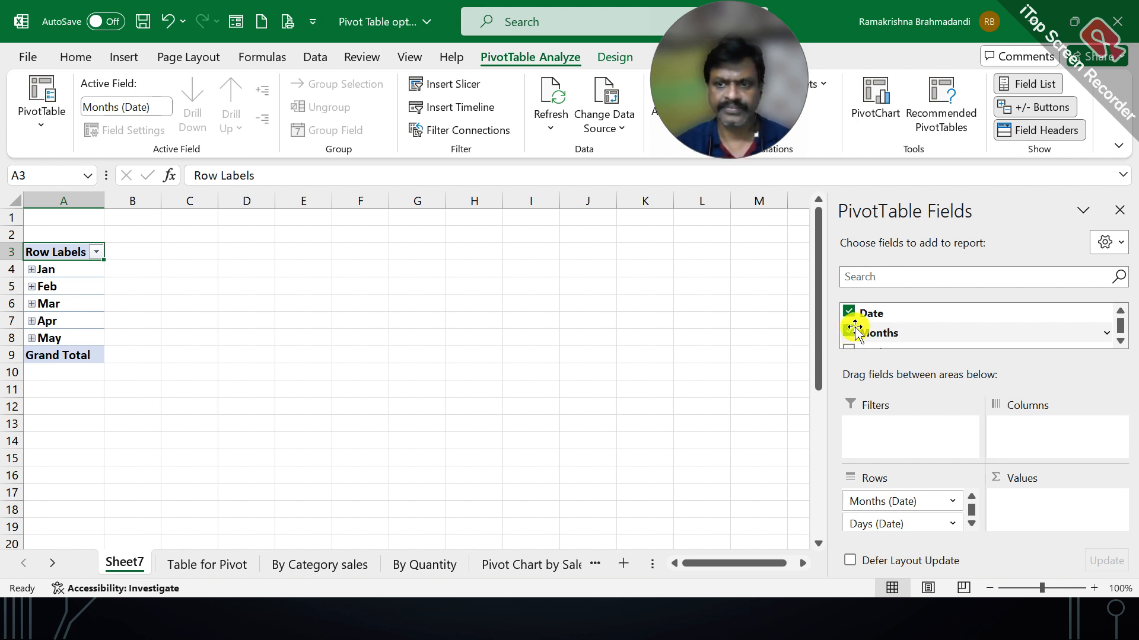
drag(852, 333, 1023, 420)
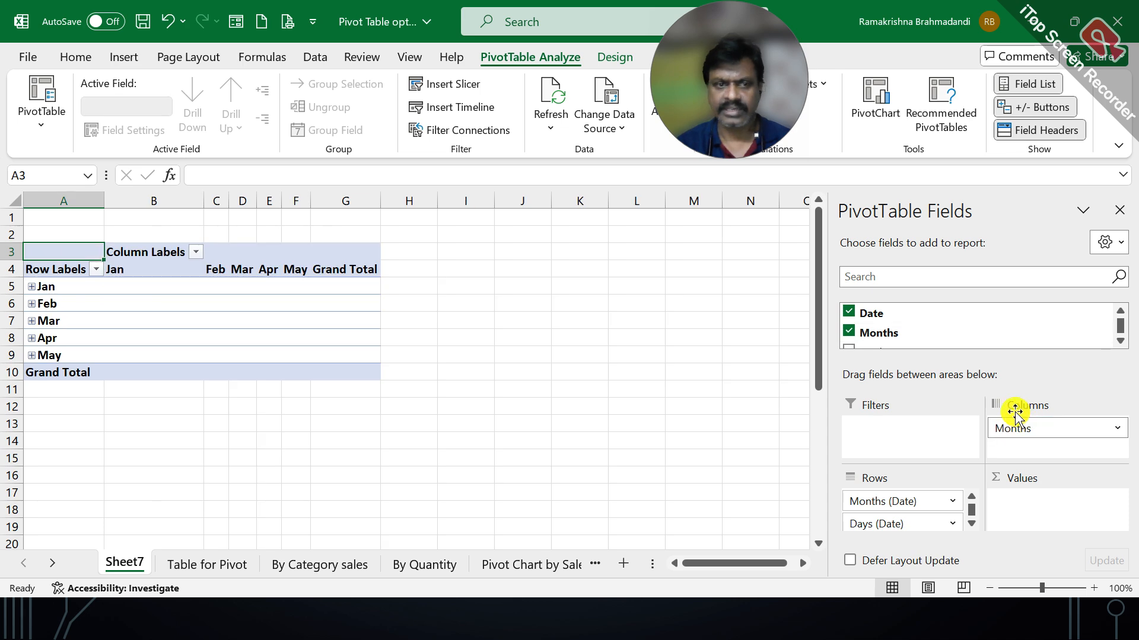
scroll(955, 323, down, 4)
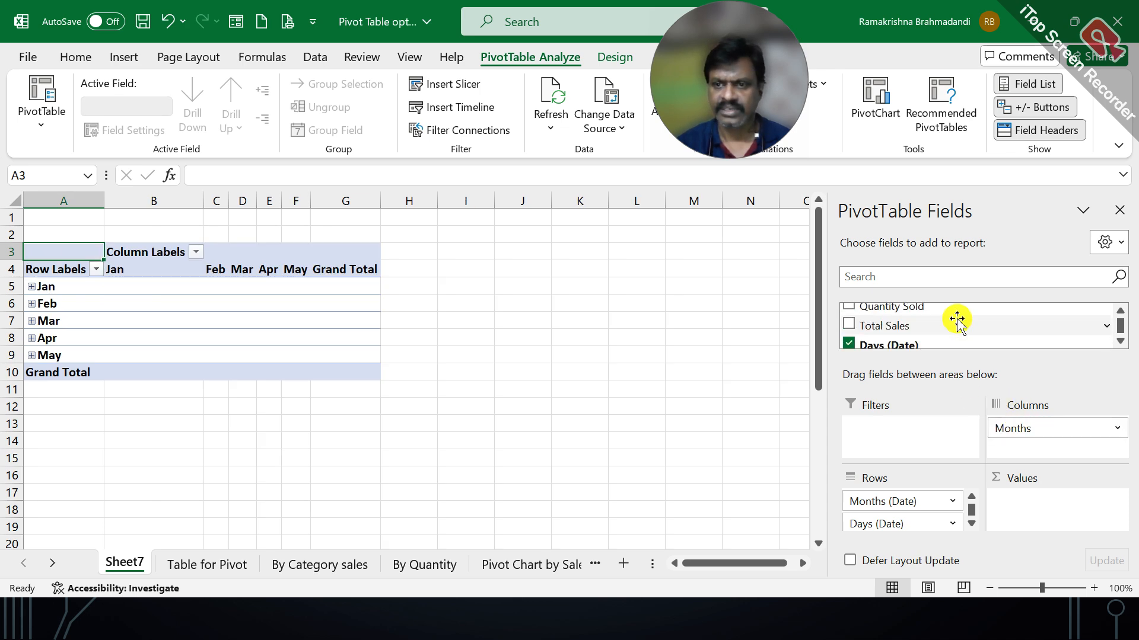
click(849, 326)
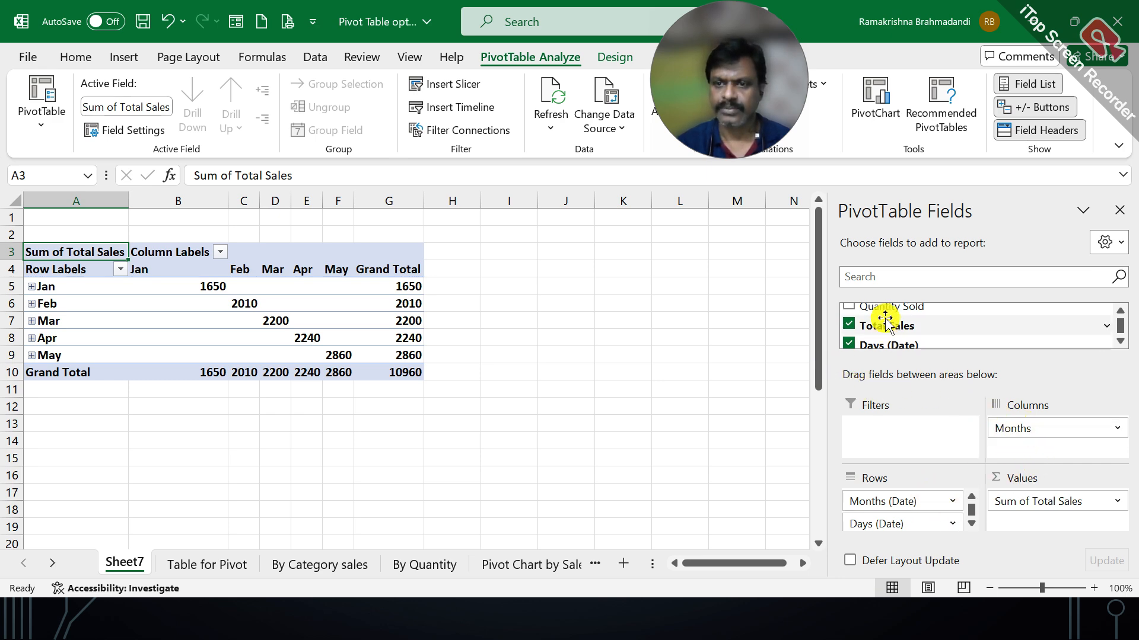
Remove the Date field from the PivotTable and move Months from Columns to Rows, just below Months (Date).
scroll(886, 324, up, 3)
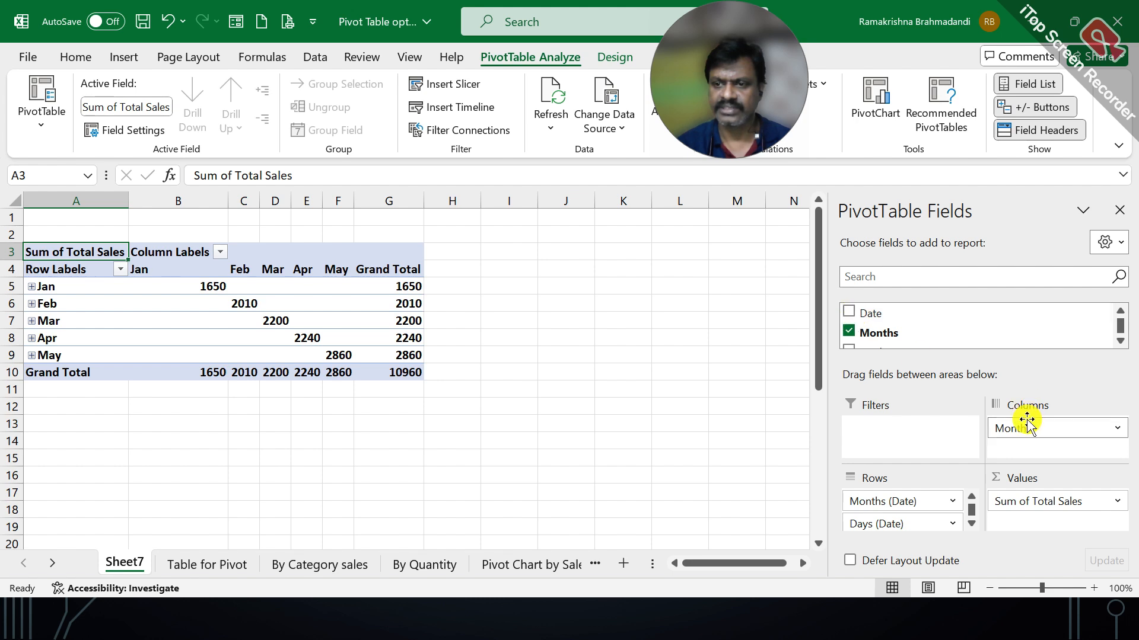
drag(1027, 422, 930, 449)
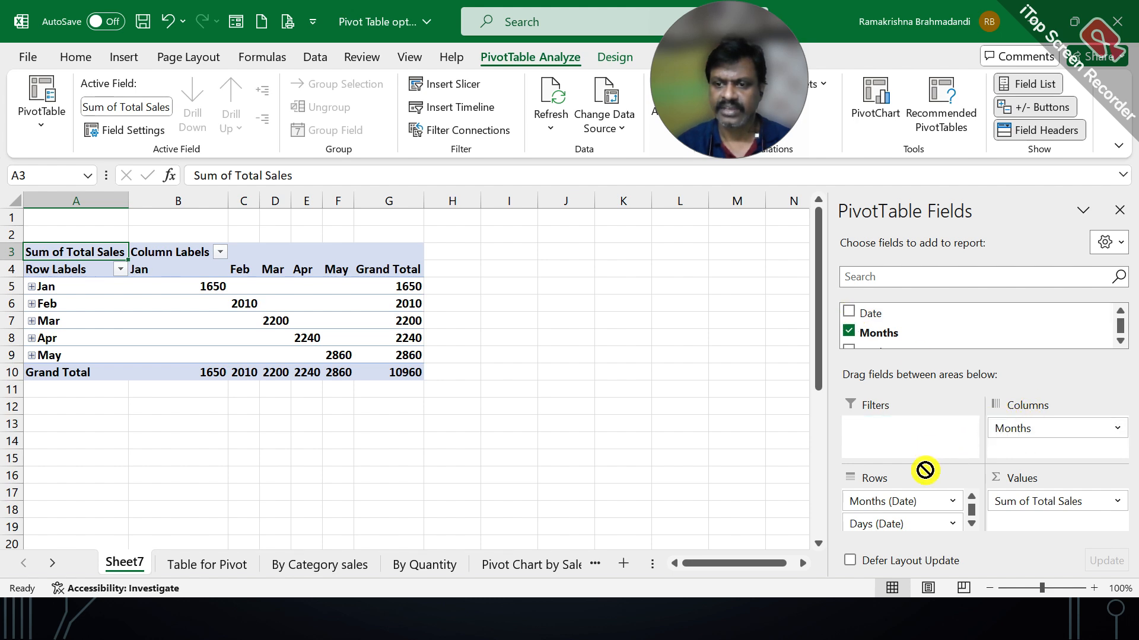
drag(918, 503, 924, 499)
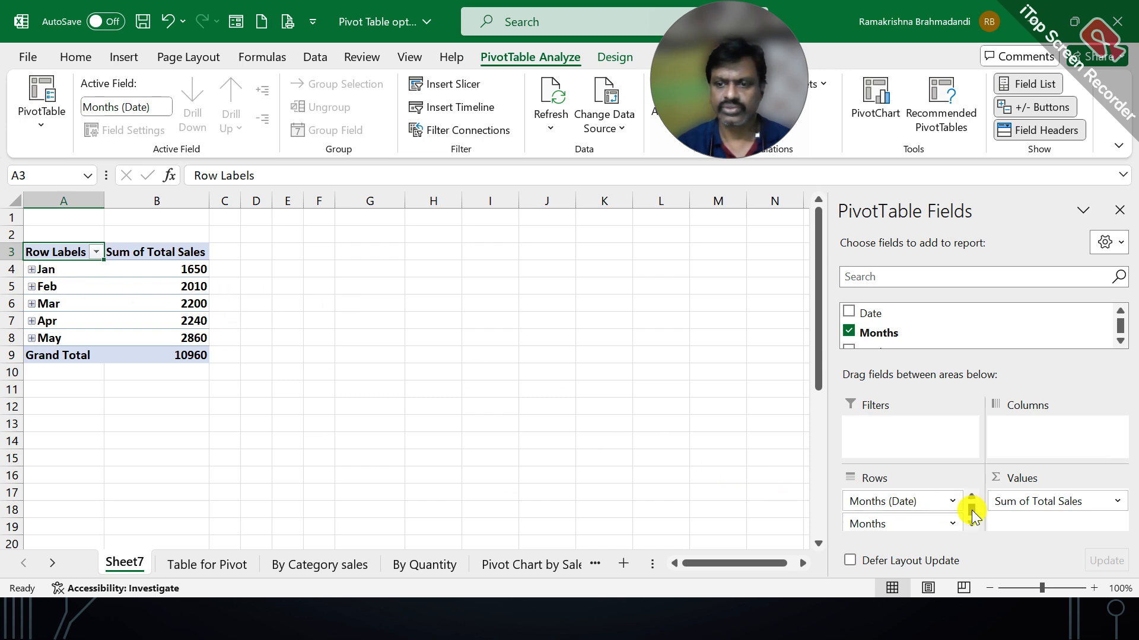
scroll(972, 513, down, 1)
scroll(923, 518, up, 1)
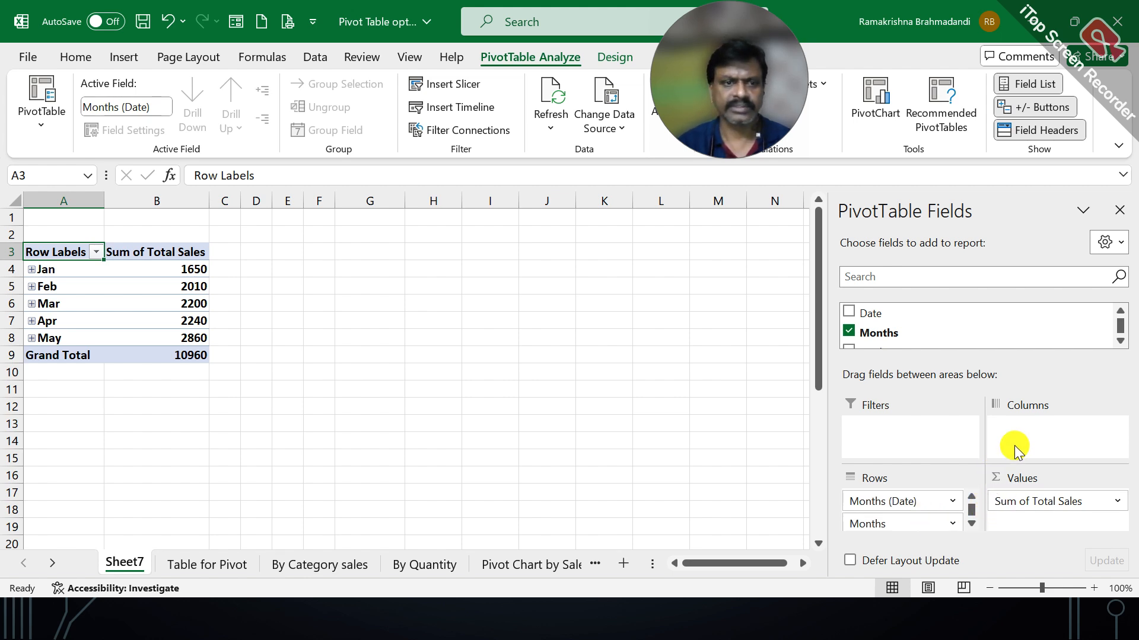
Move Months back to Columns and add Category to Rows above Months (Date).
scroll(910, 317, down, 2)
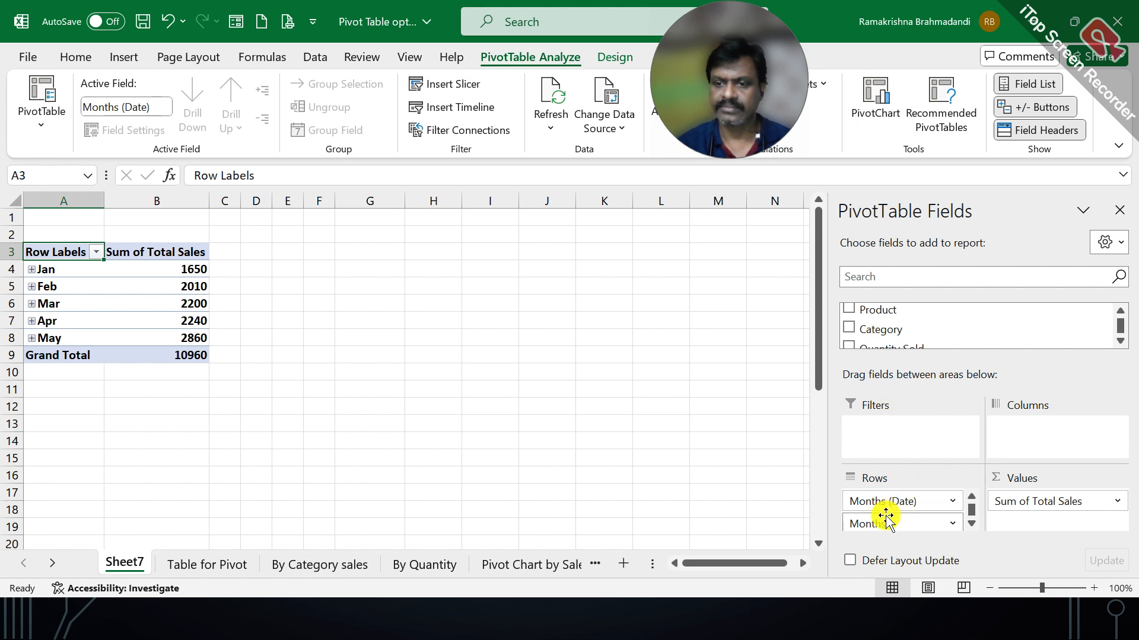
drag(885, 516, 1021, 438)
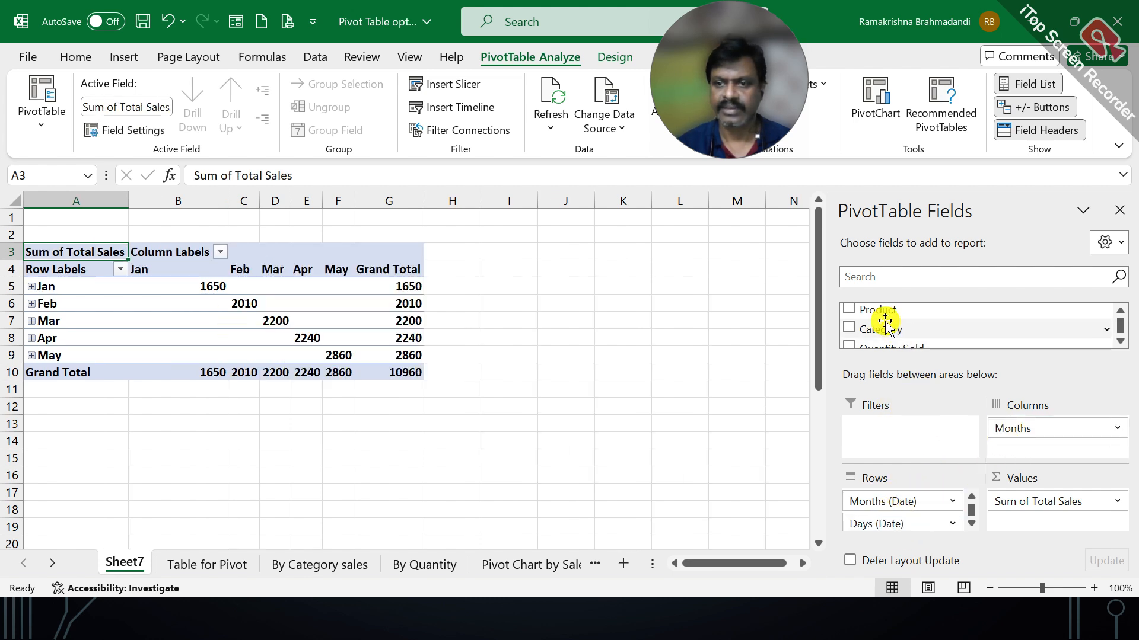
drag(885, 322, 905, 487)
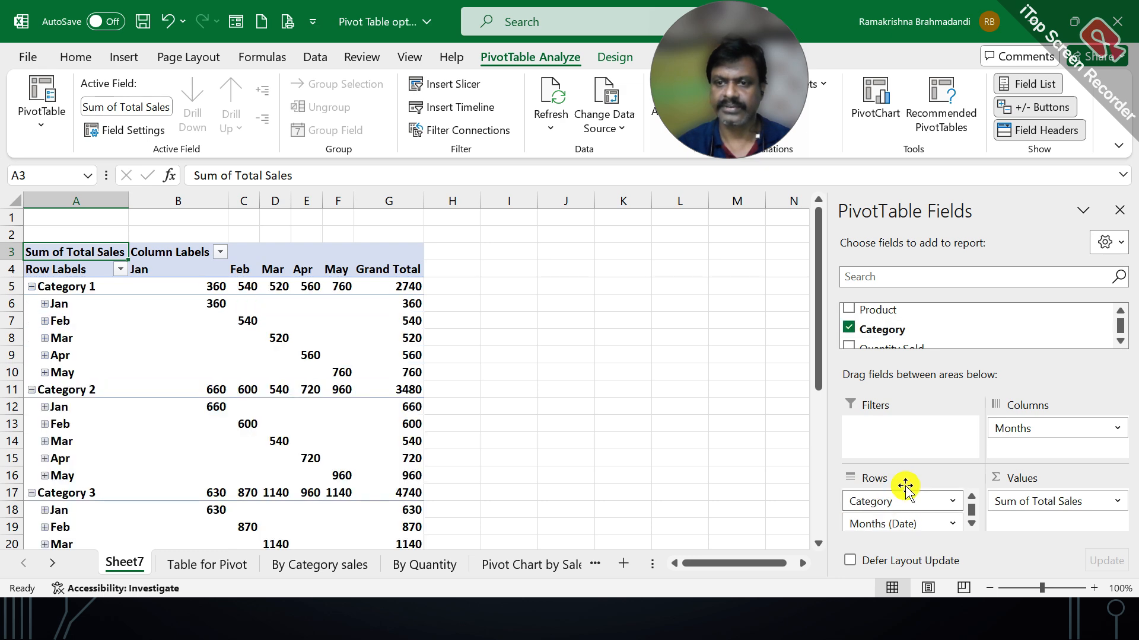
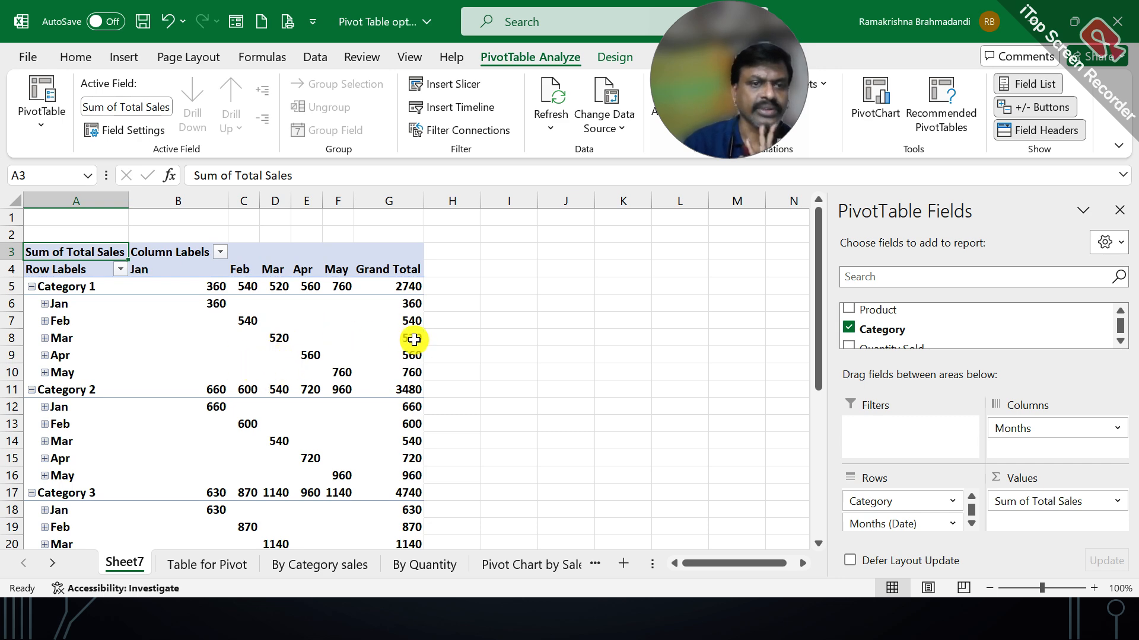
Rename Sheet7 as By Month and move it between the By Quantity and Pivot Chart by Sales sheets.
click(312, 313)
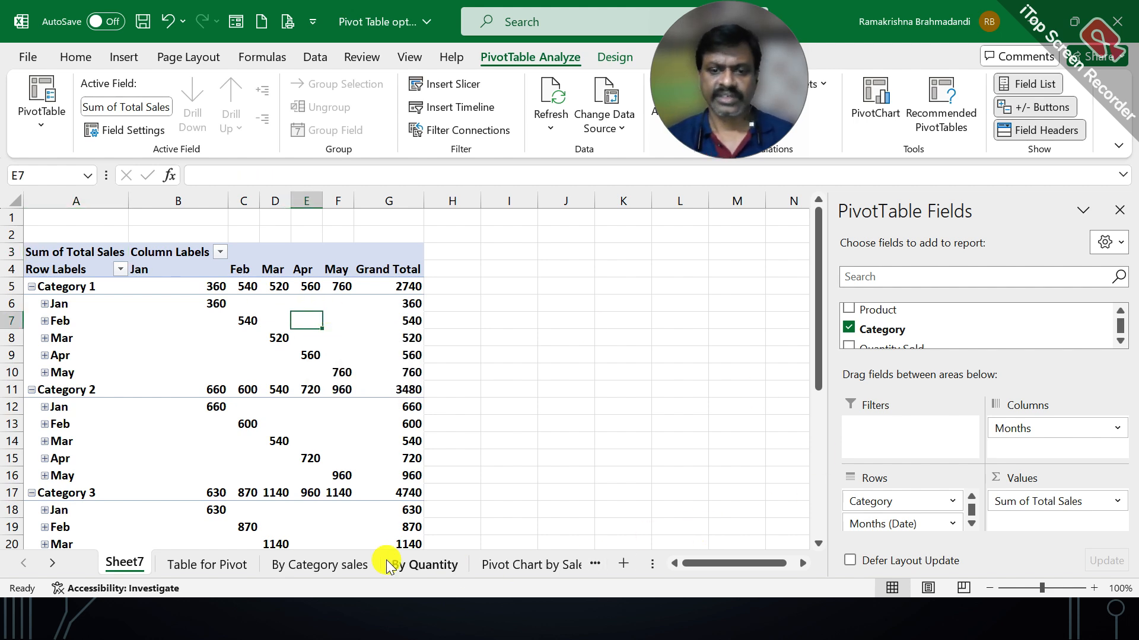
double_click(136, 568)
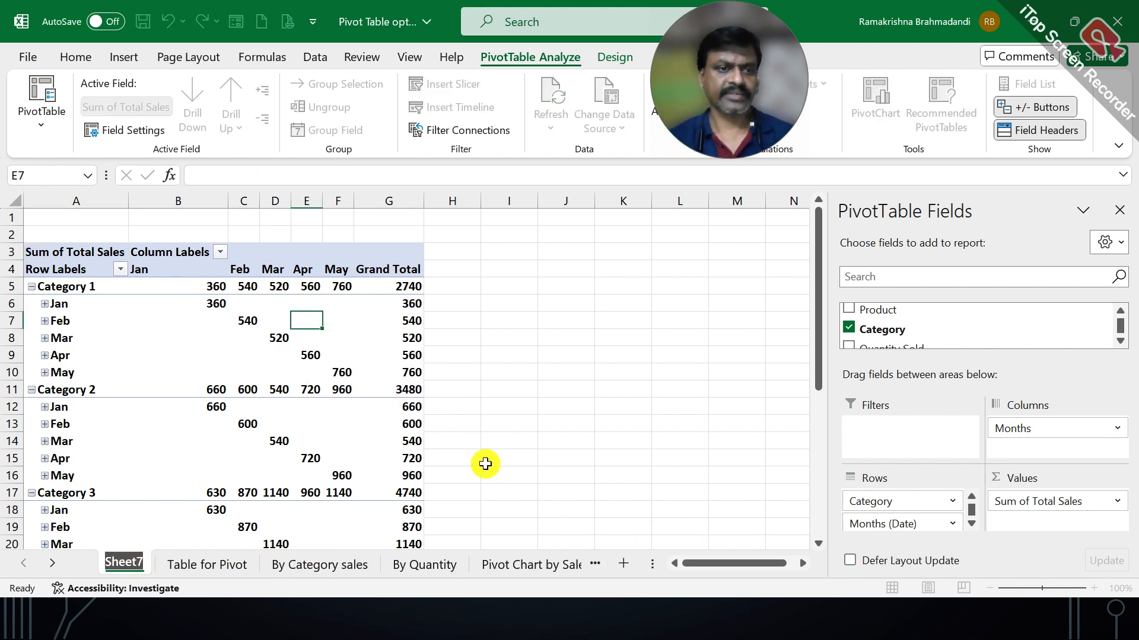
text(bY)
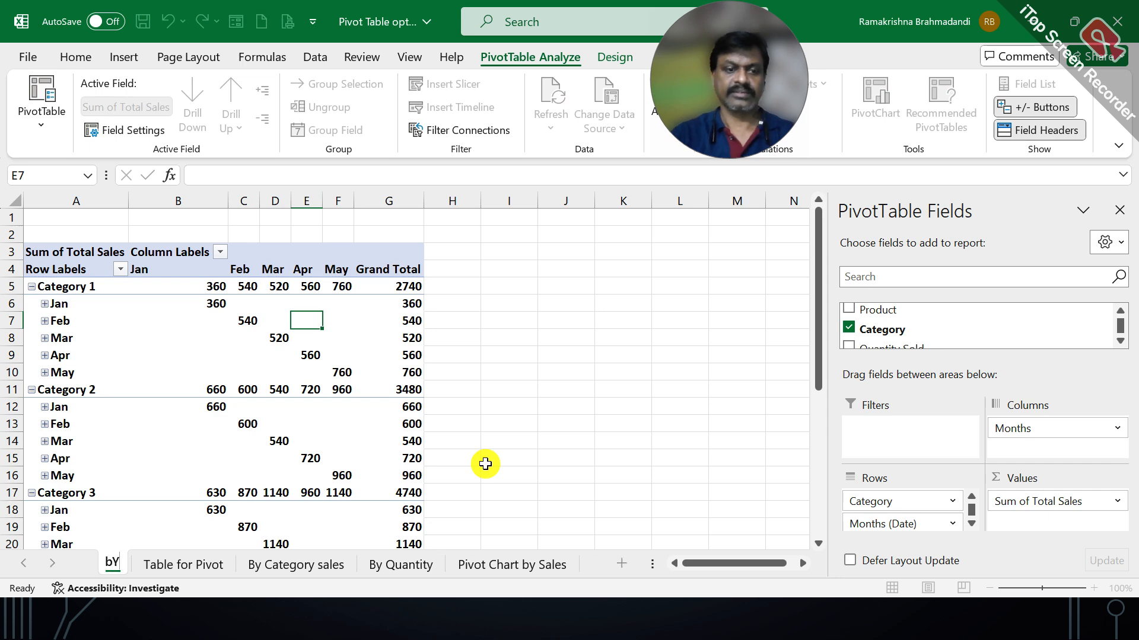
text( mONT)
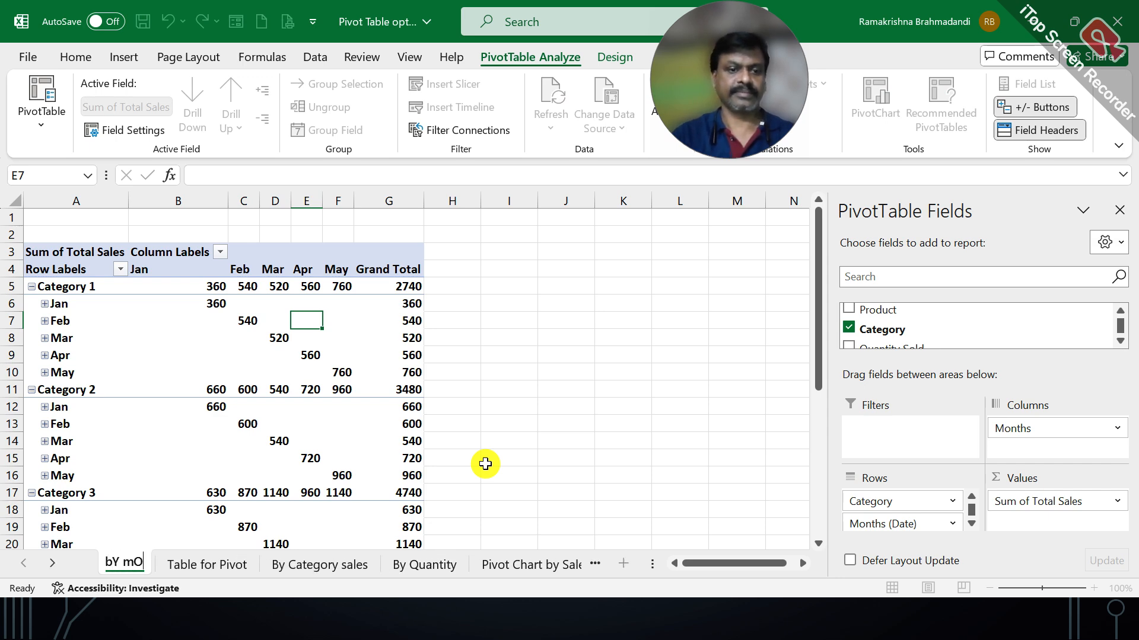
key(BackSpace)
key(BackSpace)
key(BackSpace)
key(BackSpace)
key(BackSpace)
key(BackSpace)
key(BackSpace)
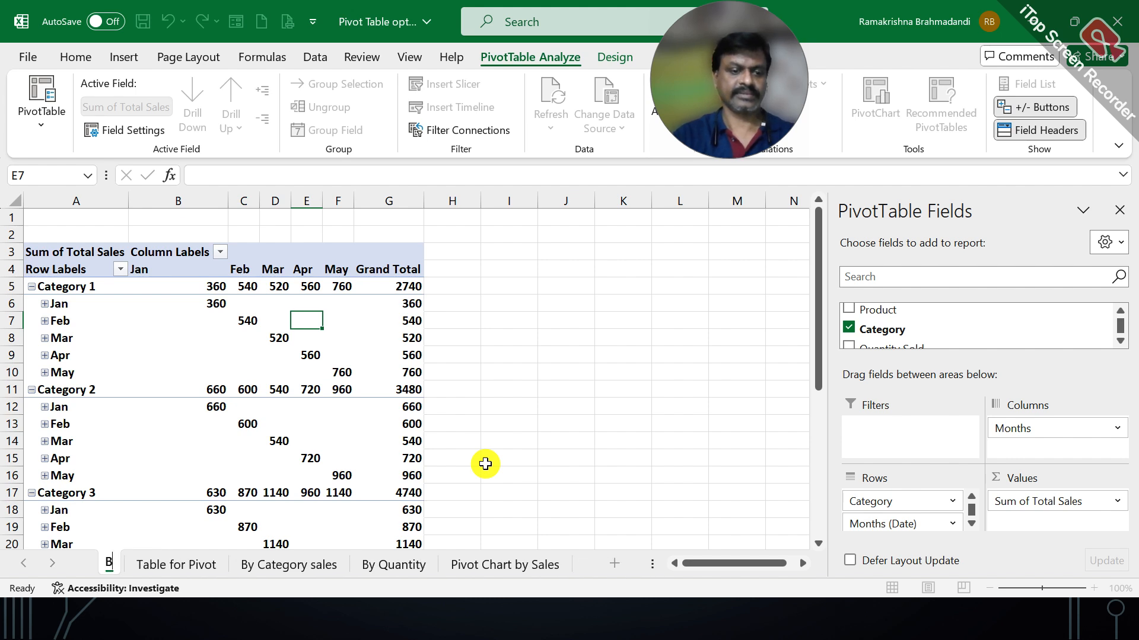
text(By Month)
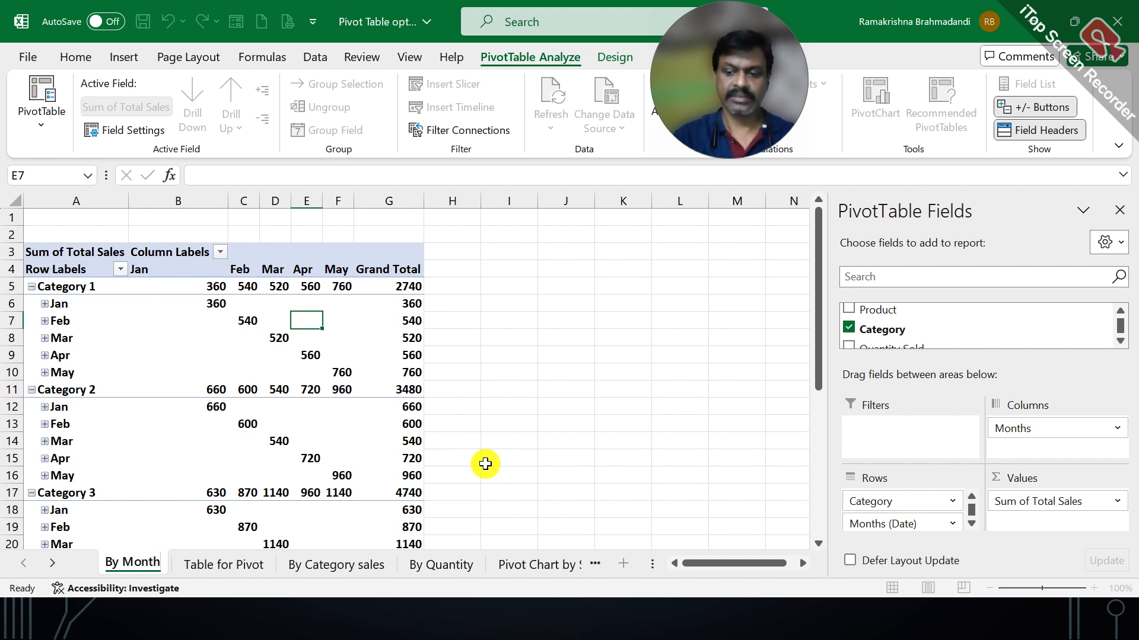
key(Return)
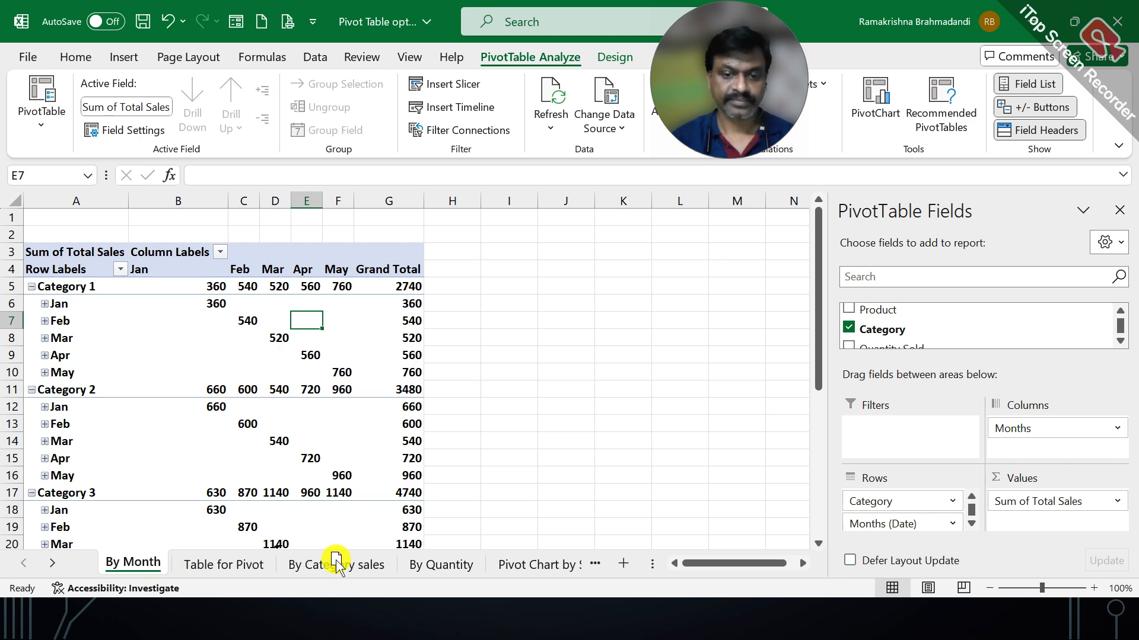
drag(489, 563, 495, 572)
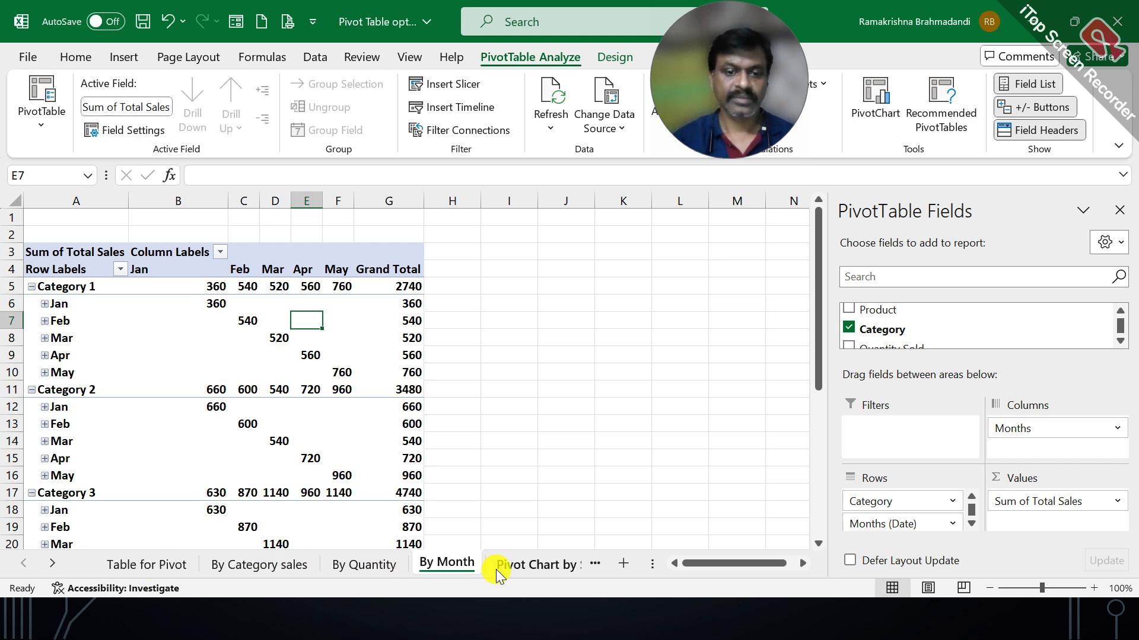
Filter By Category sales to Jan with its Months slicer and check By Quantity, By Month and Pivot Chart by Sales.
click(242, 564)
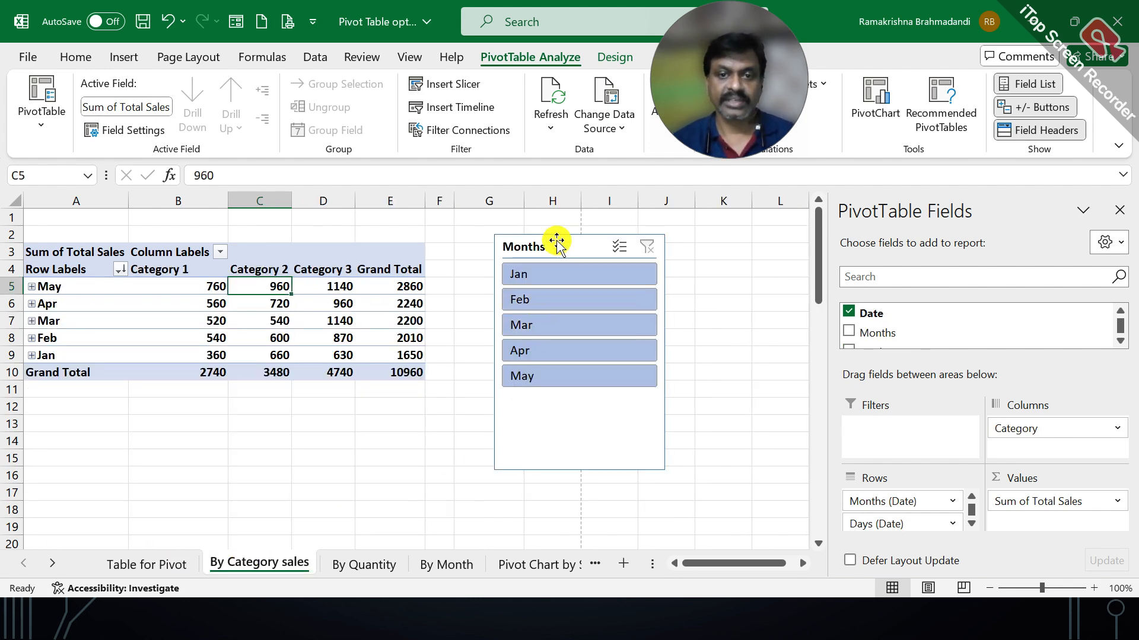
click(533, 274)
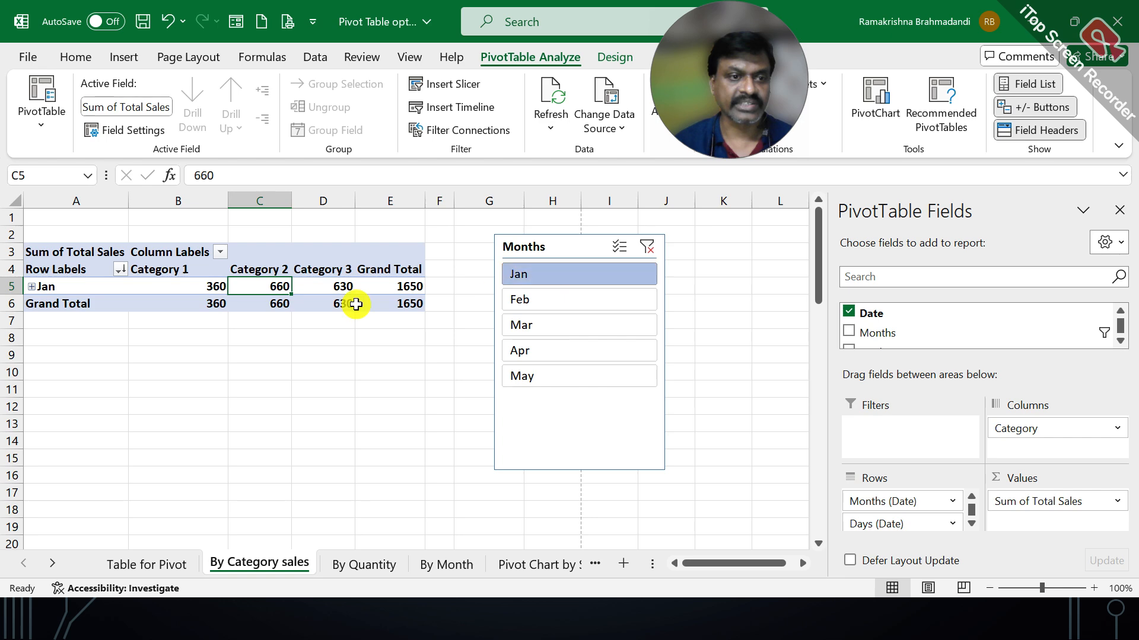
click(355, 563)
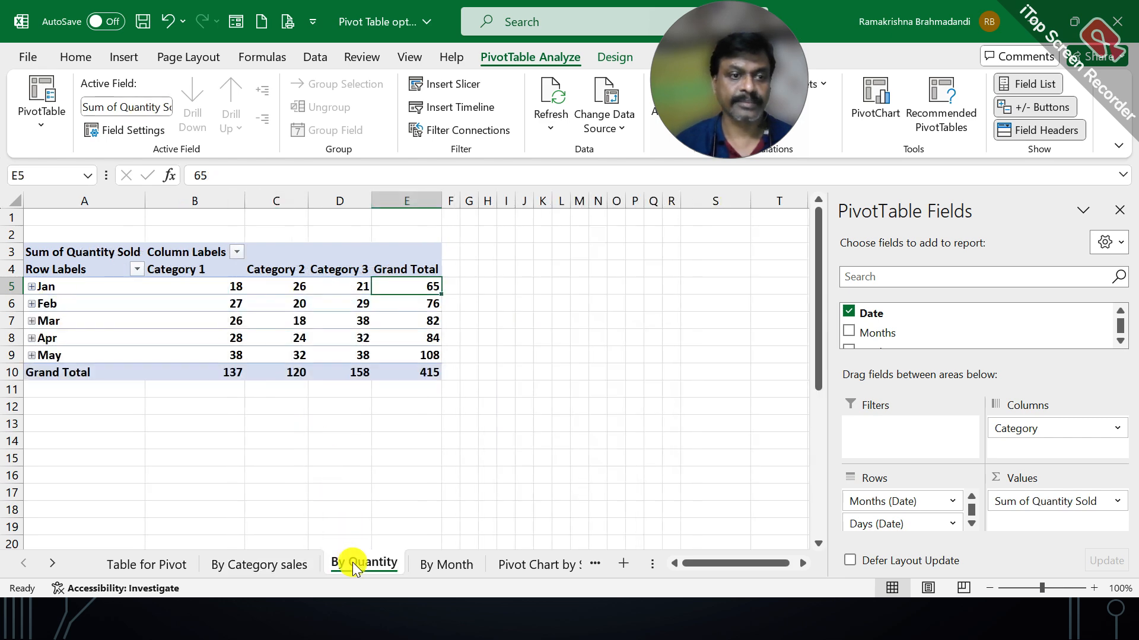
click(439, 565)
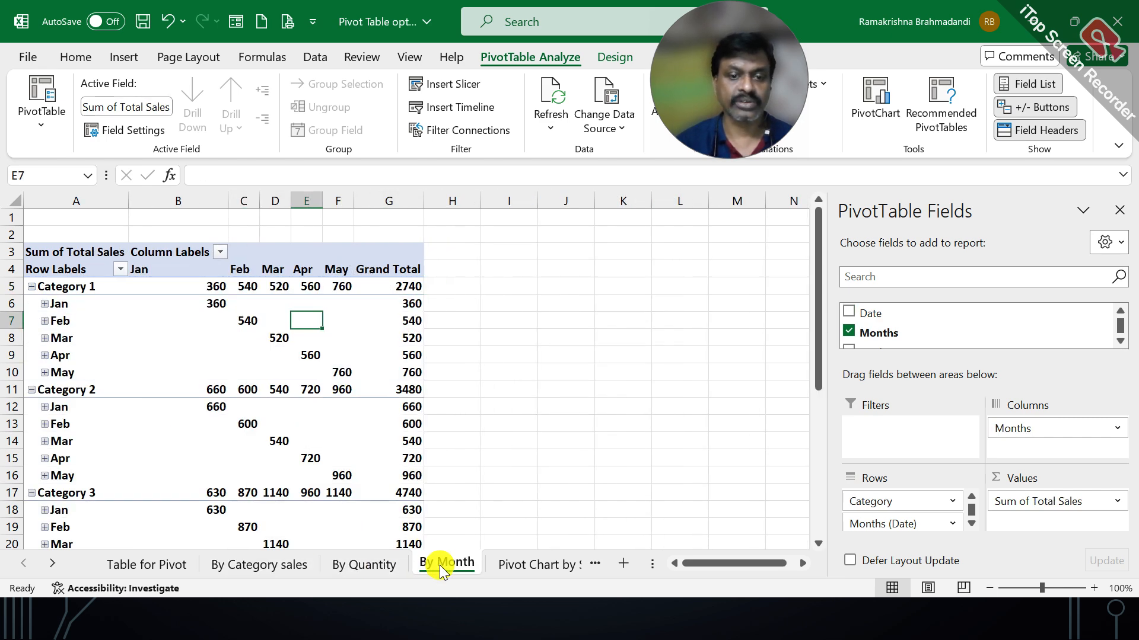
click(537, 562)
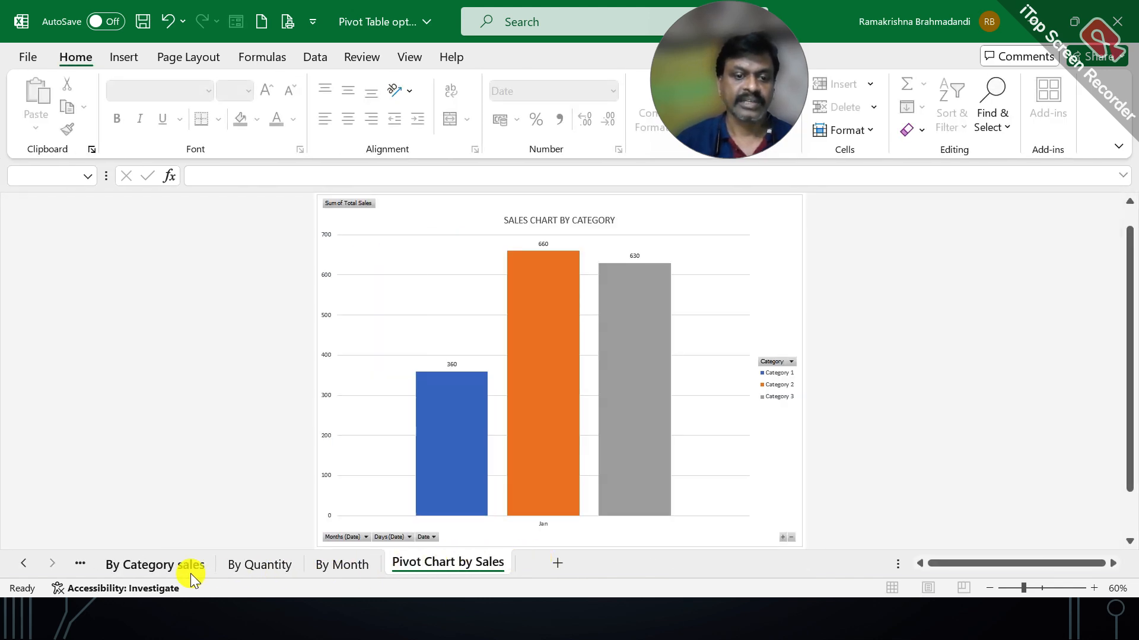
Review the source table on Table for Pivot and clear the Jan filter from the By Category sales slicer.
click(159, 571)
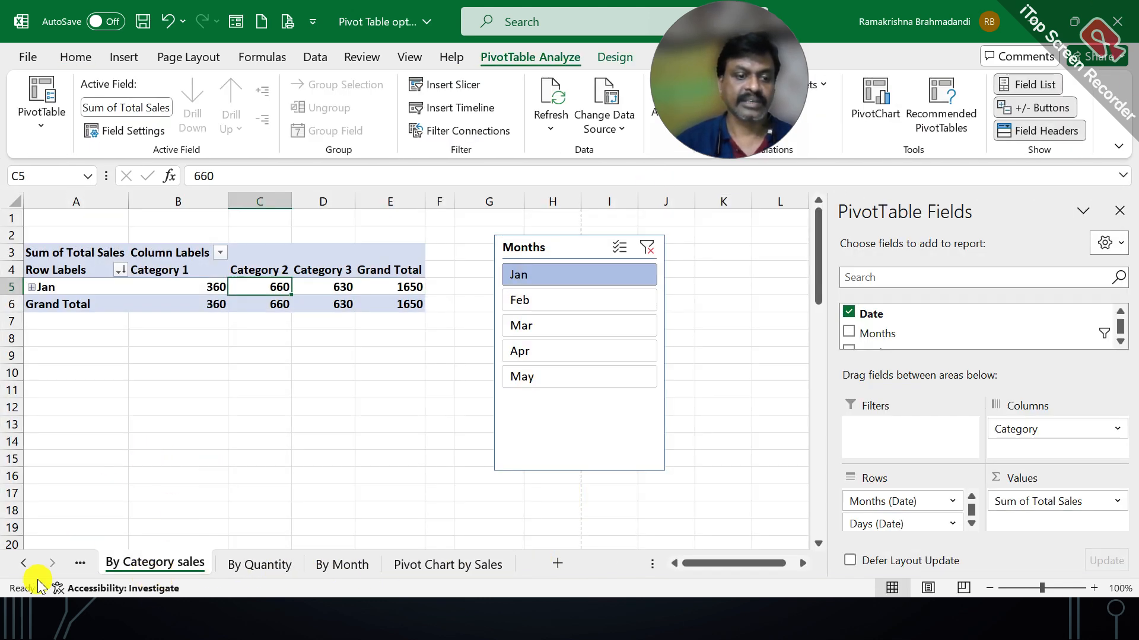
click(23, 566)
click(162, 568)
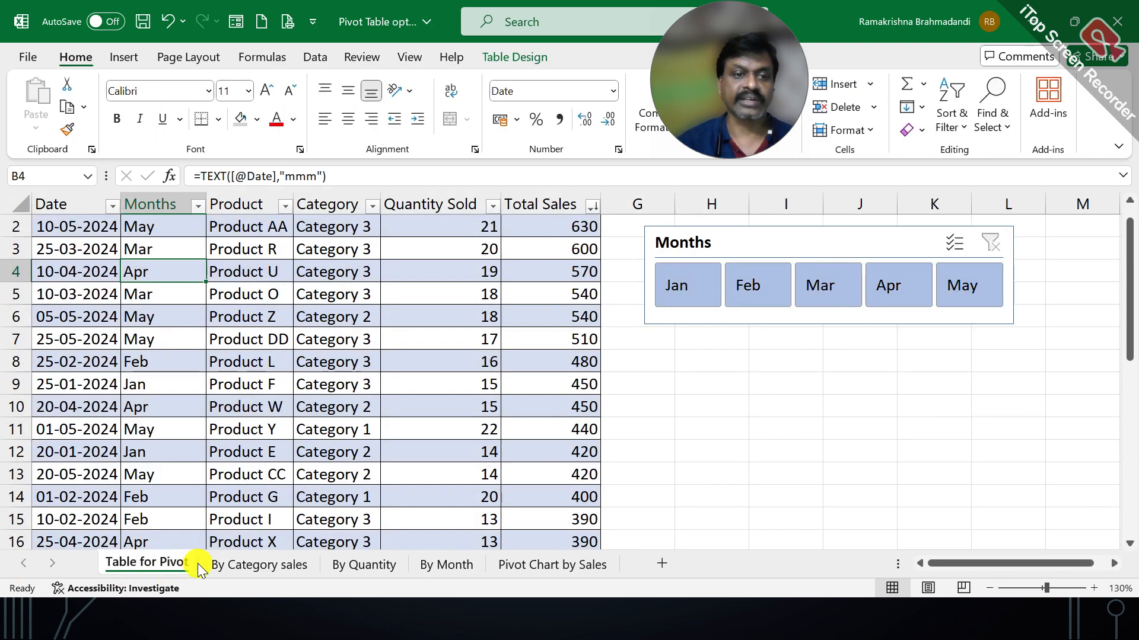
click(234, 561)
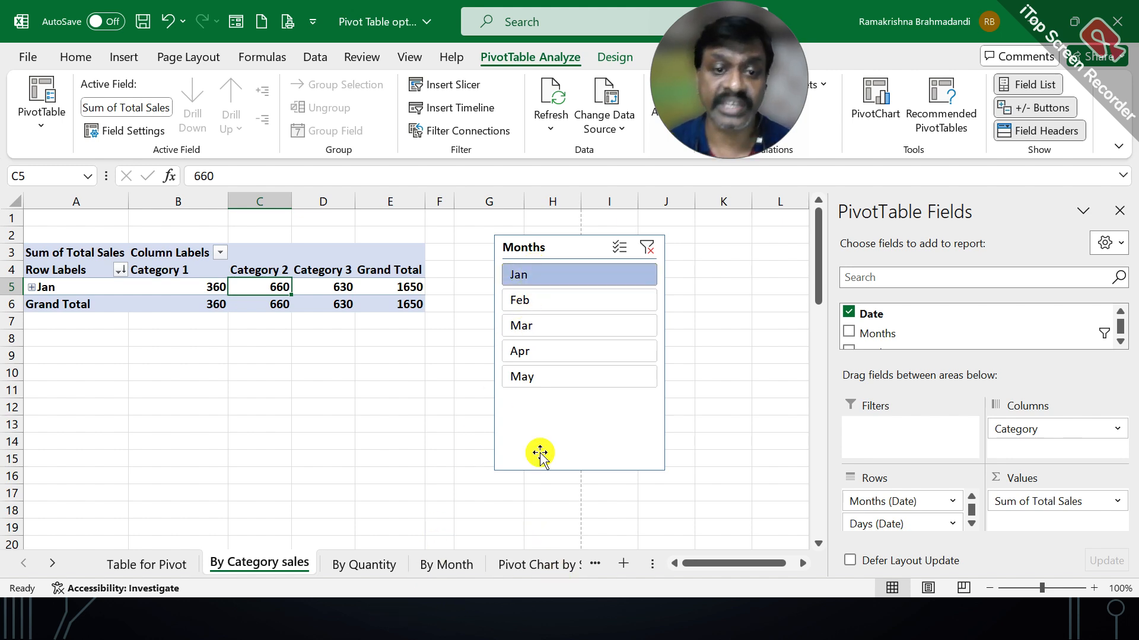
click(649, 246)
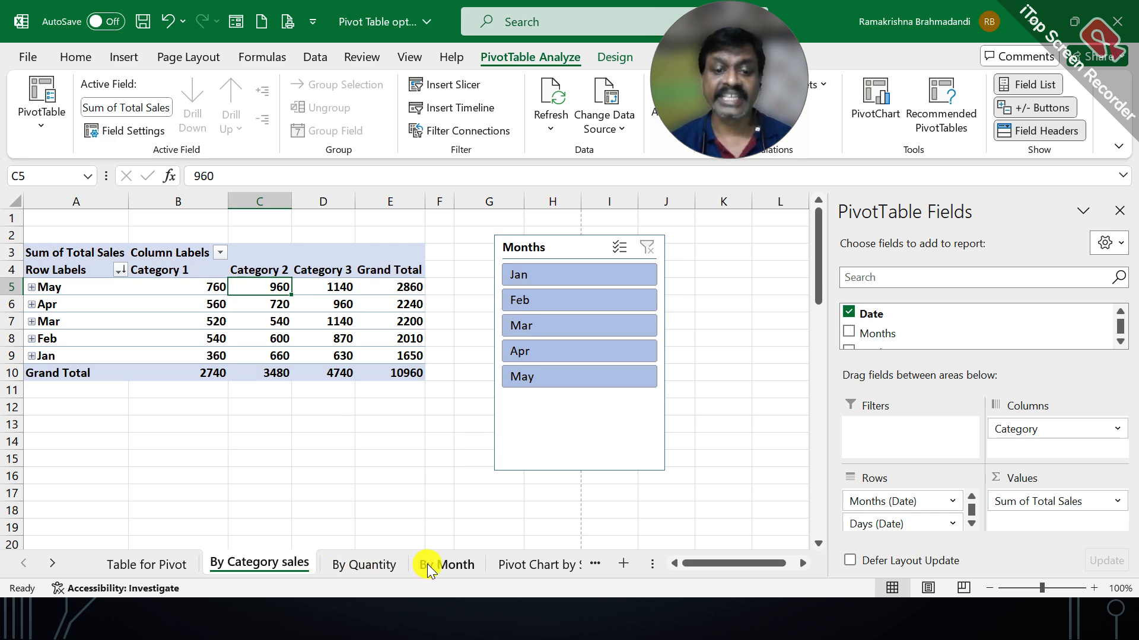
Connect the Months slicer on By Category sales to the By Month and By Quantity PivotTables through Report Connections.
click(574, 240)
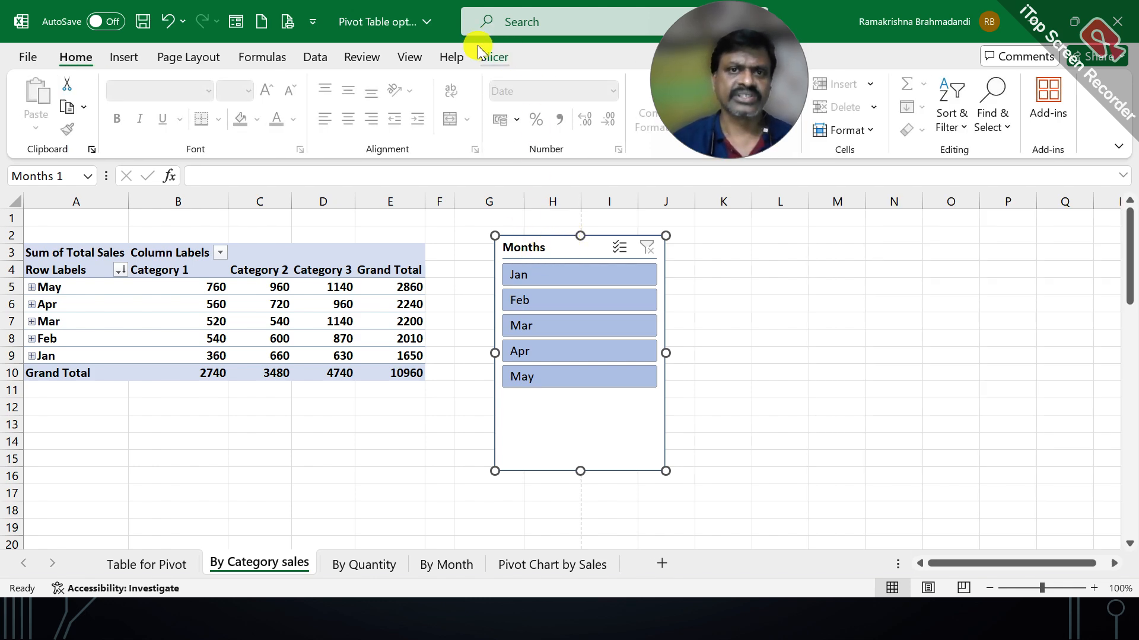
click(494, 54)
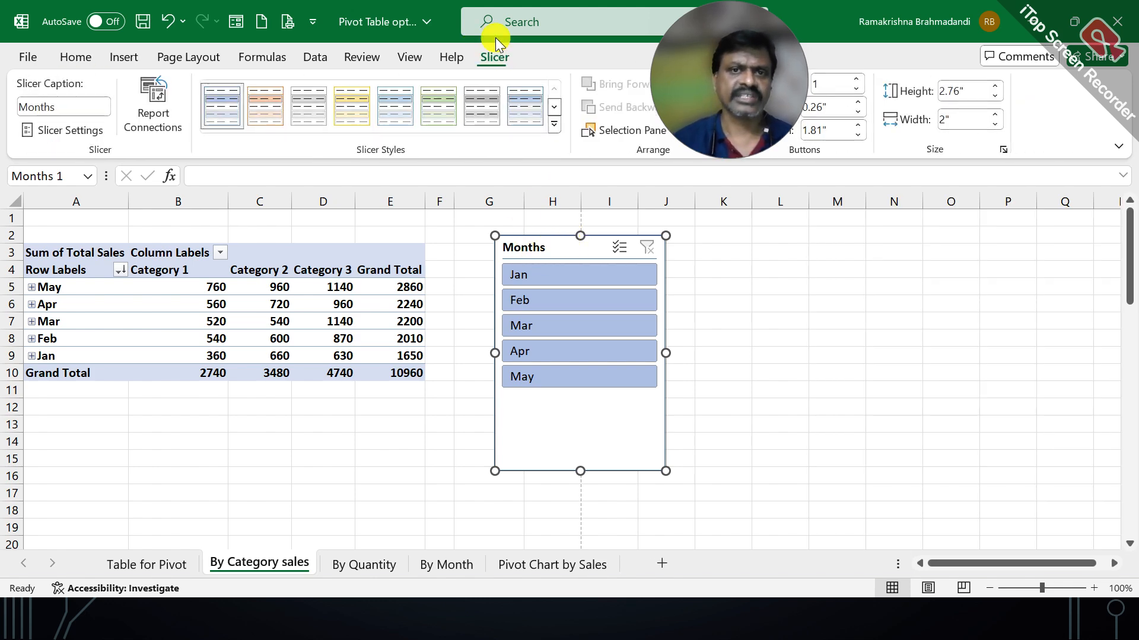
click(156, 121)
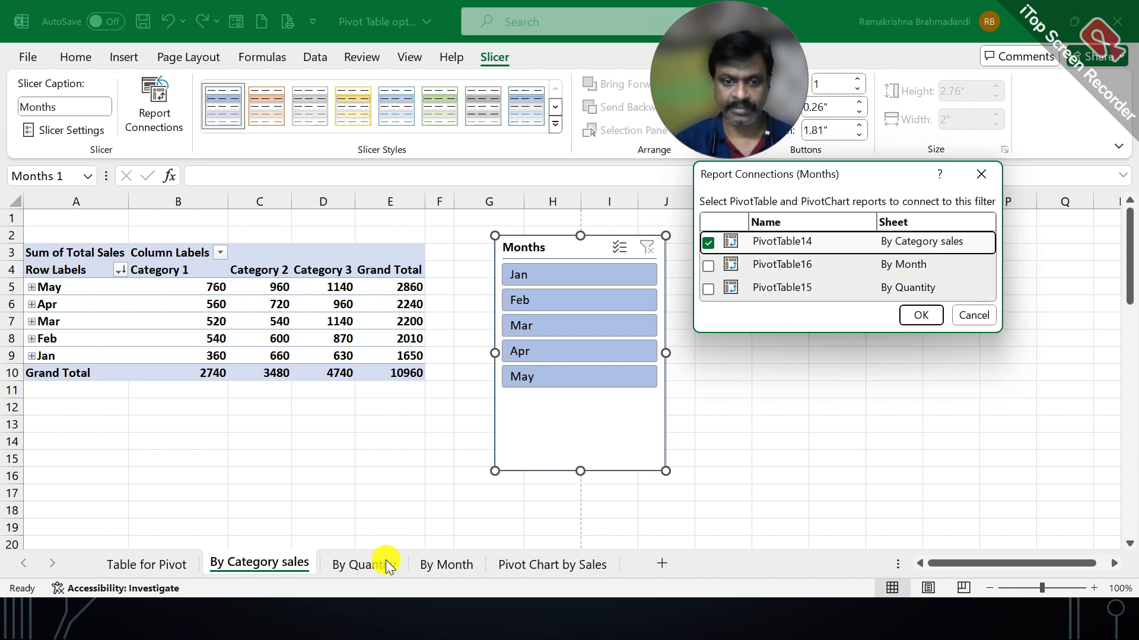
click(709, 265)
click(709, 291)
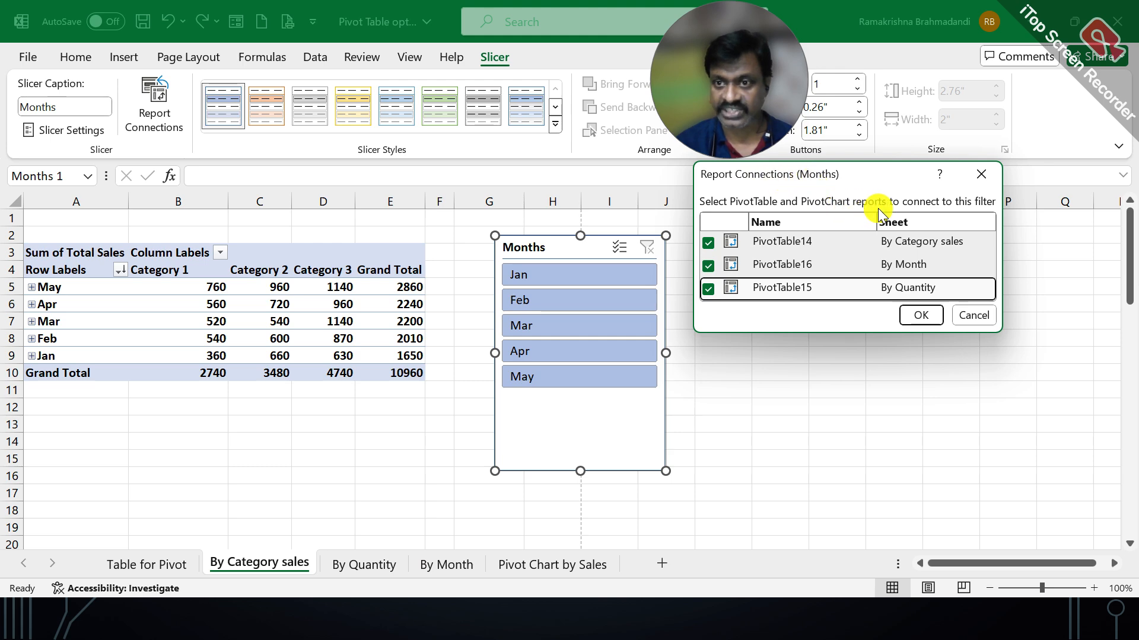
click(918, 315)
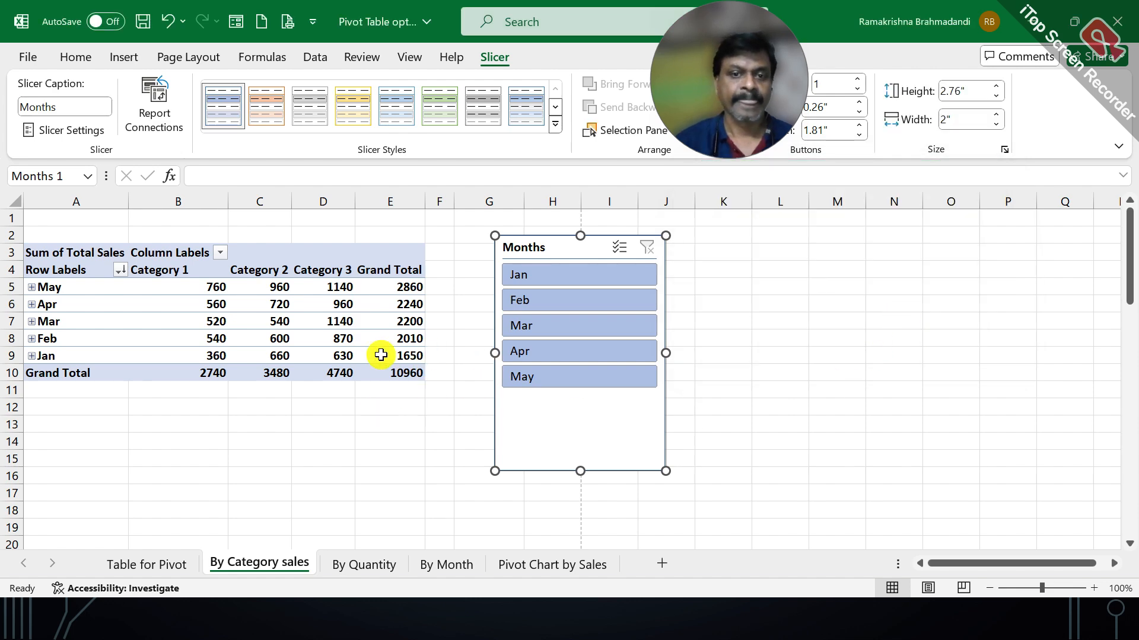
Filter the connected PivotTables to Jan with the Months slicer and check By Quantity and By Month.
click(550, 278)
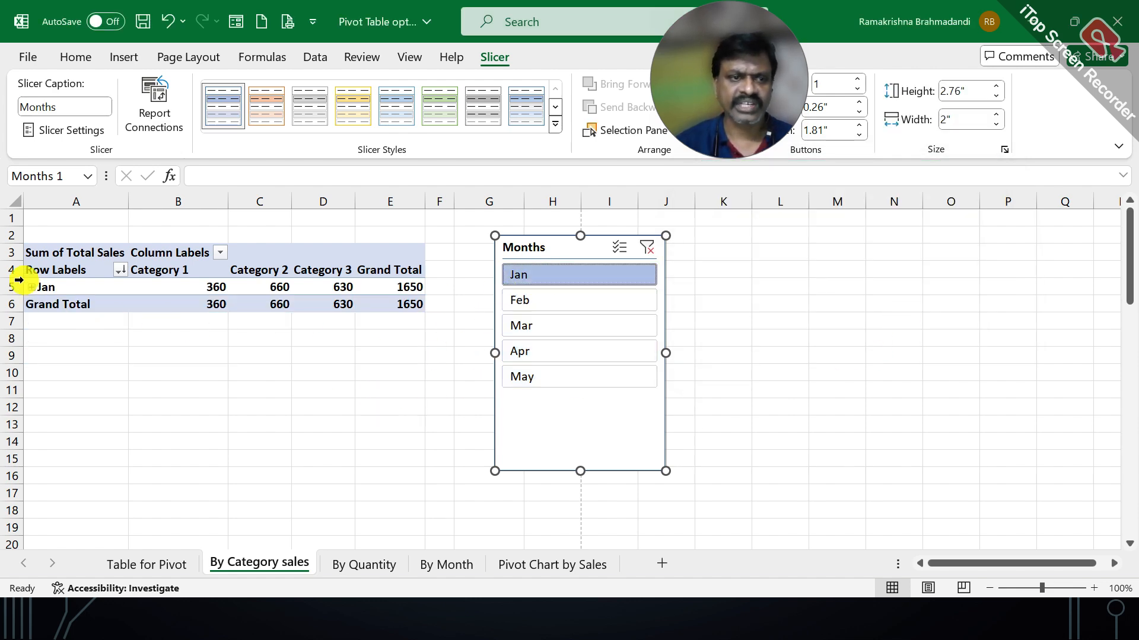
click(356, 564)
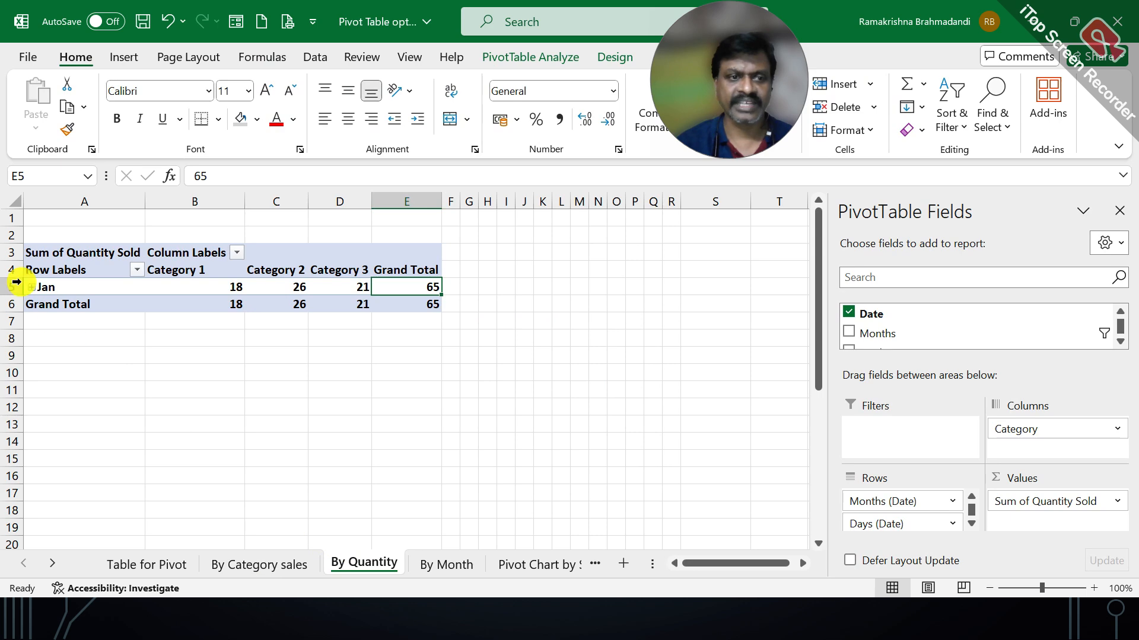
click(446, 564)
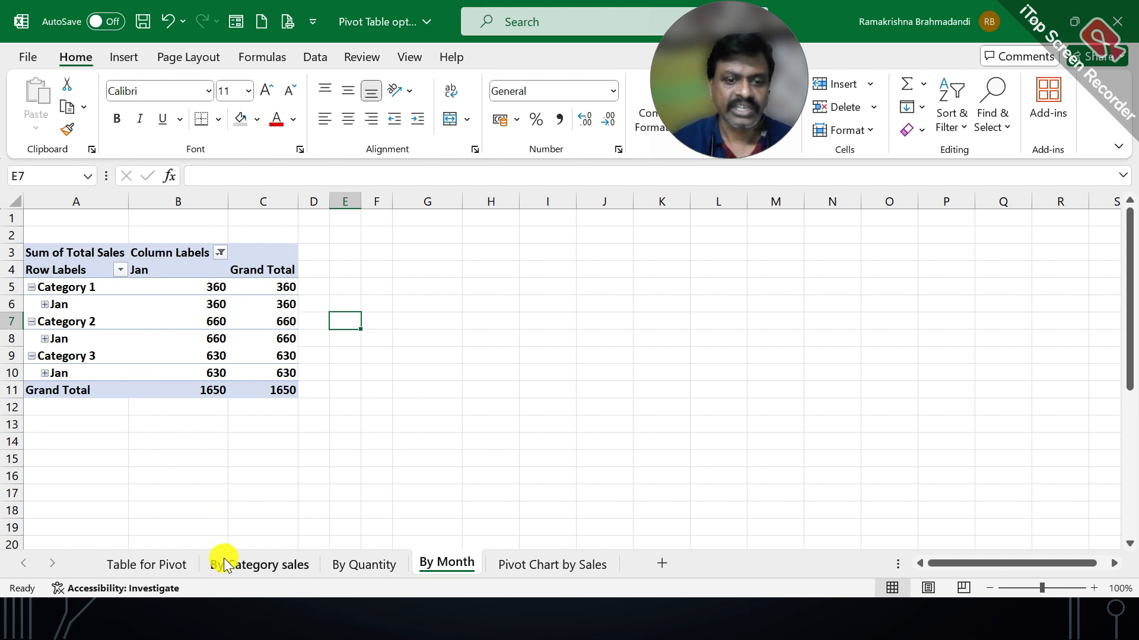
Switch the Months slicer on By Category sales to Feb and check the By Quantity and By Month sheets.
click(253, 573)
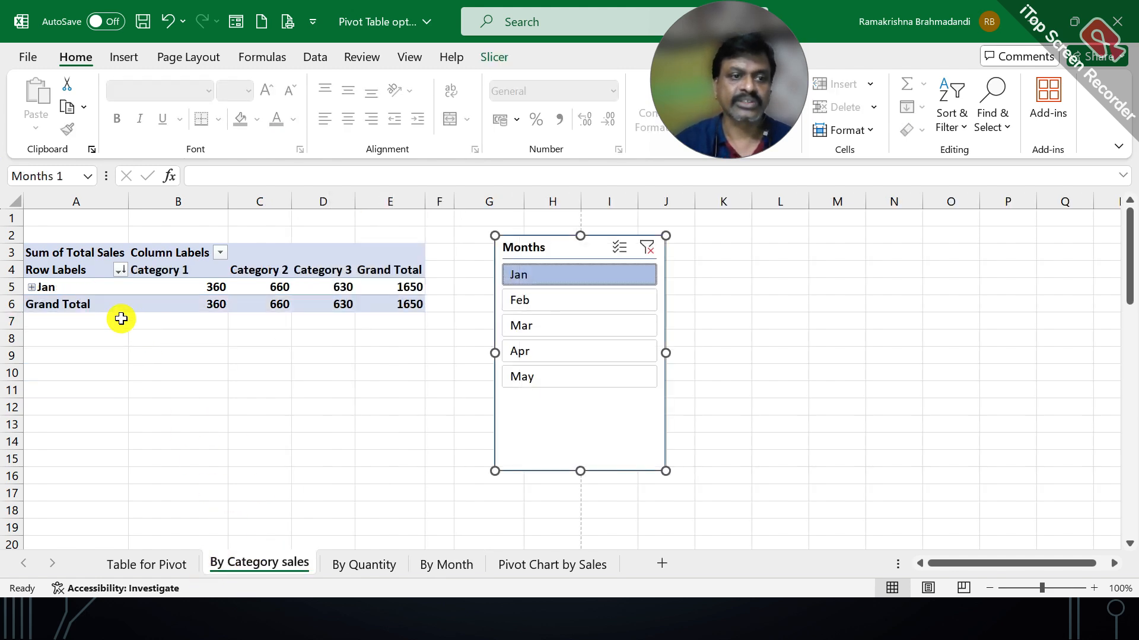
click(546, 301)
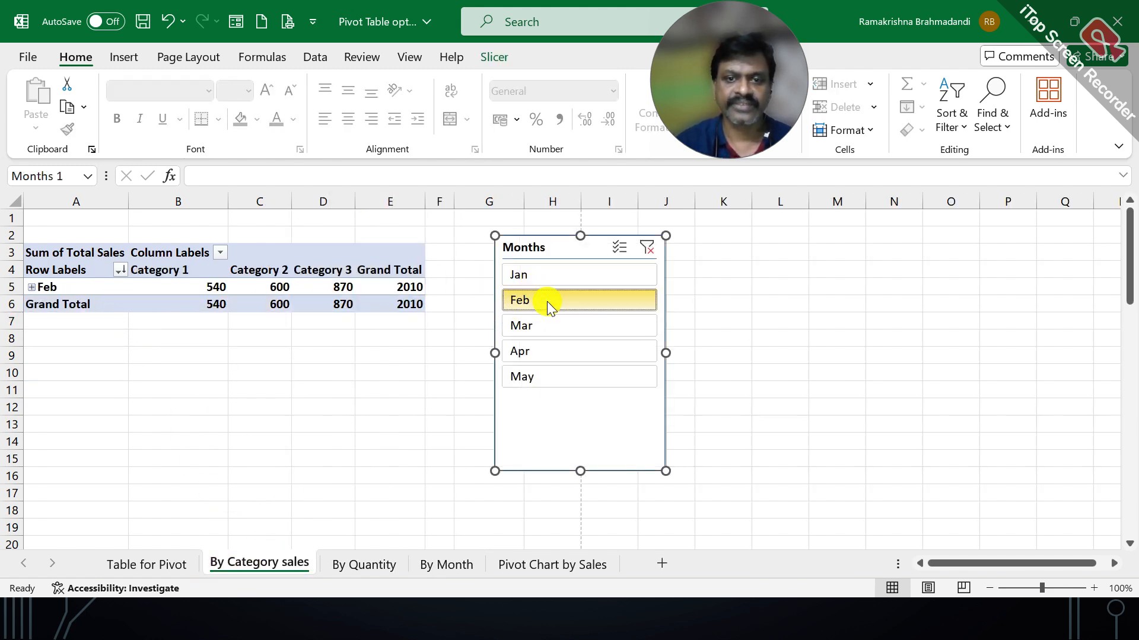
click(365, 564)
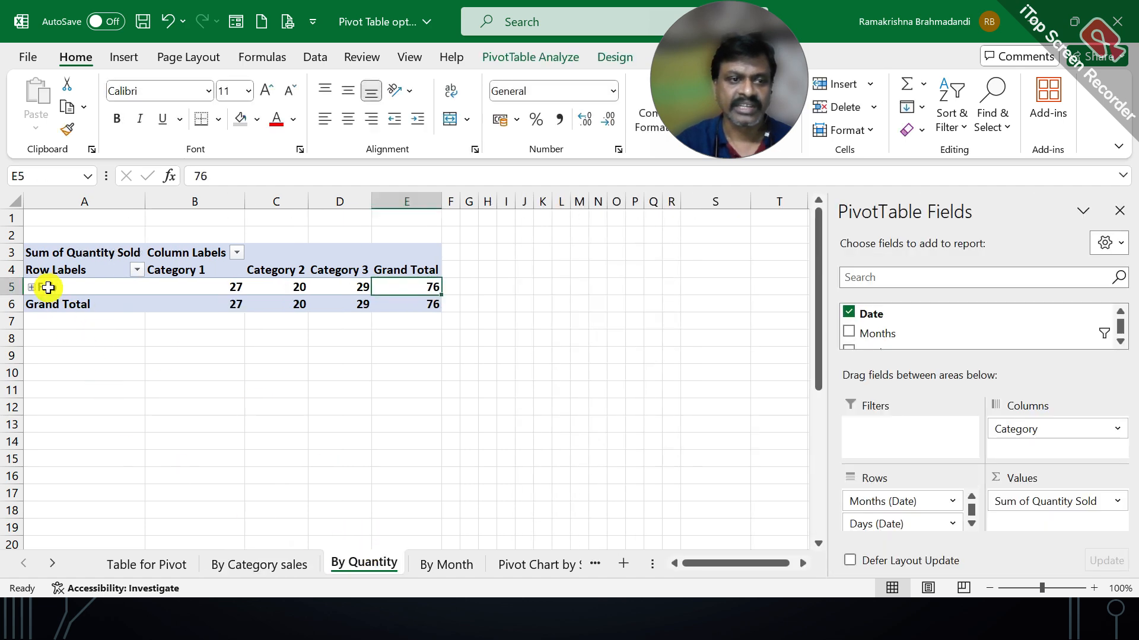
click(432, 573)
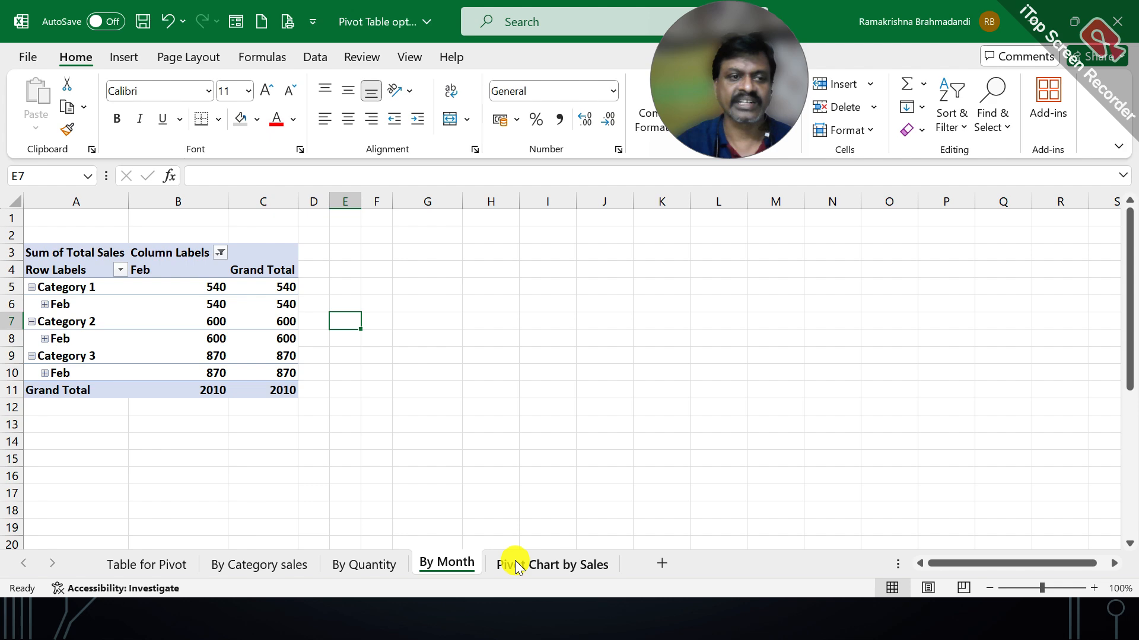
click(515, 561)
key(ctrl+Page_Up)
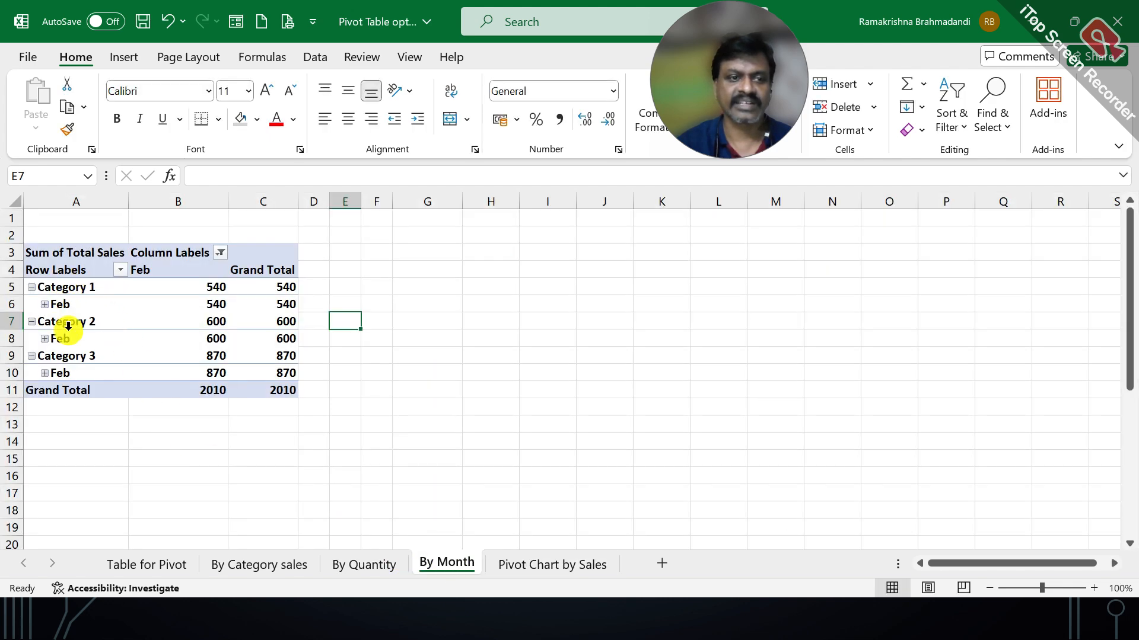
Add May to the Months slicer's Feb selection, check By Quantity and By Month, and clear the slicer filter.
click(274, 564)
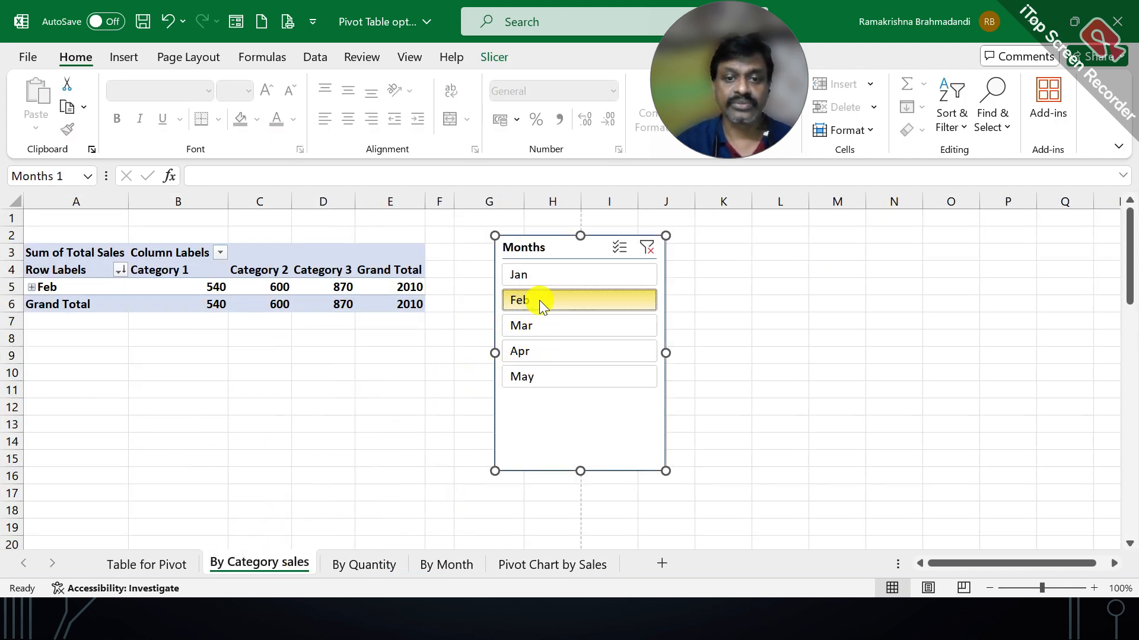
ctrl+click(533, 376)
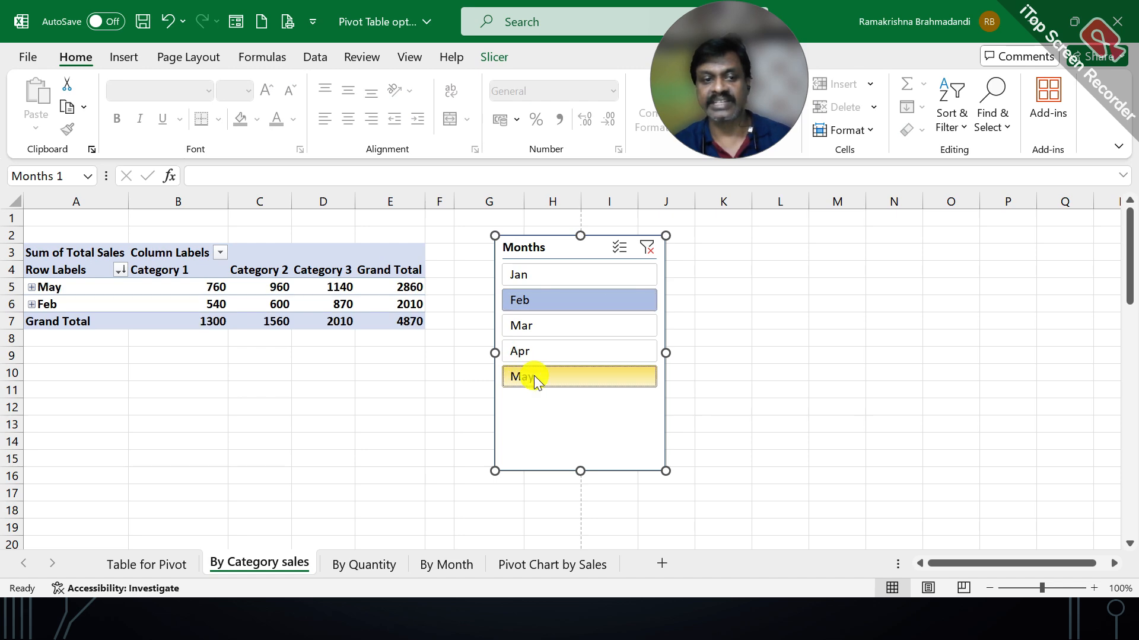
click(371, 566)
click(442, 563)
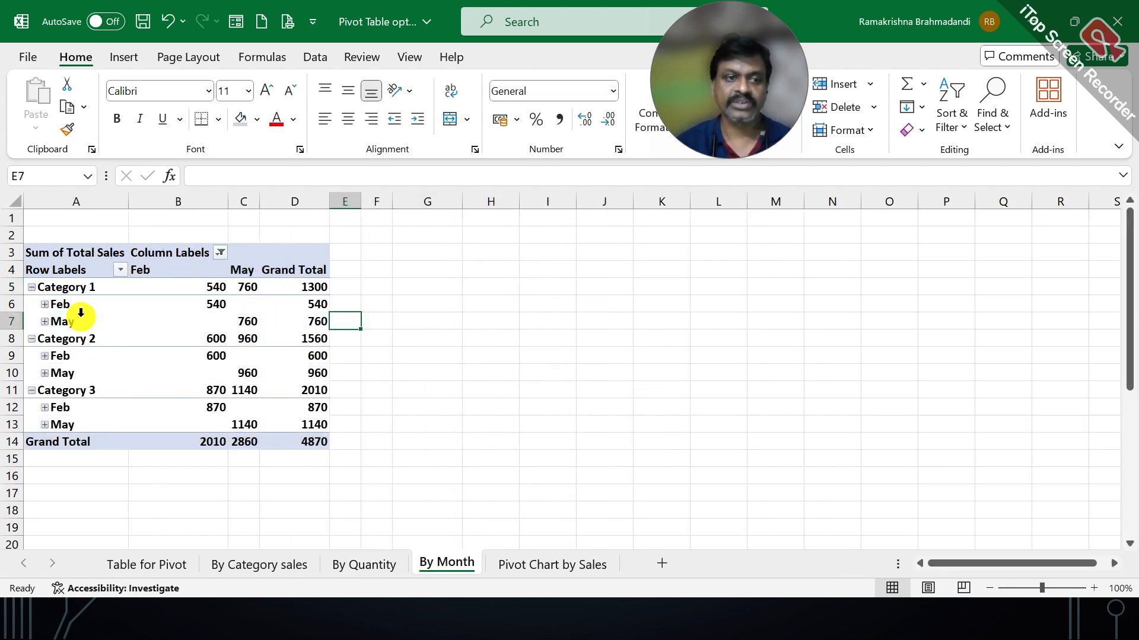
click(279, 563)
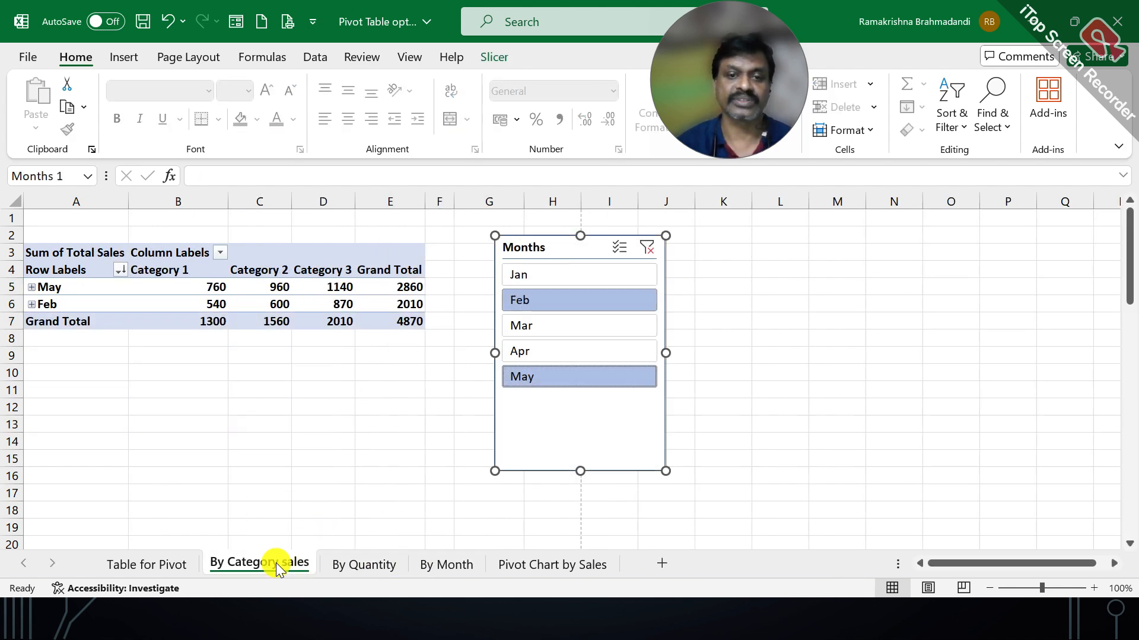
click(646, 249)
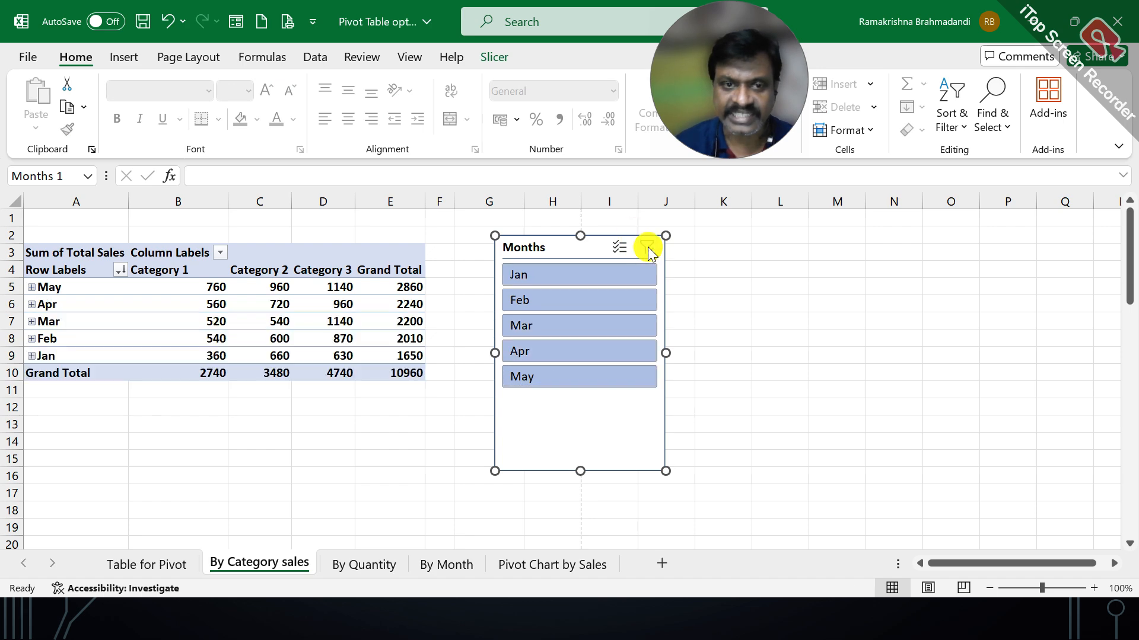
Check the unfiltered By Quantity and By Month sheets, and return to the PivotTable on By Category sales.
click(363, 564)
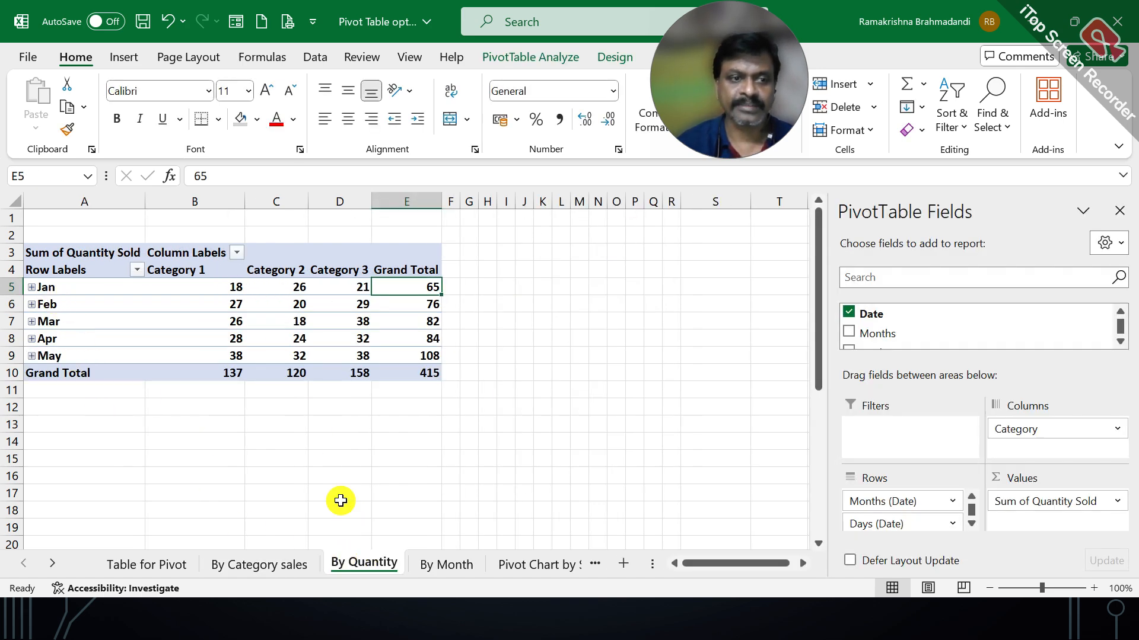
click(444, 570)
click(287, 564)
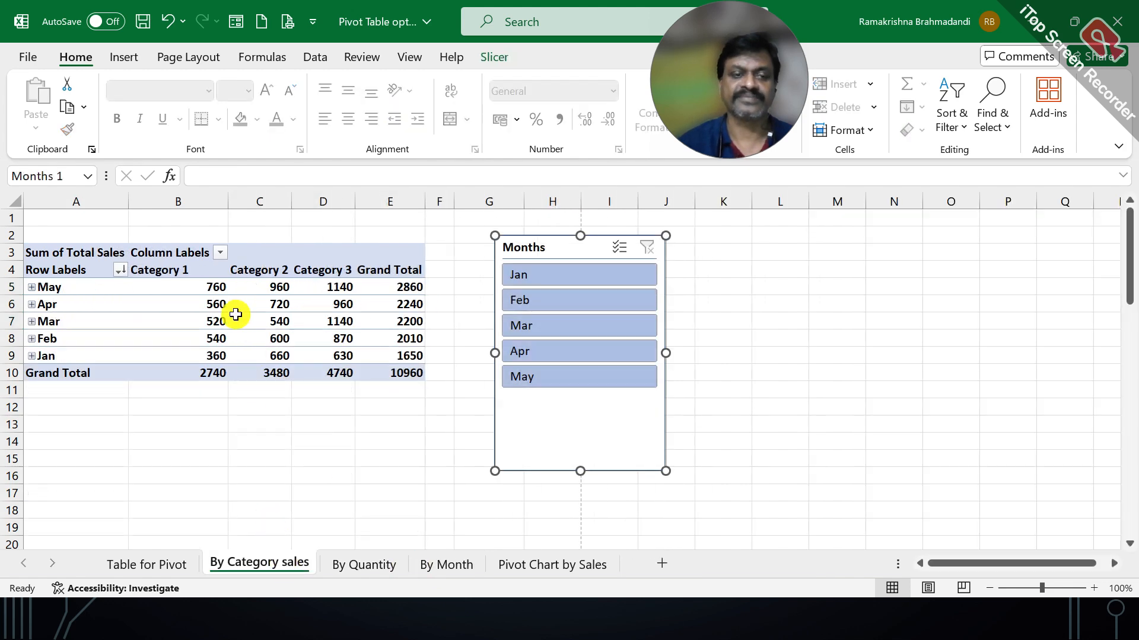
click(148, 304)
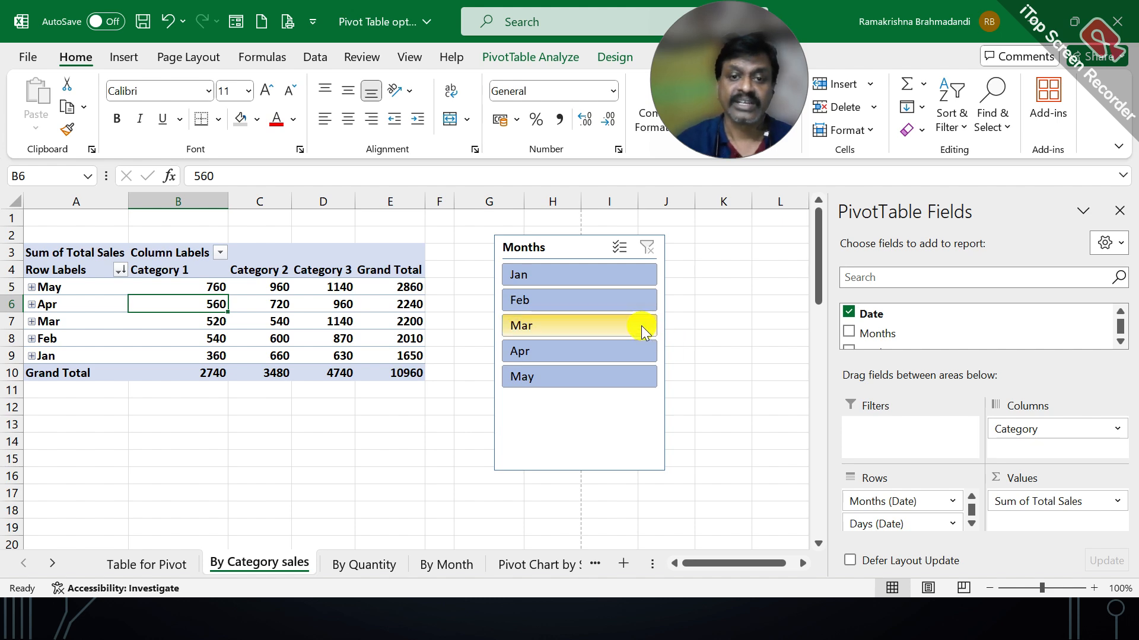
Move the Months slicer on By Category sales to the area directly below the PivotTable.
click(579, 238)
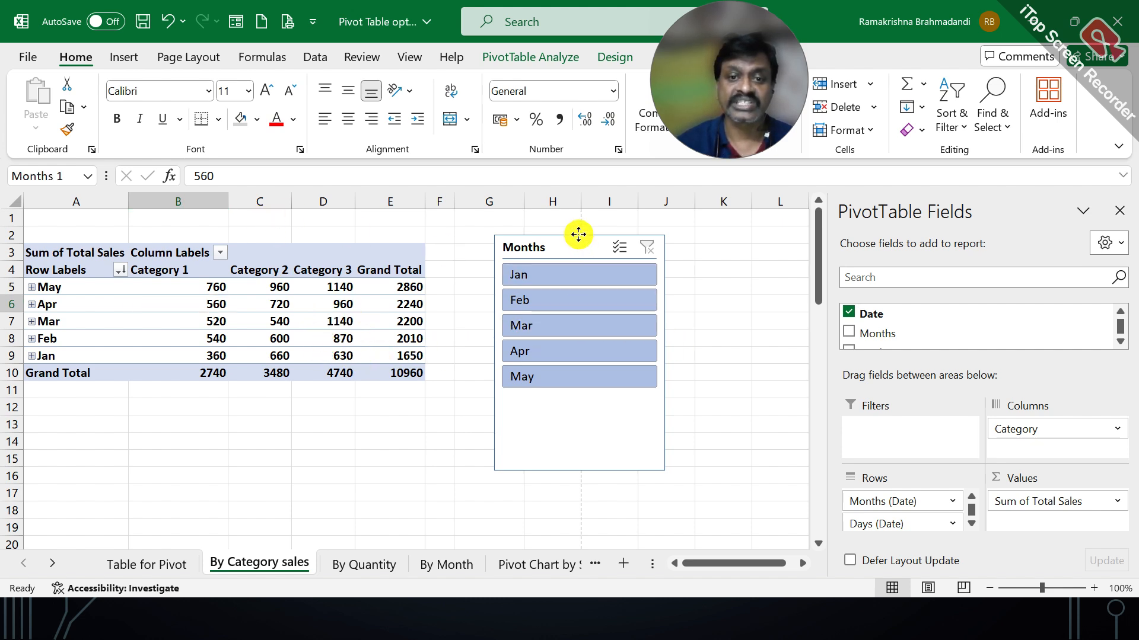
click(504, 56)
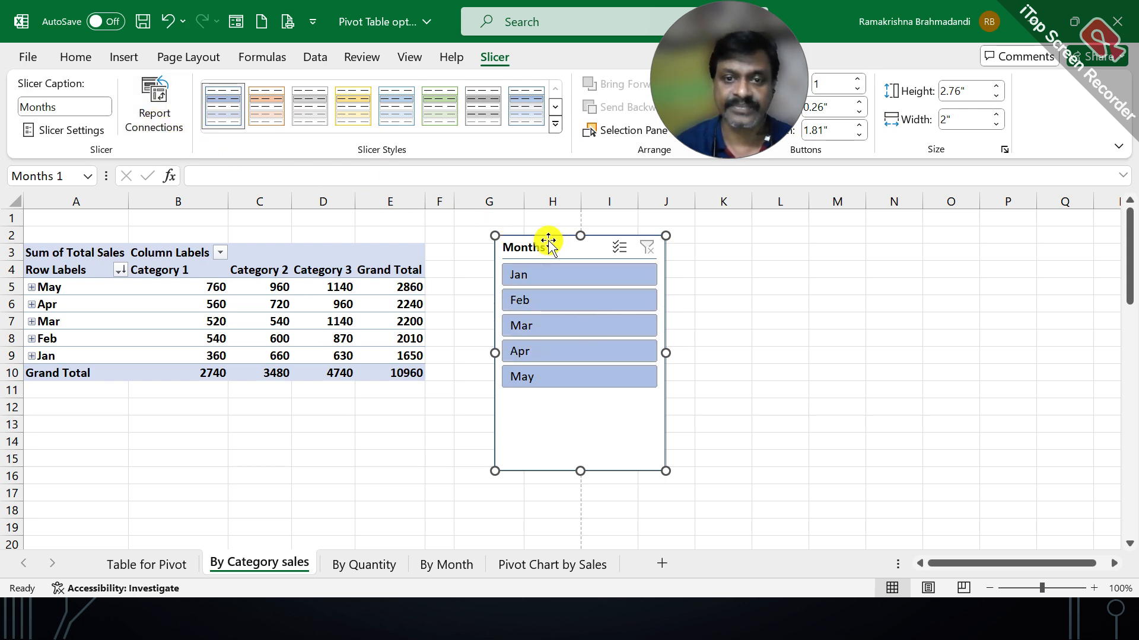
drag(546, 244, 911, 233)
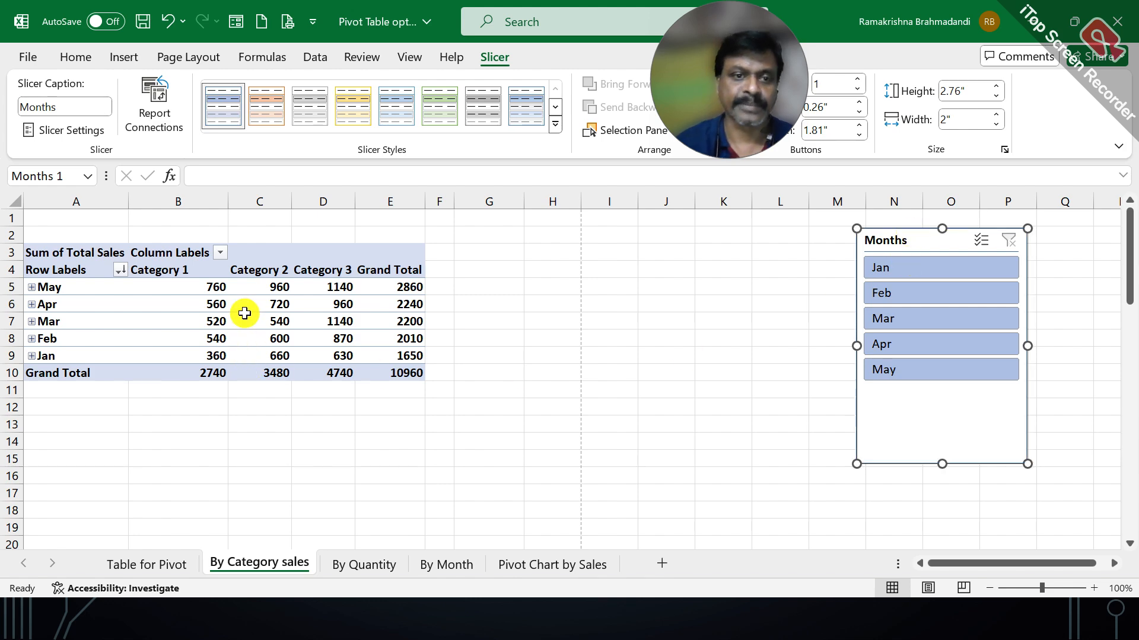
click(245, 317)
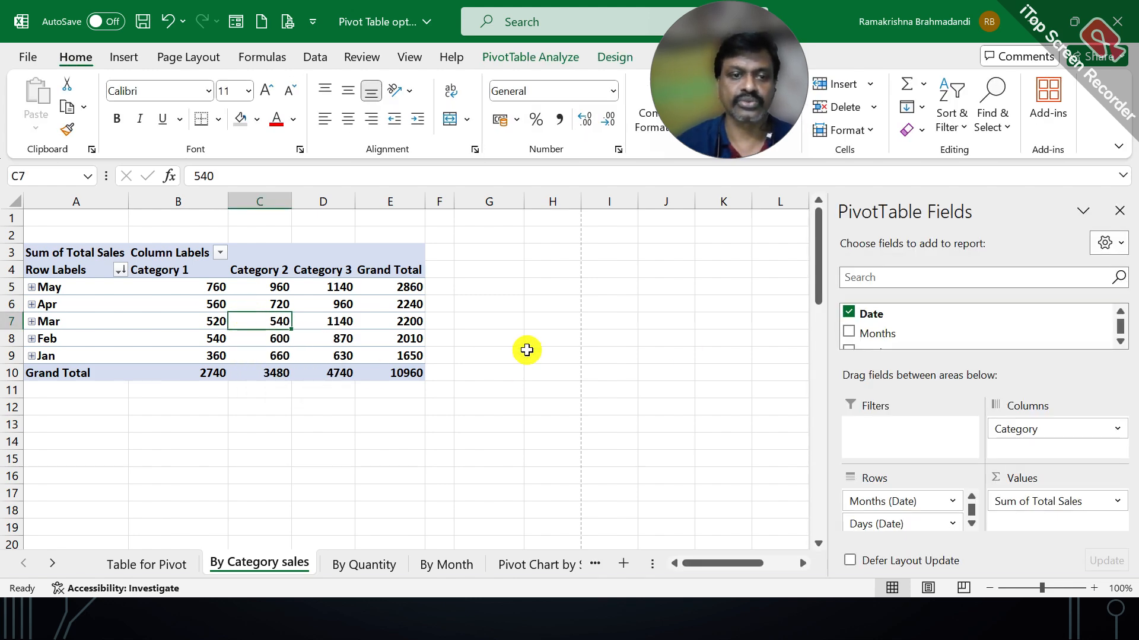
click(533, 355)
drag(888, 240, 313, 410)
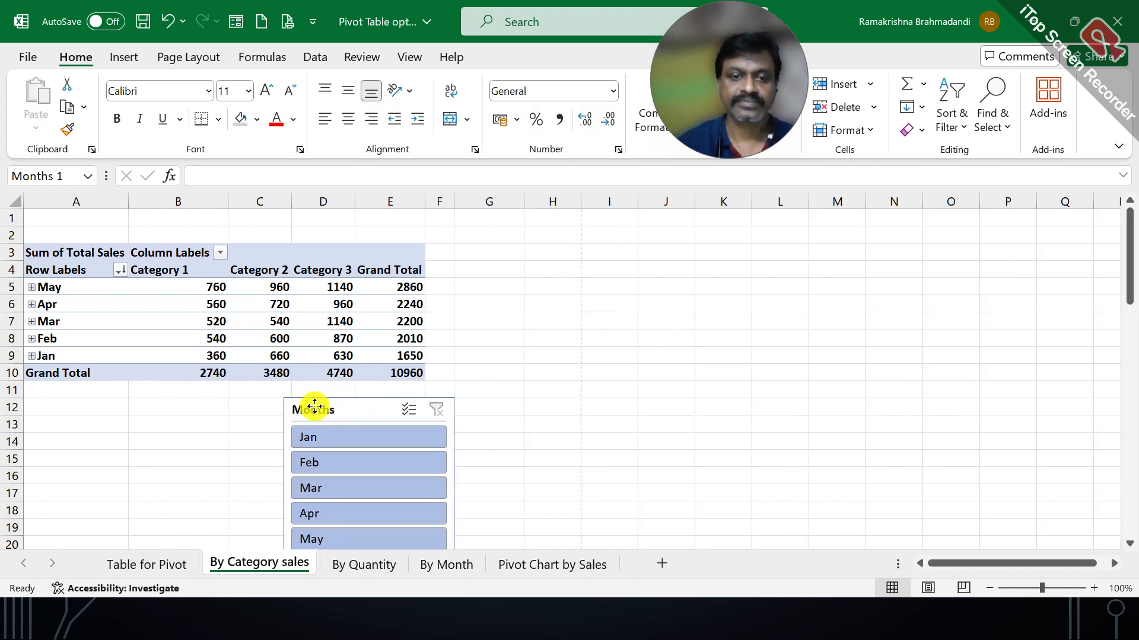
click(323, 319)
click(498, 303)
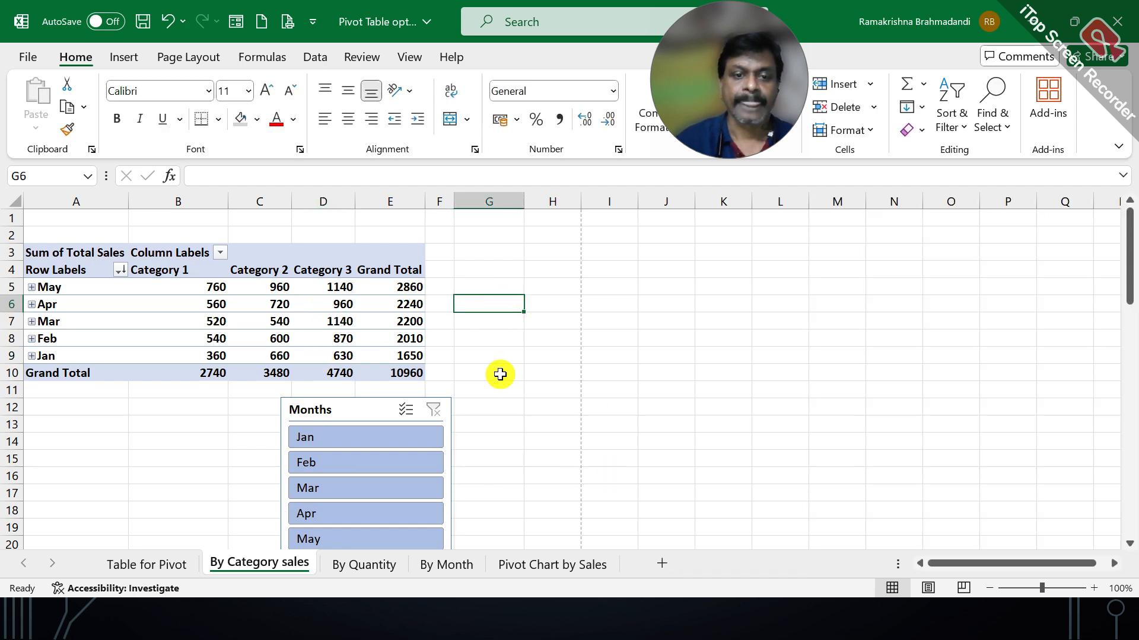
Insert a timeline for the Date field and place it beside the By Category sales PivotTable, above the Months slicer.
click(136, 57)
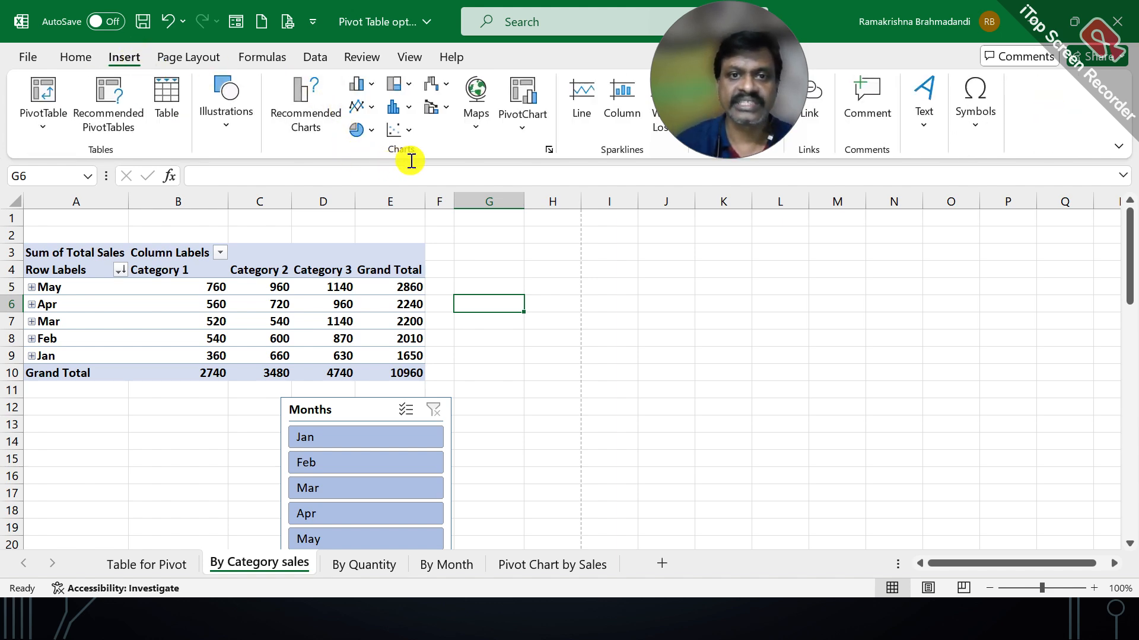
click(316, 300)
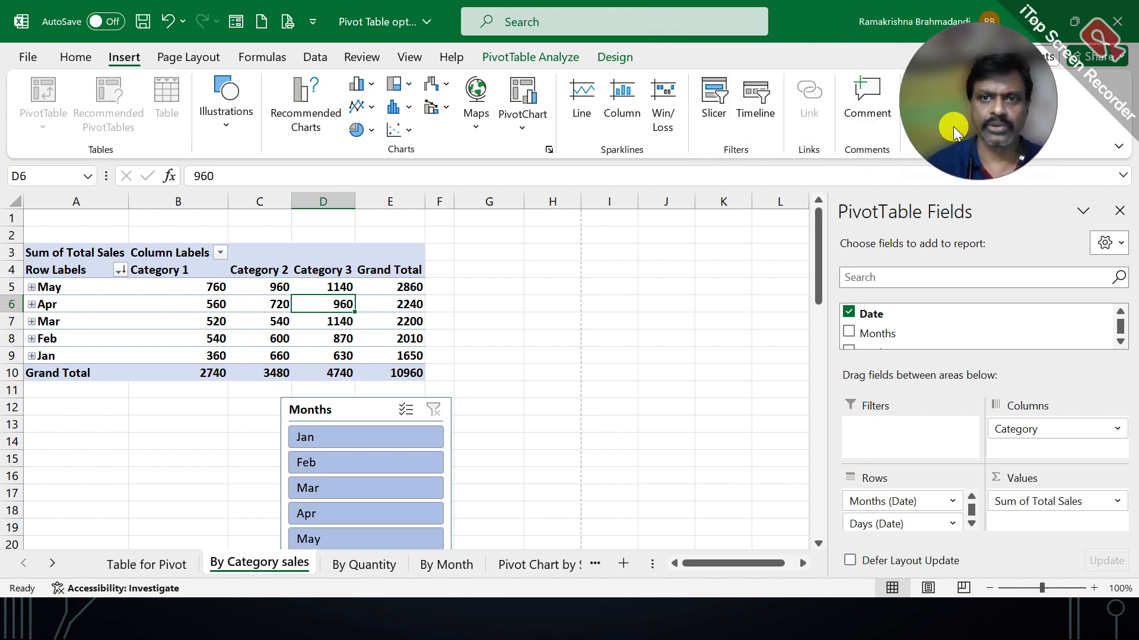
click(758, 110)
click(761, 168)
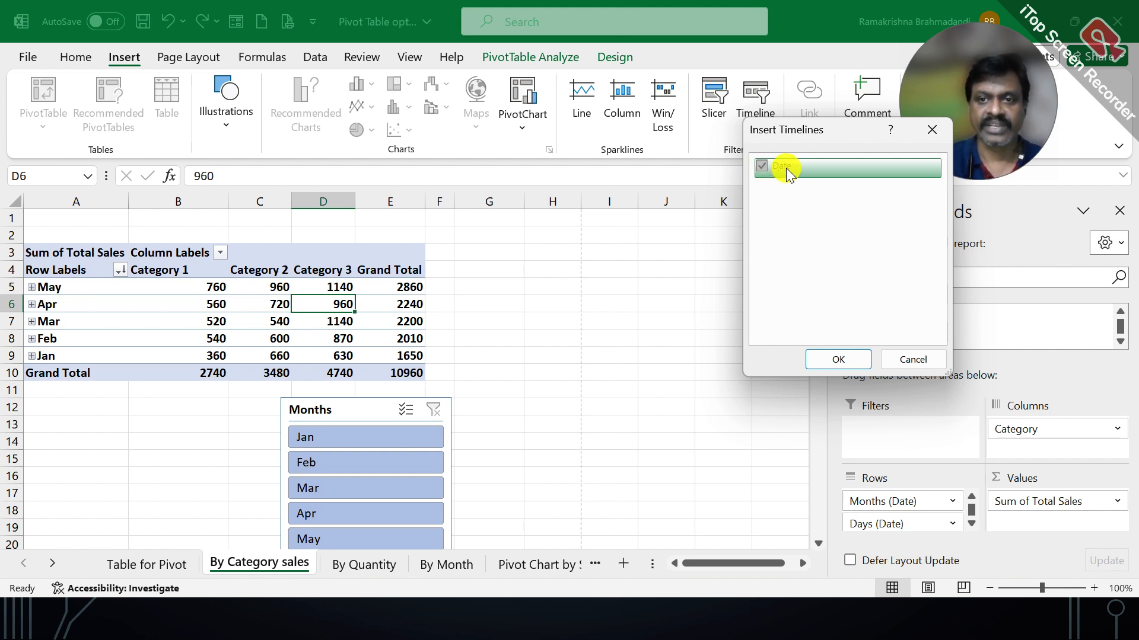
click(841, 354)
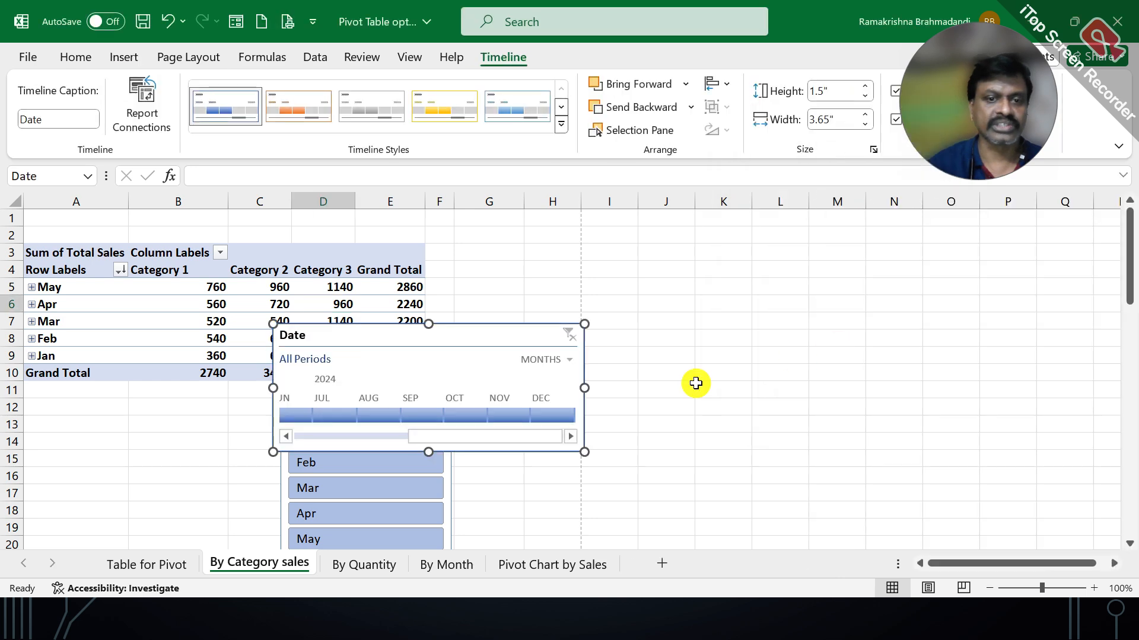
drag(435, 327, 644, 250)
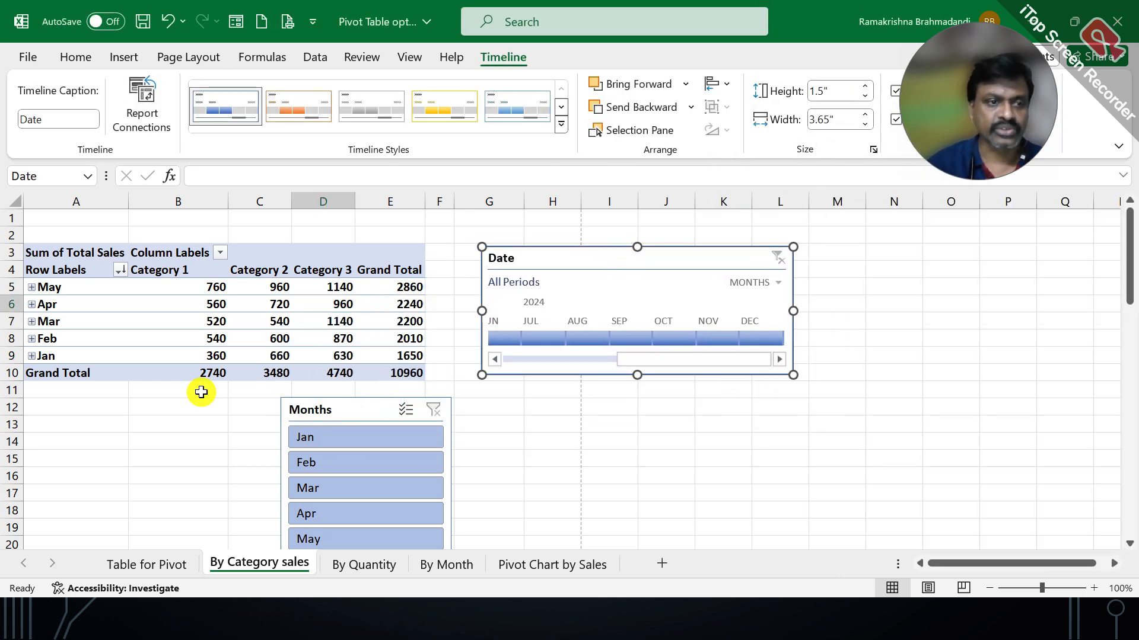
Sort the PivotTable's month row labels in ascending order, from Jan to May.
click(29, 288)
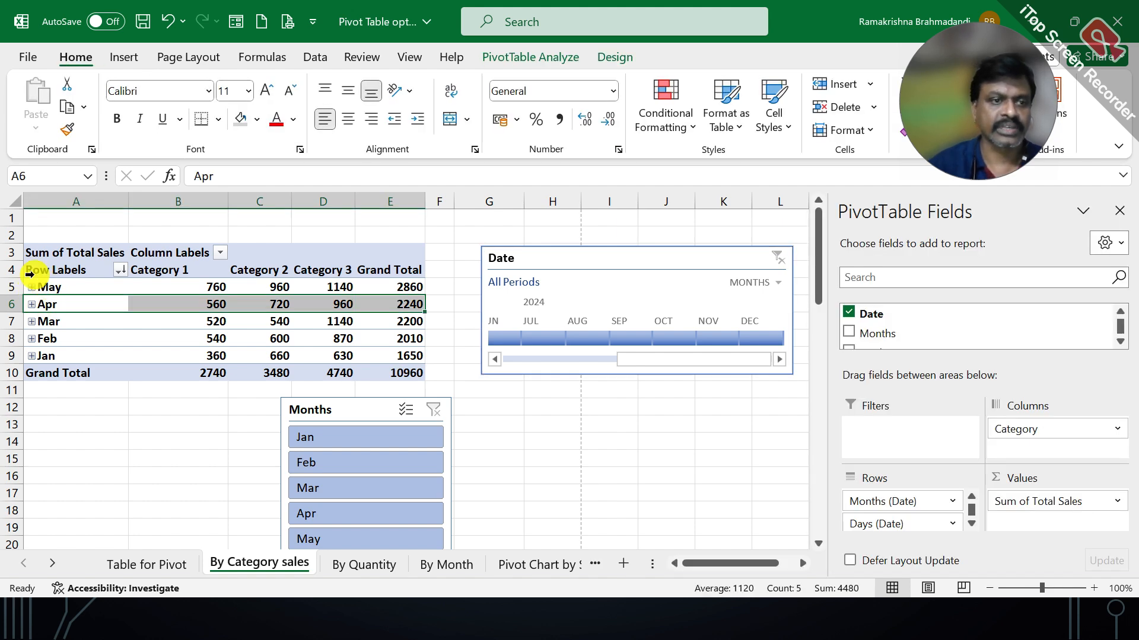
click(29, 287)
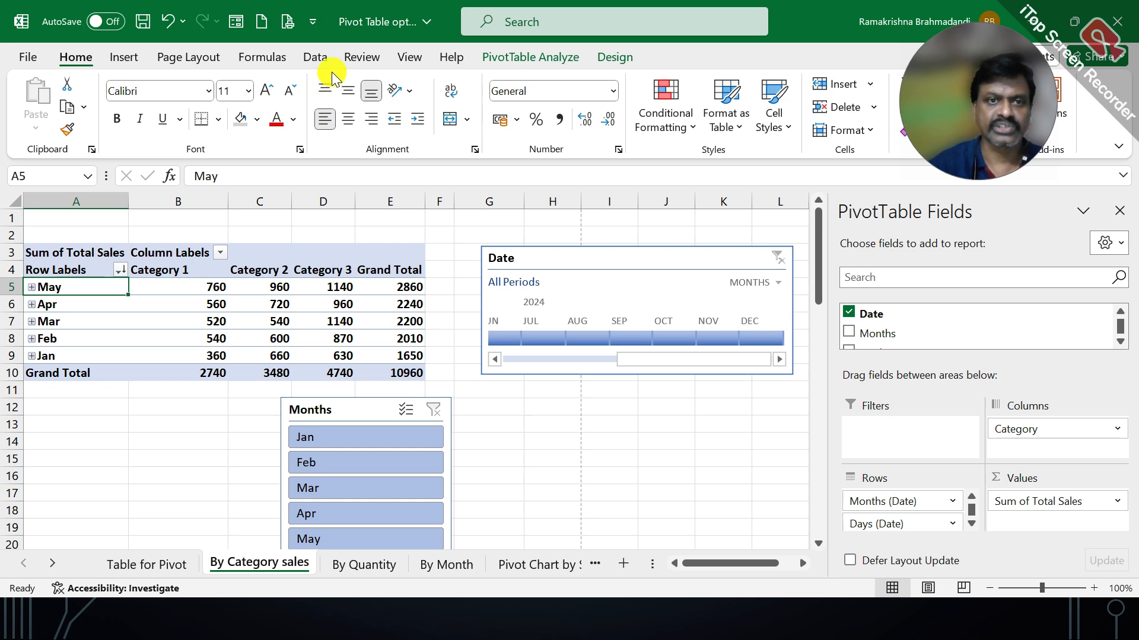
click(318, 58)
click(514, 90)
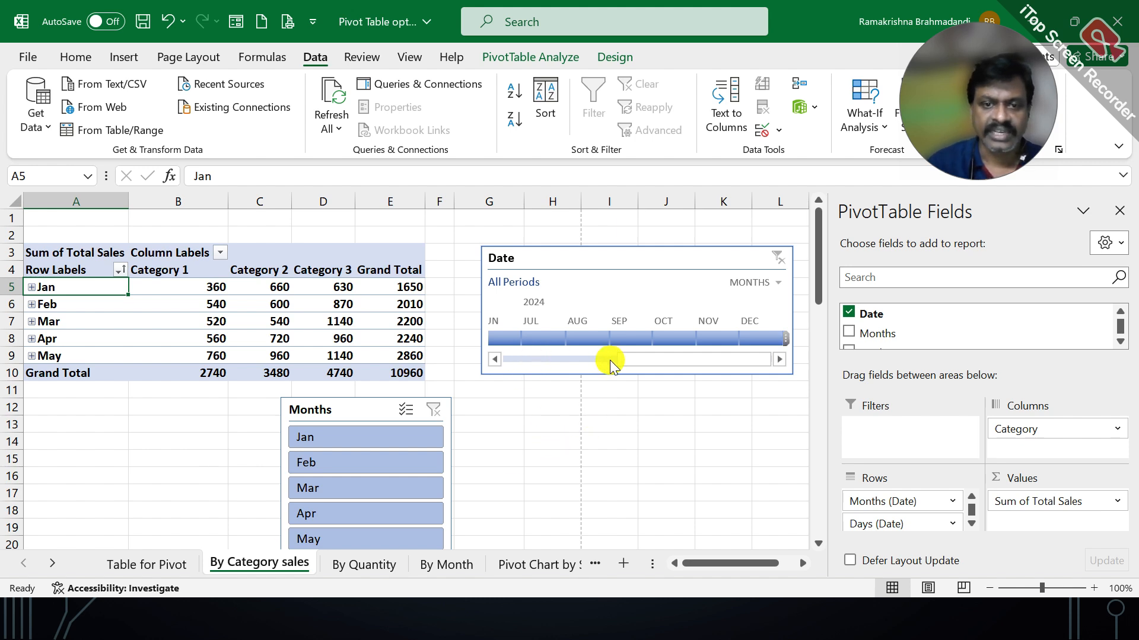
Bring the start of 2024 into the Date timeline and filter the PivotTable to Jan, Feb and Mar one at a time.
drag(628, 360, 496, 368)
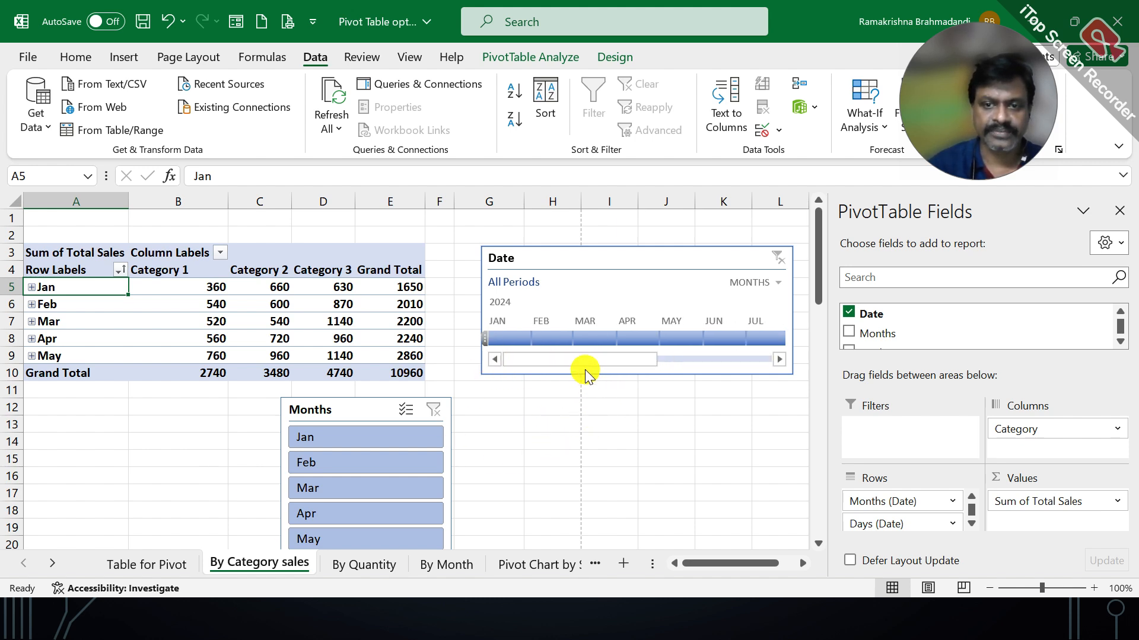
drag(584, 369, 534, 363)
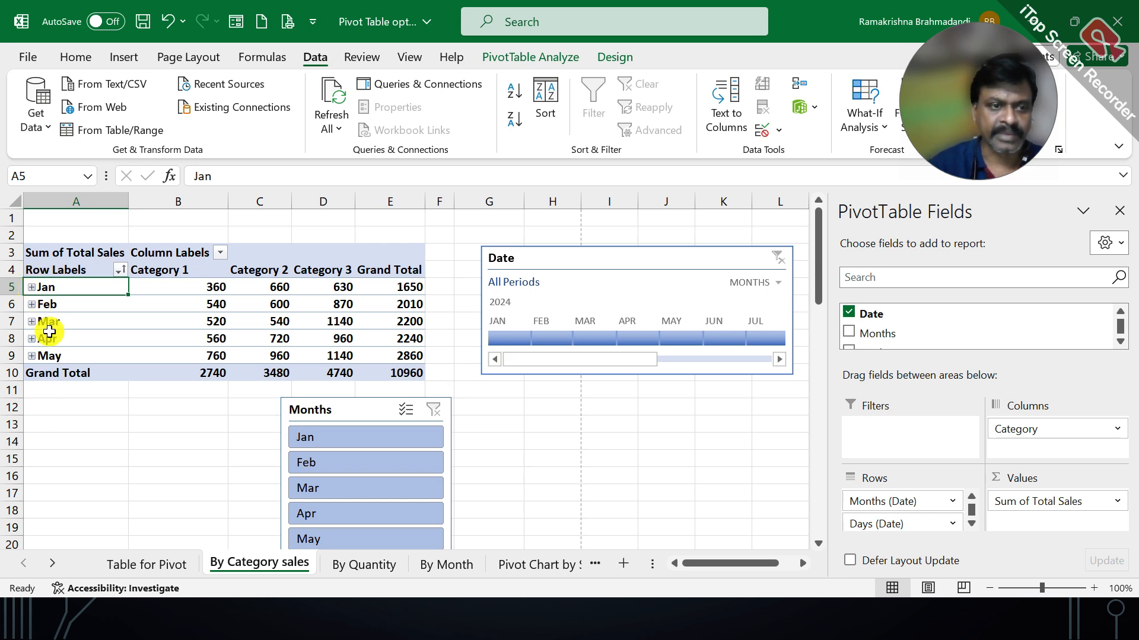
click(507, 338)
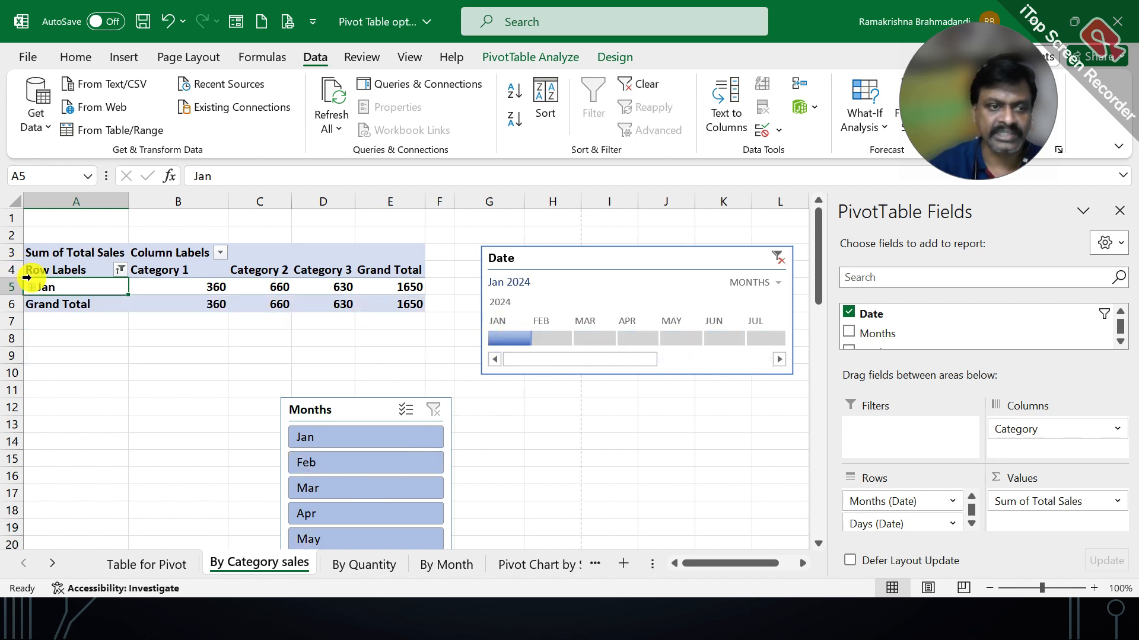
click(558, 339)
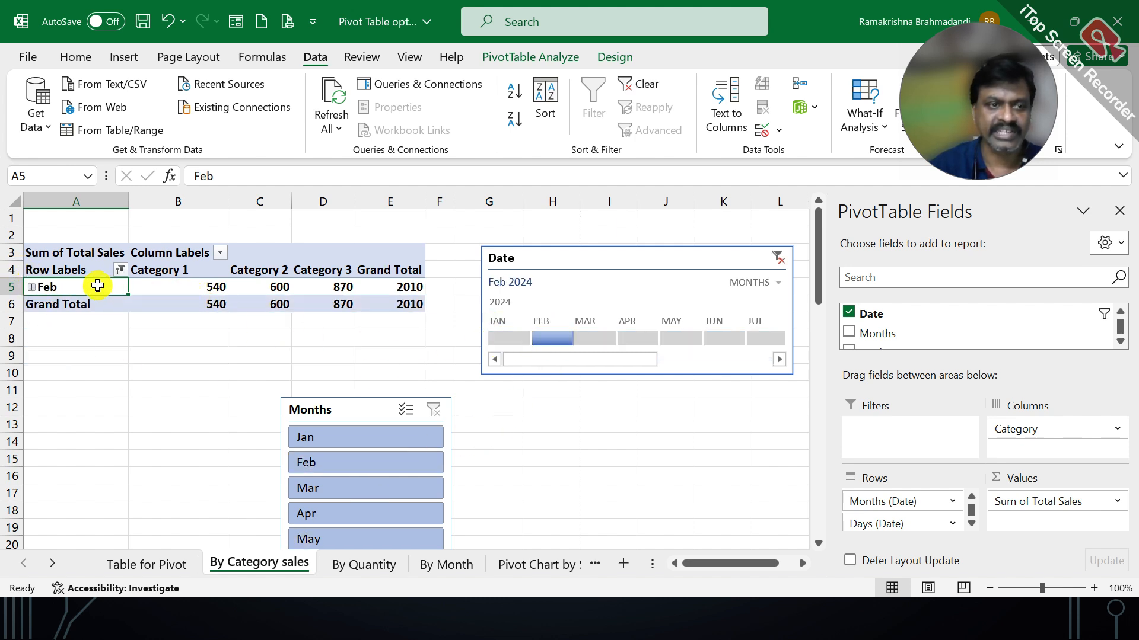
click(586, 339)
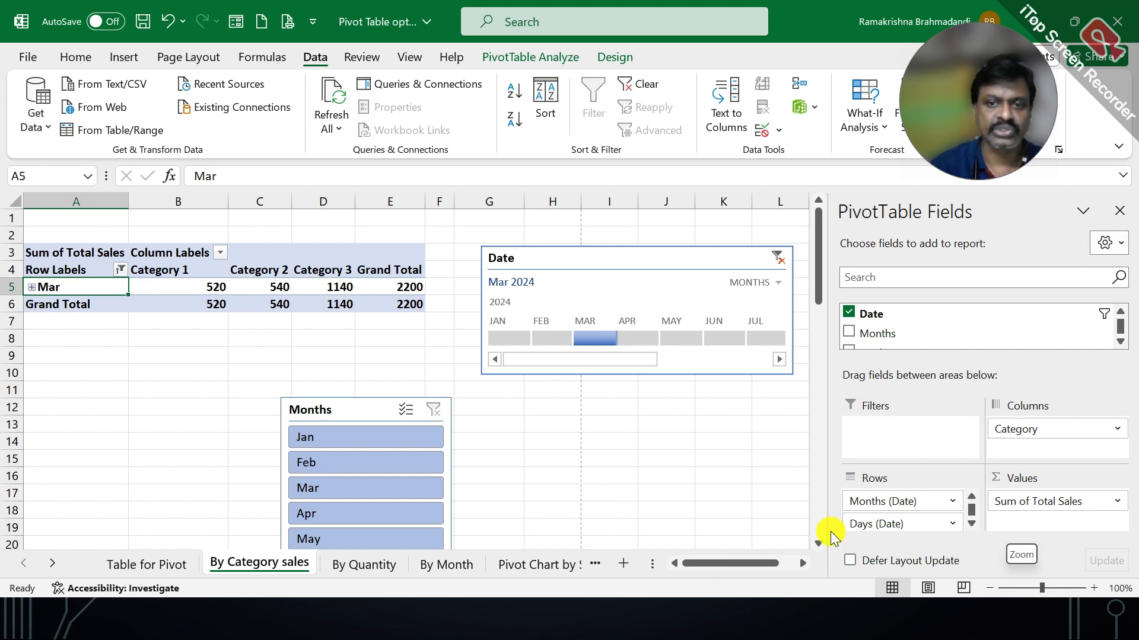
Filter the PivotTable to the Jan to Mar 2024 range on the Date timeline, and reduce it to Jan only.
click(508, 341)
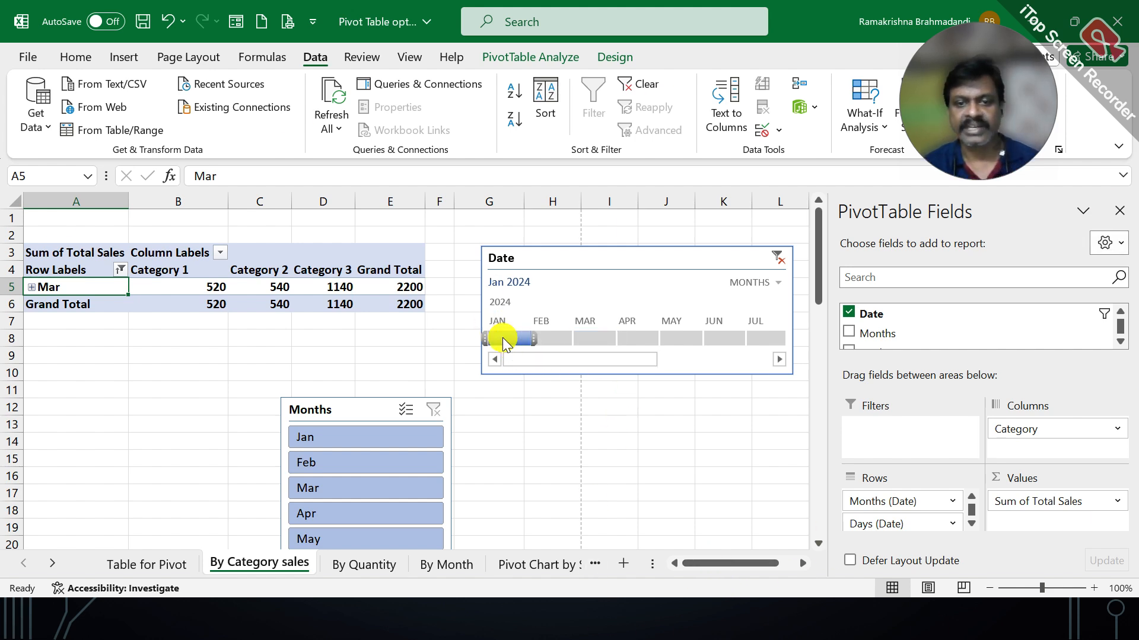
shift+click(595, 341)
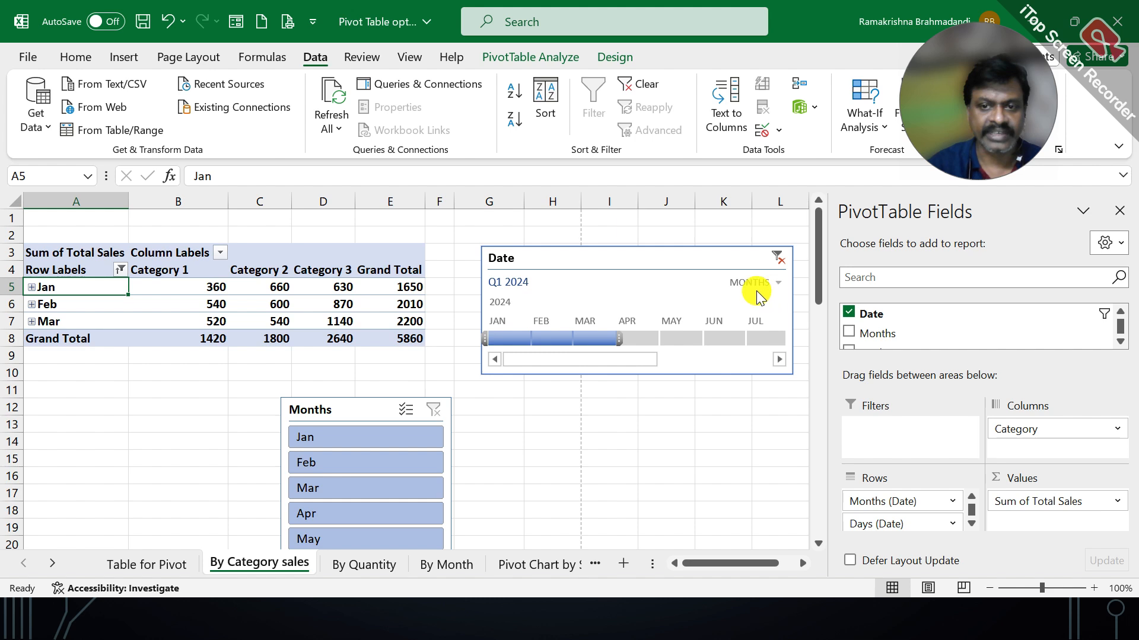
click(501, 337)
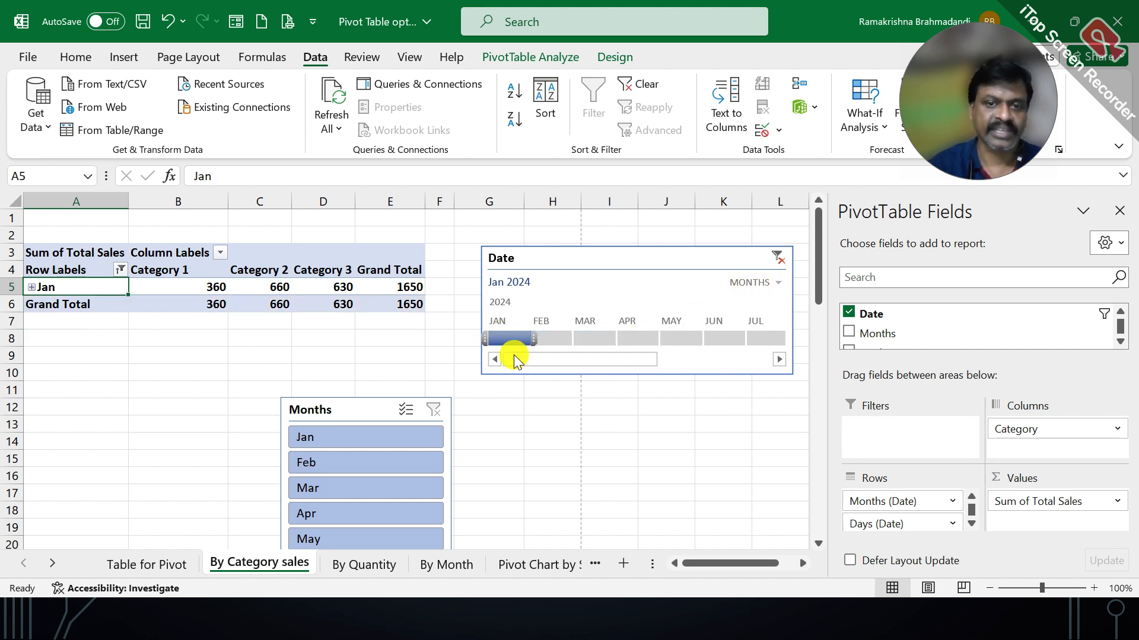
Switch the Date timeline to days, expand Jan in the PivotTable, and filter by single days, ending on Jan 5, 2024.
click(779, 283)
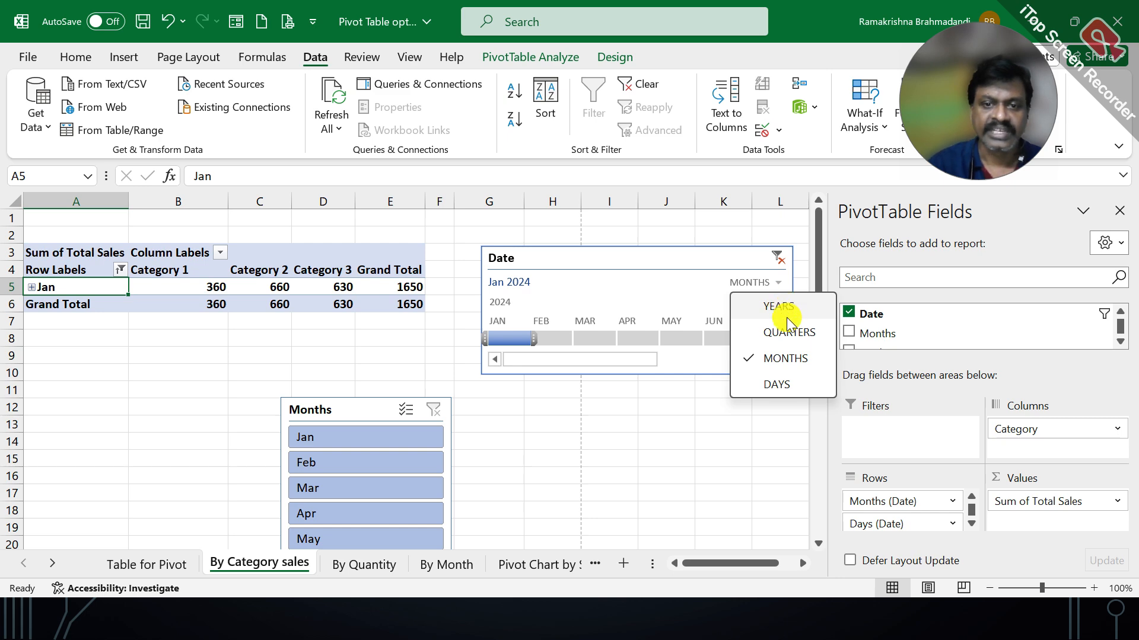
click(787, 388)
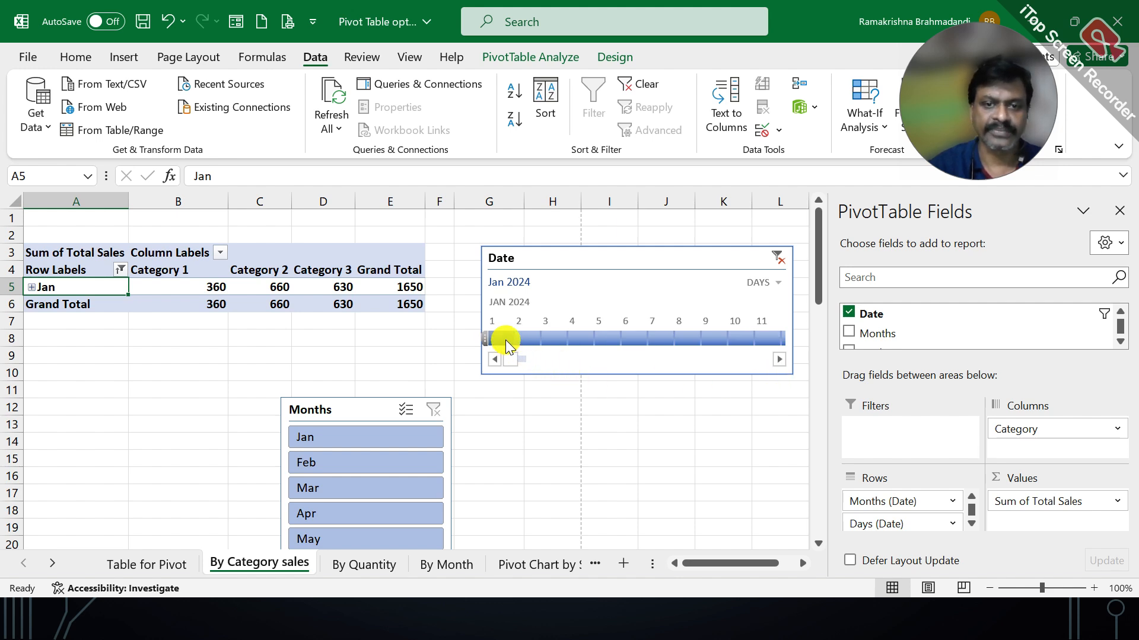
mouse_move(507, 347)
mouse_down()
mouse_move(542, 344)
mouse_move(495, 347)
mouse_up()
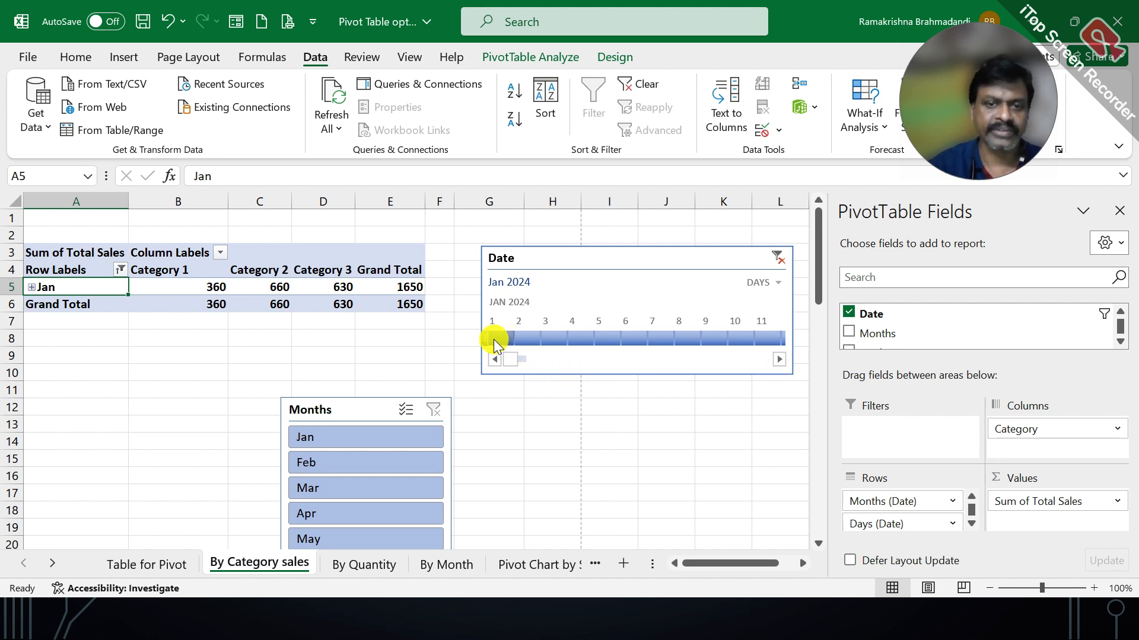
click(494, 339)
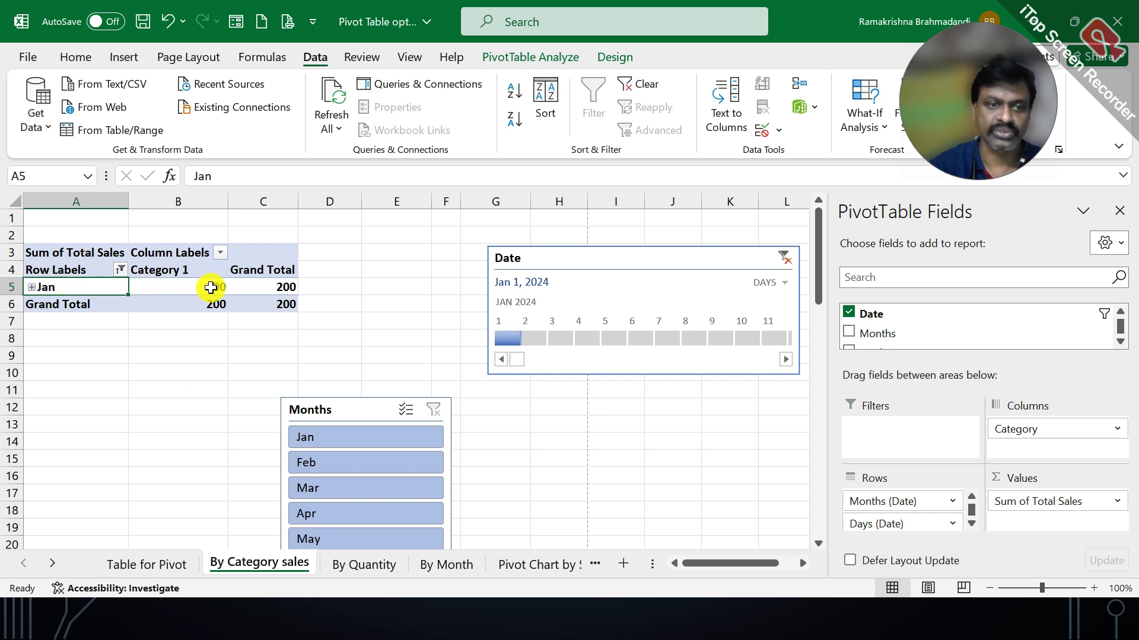
click(30, 288)
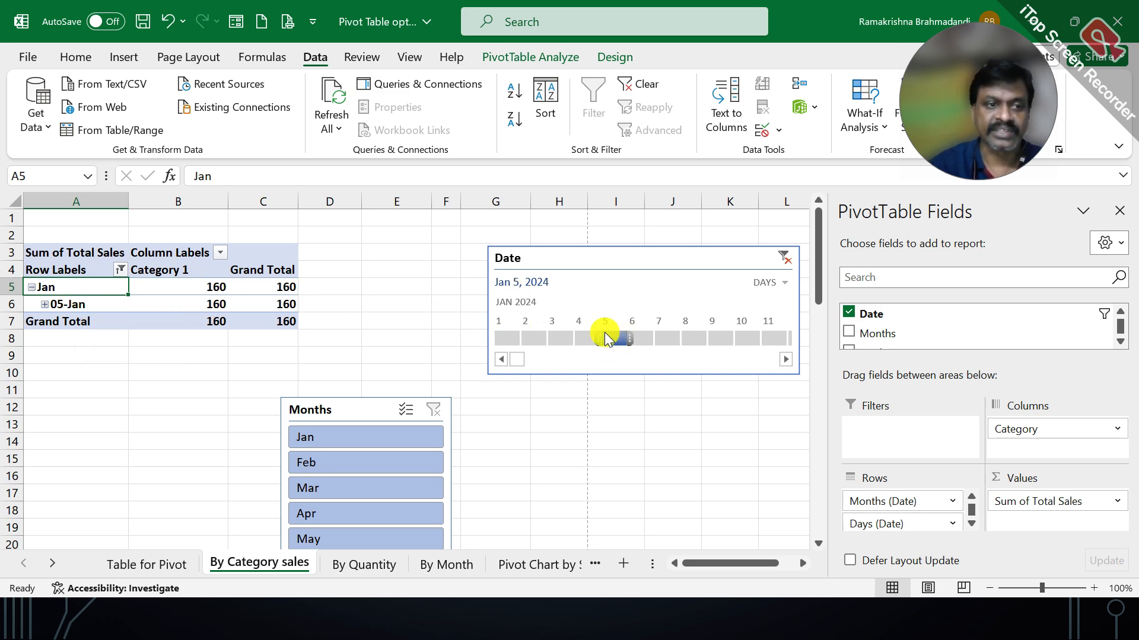
click(537, 338)
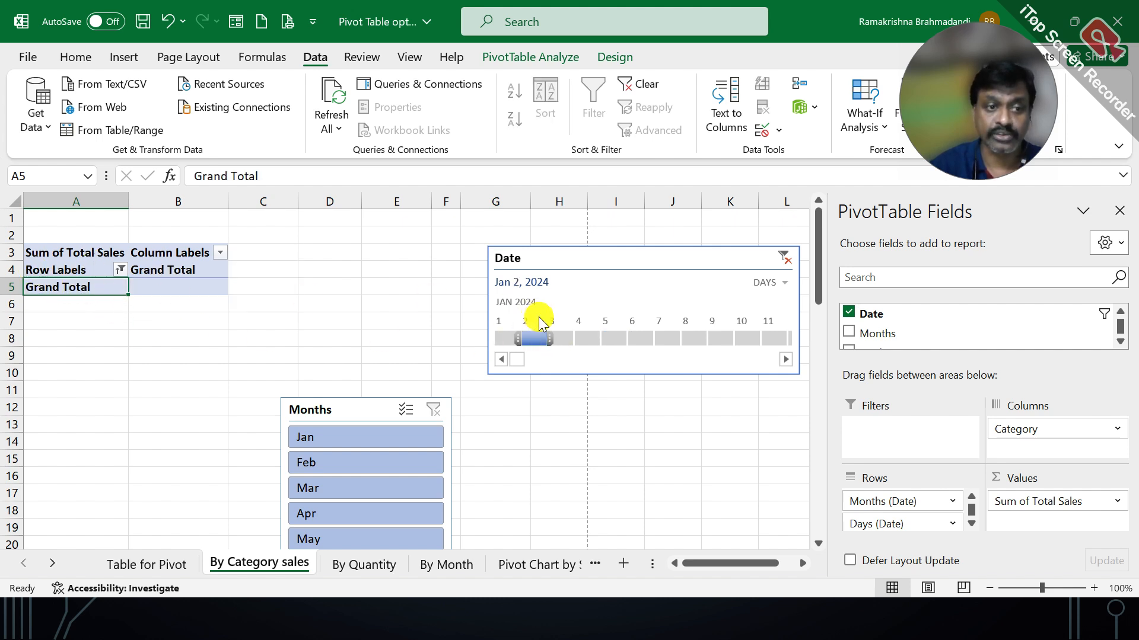
click(563, 340)
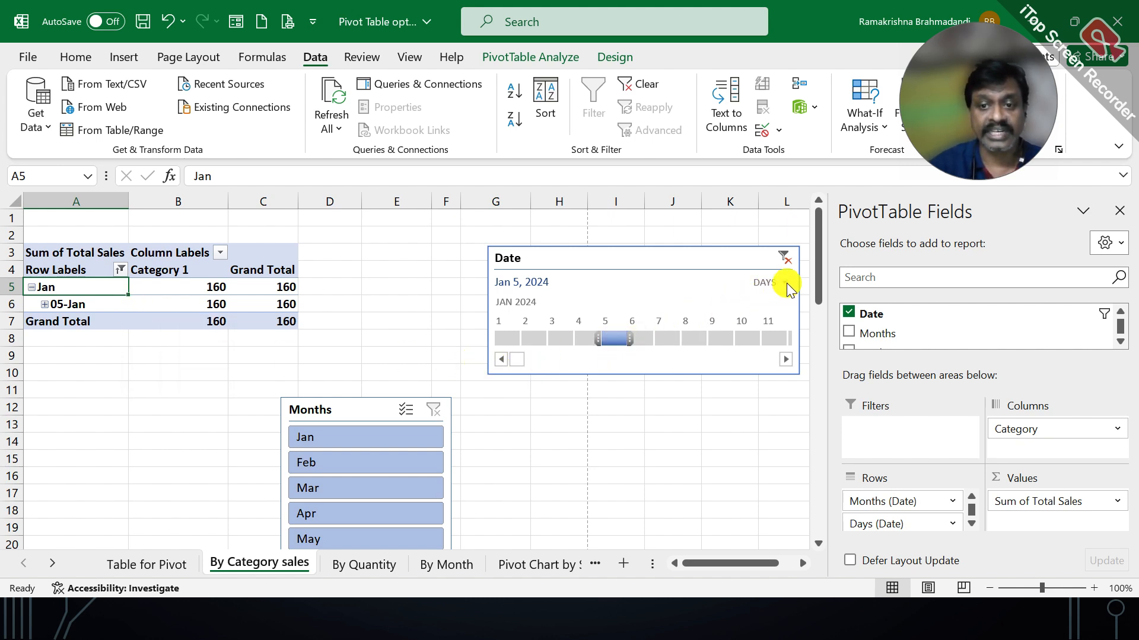
Switch the Date timeline to months and on to quarters, and filter the PivotTable to Q1 2024.
click(787, 284)
click(795, 354)
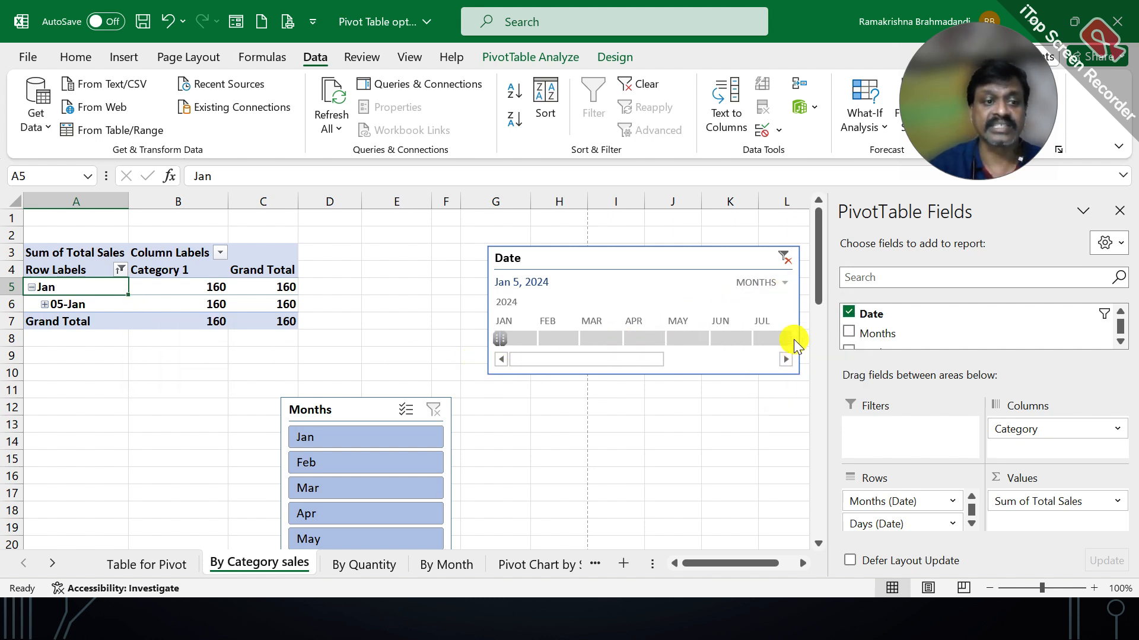
click(784, 282)
click(775, 329)
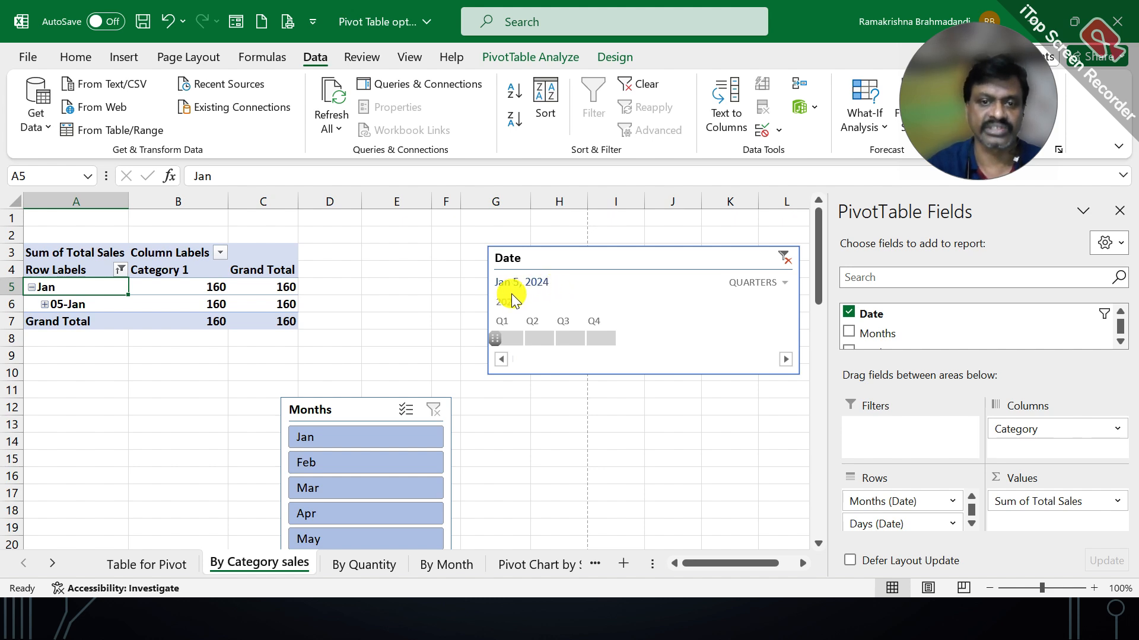
click(510, 341)
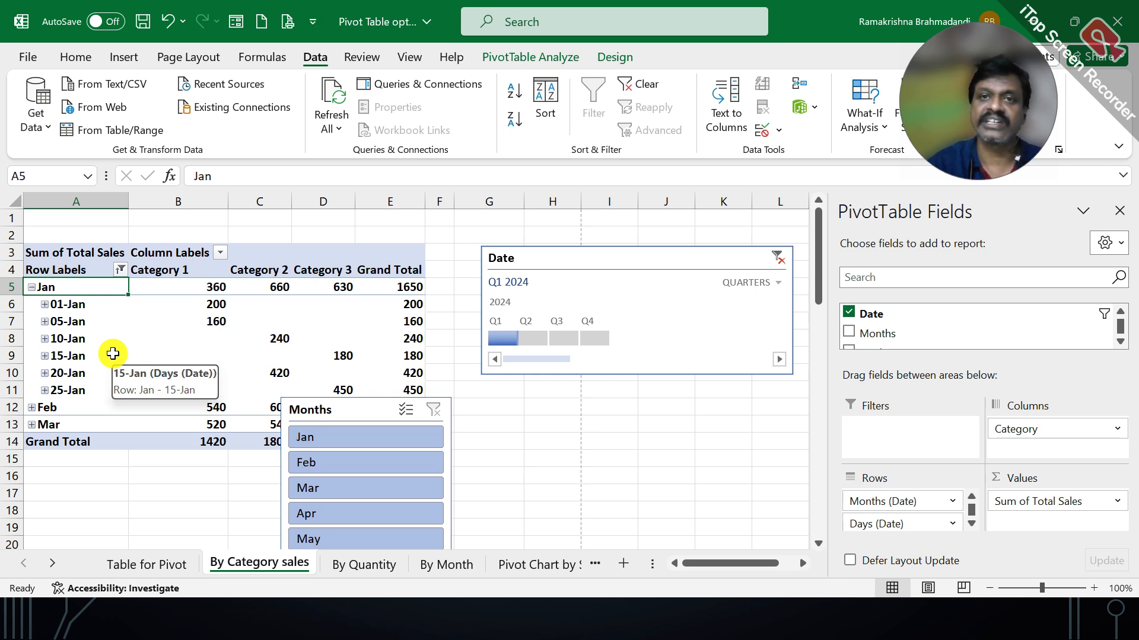
Collapse Jan in the PivotTable and filter by Q2, Q3 and Q4 2024 one at a time, ending with the Date timeline filter cleared.
click(31, 287)
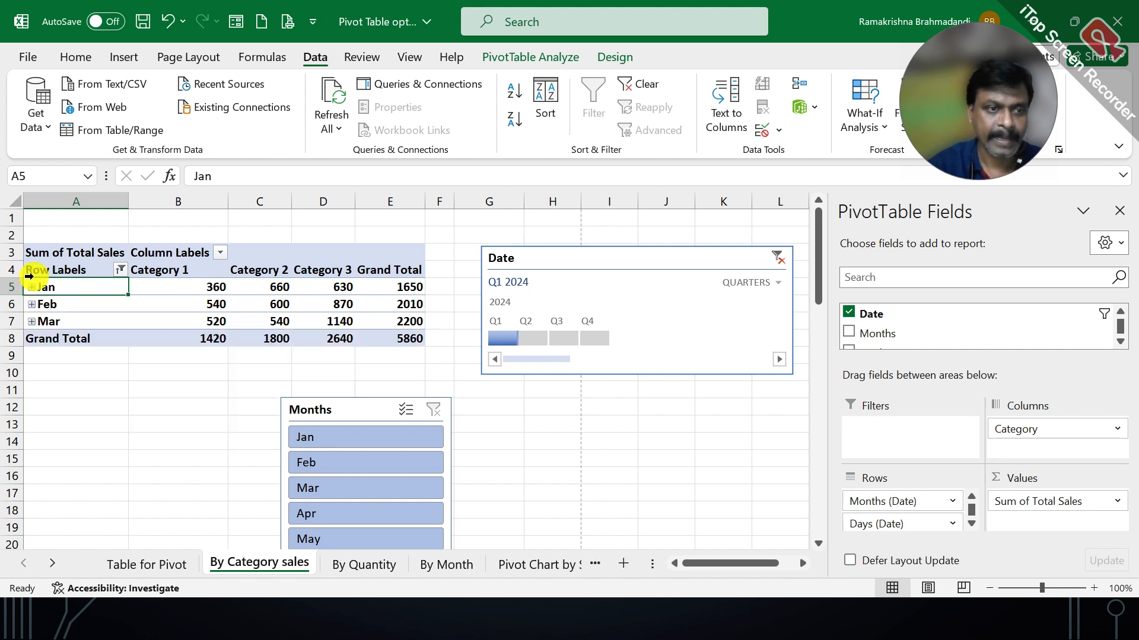
click(536, 338)
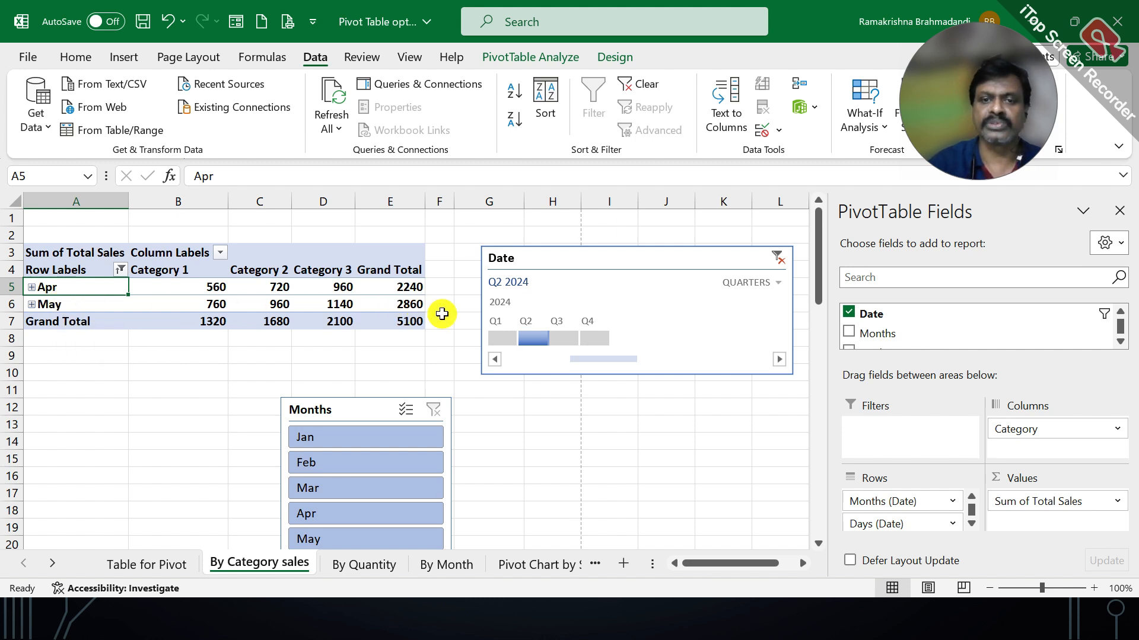
click(558, 337)
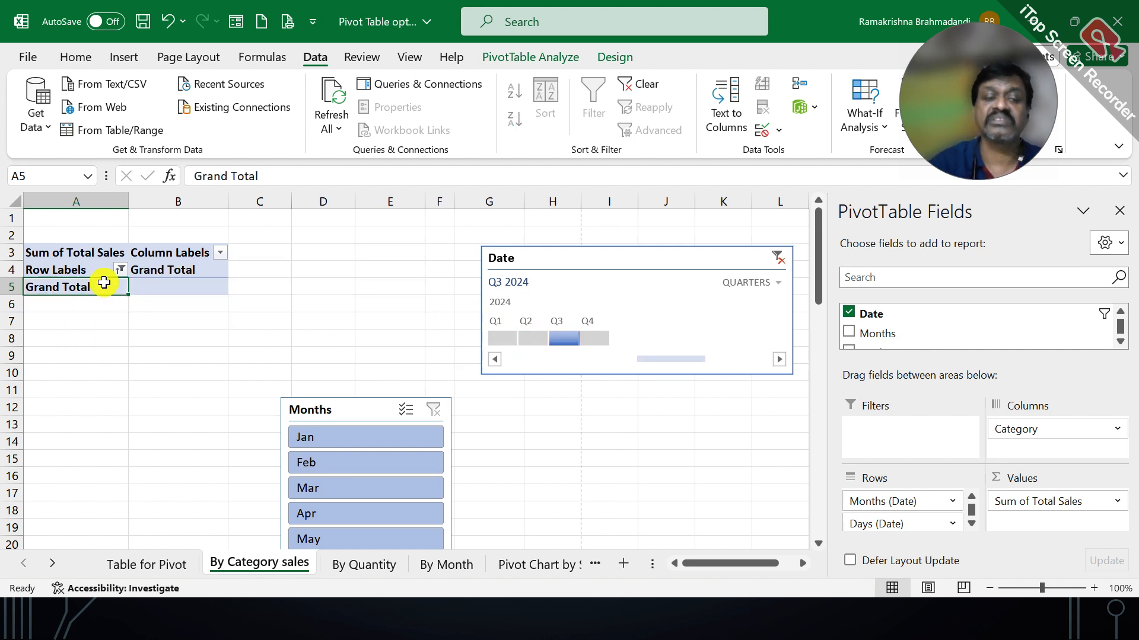
click(595, 338)
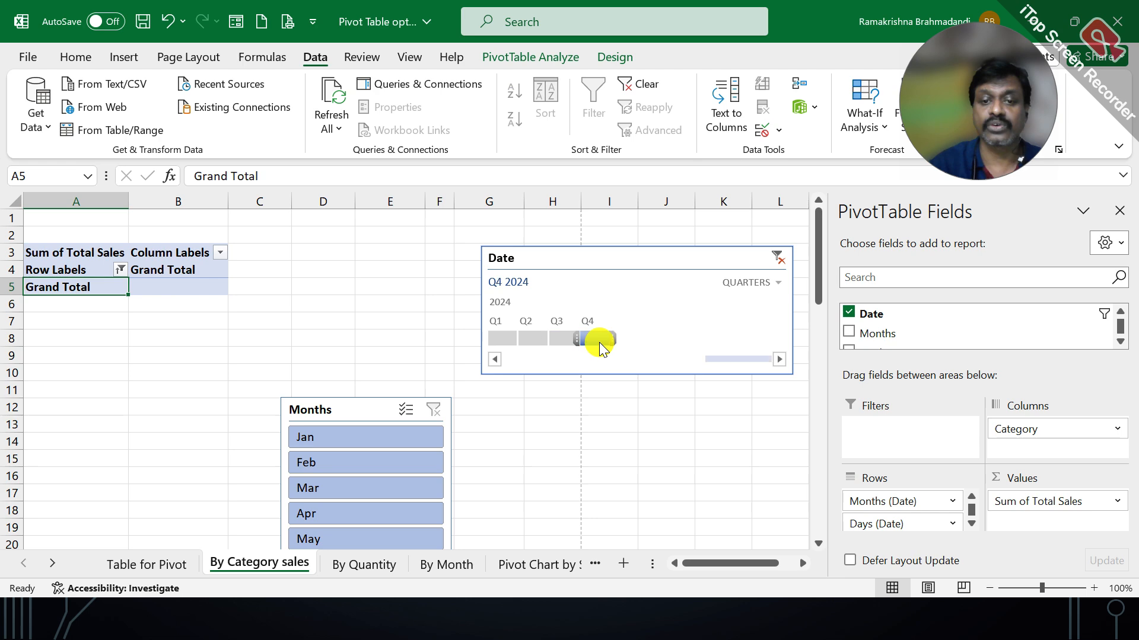
click(777, 260)
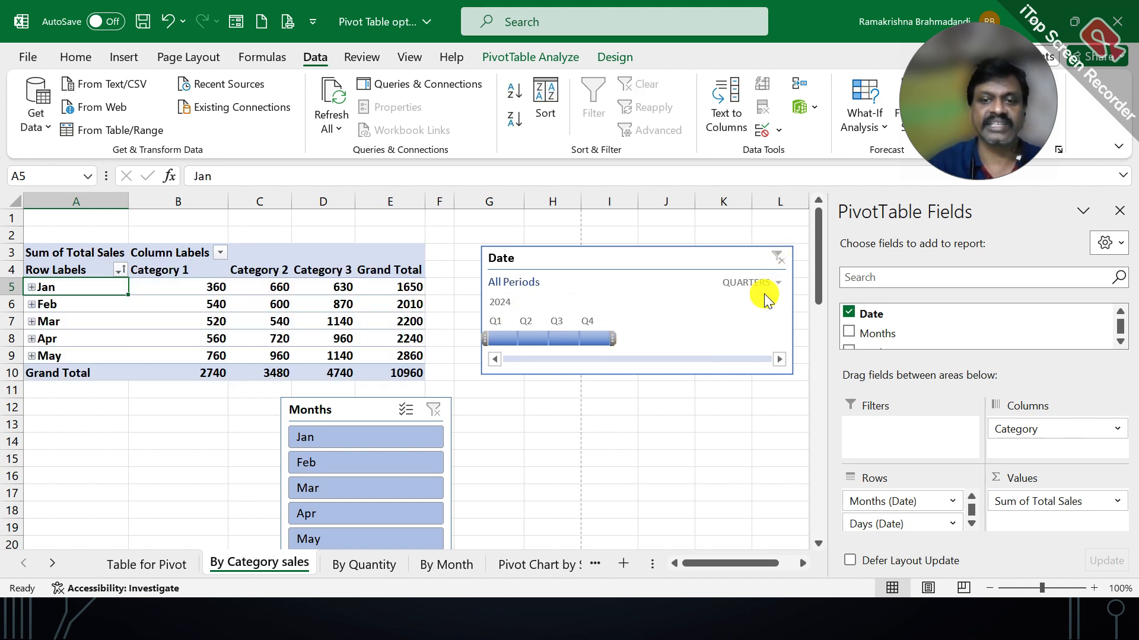
Switch the Date timeline to years and filter the PivotTable to 2024, ending with the filter cleared.
click(771, 283)
click(780, 309)
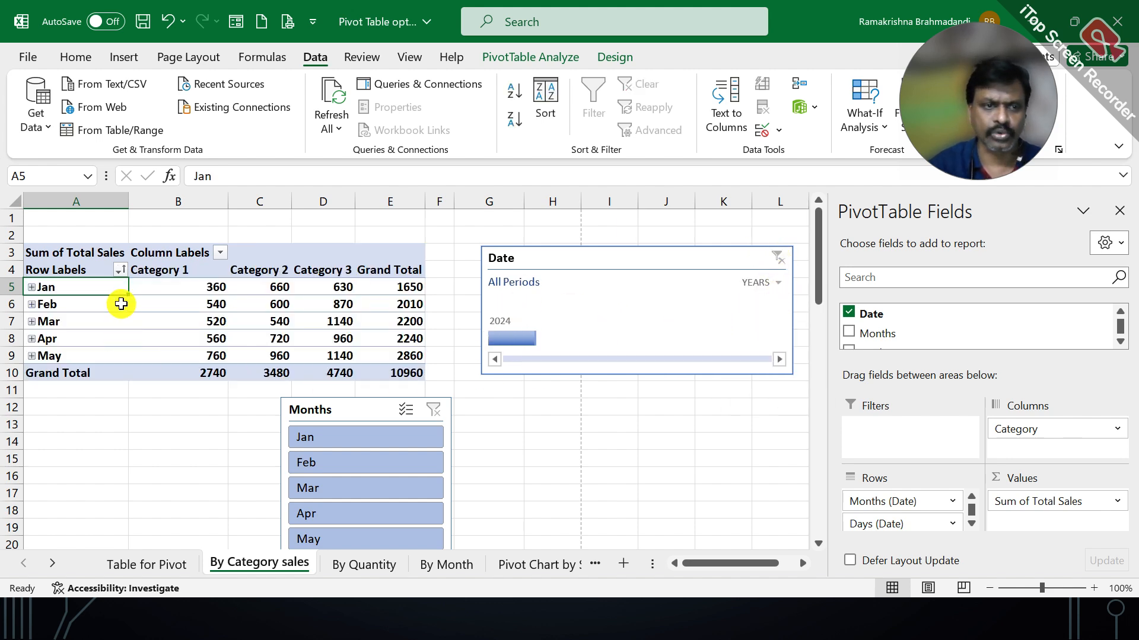
click(522, 343)
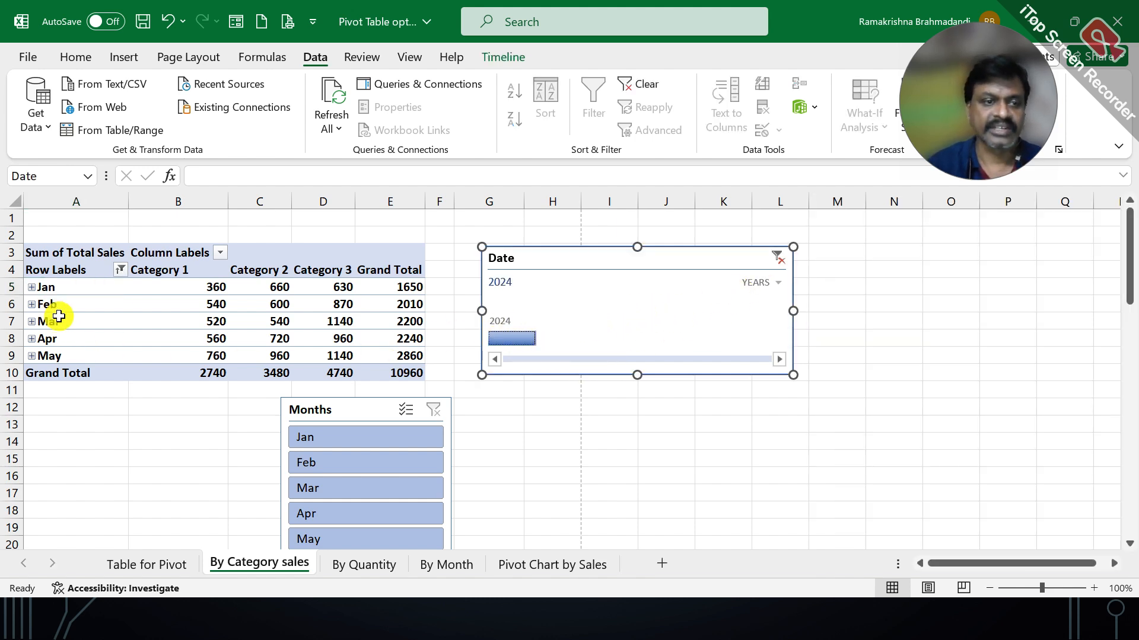
click(778, 259)
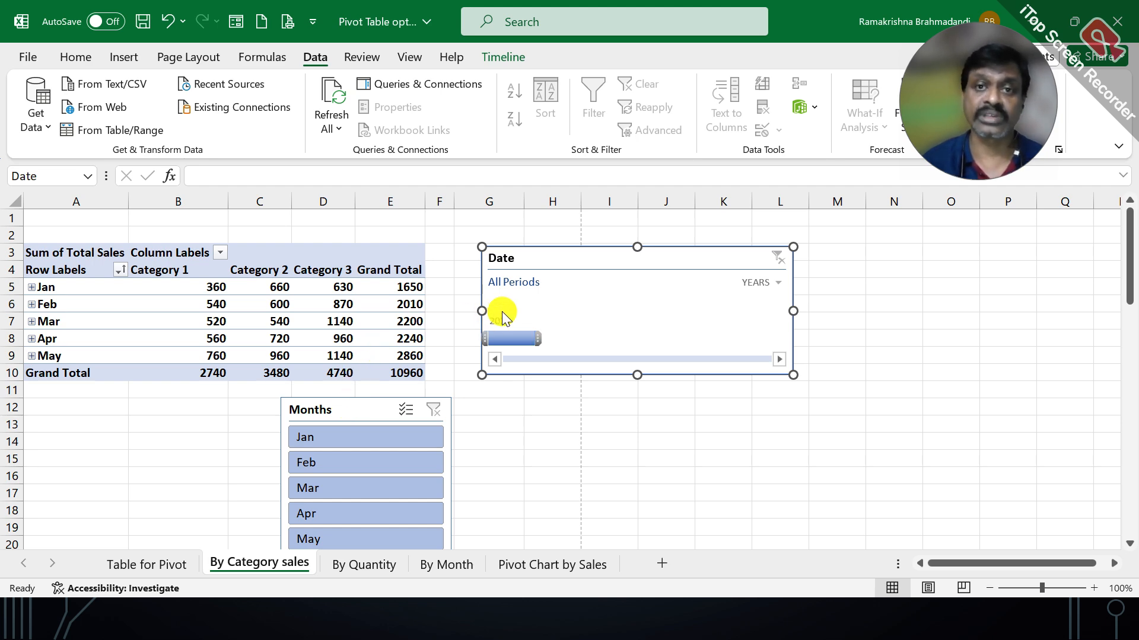
Switch the Date timeline to months and filter the PivotTable to Jan 2024, ending with the filter cleared.
click(771, 283)
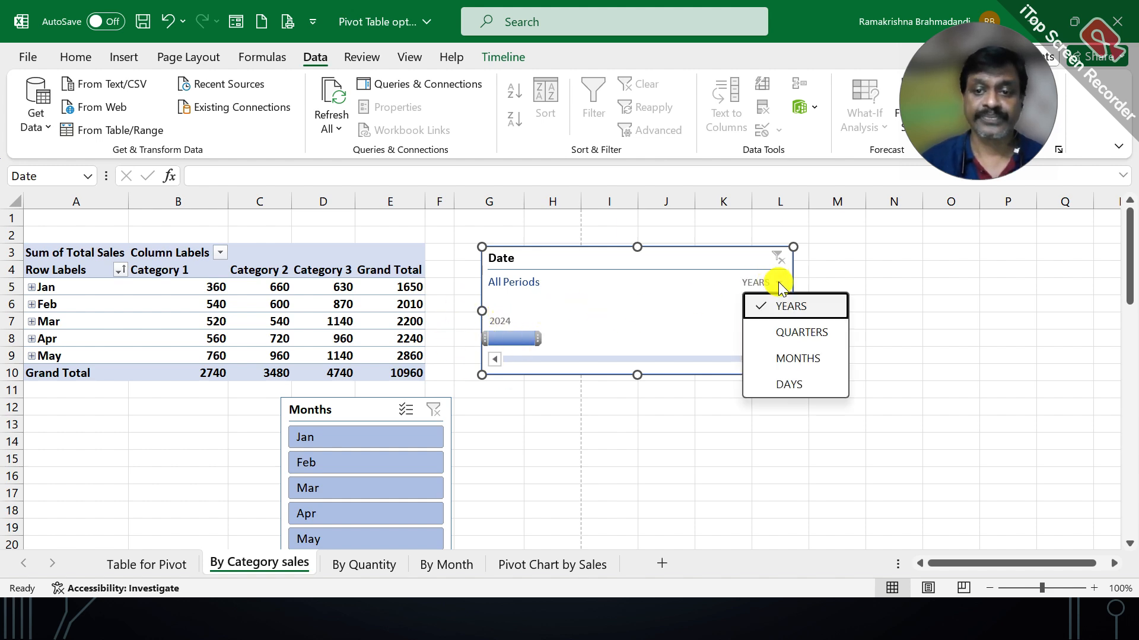
click(807, 360)
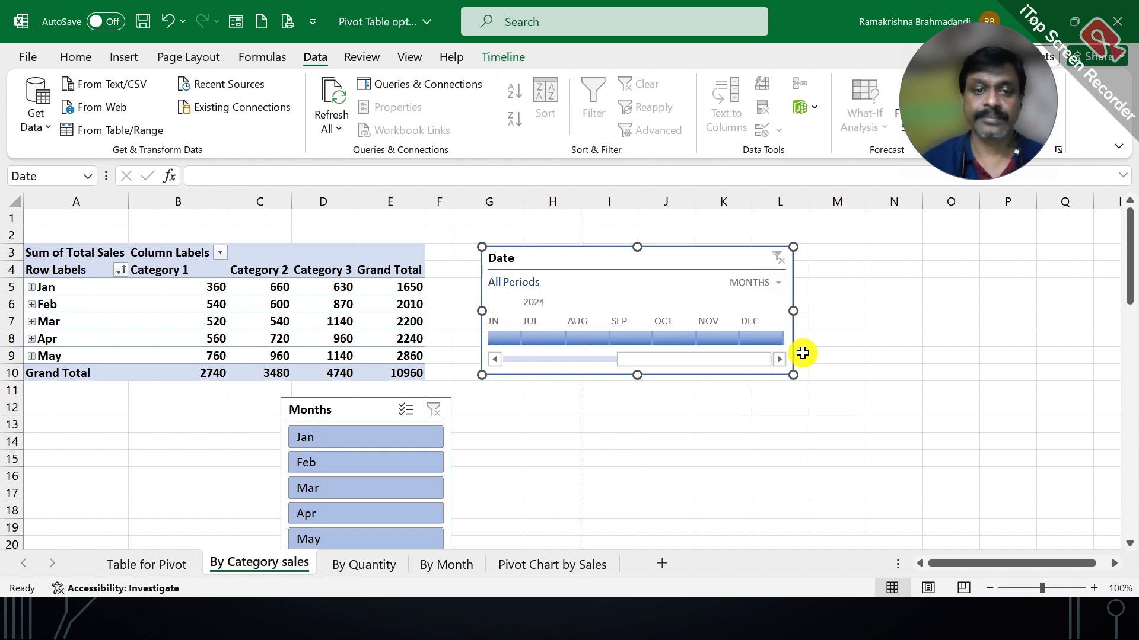
drag(646, 361, 498, 326)
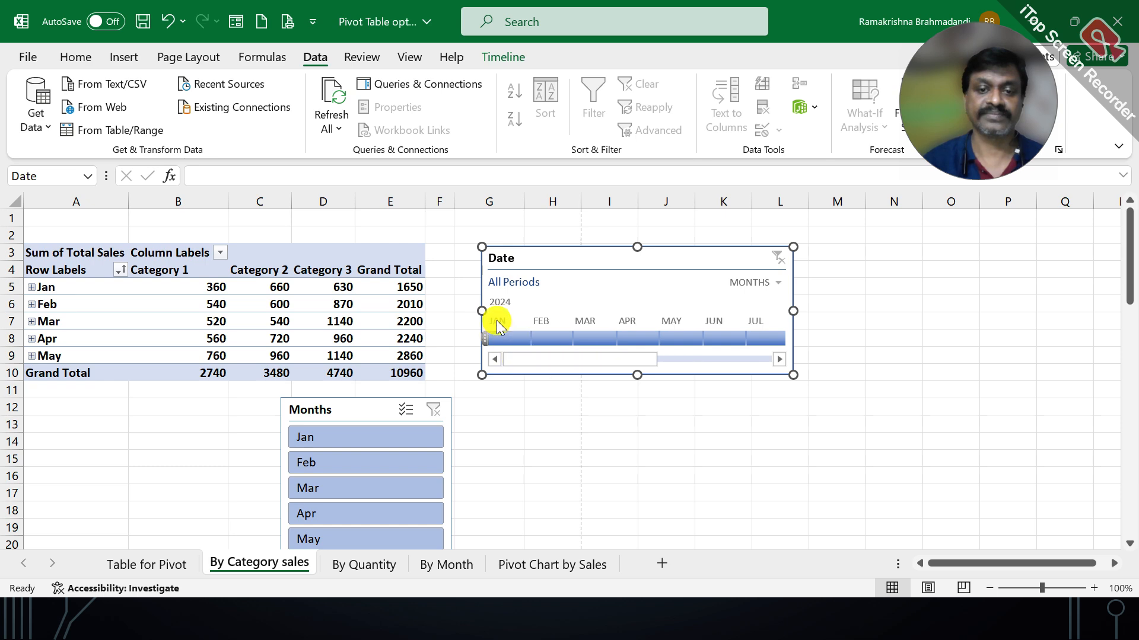
click(500, 336)
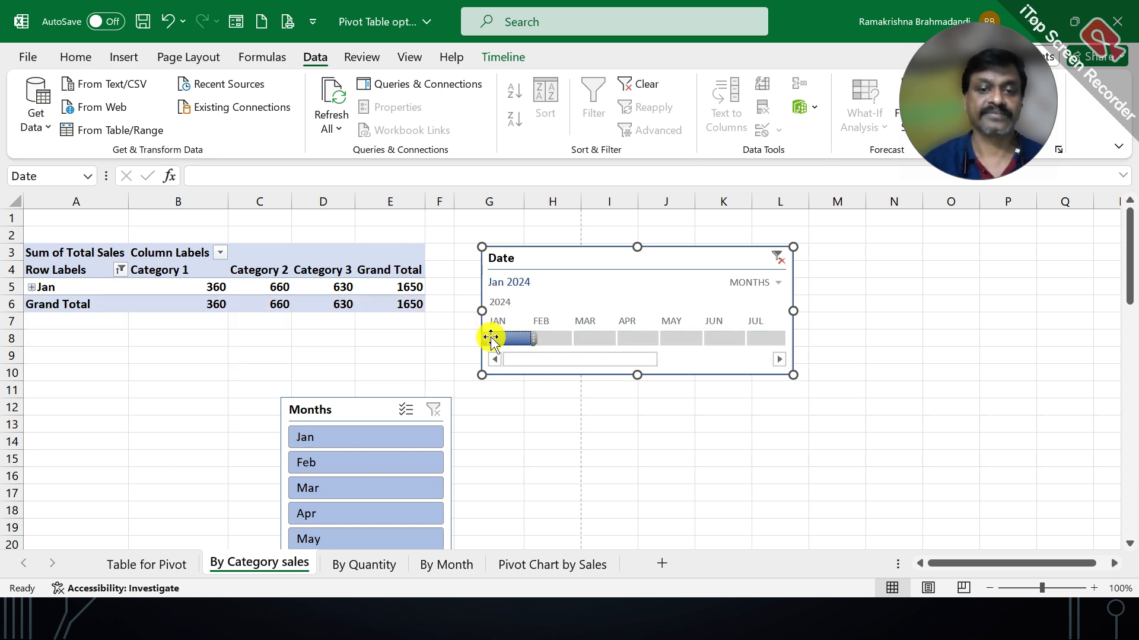
click(777, 258)
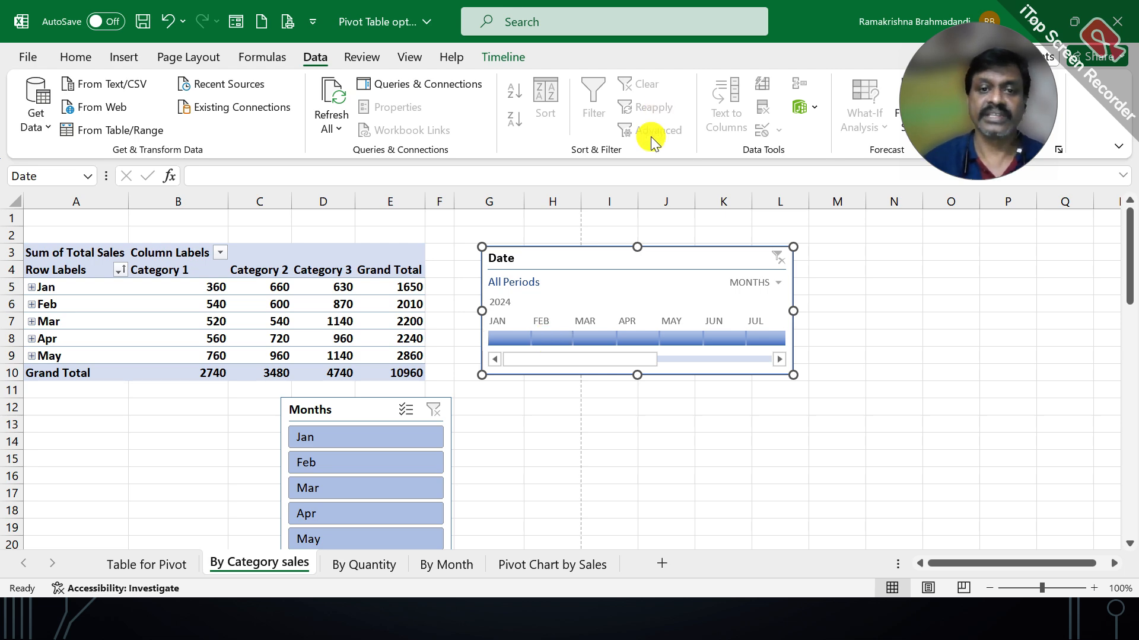
Show the PivotTable analysis commands and select the Category 3 value for Mar in the PivotTable.
click(273, 321)
click(523, 57)
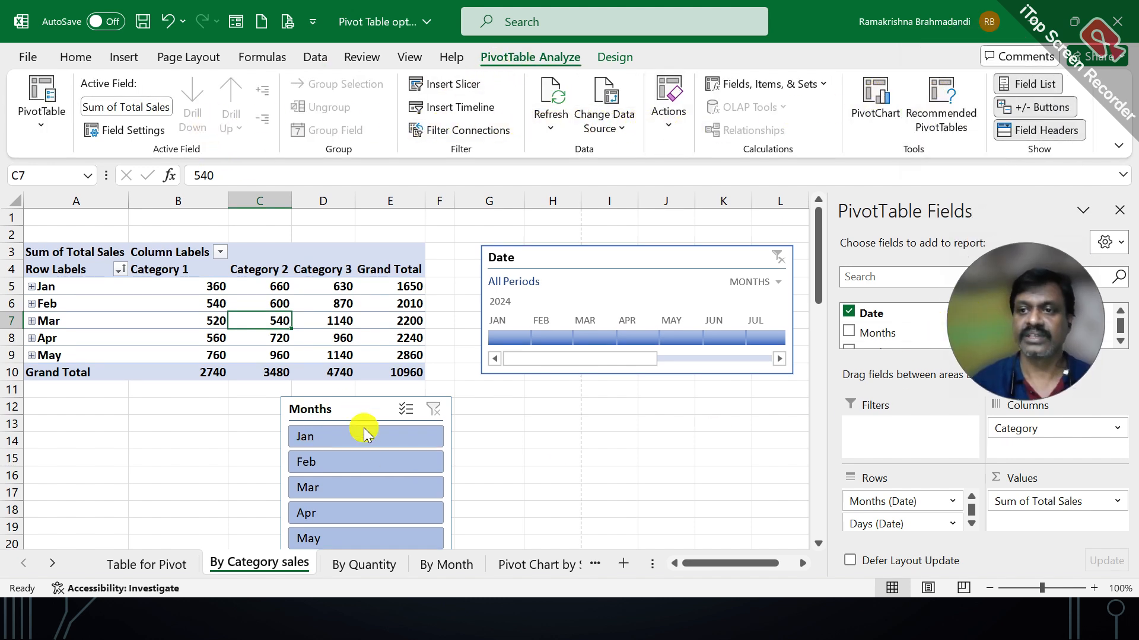
click(315, 320)
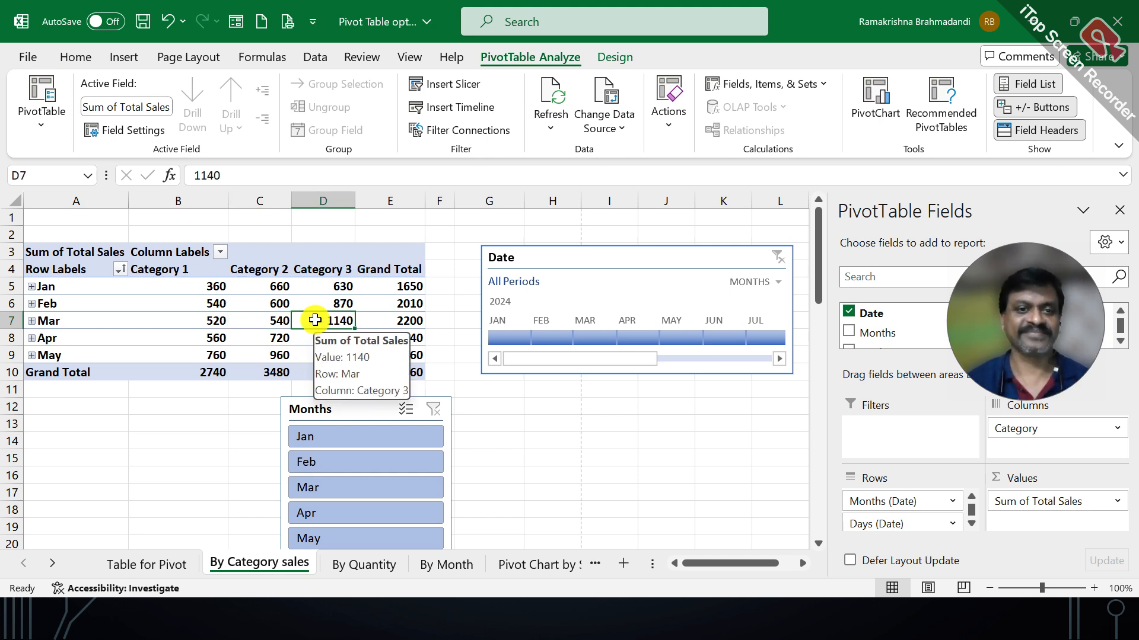